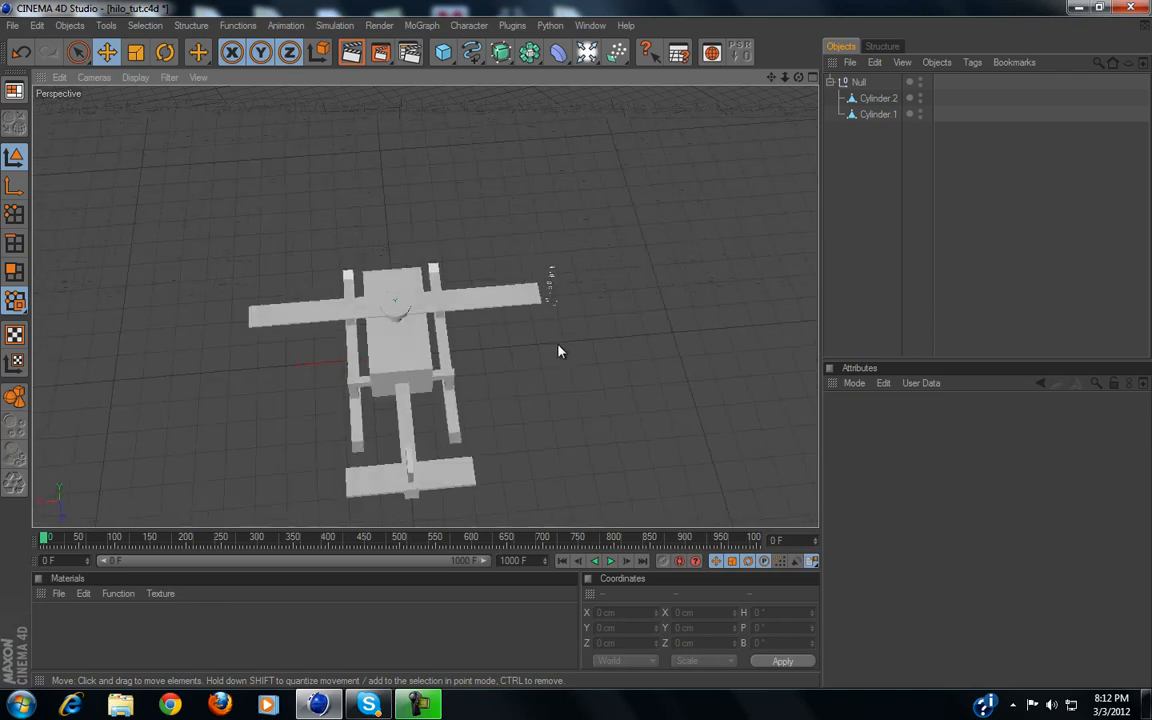
Add a cylinder primitive to the helicopter scene and set its orientation to +X
{"action": "right_click_drag", "start_coordinate": [343, 291], "coordinate": [463, 335], "text": "alt"}
{"action": "left_click_drag", "start_coordinate": [465, 421], "coordinate": [581, 349], "text": "alt"}
{"action": "right_click_drag", "start_coordinate": [489, 412], "coordinate": [522, 404], "text": "alt"}
{"action": "left_click_drag", "start_coordinate": [522, 404], "coordinate": [458, 438], "text": "alt"}
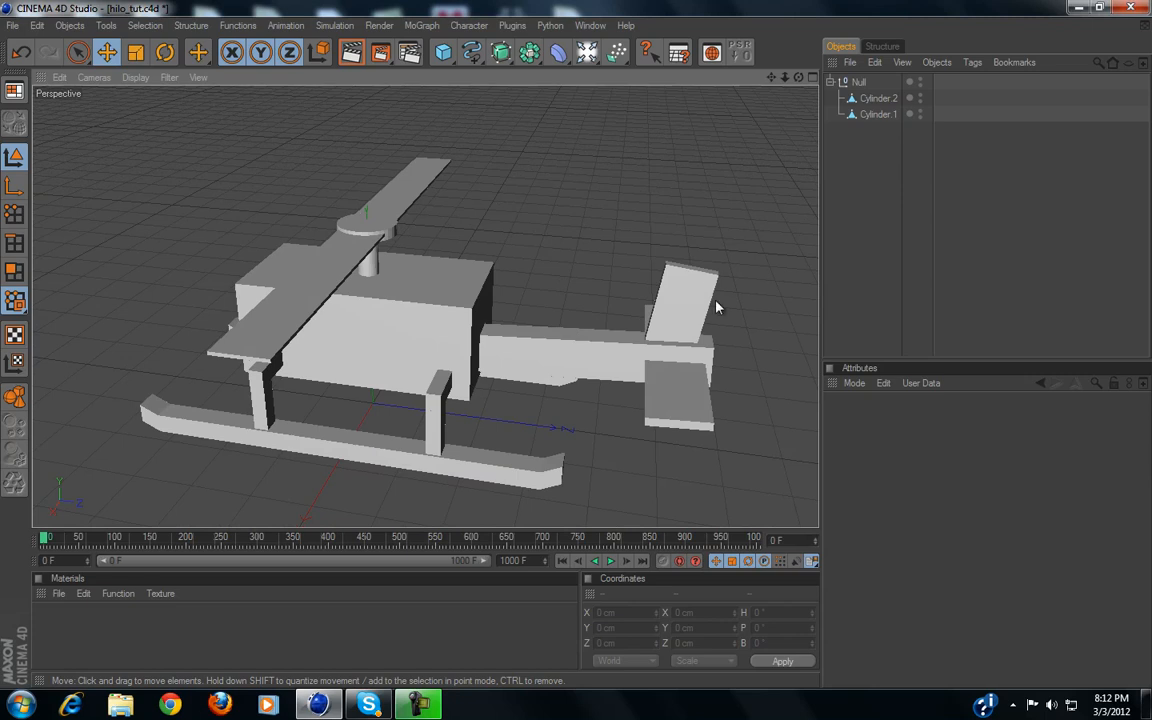
{"action": "right_click_drag", "start_coordinate": [642, 316], "coordinate": [644, 310], "text": "alt"}
{"action": "left_click_drag", "start_coordinate": [560, 368], "coordinate": [583, 343], "text": "alt"}
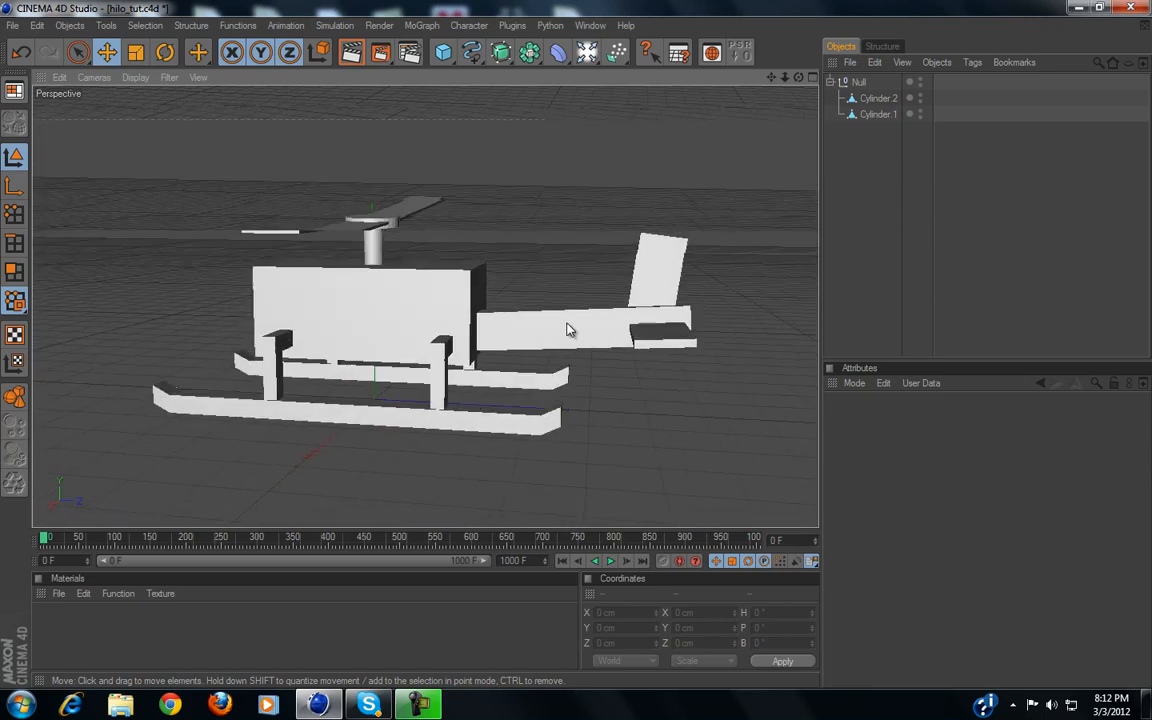
{"action": "left_click_drag", "start_coordinate": [443, 52], "coordinate": [750, 93]}
{"action": "right_click_drag", "start_coordinate": [688, 129], "coordinate": [622, 174], "text": "alt"}
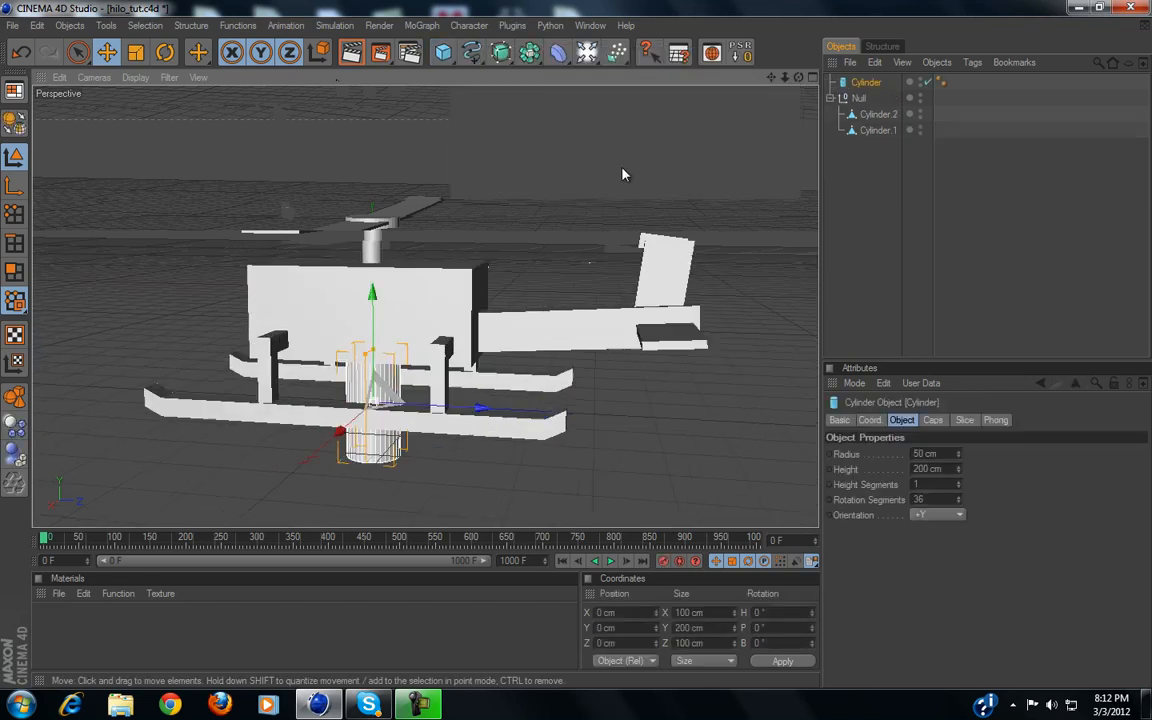
{"action": "left_click", "coordinate": [940, 515]}
{"action": "left_click", "coordinate": [944, 531]}
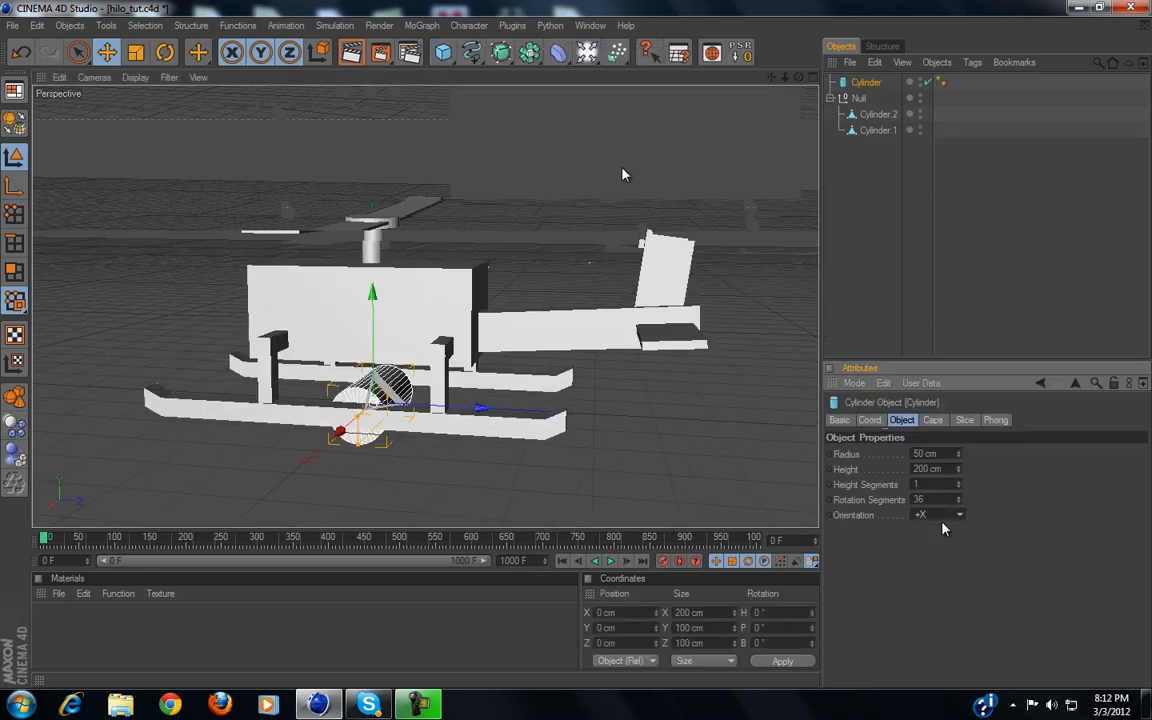
In the Right view, move the cylinder onto the tail fin at about Y 270, Z 510 cm and reduce its radius to about 21 cm
{"action": "left_click", "coordinate": [812, 77]}
{"action": "left_click", "coordinate": [418, 309]}
{"action": "middle_click_drag", "start_coordinate": [416, 214], "coordinate": [334, 429], "text": "alt"}
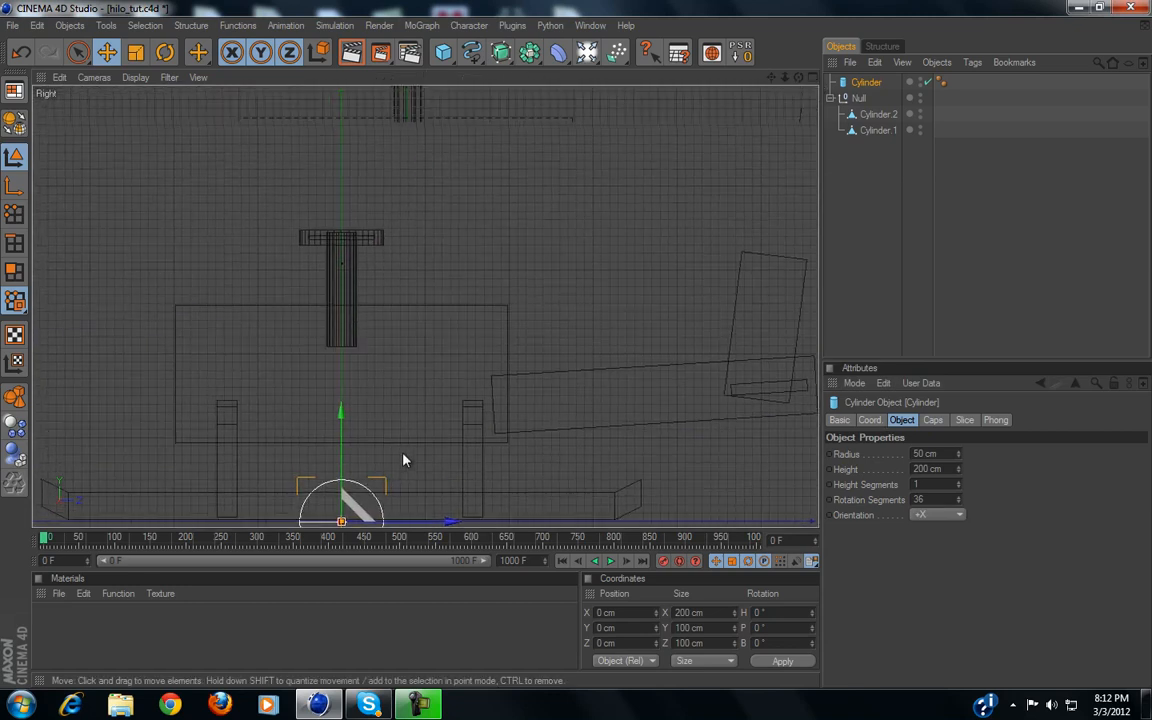
{"action": "left_click_drag", "start_coordinate": [356, 512], "coordinate": [763, 250]}
{"action": "middle_click_drag", "start_coordinate": [532, 416], "coordinate": [319, 463], "text": "alt"}
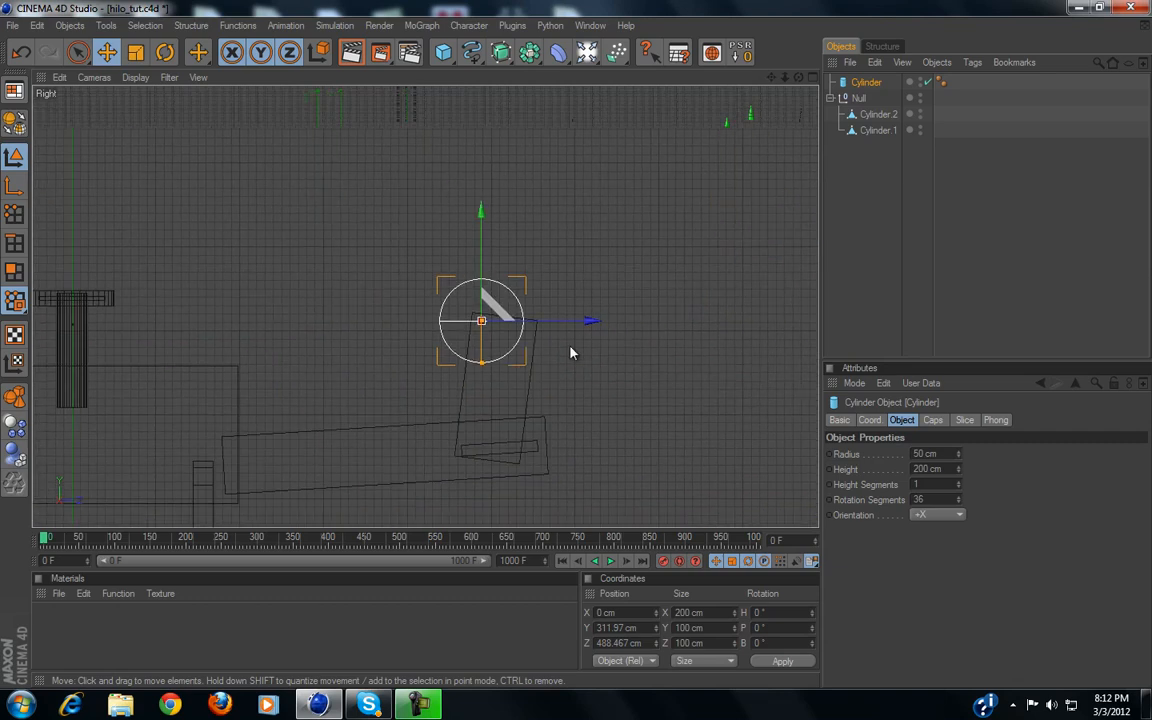
{"action": "middle_click_drag", "start_coordinate": [568, 353], "coordinate": [455, 400], "text": "alt"}
{"action": "left_click_drag", "start_coordinate": [441, 338], "coordinate": [435, 382]}
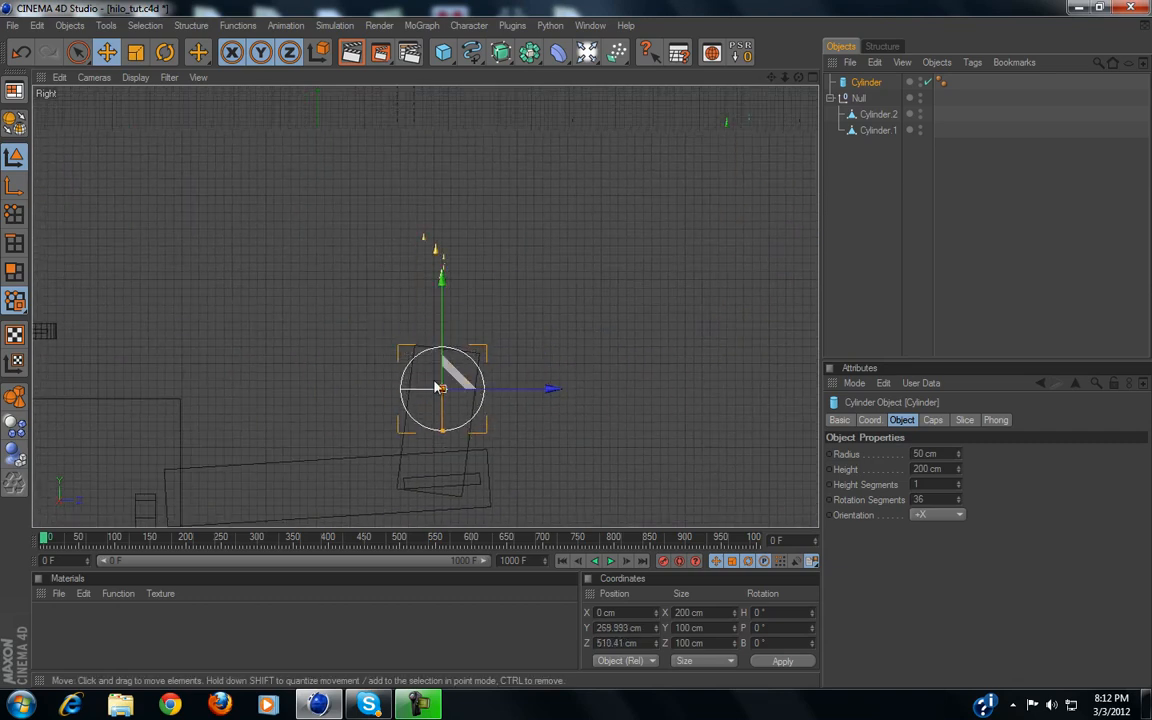
{"action": "left_click_drag", "start_coordinate": [442, 431], "coordinate": [576, 350]}
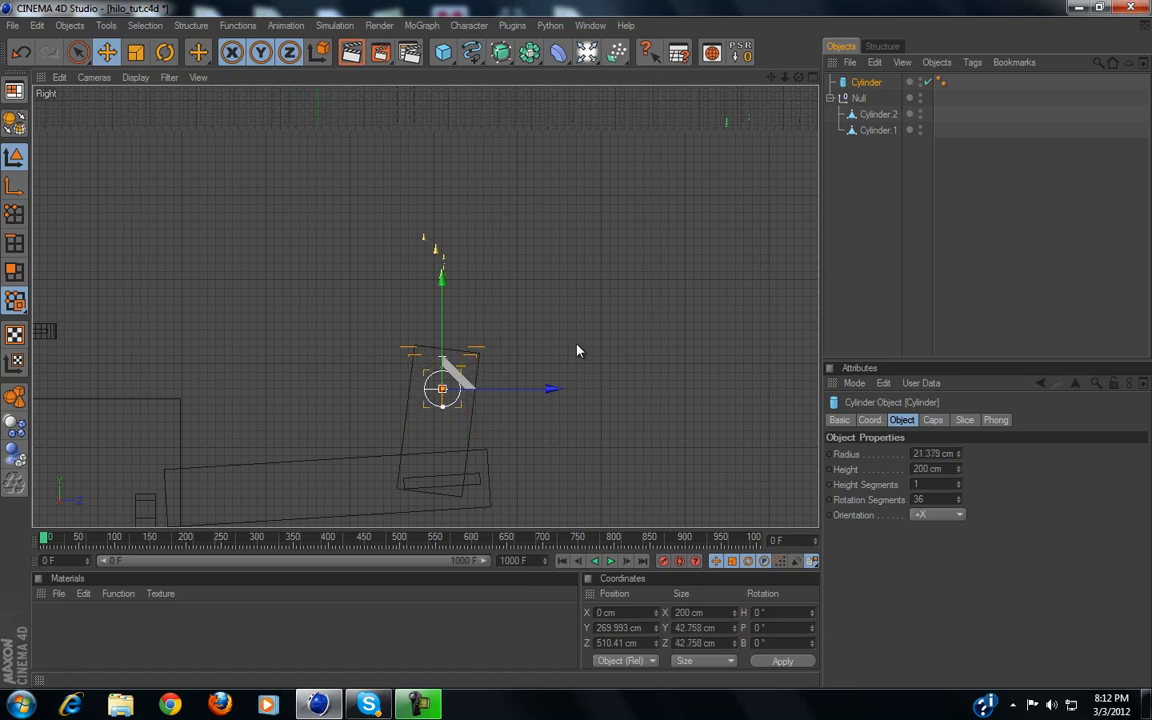
In the Front view, shorten the cylinder's height to about 36 cm and shift it along X to about 18 cm
{"action": "left_click", "coordinate": [812, 78]}
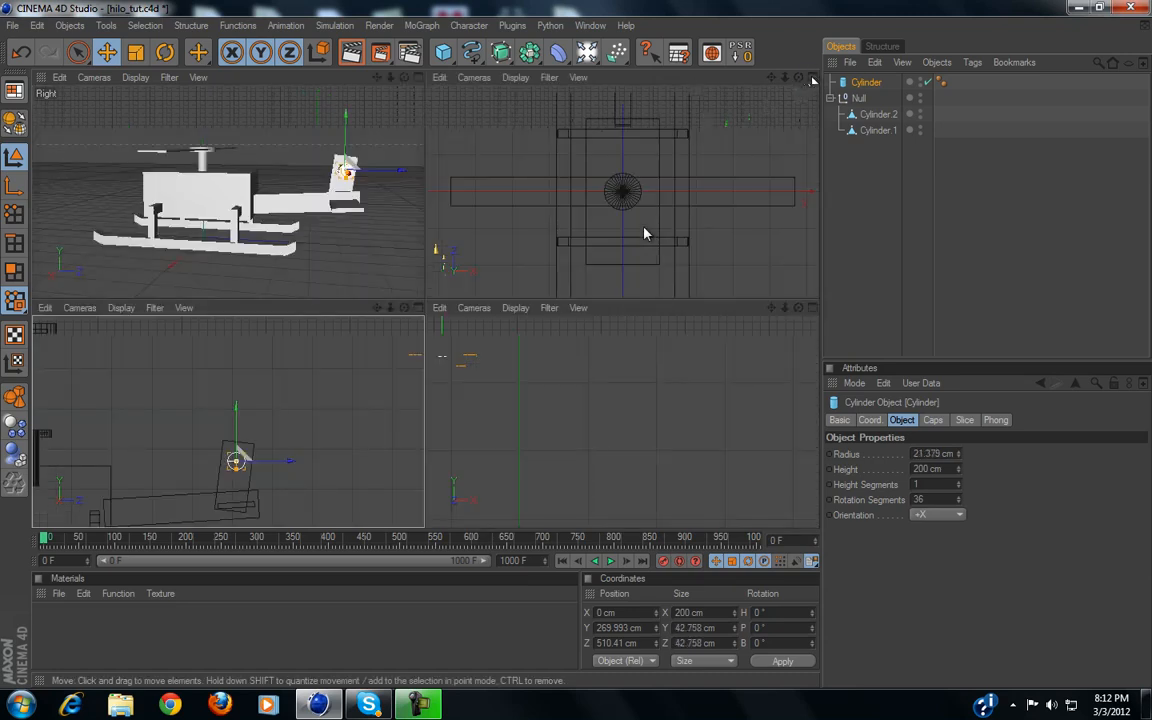
{"action": "scroll", "coordinate": [707, 365], "scroll_direction": "down", "scroll_amount": 8}
{"action": "middle_click_drag", "start_coordinate": [588, 325], "coordinate": [578, 362], "text": "alt"}
{"action": "left_click", "coordinate": [813, 310]}
{"action": "scroll", "coordinate": [420, 324], "scroll_direction": "up", "scroll_amount": 8}
{"action": "middle_click_drag", "start_coordinate": [515, 202], "coordinate": [668, 456], "text": "alt"}
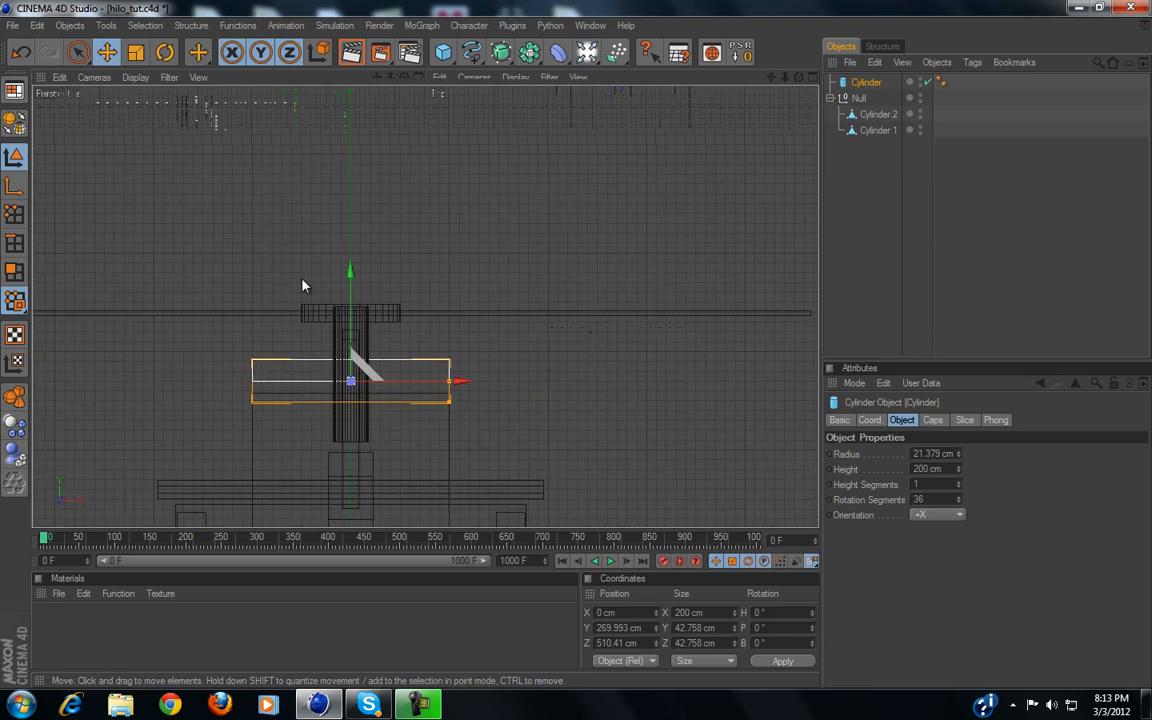
{"action": "mouse_move", "coordinate": [449, 382]}
{"action": "left_mouse_down"}
{"action": "mouse_move", "coordinate": [377, 382]}
{"action": "mouse_move", "coordinate": [487, 381]}
{"action": "left_mouse_up"}
{"action": "left_click_drag", "start_coordinate": [398, 382], "coordinate": [426, 382]}
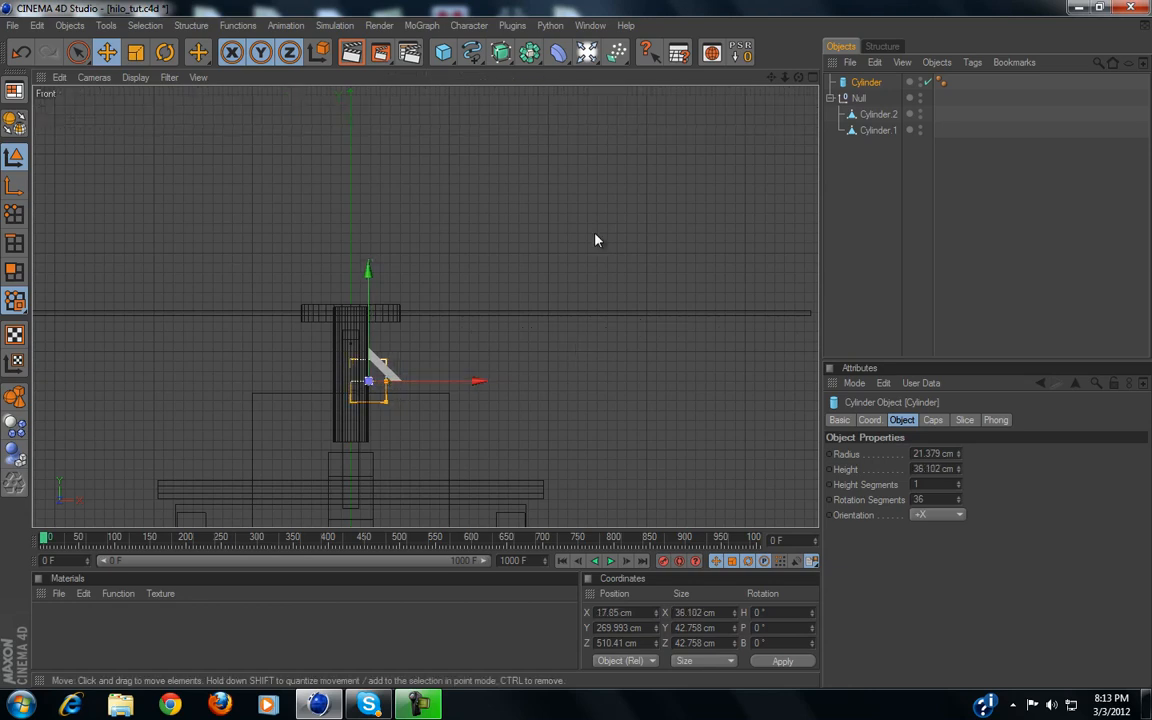
In the Perspective view, add a cube as the parent of the tail cylinder
{"action": "left_click", "coordinate": [813, 78]}
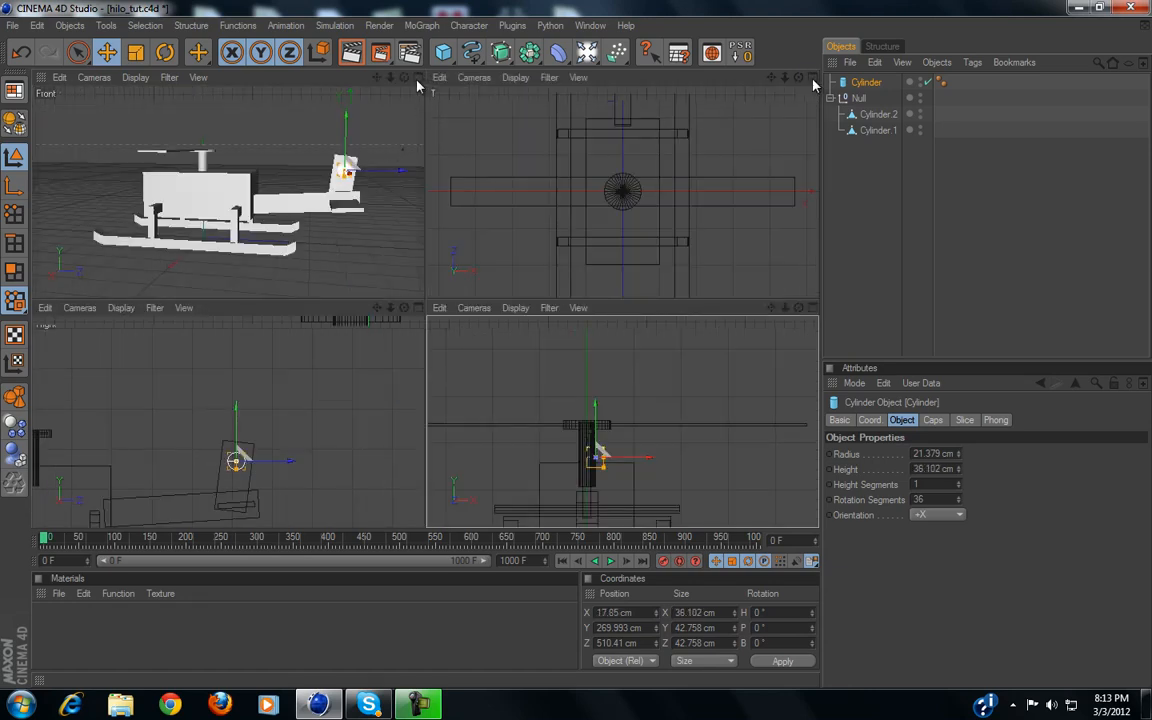
{"action": "left_click", "coordinate": [419, 78]}
{"action": "left_click_drag", "start_coordinate": [419, 130], "coordinate": [575, 350], "text": "alt"}
{"action": "left_click_drag", "start_coordinate": [541, 266], "coordinate": [507, 247], "text": "alt"}
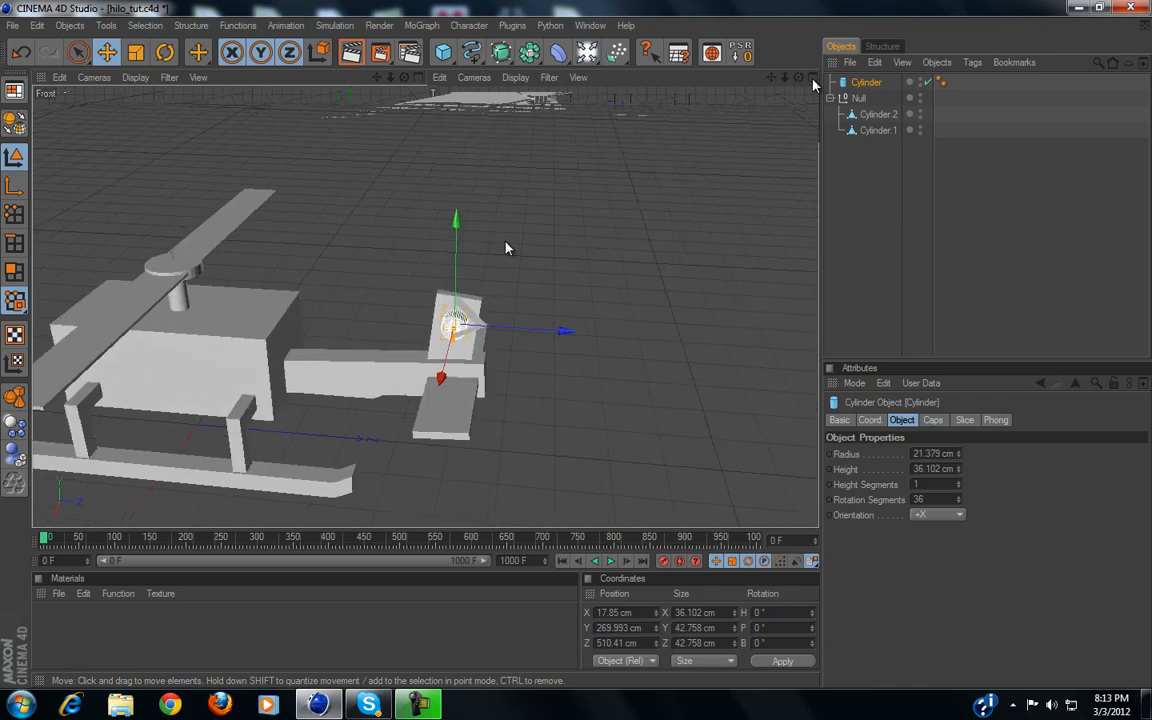
{"action": "left_click", "coordinate": [443, 52], "text": "alt"}
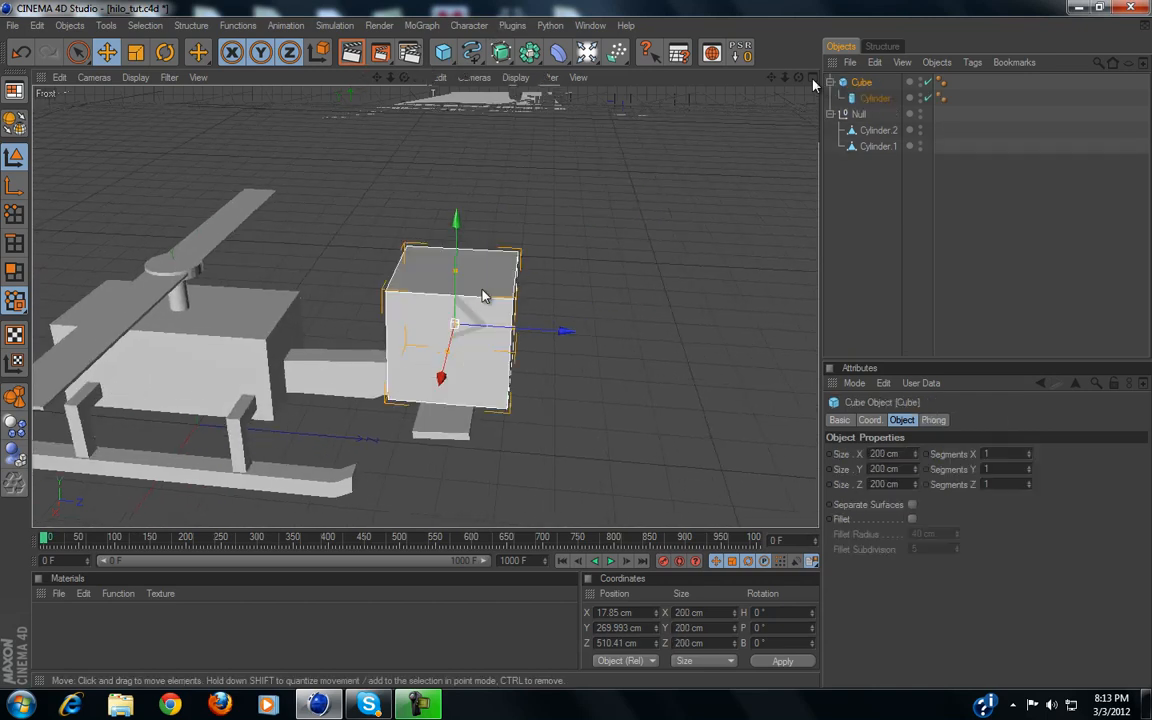
Shape the cube into a thin blade about 7 × 127 × 26 cm and move it outward along X to about 34 cm
{"action": "left_click_drag", "start_coordinate": [458, 273], "coordinate": [472, 327]}
{"action": "left_click_drag", "start_coordinate": [478, 247], "coordinate": [509, 217], "text": "alt"}
{"action": "left_click_drag", "start_coordinate": [404, 347], "coordinate": [456, 258]}
{"action": "left_click_drag", "start_coordinate": [443, 331], "coordinate": [492, 329]}
{"action": "scroll", "coordinate": [492, 329], "scroll_direction": "up", "scroll_amount": 2}
{"action": "left_click_drag", "start_coordinate": [467, 243], "coordinate": [467, 280]}
{"action": "mouse_move", "coordinate": [577, 350]}
{"action": "left_mouse_down", "text": "alt"}
{"action": "mouse_move", "coordinate": [519, 267]}
{"action": "mouse_move", "coordinate": [480, 343]}
{"action": "mouse_move", "coordinate": [578, 350]}
{"action": "left_mouse_up", "text": "alt"}
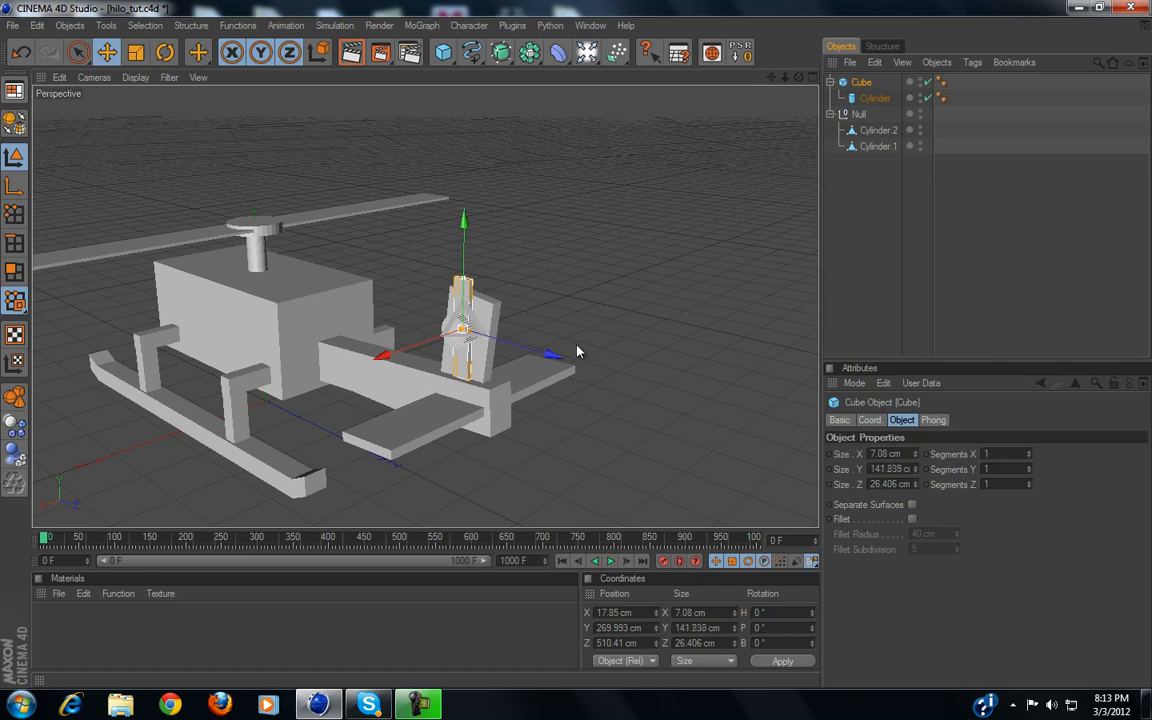
{"action": "mouse_move", "coordinate": [577, 351]}
{"action": "left_mouse_down", "text": "alt"}
{"action": "mouse_move", "coordinate": [599, 347]}
{"action": "mouse_move", "coordinate": [437, 301]}
{"action": "mouse_move", "coordinate": [399, 338]}
{"action": "mouse_move", "coordinate": [577, 351]}
{"action": "left_mouse_up", "text": "alt"}
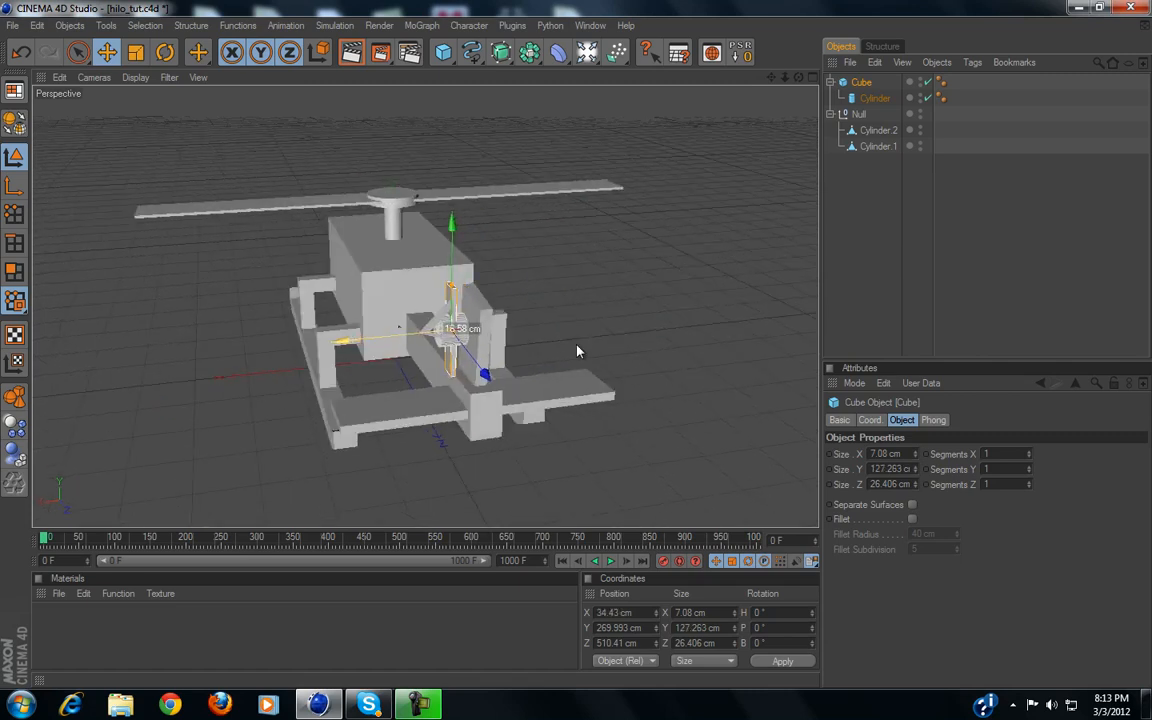
Move the tail cylinder along X to about -13 cm relative to the blade, back toward the tail fin
{"action": "left_click", "coordinate": [879, 99]}
{"action": "left_click_drag", "start_coordinate": [405, 341], "coordinate": [372, 340]}
{"action": "left_click_drag", "start_coordinate": [579, 350], "coordinate": [401, 324], "text": "alt"}
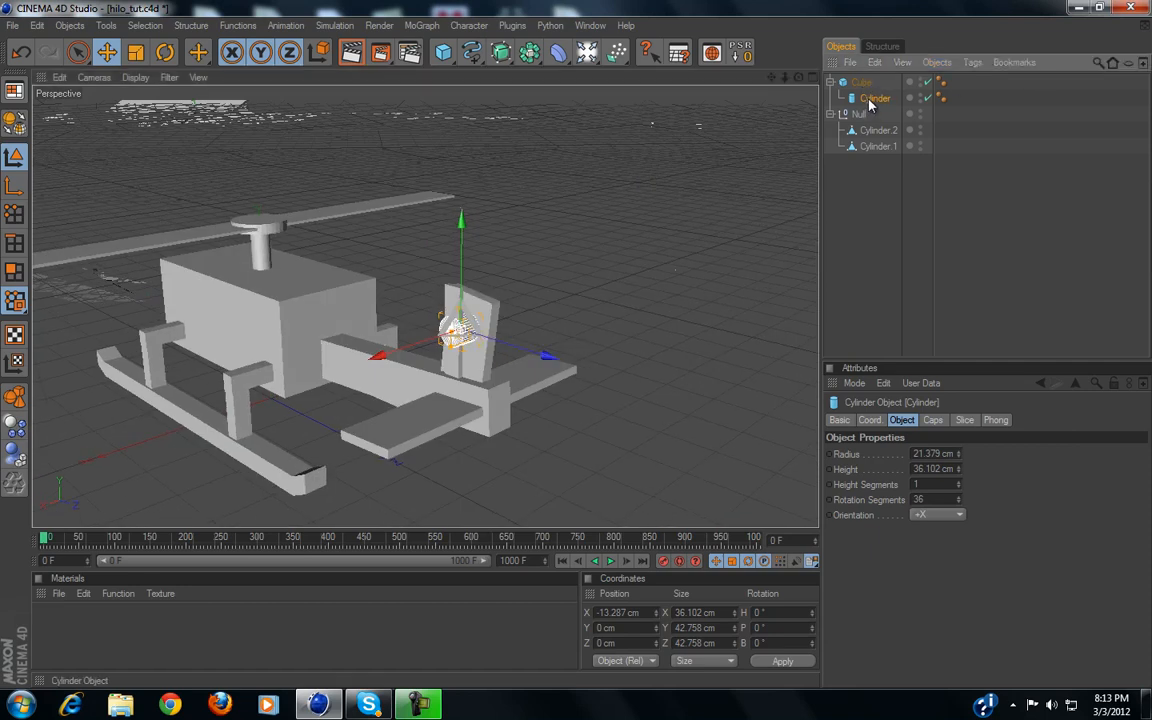
Enable filleted caps on the tail cylinder with a fillet radius of 2 cm
{"action": "left_click", "coordinate": [932, 420]}
{"action": "left_click", "coordinate": [879, 489]}
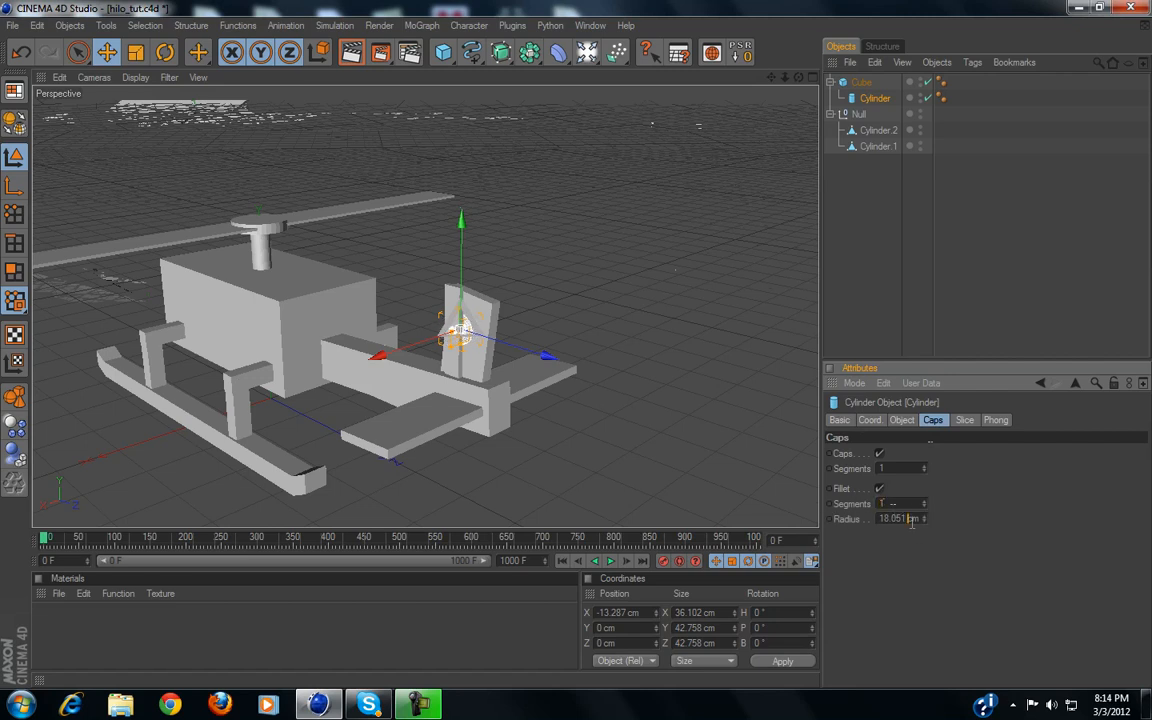
{"action": "double_click", "coordinate": [912, 519]}
{"action": "key", "text": "Return"}
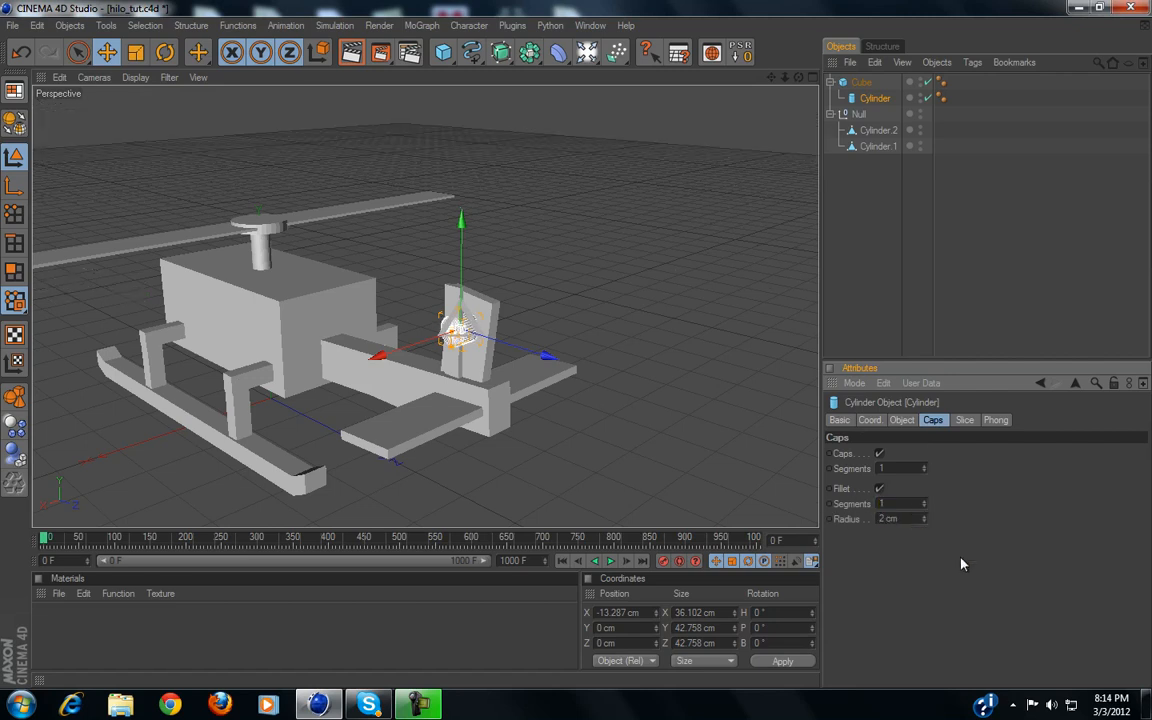
{"action": "scroll", "coordinate": [494, 378], "scroll_direction": "up", "scroll_amount": 5}
{"action": "left_click", "coordinate": [875, 312]}
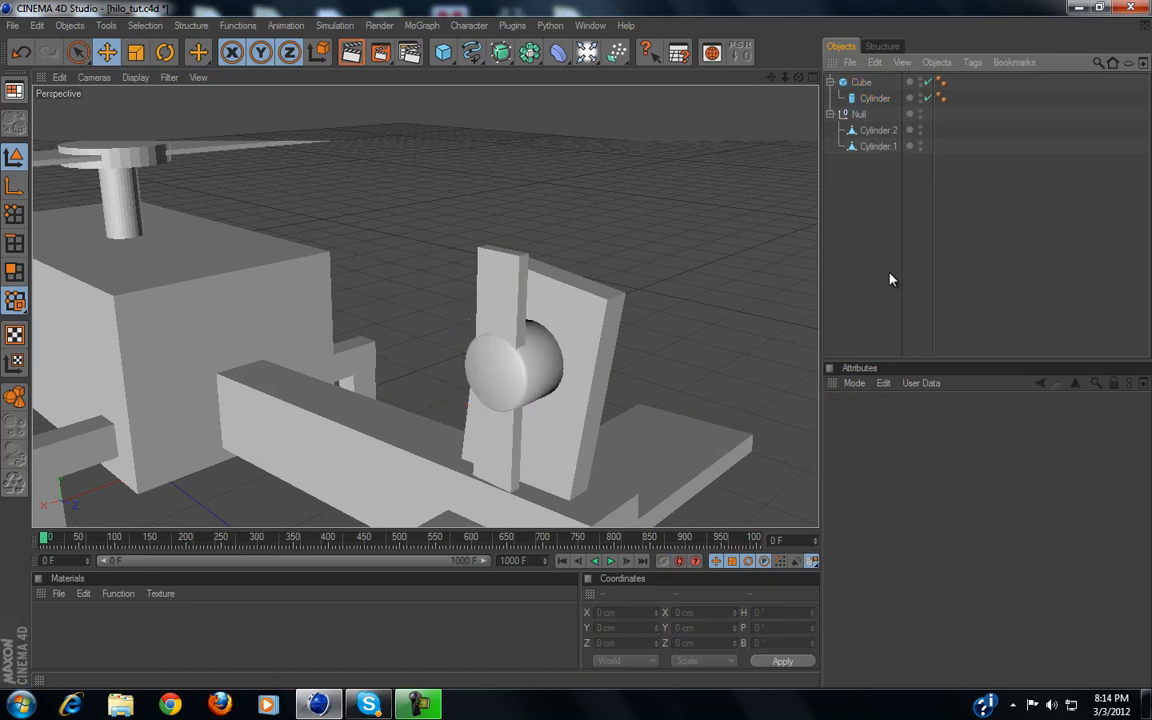
Delete the Phong tags from the cube blade and the tail cylinder
{"action": "scroll", "coordinate": [527, 314], "scroll_direction": "down", "scroll_amount": 5}
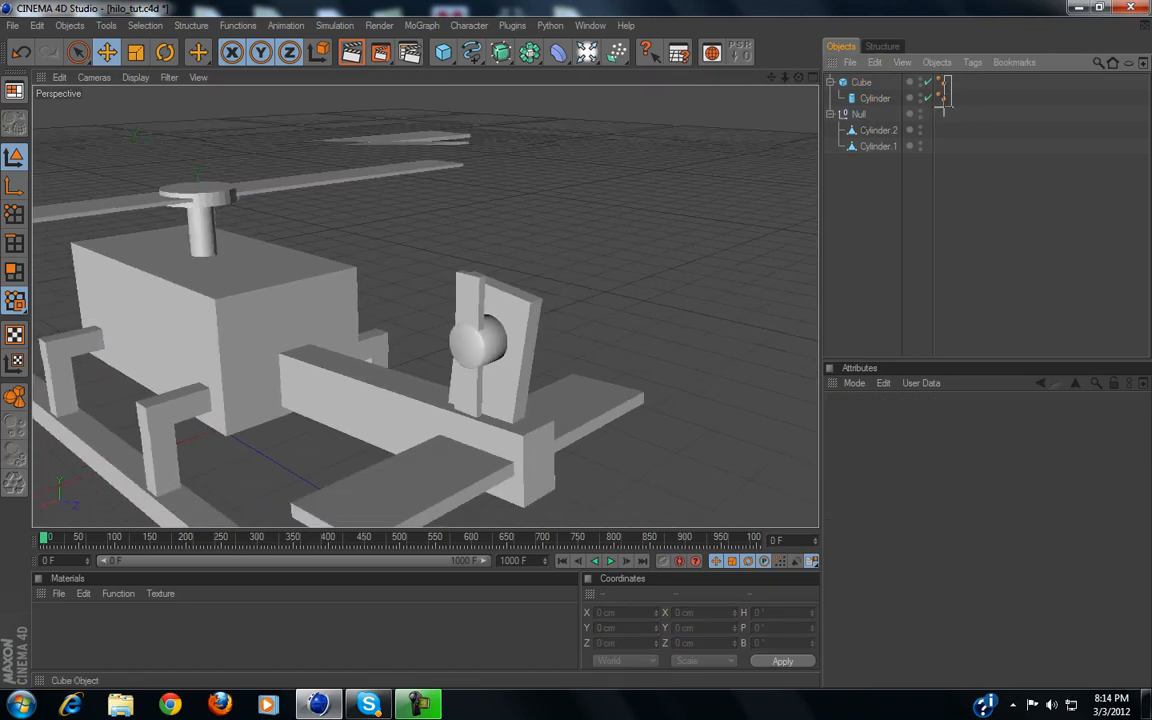
{"action": "left_click_drag", "start_coordinate": [945, 107], "coordinate": [949, 107]}
{"action": "key", "text": "Delete"}
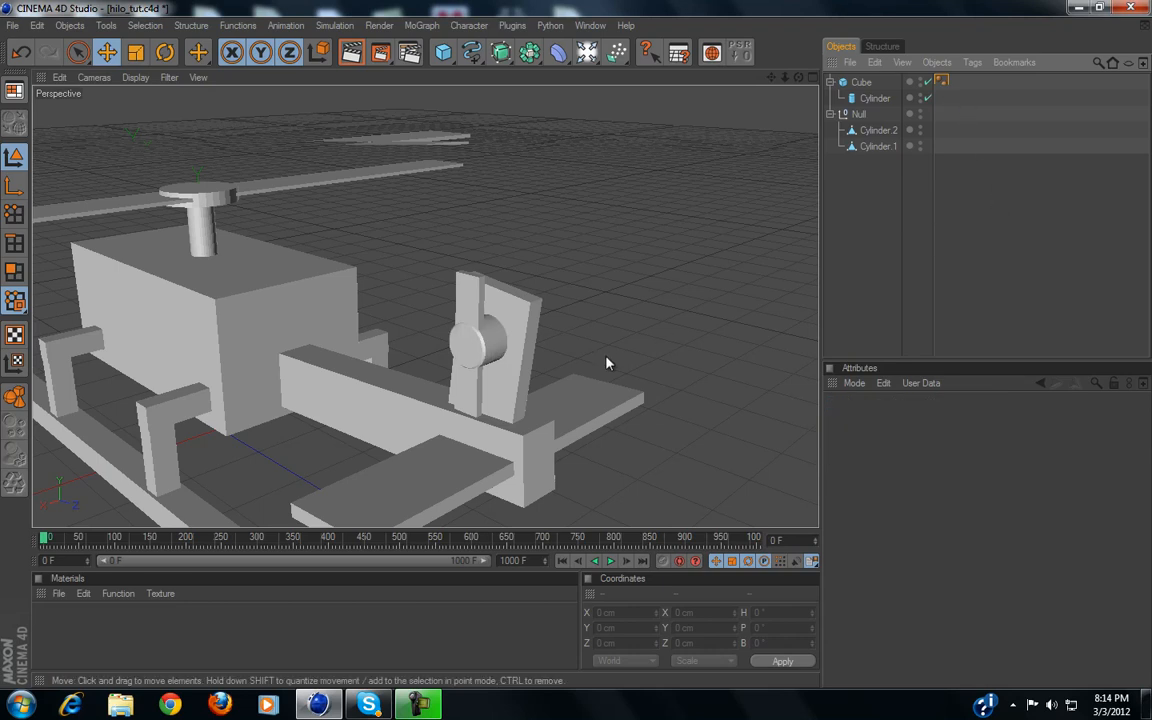
Make the cube blade and its child cylinder editable and merge them into one object with Connect+Delete
{"action": "scroll", "coordinate": [613, 364], "scroll_direction": "down", "scroll_amount": 3}
{"action": "left_click_drag", "start_coordinate": [576, 350], "coordinate": [606, 343], "text": "alt"}
{"action": "left_click", "coordinate": [861, 82]}
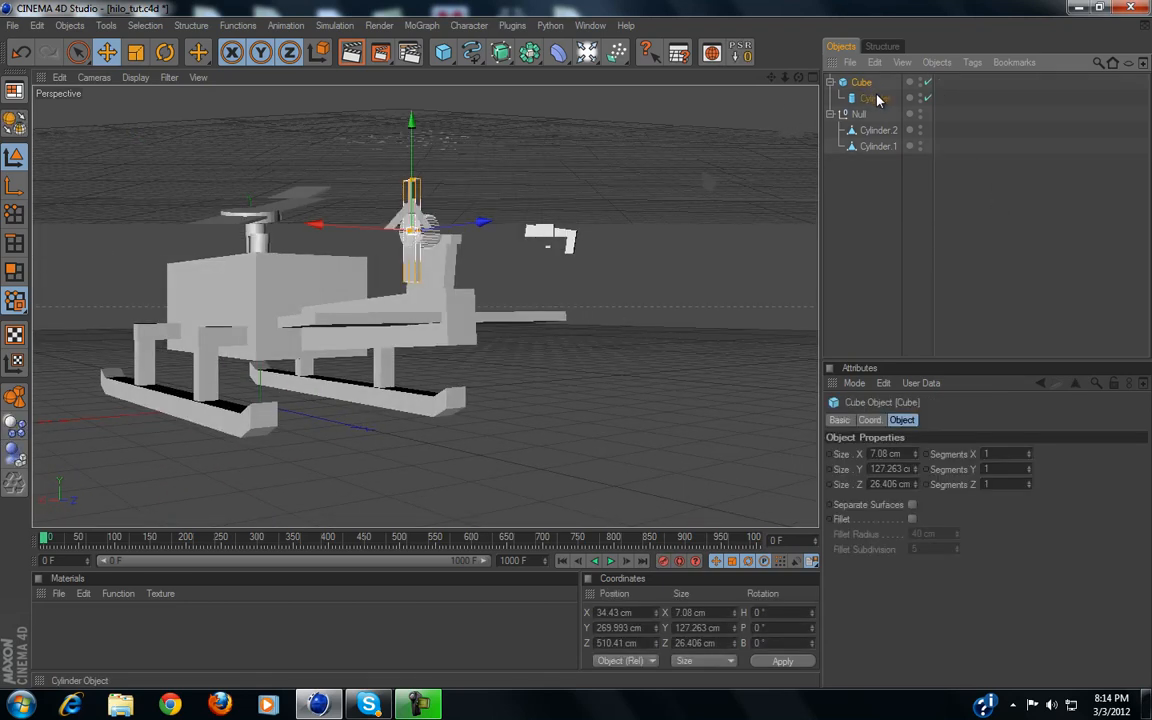
{"action": "left_click", "coordinate": [872, 98], "text": "ctrl"}
{"action": "right_click", "coordinate": [877, 98]}
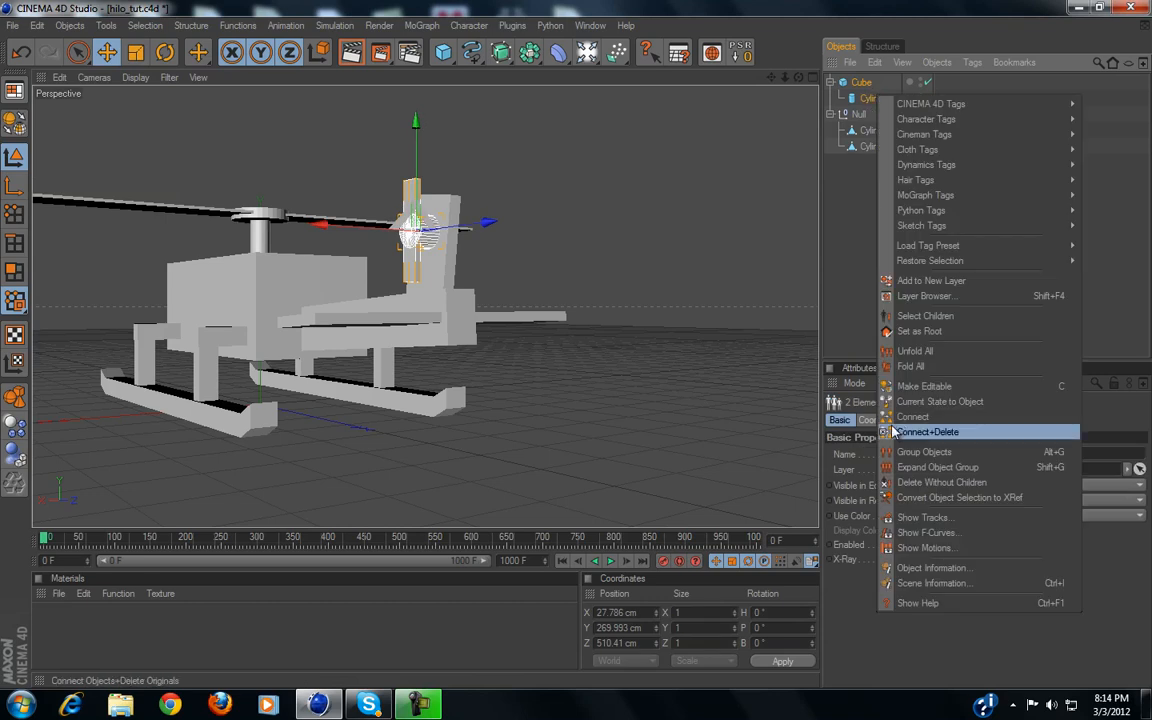
{"action": "left_click", "coordinate": [12, 122]}
{"action": "left_click", "coordinate": [12, 122]}
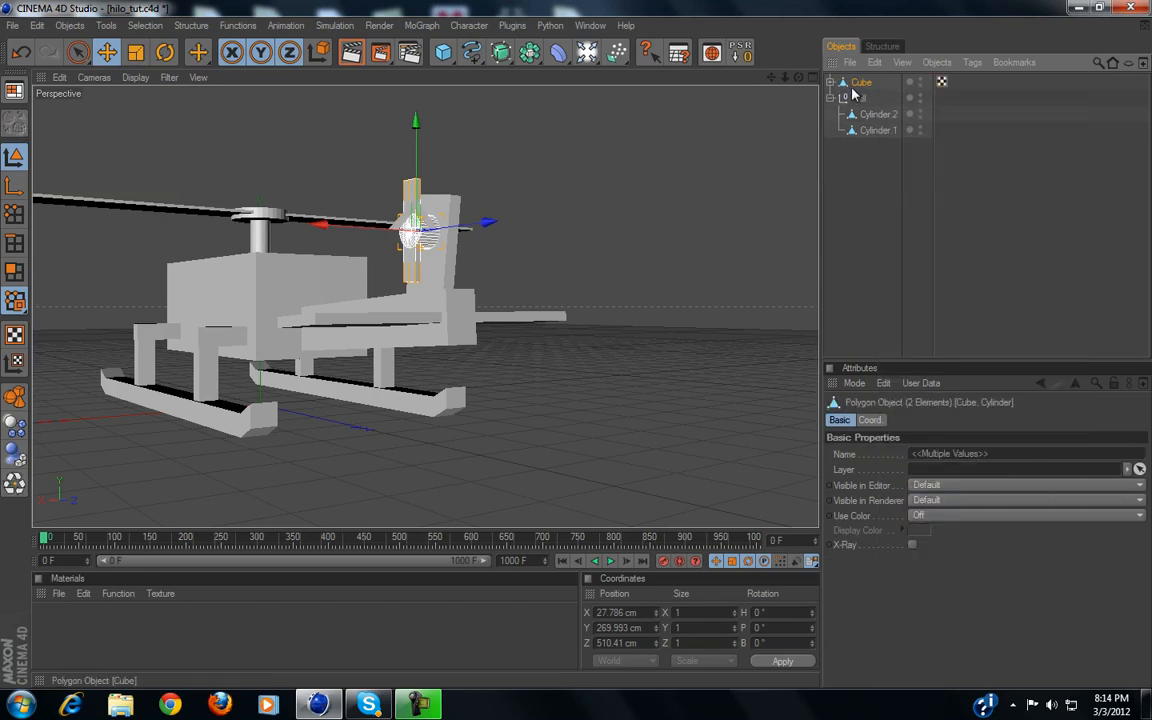
{"action": "right_click", "coordinate": [860, 84]}
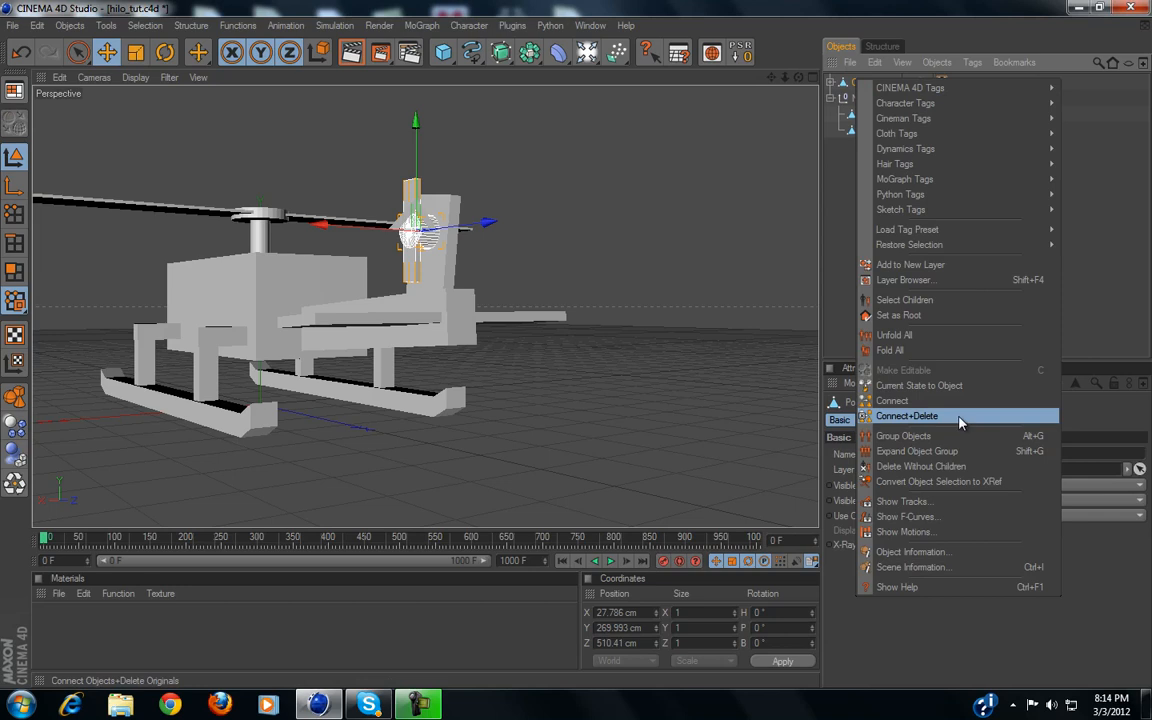
{"action": "left_click", "coordinate": [958, 419]}
Rename the merged object "tail rotor" and place it inside the Null group
{"action": "double_click", "coordinate": [866, 83]}
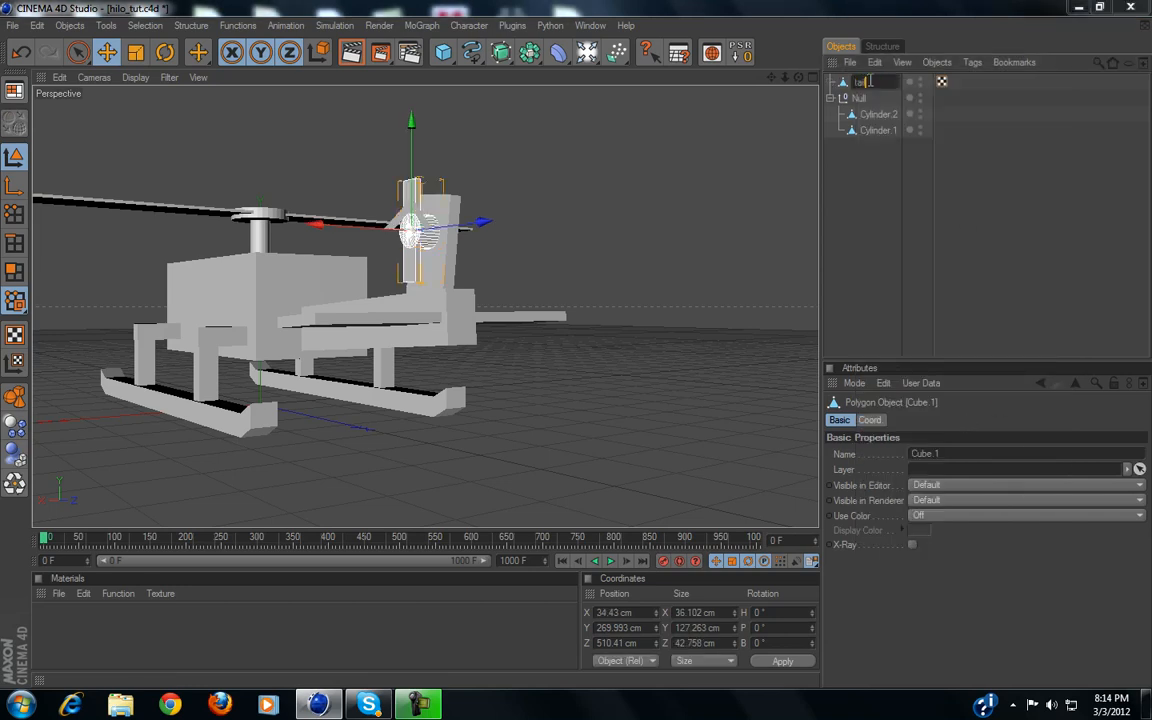
{"action": "type", "text": "tail rotor"}
{"action": "key", "text": "Return"}
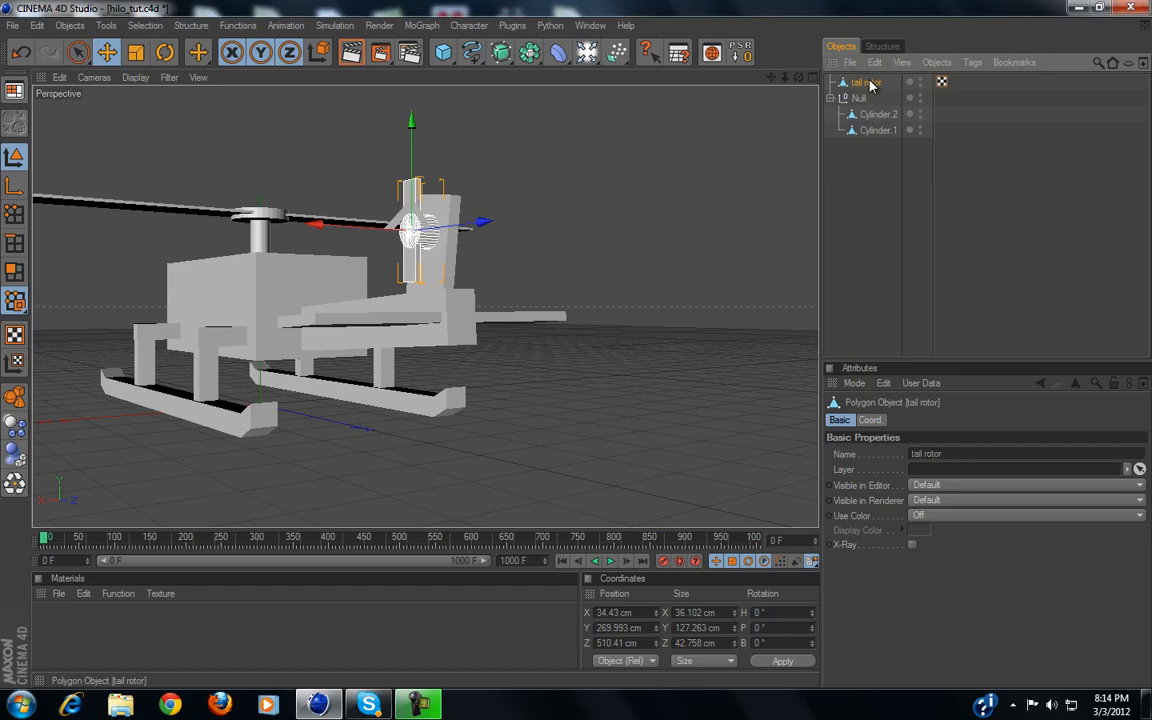
{"action": "left_click_drag", "start_coordinate": [865, 100], "coordinate": [866, 98]}
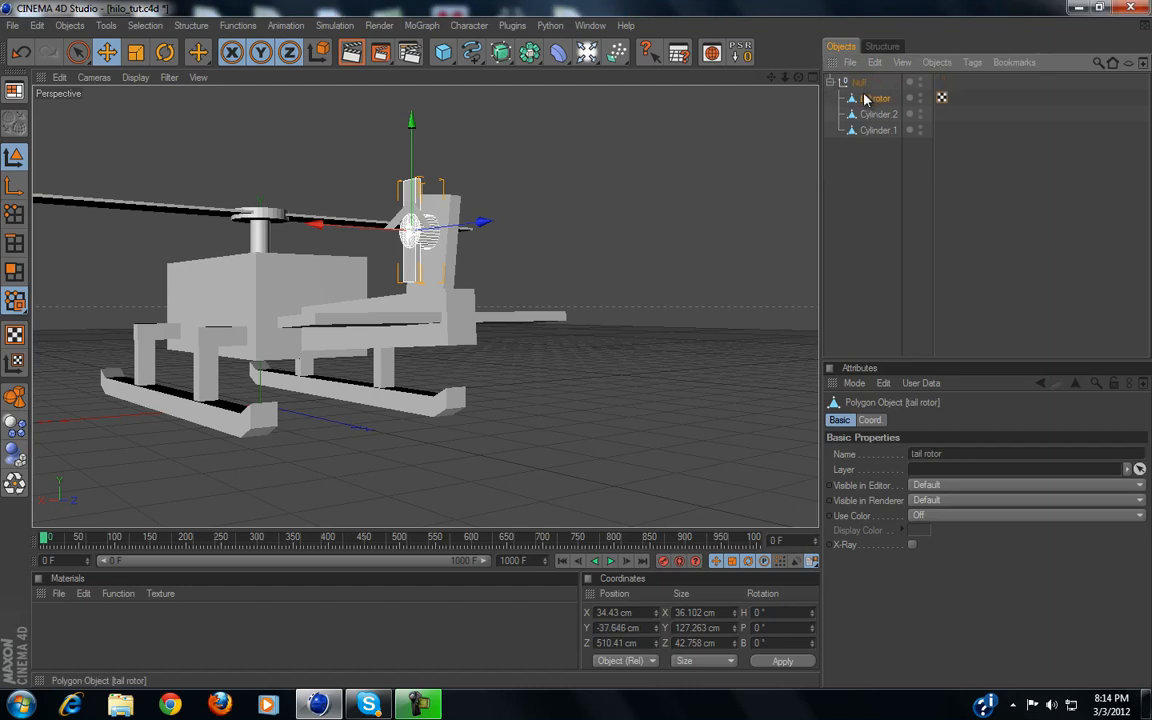
Delete the UVW tag from the tail rotor and deselect the object
{"action": "left_click", "coordinate": [942, 97]}
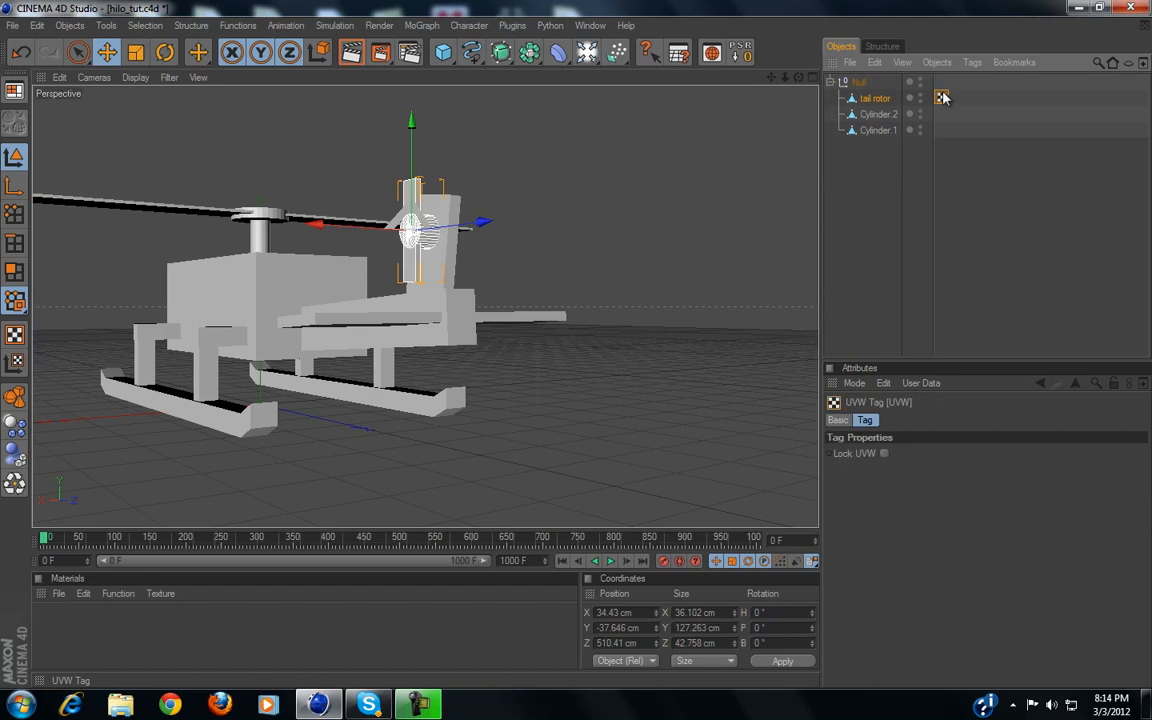
{"action": "key", "text": "Delete"}
{"action": "scroll", "coordinate": [567, 331], "scroll_direction": "up", "scroll_amount": 4}
{"action": "scroll", "coordinate": [570, 330], "scroll_direction": "down", "scroll_amount": 3}
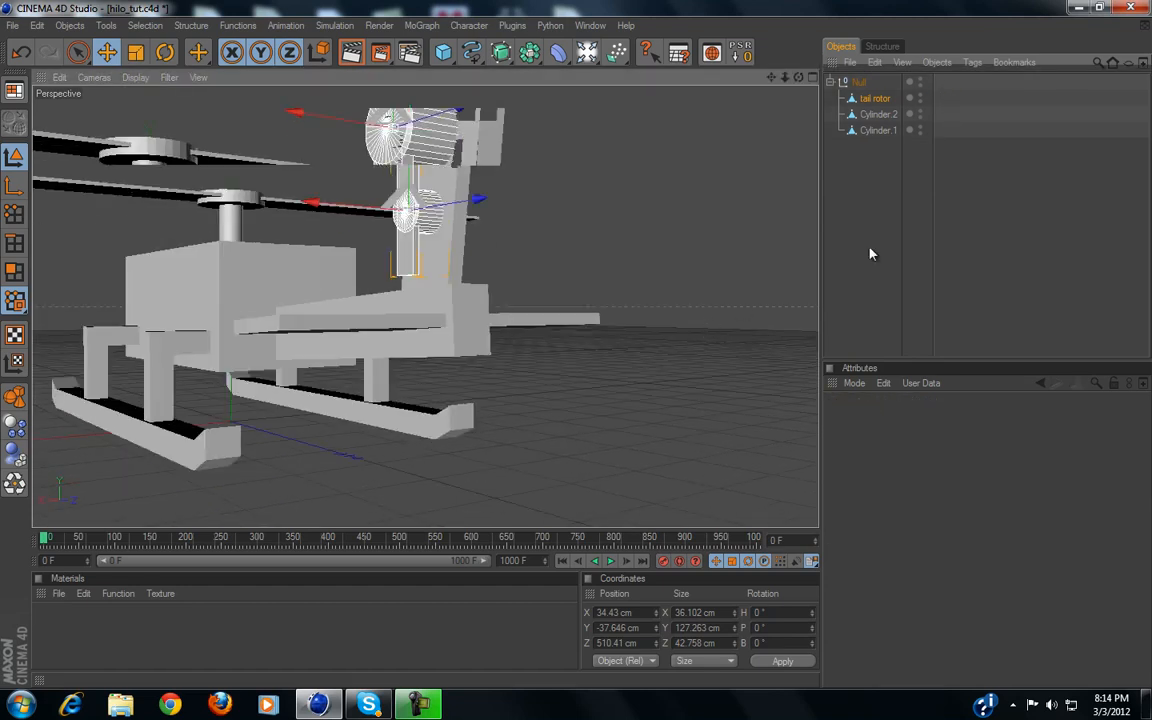
{"action": "left_click", "coordinate": [869, 170]}
Inspect the helicopter and select Cylinder.1 and Cylinder.2 in turn to check which part each one contains
{"action": "scroll", "coordinate": [579, 232], "scroll_direction": "down", "scroll_amount": 2}
{"action": "scroll", "coordinate": [500, 310], "scroll_direction": "up", "scroll_amount": 2}
{"action": "left_click_drag", "start_coordinate": [445, 355], "coordinate": [517, 428], "text": "alt"}
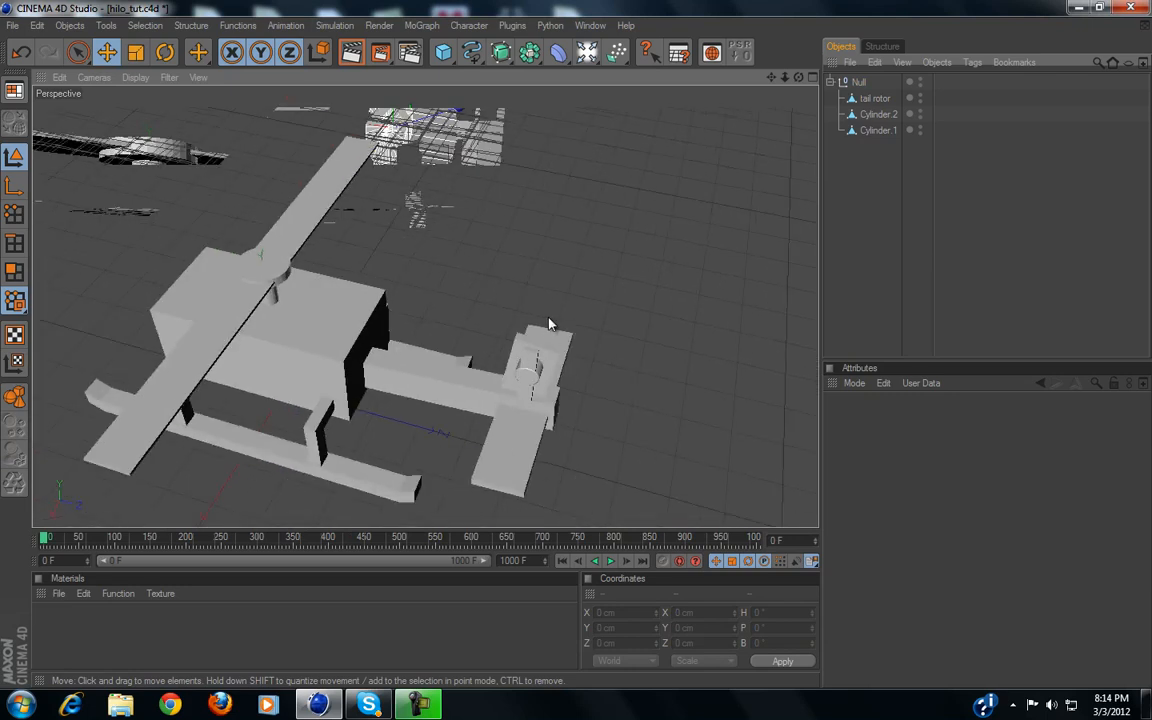
{"action": "left_click_drag", "start_coordinate": [548, 323], "coordinate": [577, 351], "text": "alt"}
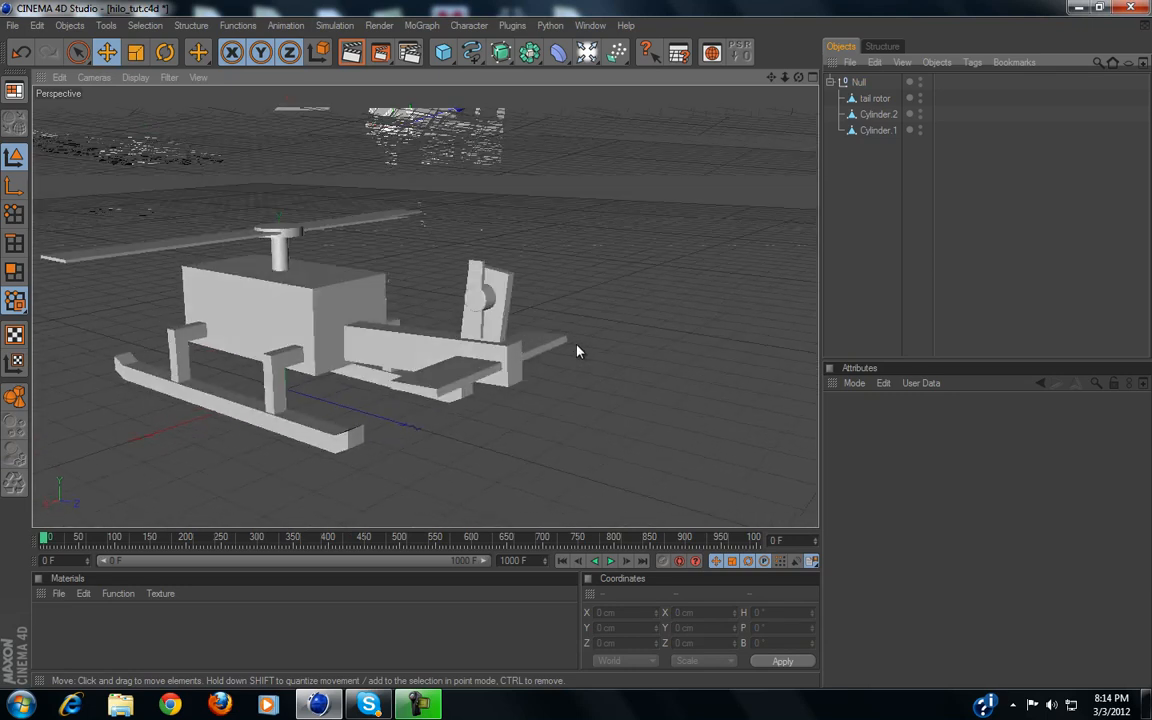
{"action": "left_click", "coordinate": [877, 130]}
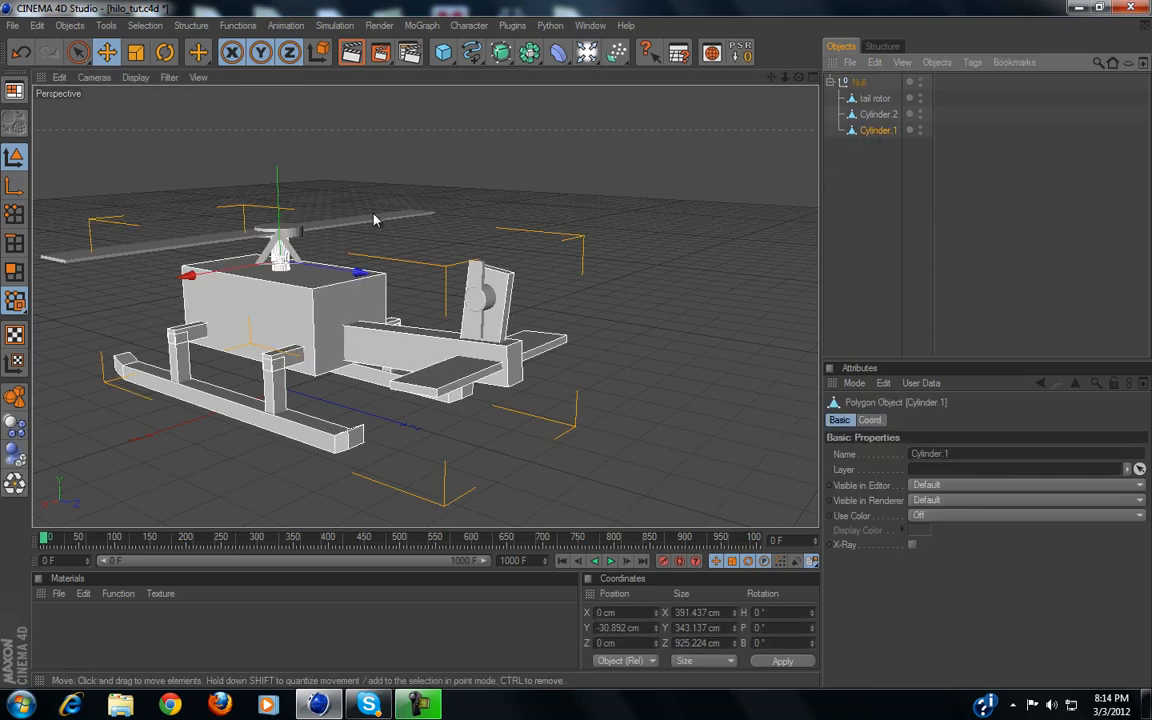
{"action": "left_click", "coordinate": [876, 116]}
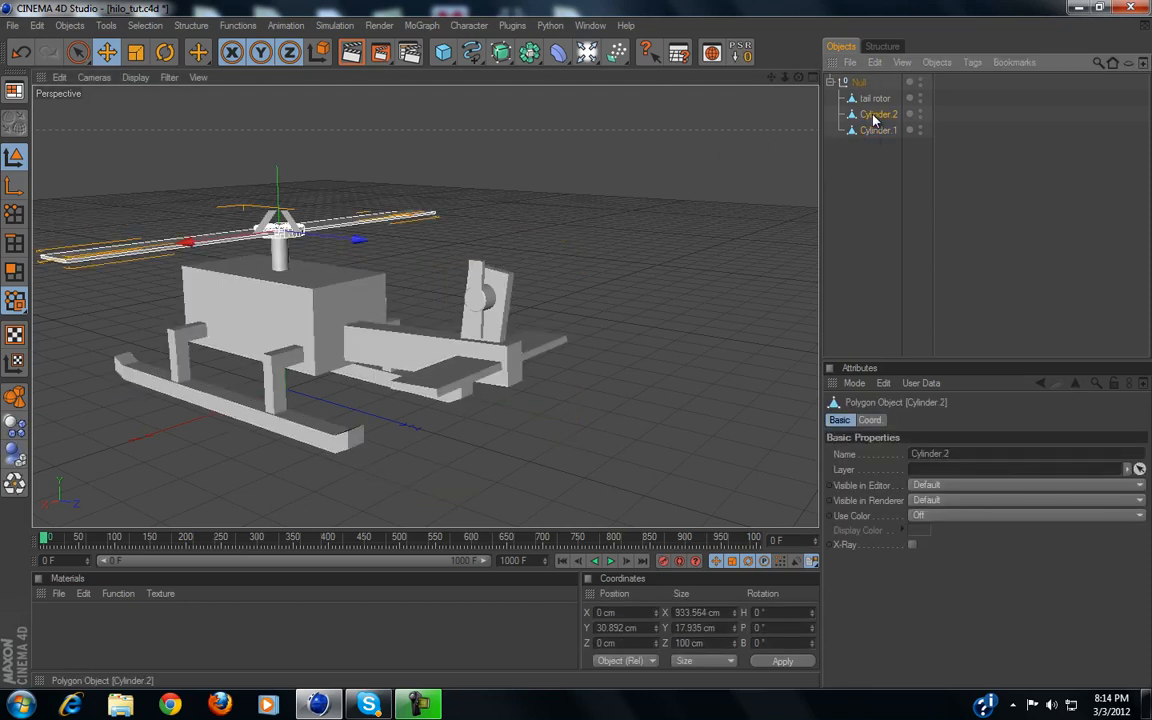
Select the tail rotor, Cylinder.1 and Cylinder.2 in turn to compare which helicopter part each one contains
{"action": "left_click", "coordinate": [875, 98]}
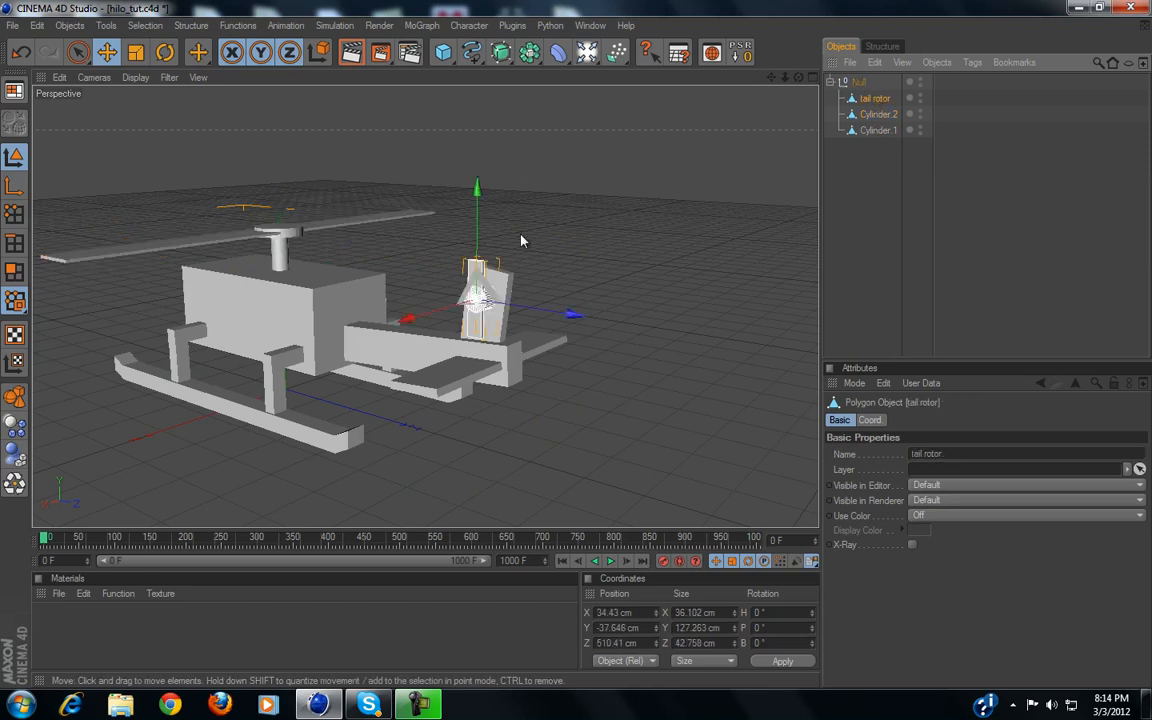
{"action": "scroll", "coordinate": [507, 270], "scroll_direction": "up", "scroll_amount": 3}
{"action": "scroll", "coordinate": [507, 270], "scroll_direction": "down", "scroll_amount": 5}
{"action": "scroll", "coordinate": [507, 270], "scroll_direction": "up", "scroll_amount": 4}
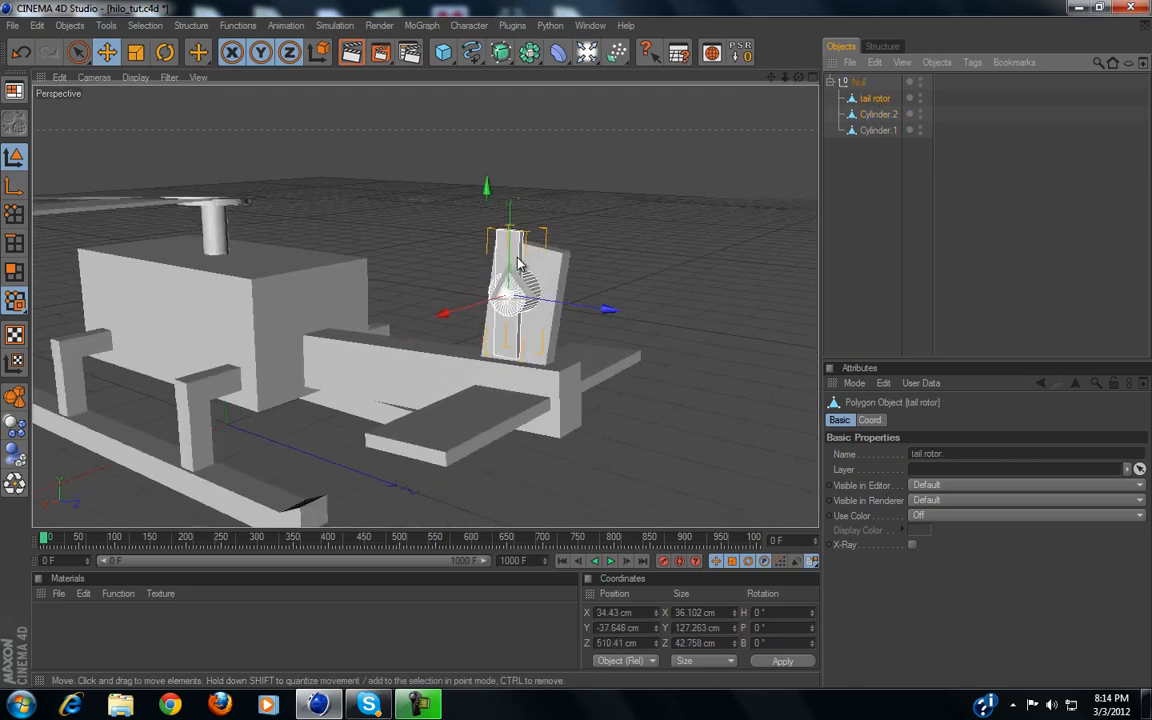
{"action": "scroll", "coordinate": [507, 270], "scroll_direction": "down", "scroll_amount": 2}
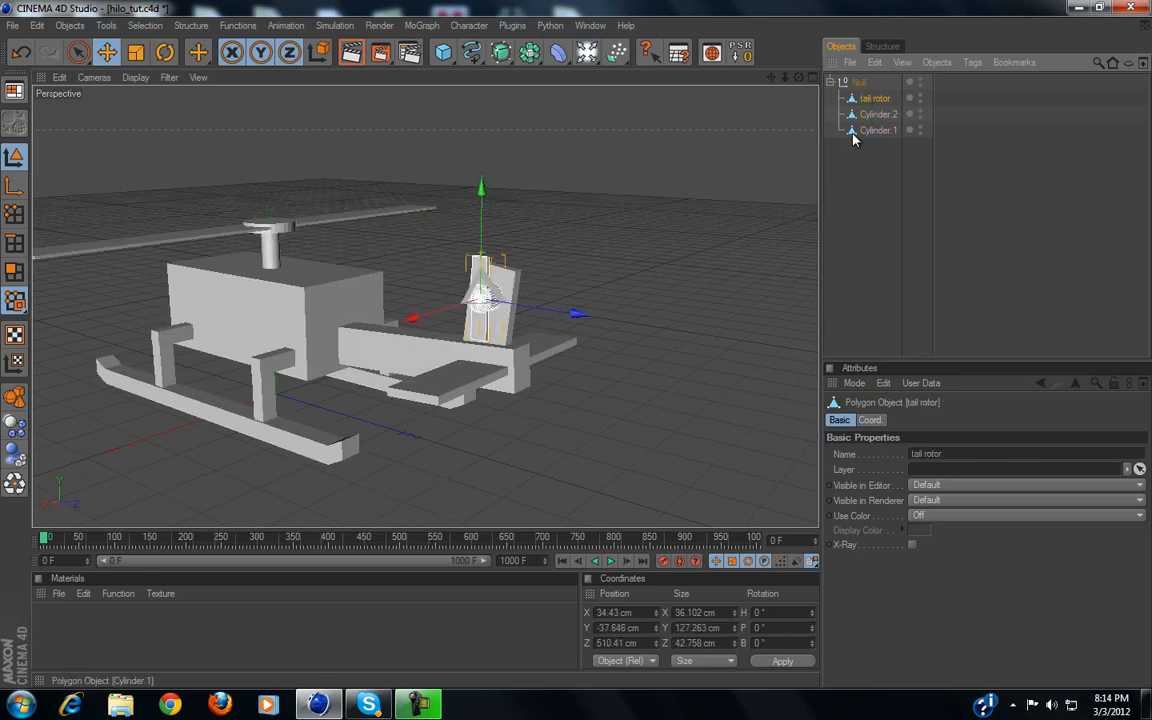
{"action": "left_click", "coordinate": [864, 133]}
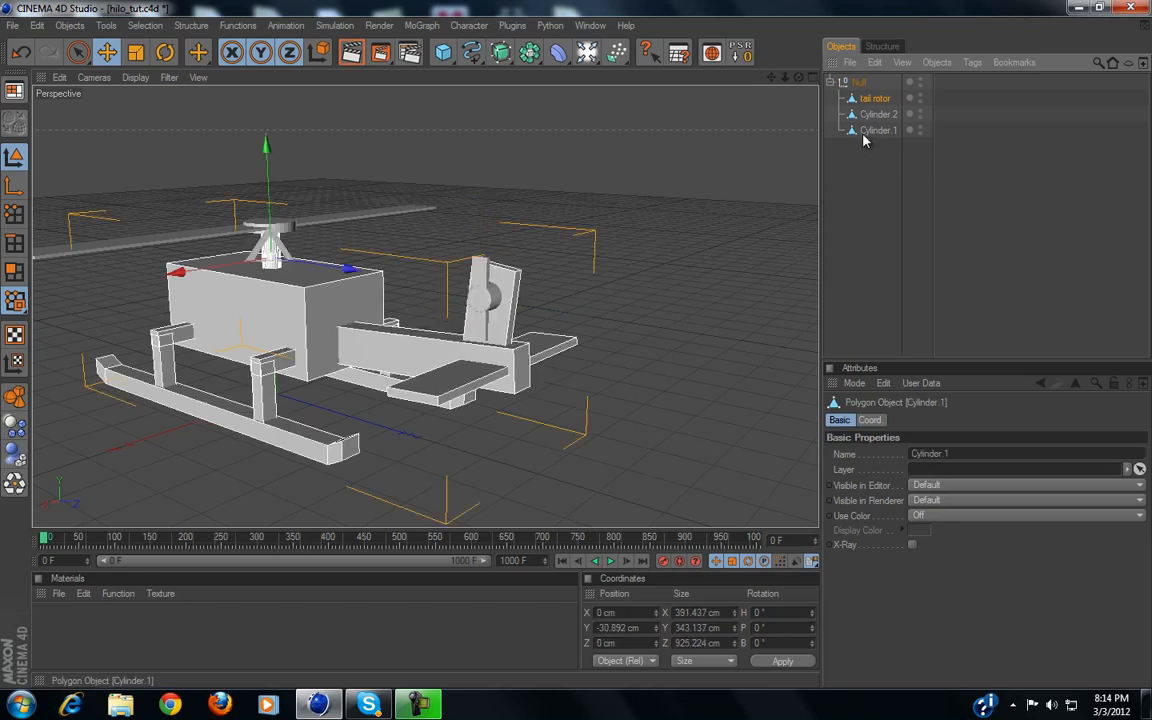
{"action": "left_click", "coordinate": [873, 115]}
{"action": "left_click", "coordinate": [874, 98]}
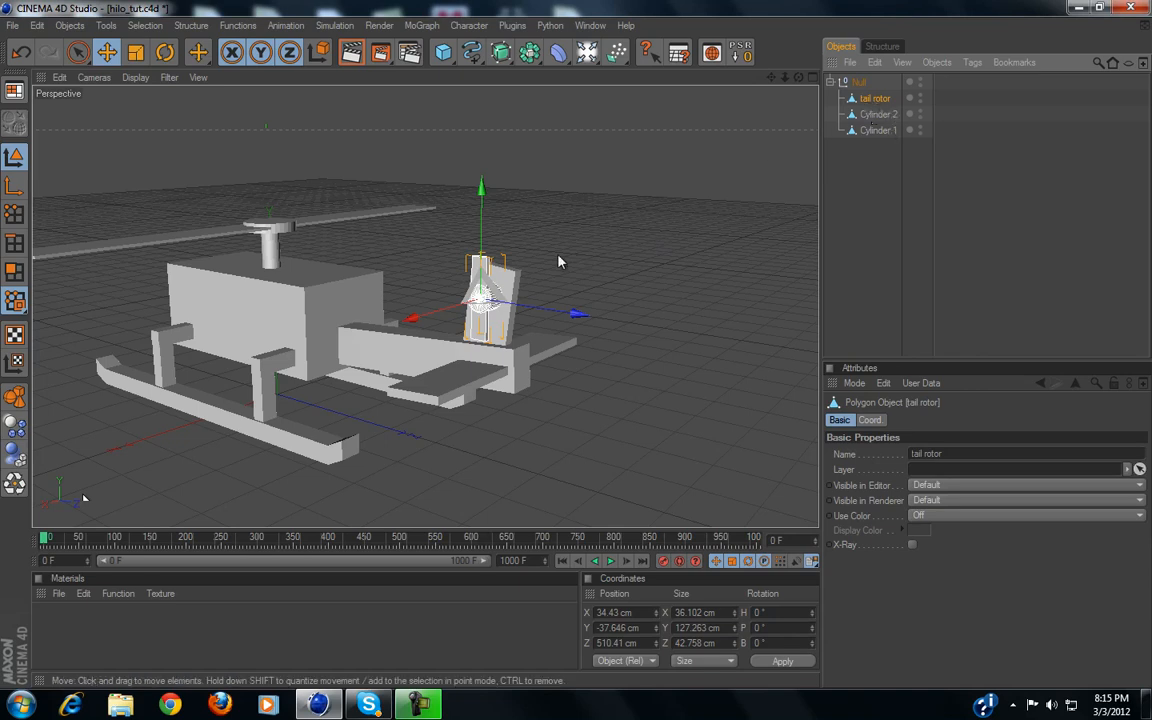
Inspect the tail rotor up close and Cylinder.2 above the body from several distances, and clear the selection
{"action": "scroll", "coordinate": [560, 250], "scroll_direction": "up", "scroll_amount": 3}
{"action": "scroll", "coordinate": [597, 286], "scroll_direction": "up", "scroll_amount": 5}
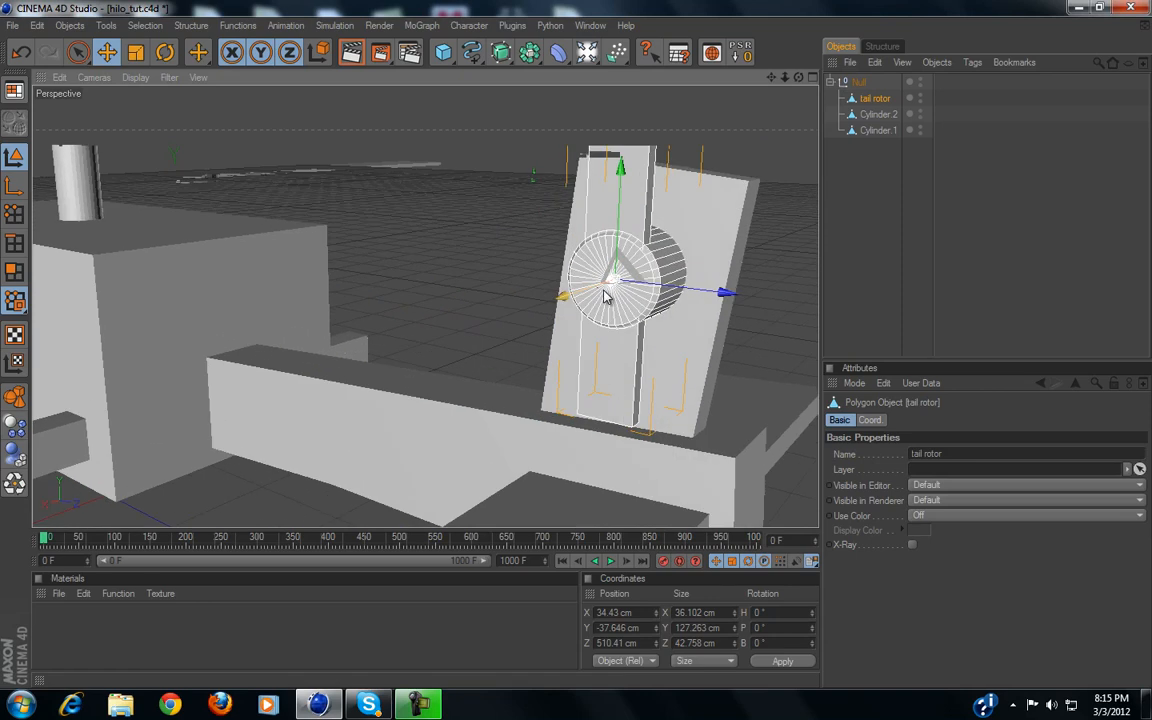
{"action": "scroll", "coordinate": [599, 291], "scroll_direction": "down", "scroll_amount": 4}
{"action": "left_click", "coordinate": [878, 115]}
{"action": "scroll", "coordinate": [219, 98], "scroll_direction": "down", "scroll_amount": 3}
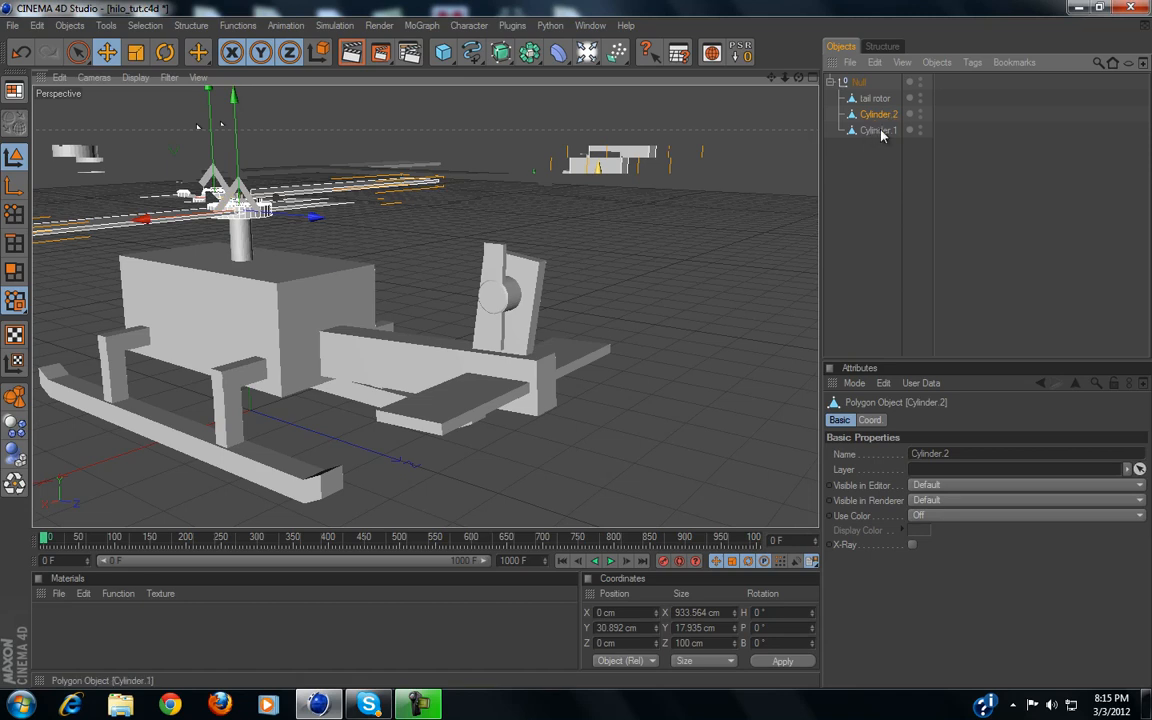
{"action": "scroll", "coordinate": [412, 291], "scroll_direction": "down", "scroll_amount": 5}
{"action": "scroll", "coordinate": [409, 288], "scroll_direction": "up", "scroll_amount": 5}
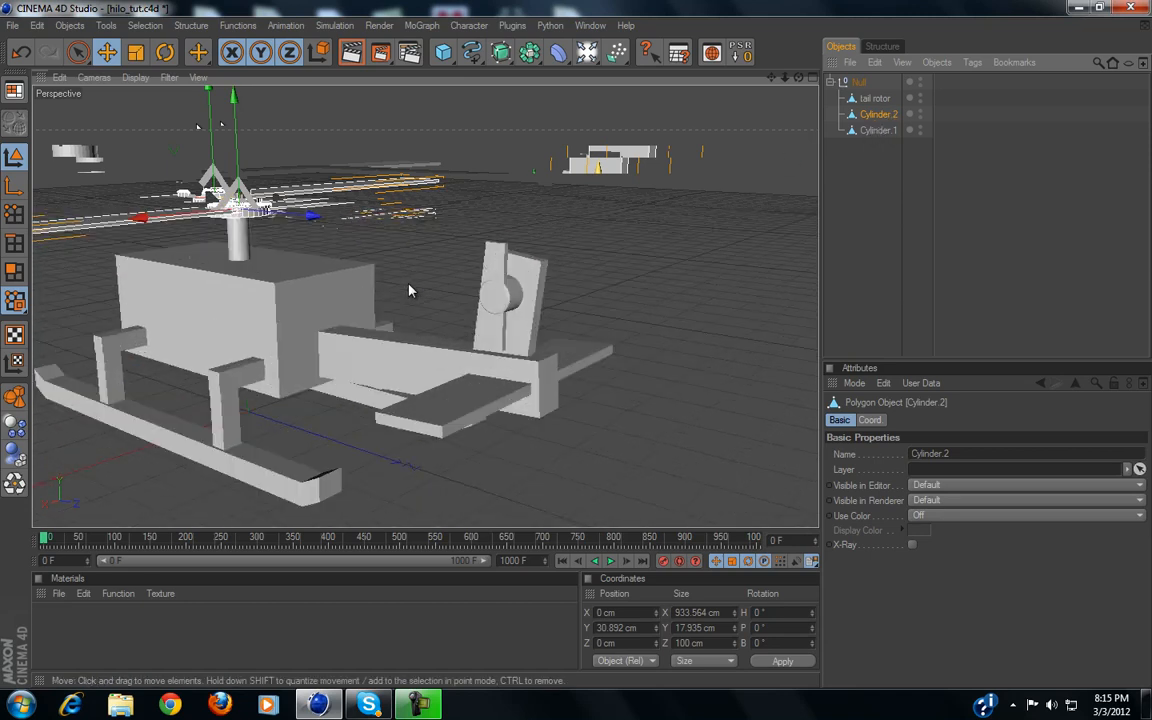
{"action": "scroll", "coordinate": [409, 291], "scroll_direction": "down", "scroll_amount": 1}
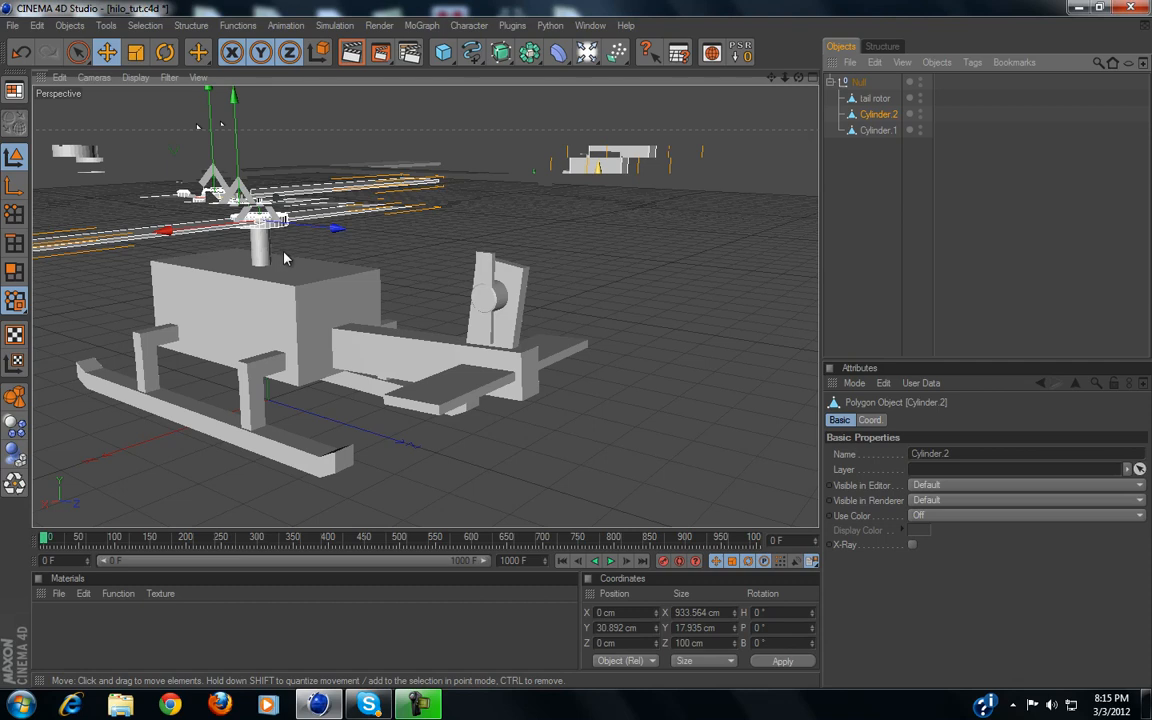
{"action": "middle_click_drag", "start_coordinate": [257, 306], "coordinate": [424, 403], "text": "alt"}
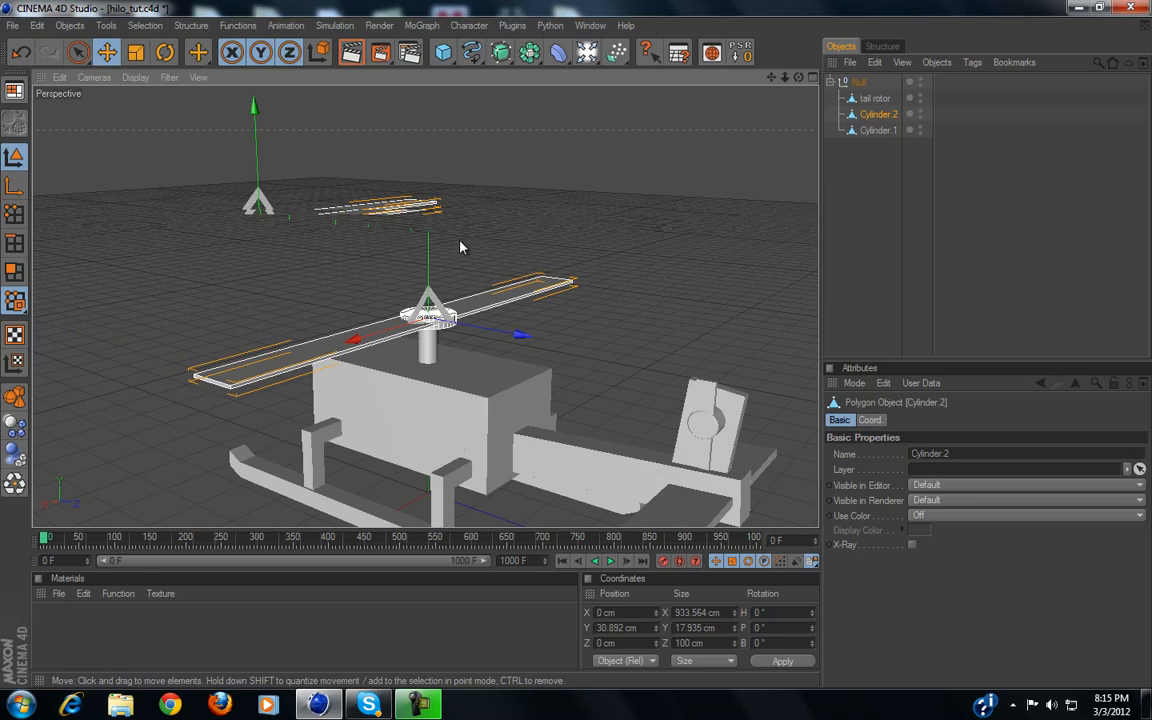
{"action": "middle_click_drag", "start_coordinate": [580, 349], "coordinate": [528, 303], "text": "alt"}
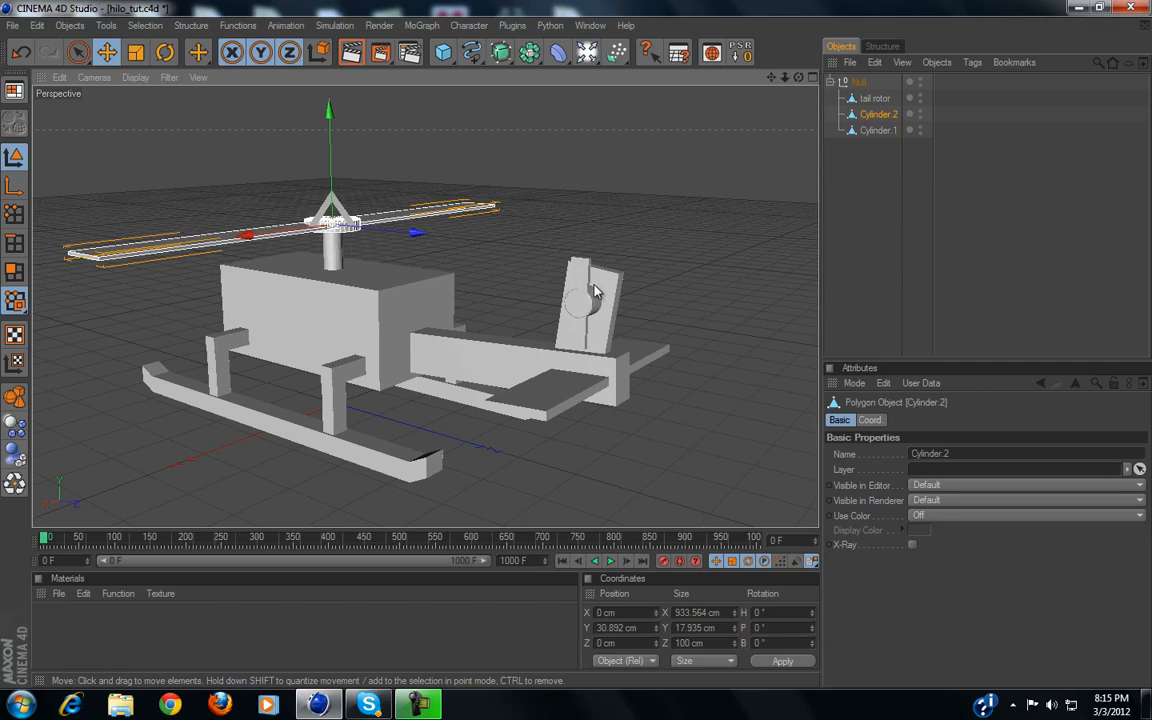
{"action": "middle_click_drag", "start_coordinate": [556, 336], "coordinate": [650, 389], "text": "alt"}
{"action": "scroll", "coordinate": [406, 316], "scroll_direction": "up", "scroll_amount": 4}
{"action": "scroll", "coordinate": [411, 317], "scroll_direction": "down", "scroll_amount": 5}
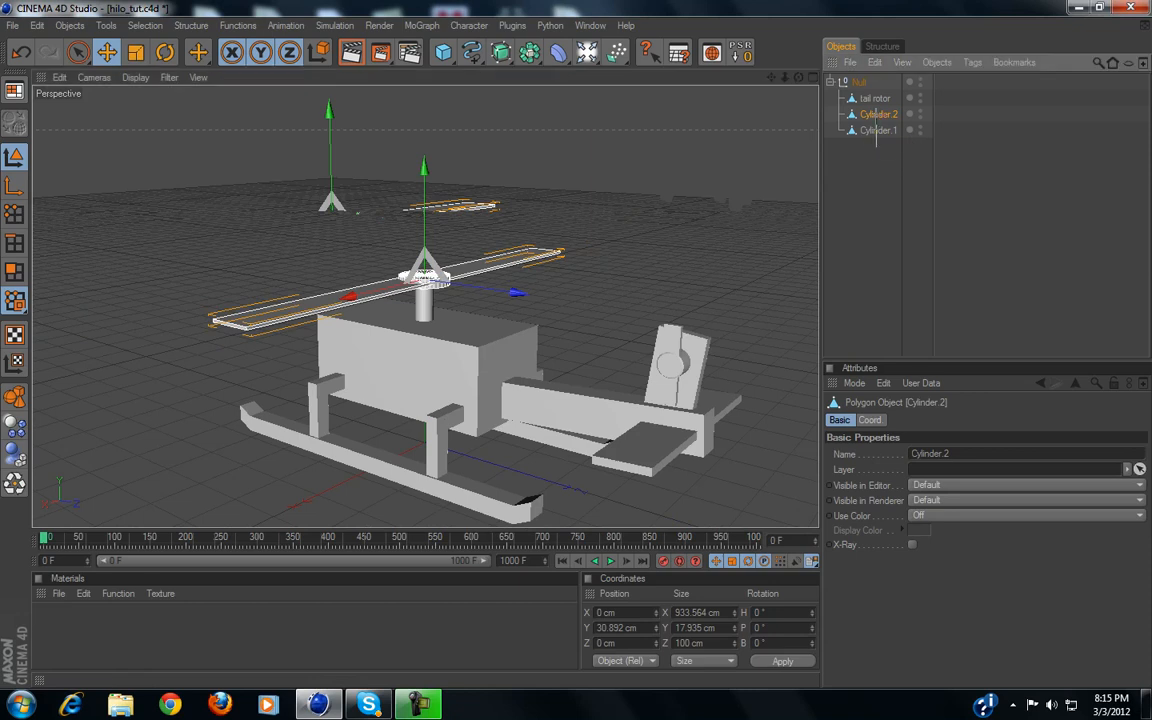
{"action": "left_click", "coordinate": [775, 165]}
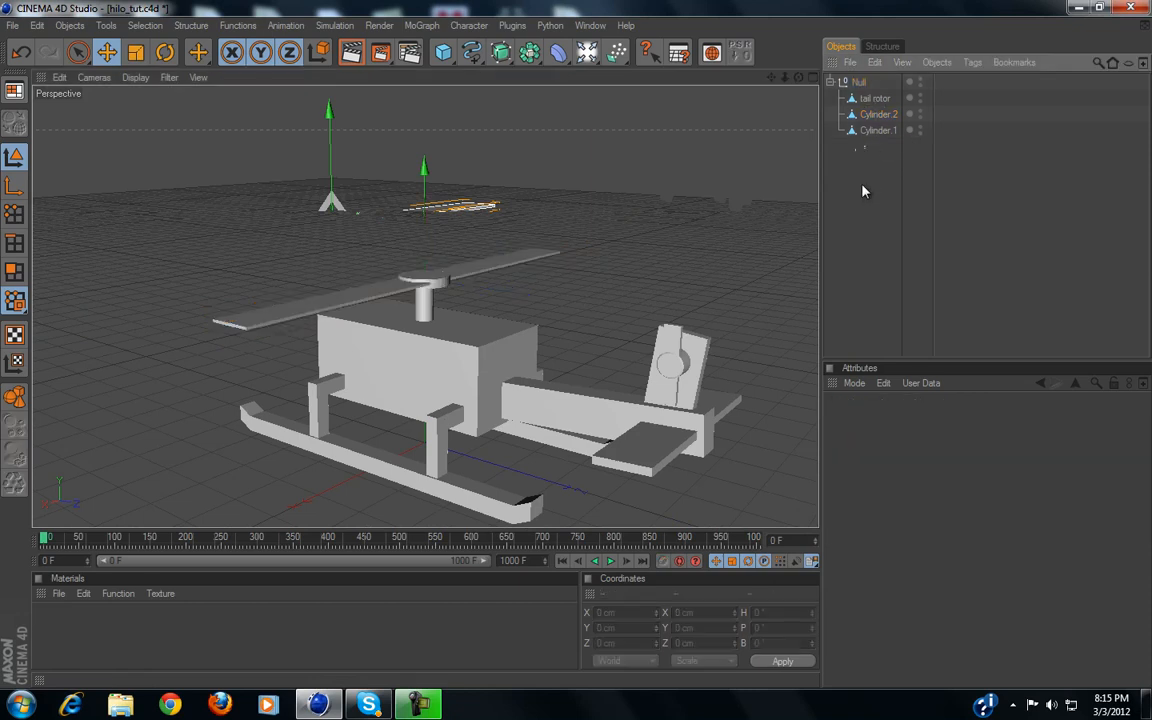
Review the Null's three child objects again by selecting each one, finishing on the tail rotor
{"action": "left_click", "coordinate": [874, 114]}
{"action": "left_click", "coordinate": [874, 98]}
{"action": "left_click", "coordinate": [874, 114]}
{"action": "left_click", "coordinate": [876, 131]}
{"action": "left_click", "coordinate": [876, 114]}
{"action": "left_click", "coordinate": [874, 98]}
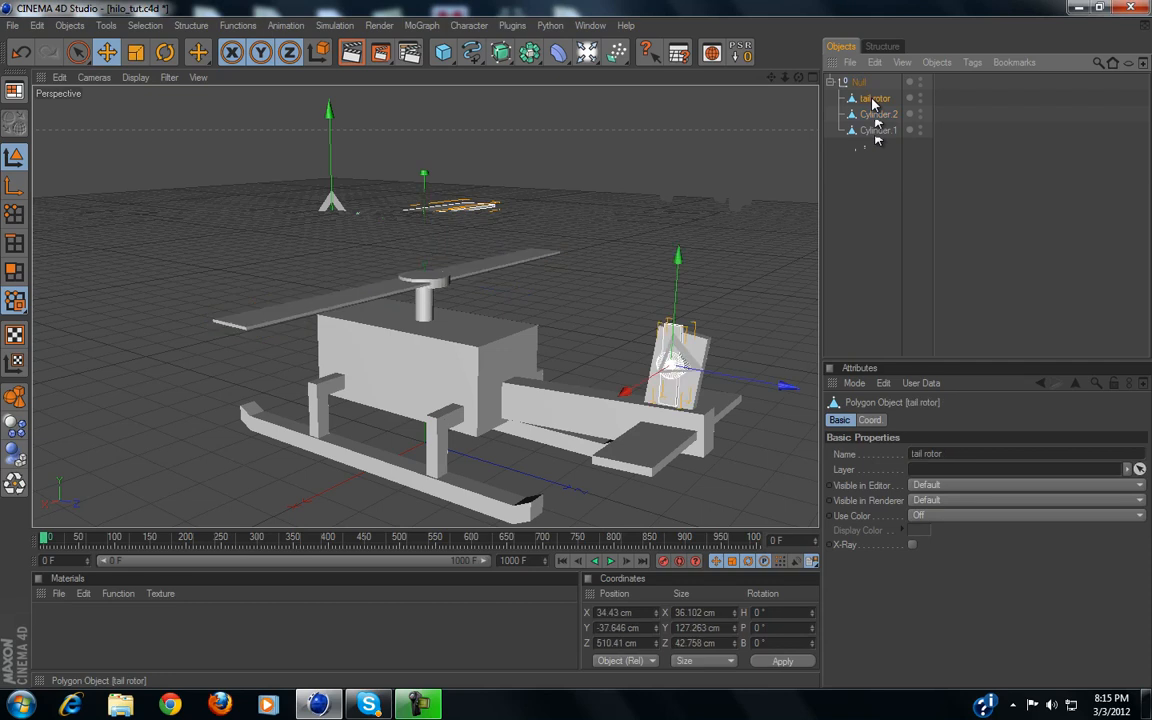
{"action": "scroll", "coordinate": [671, 239], "scroll_direction": "down", "scroll_amount": 3}
{"action": "scroll", "coordinate": [671, 239], "scroll_direction": "up", "scroll_amount": 4}
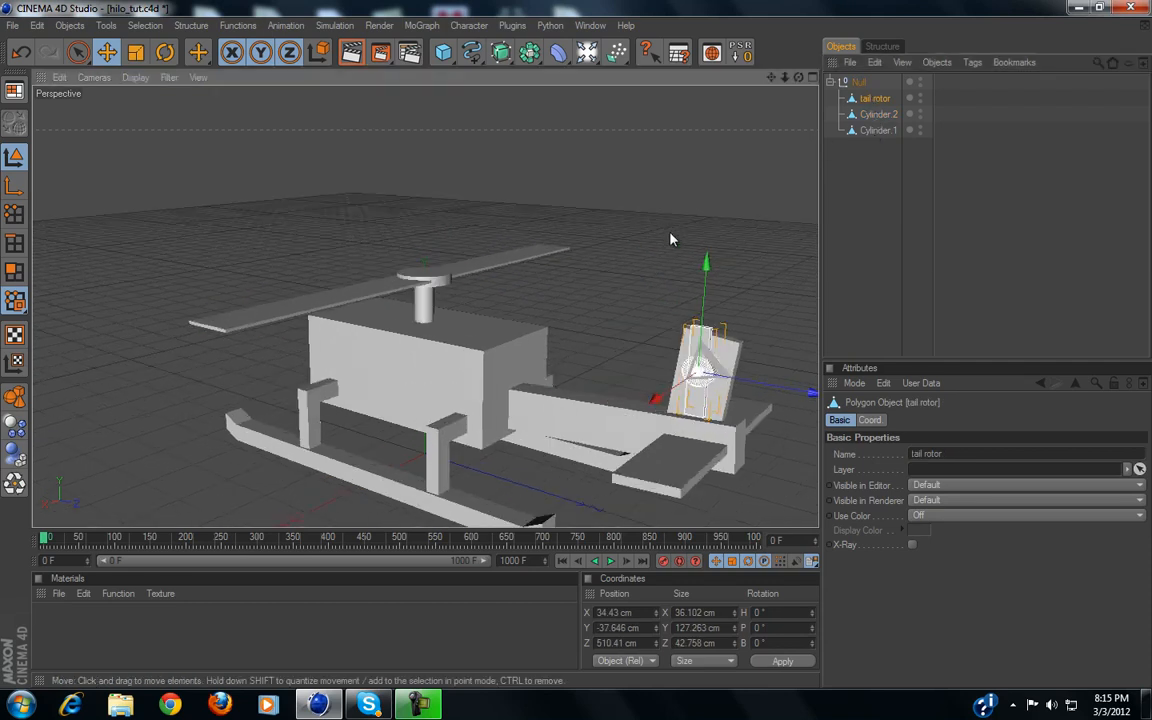
{"action": "scroll", "coordinate": [497, 328], "scroll_direction": "down", "scroll_amount": 2}
{"action": "scroll", "coordinate": [498, 328], "scroll_direction": "up", "scroll_amount": 3}
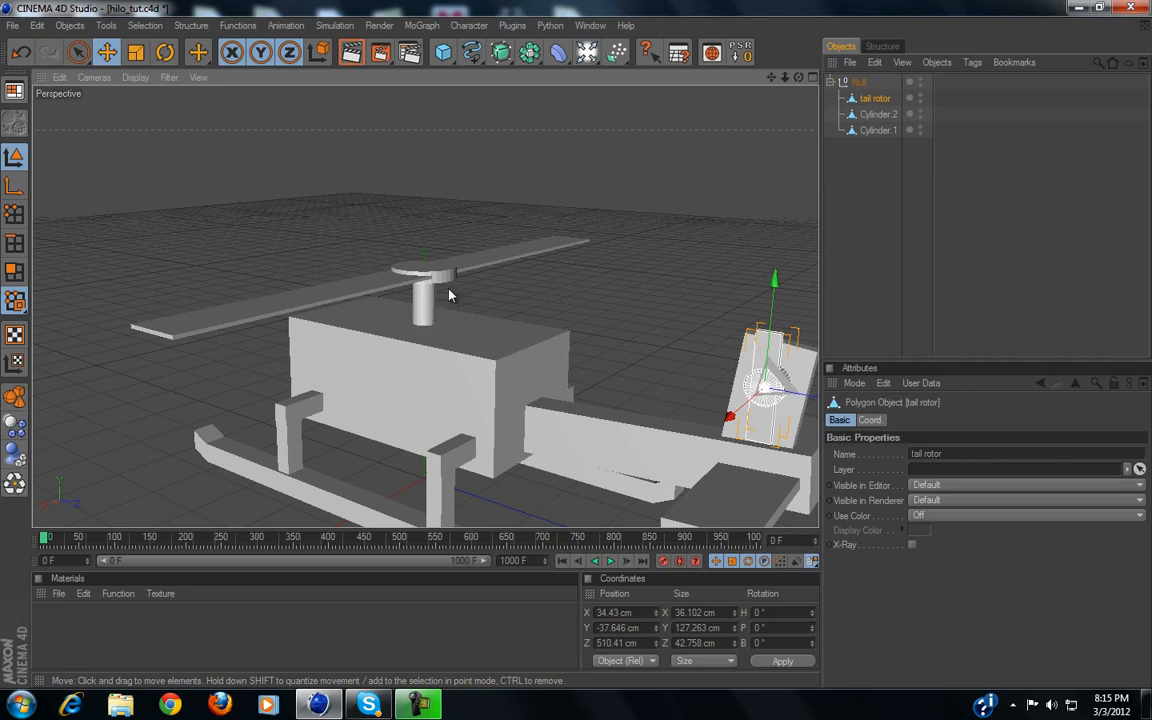
{"action": "left_click", "coordinate": [618, 54]}
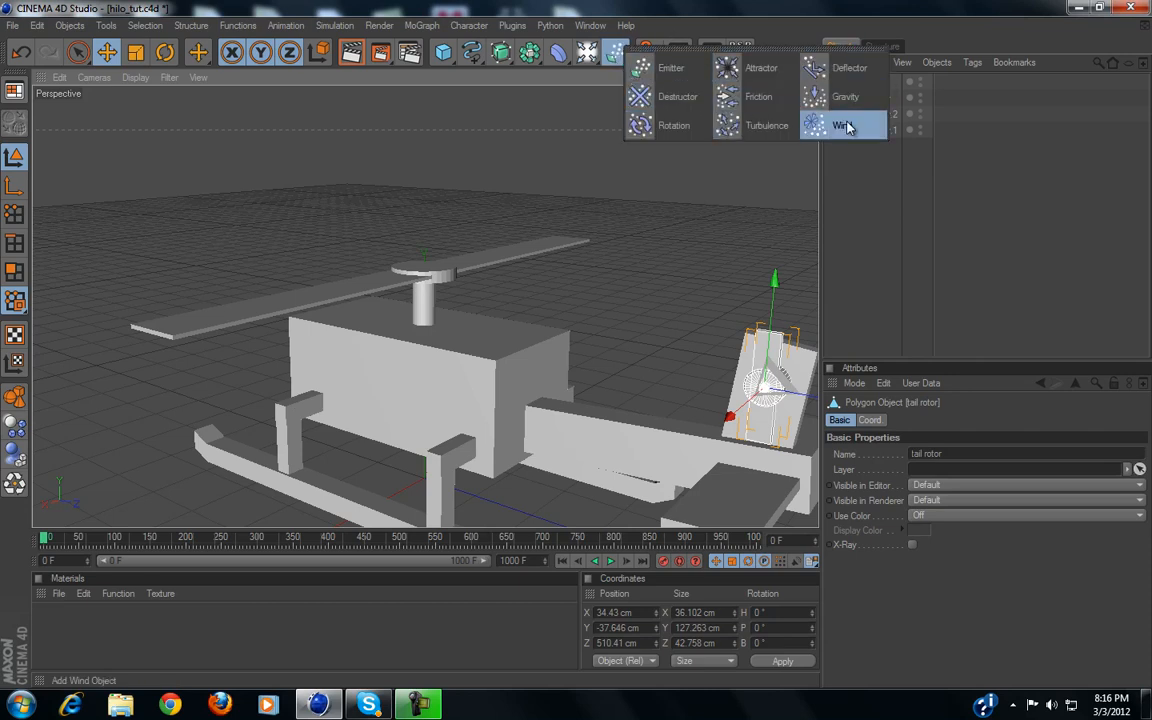
{"action": "left_click", "coordinate": [418, 705]}
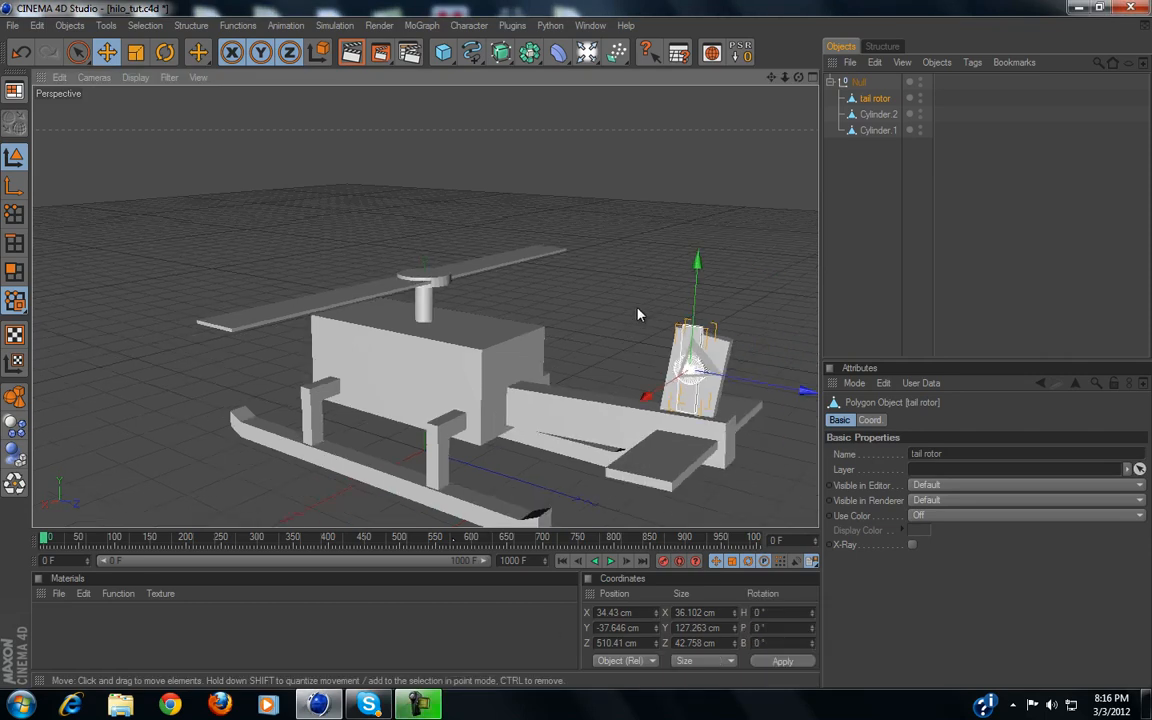
Nest Cylinder.2 and the tail rotor as children of Cylinder.1 inside the Null
{"action": "scroll", "coordinate": [638, 312], "scroll_direction": "down", "scroll_amount": 3}
{"action": "scroll", "coordinate": [625, 315], "scroll_direction": "up", "scroll_amount": 3}
{"action": "scroll", "coordinate": [615, 310], "scroll_direction": "down", "scroll_amount": 3}
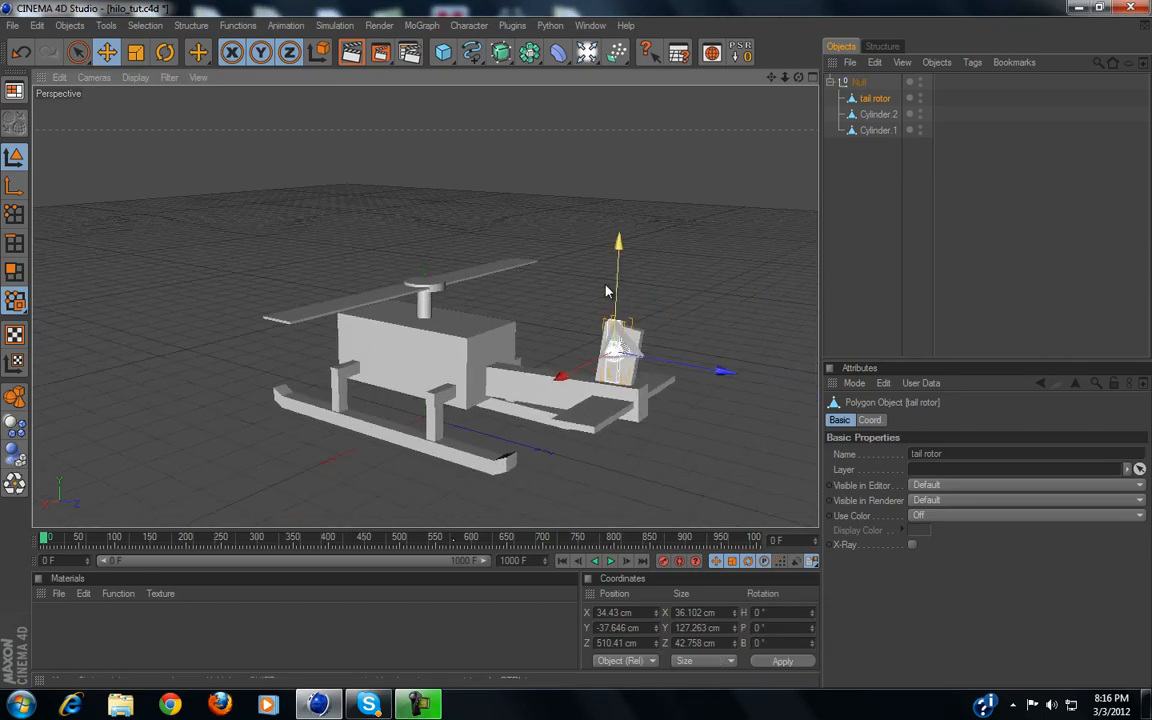
{"action": "mouse_move", "coordinate": [552, 281]}
{"action": "left_mouse_down", "text": "alt"}
{"action": "mouse_move", "coordinate": [548, 334]}
{"action": "mouse_move", "coordinate": [579, 350]}
{"action": "mouse_move", "coordinate": [551, 279]}
{"action": "left_mouse_up", "text": "alt"}
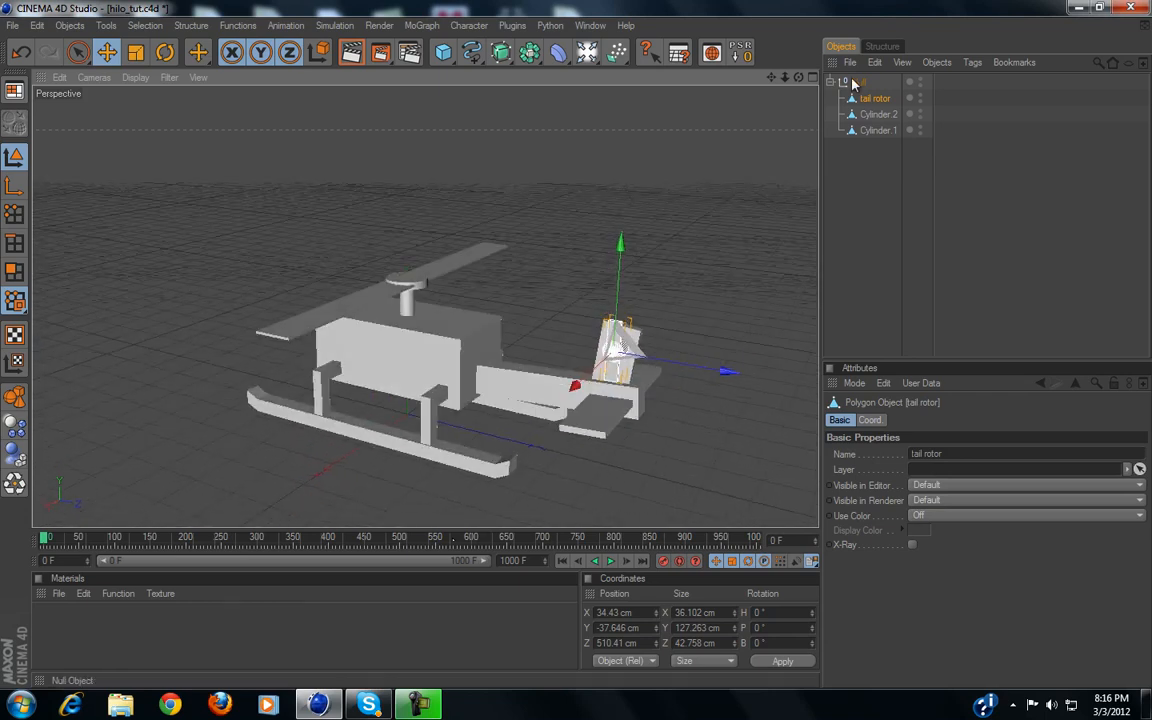
{"action": "mouse_move", "coordinate": [873, 103]}
{"action": "left_mouse_down"}
{"action": "mouse_move", "coordinate": [879, 135]}
{"action": "mouse_move", "coordinate": [875, 112]}
{"action": "left_mouse_up"}
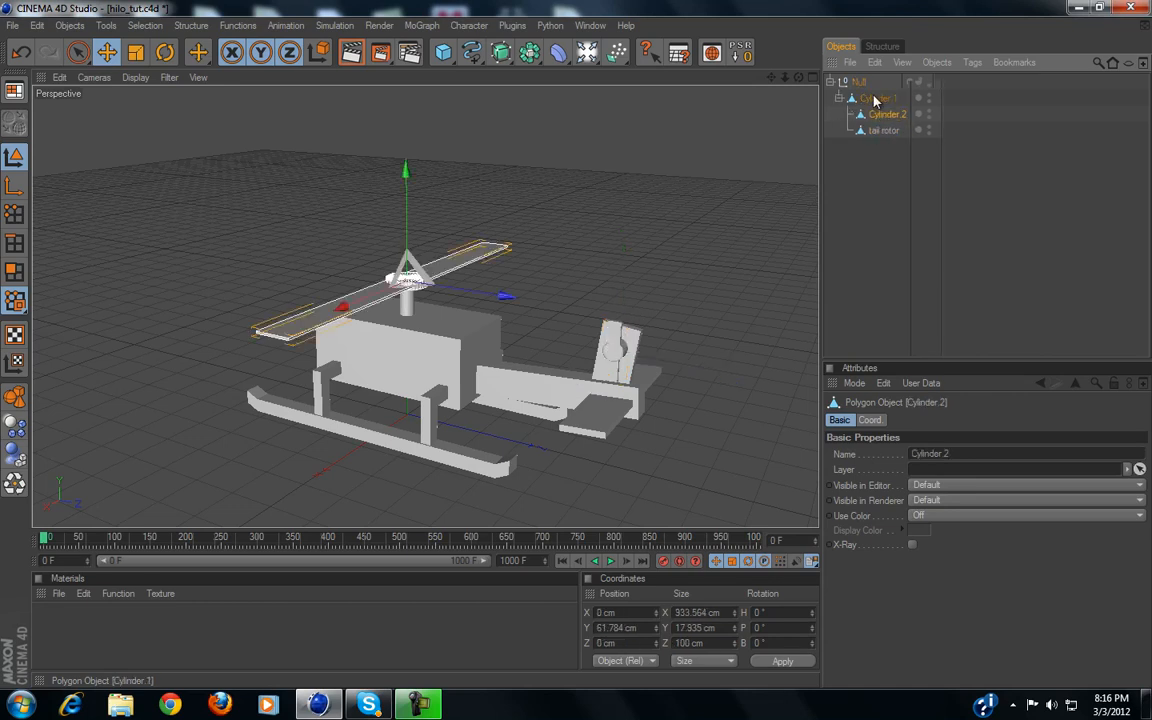
Move Cylinder.1 to test whether both rotors follow it, undo the move and deselect everything
{"action": "left_click", "coordinate": [874, 98]}
{"action": "left_click_drag", "start_coordinate": [553, 329], "coordinate": [522, 367], "text": "alt"}
{"action": "scroll", "coordinate": [529, 374], "scroll_direction": "up", "scroll_amount": 3}
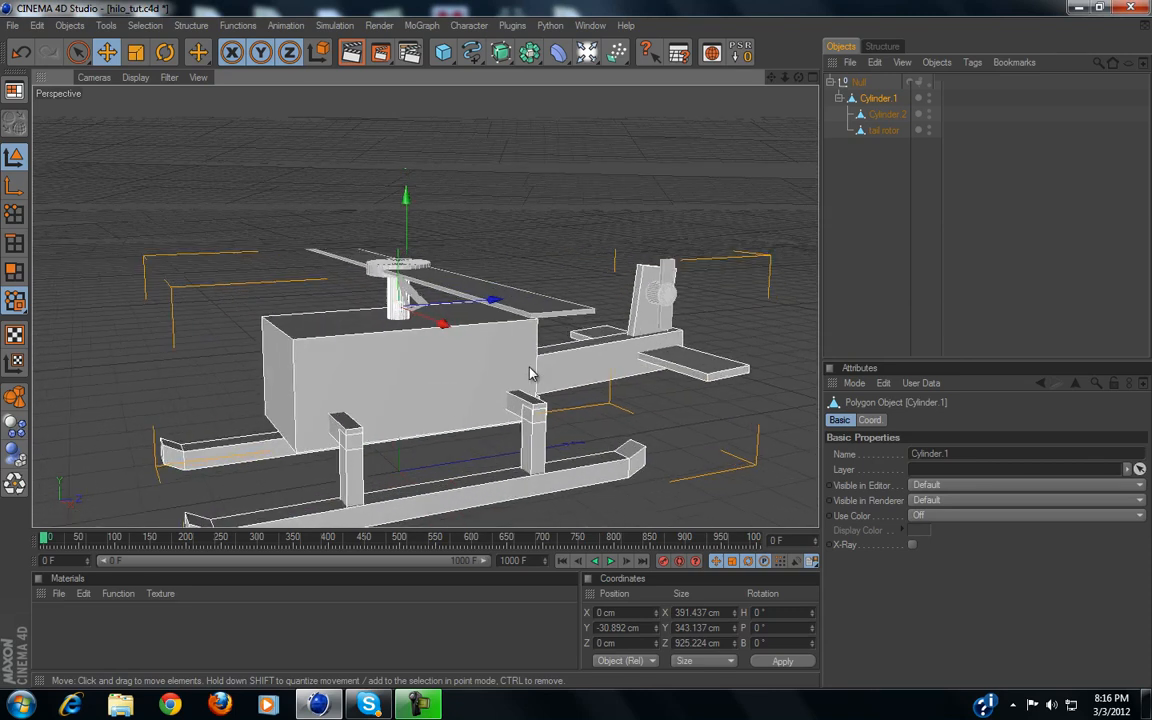
{"action": "scroll", "coordinate": [529, 374], "scroll_direction": "down", "scroll_amount": 2}
{"action": "left_click_drag", "start_coordinate": [406, 209], "coordinate": [578, 350]}
{"action": "key", "text": "ctrl+z"}
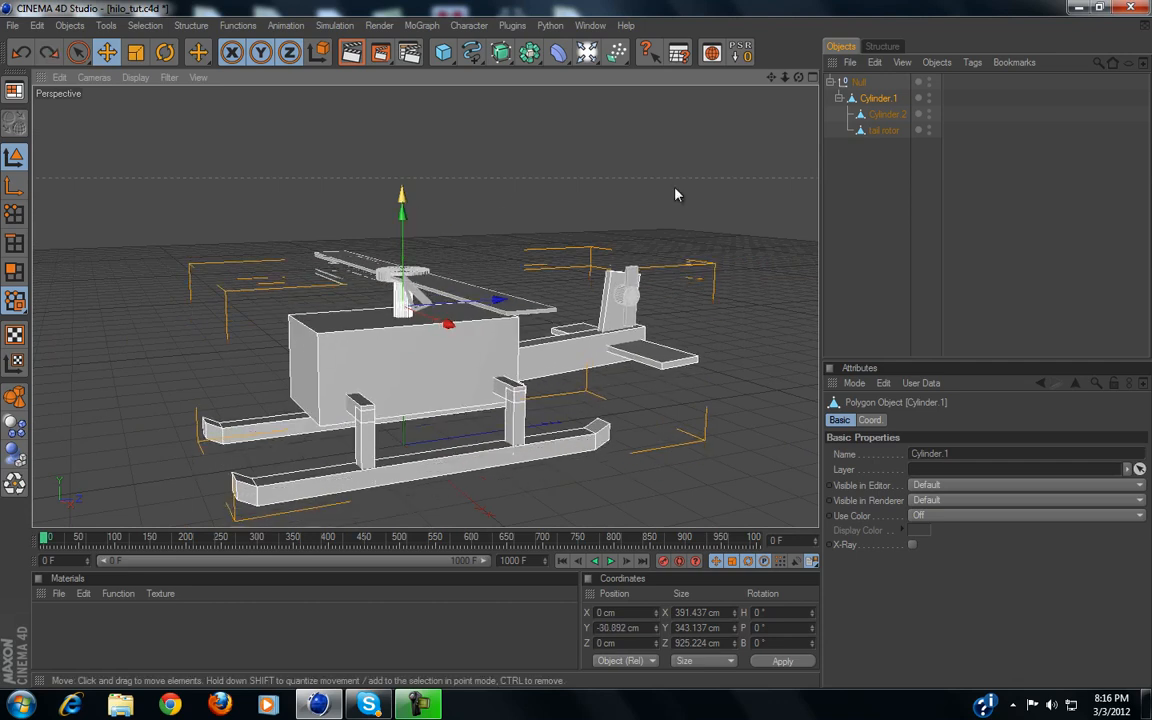
{"action": "key", "text": "ctrl+z"}
{"action": "left_click", "coordinate": [1083, 220]}
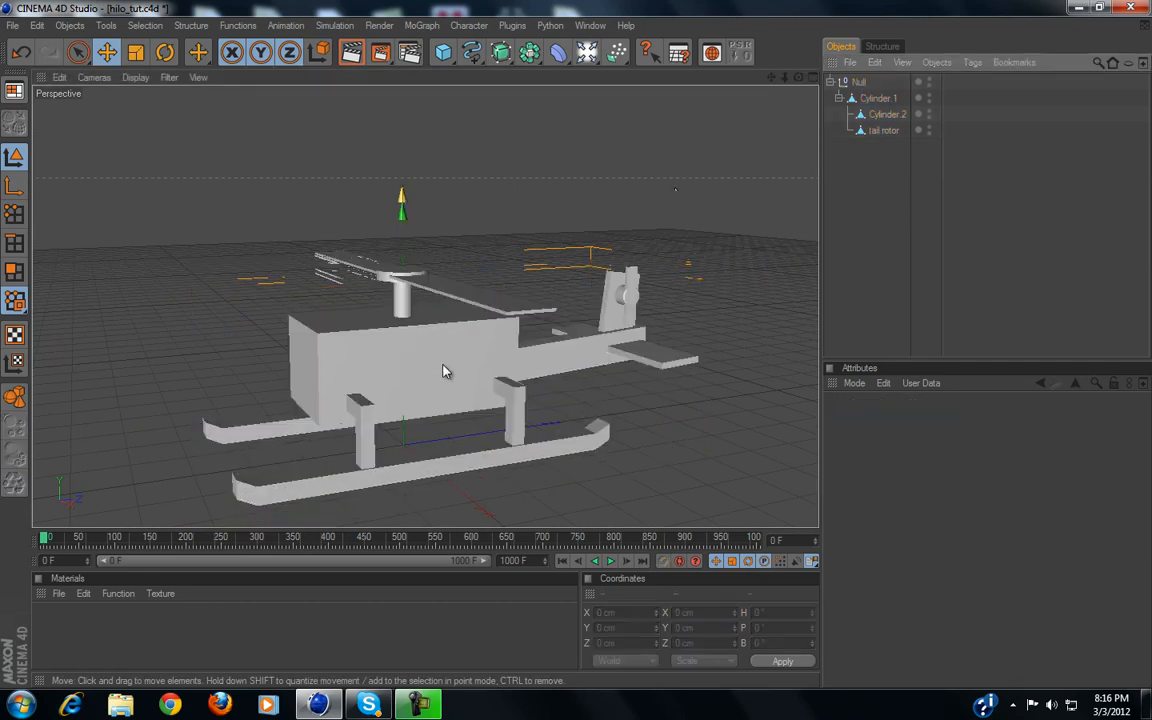
Add a dynamics Connector and a dynamics Motor to the scene
{"action": "mouse_move", "coordinate": [465, 318]}
{"action": "left_mouse_down", "text": "alt"}
{"action": "mouse_move", "coordinate": [519, 310]}
{"action": "mouse_move", "coordinate": [379, 312]}
{"action": "mouse_move", "coordinate": [578, 350]}
{"action": "mouse_move", "coordinate": [437, 321]}
{"action": "mouse_move", "coordinate": [474, 326]}
{"action": "left_mouse_up", "text": "alt"}
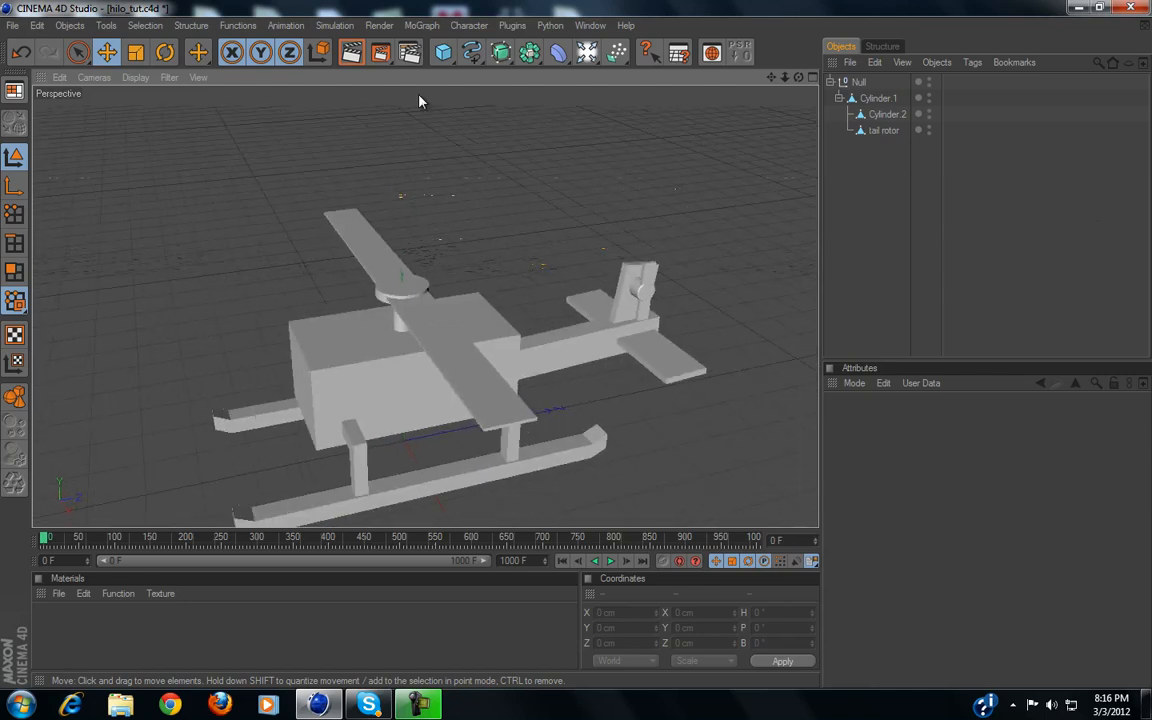
{"action": "left_click", "coordinate": [345, 26]}
{"action": "mouse_move", "coordinate": [350, 64]}
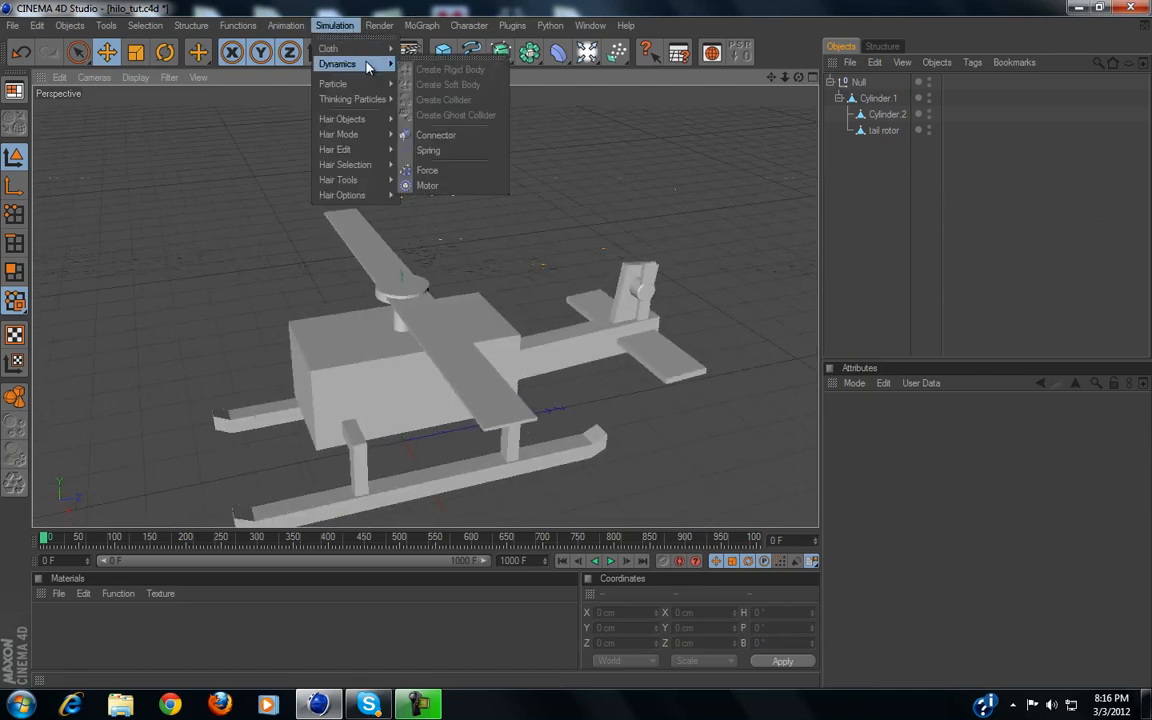
{"action": "left_click", "coordinate": [441, 137]}
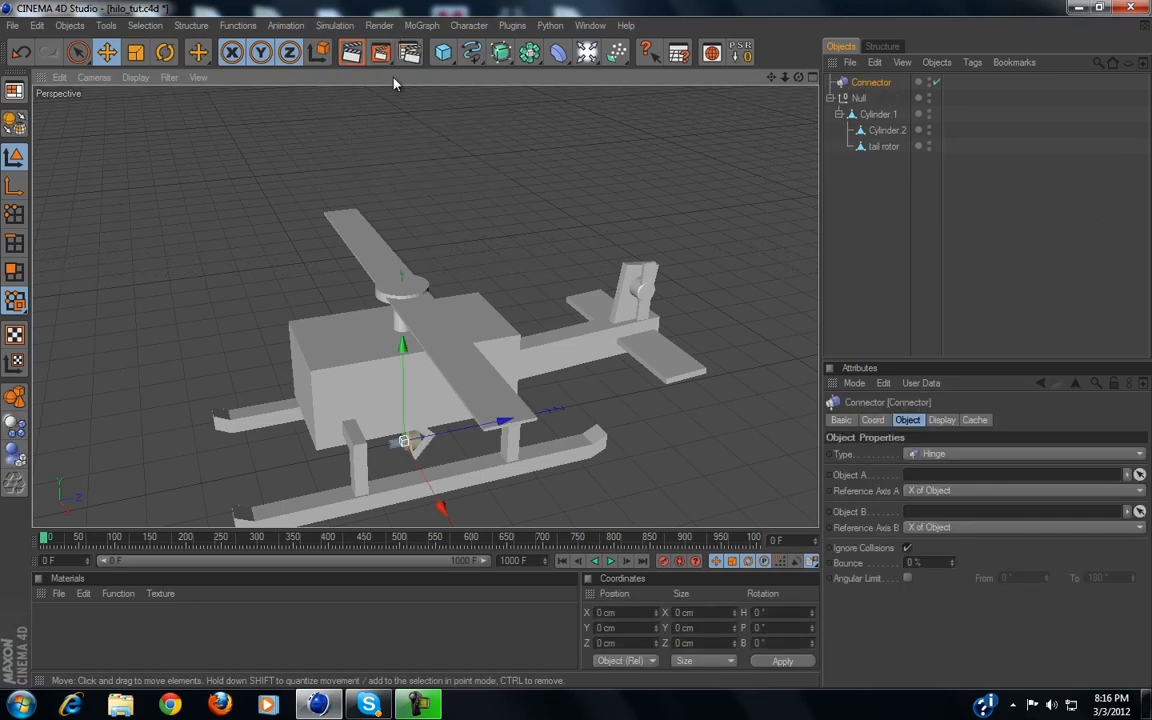
{"action": "left_click", "coordinate": [335, 26]}
{"action": "mouse_move", "coordinate": [336, 63]}
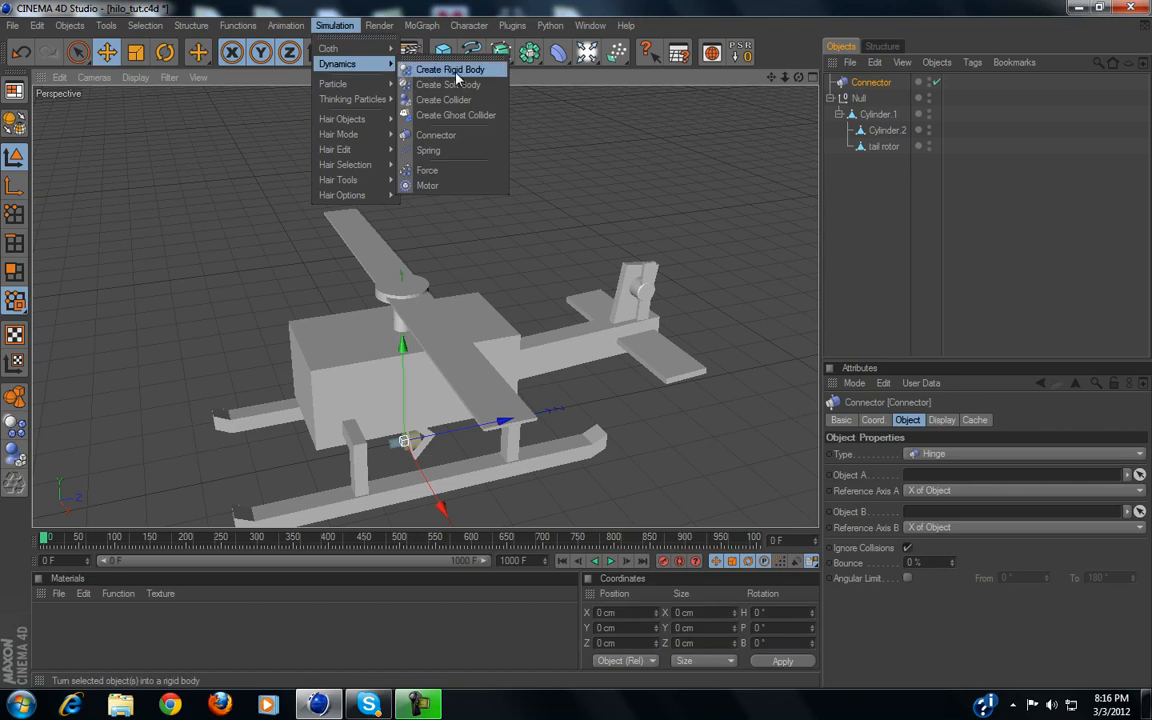
{"action": "left_click", "coordinate": [465, 188]}
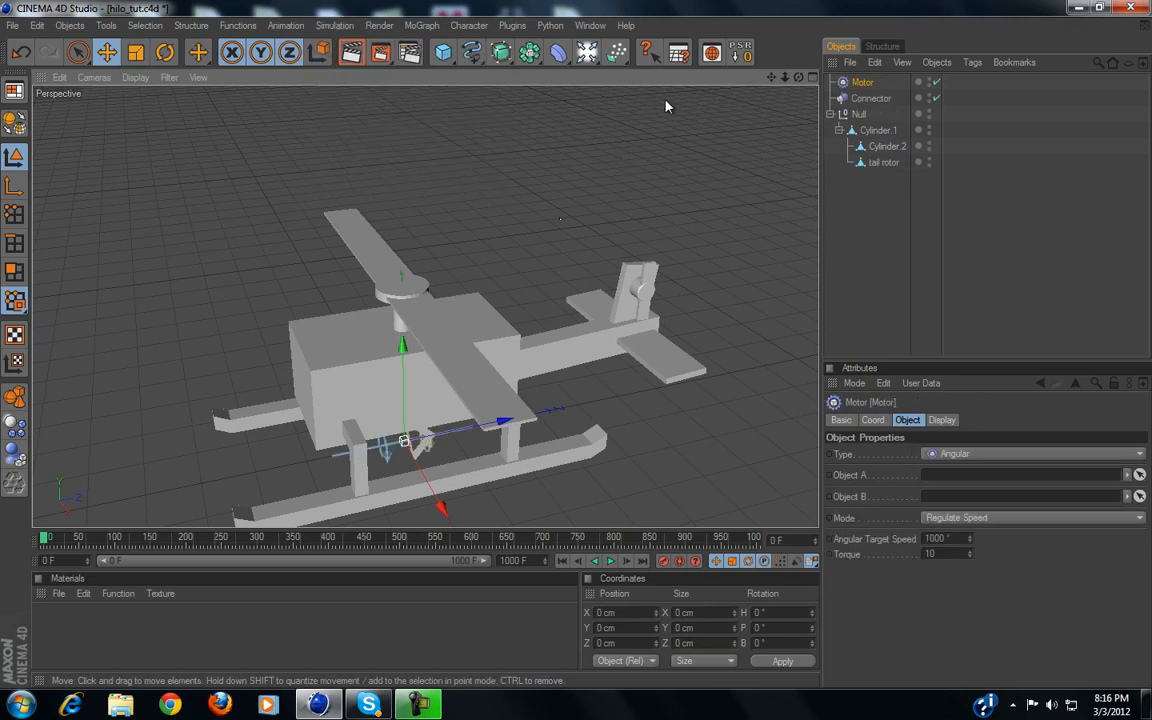
Rename Cylinder.2 as "main rotor" and its parent Cylinder.1 as "body"
{"action": "double_click", "coordinate": [884, 147]}
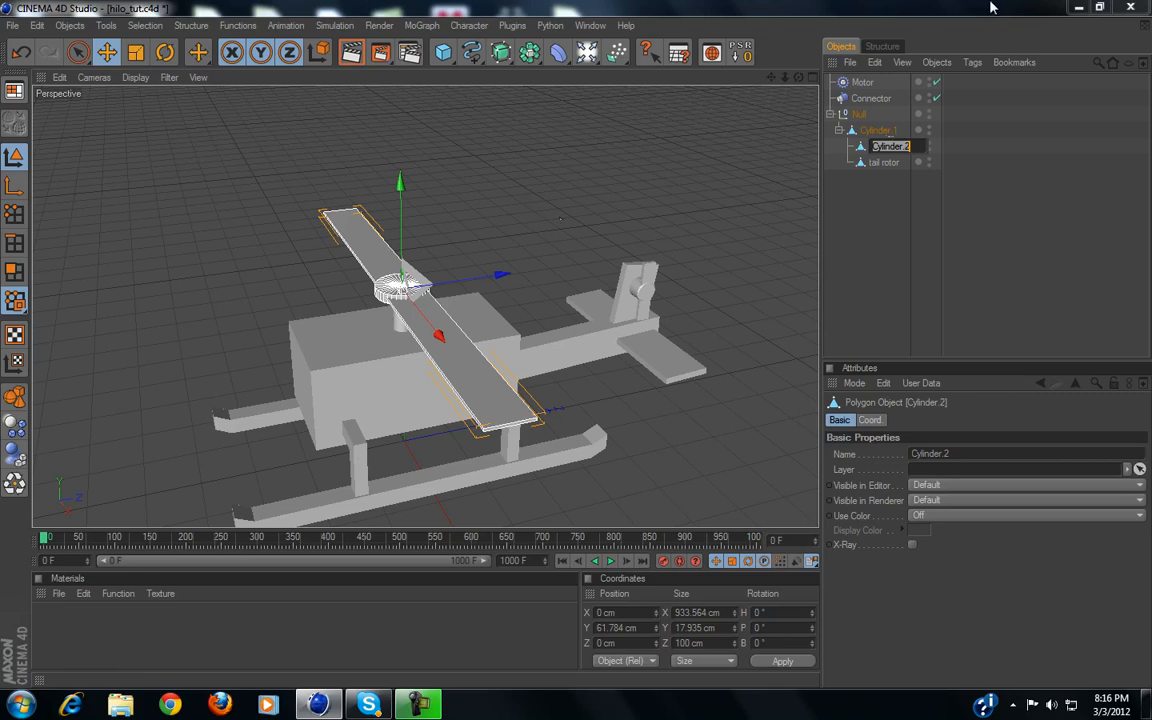
{"action": "type", "text": "main rotor"}
{"action": "key", "text": "Return"}
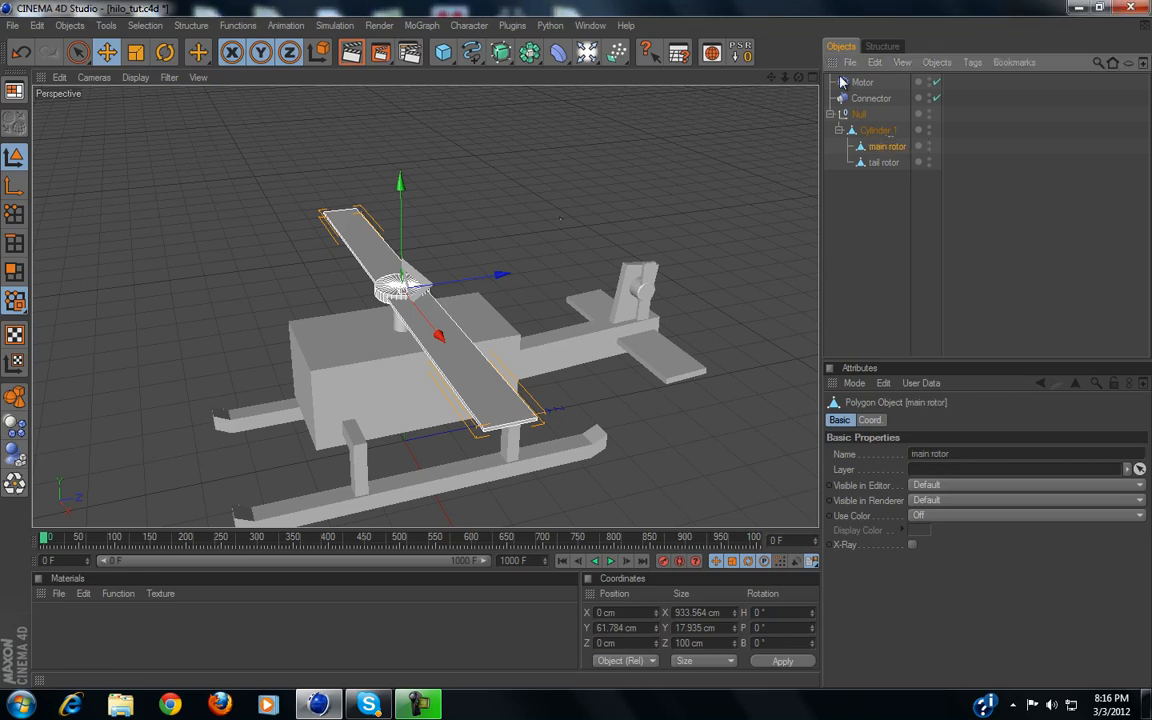
{"action": "double_click", "coordinate": [880, 130]}
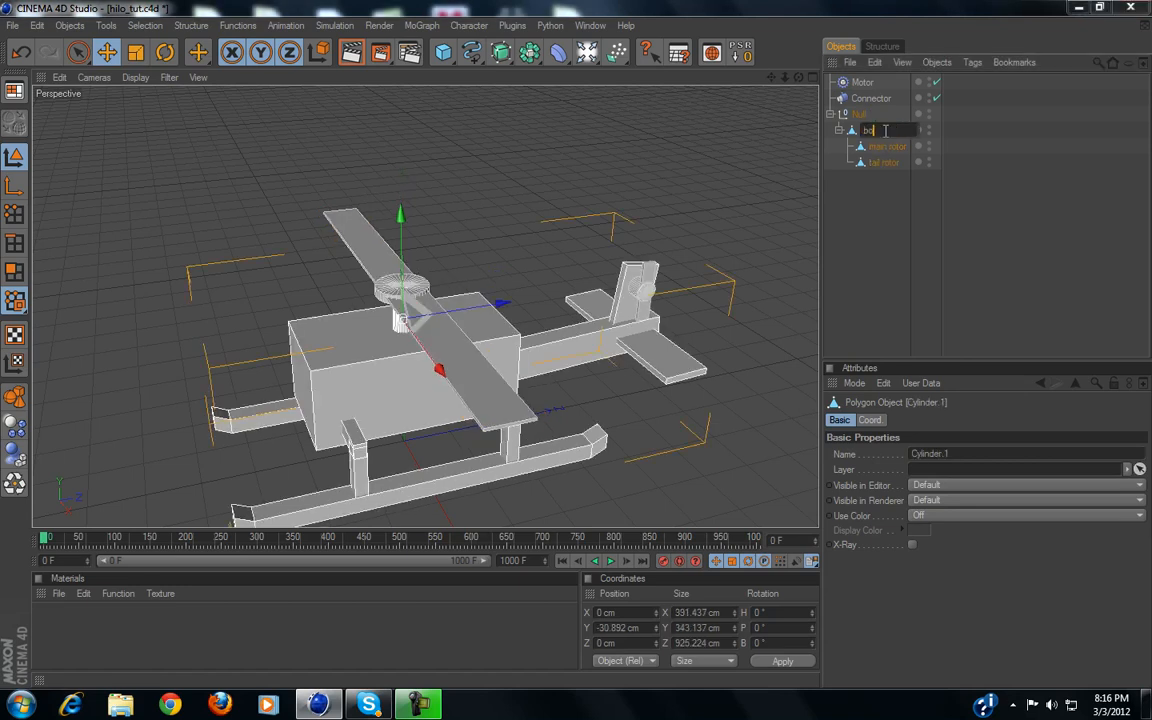
{"action": "type", "text": "body"}
{"action": "key", "text": "Return"}
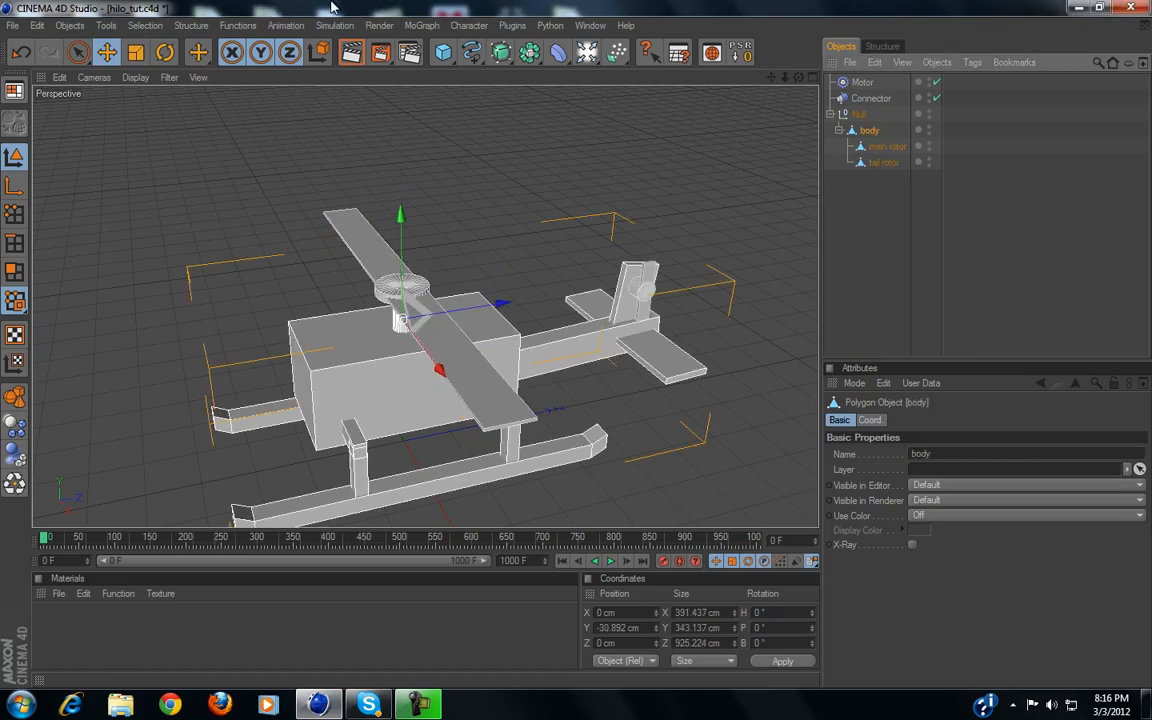
Rename the Null group that holds the body and rotors as "helicopter"
{"action": "double_click", "coordinate": [858, 114]}
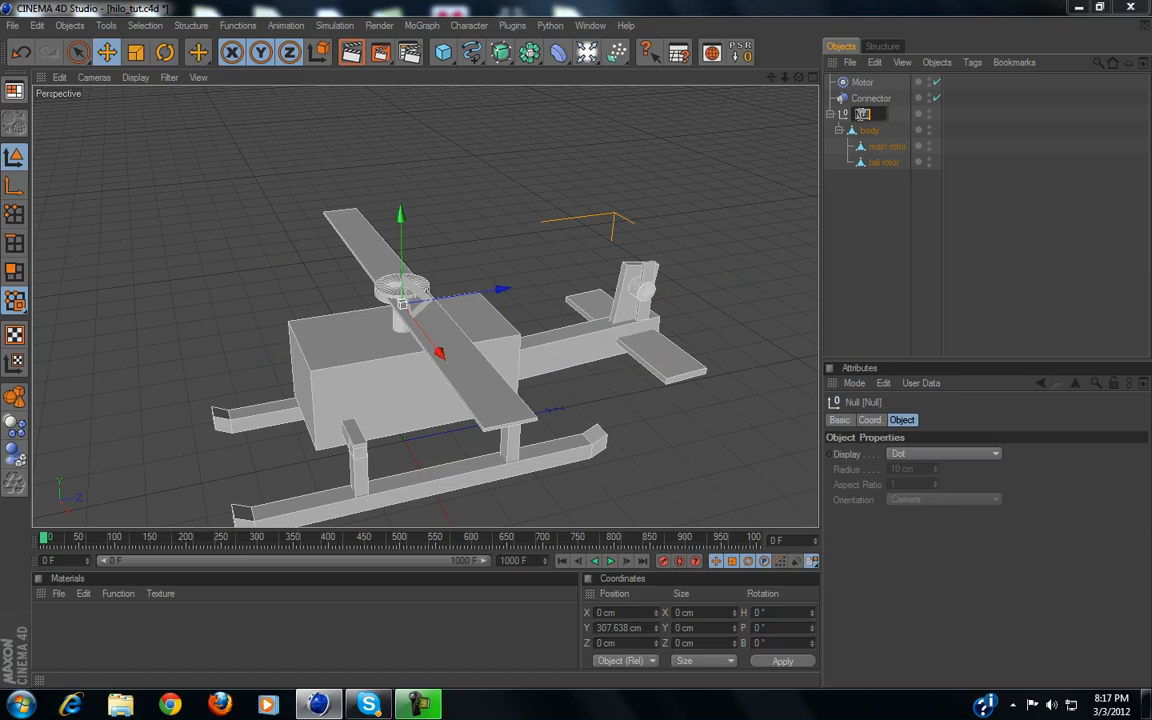
{"action": "type", "text": "helicopter"}
{"action": "key", "text": "Return"}
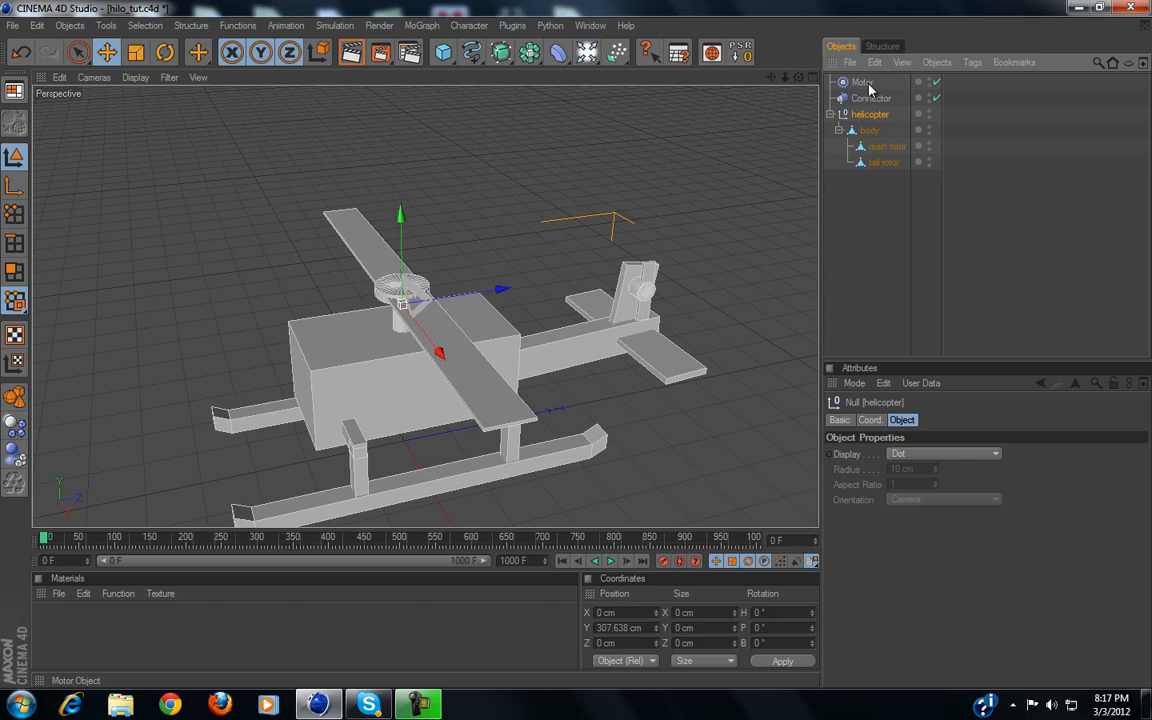
Nest the Motor and Connector under the main rotor, and assign main rotor as the Connector's Object A and body as Object B
{"action": "left_click_drag", "start_coordinate": [867, 88], "coordinate": [885, 148]}
{"action": "left_click_drag", "start_coordinate": [872, 85], "coordinate": [885, 131]}
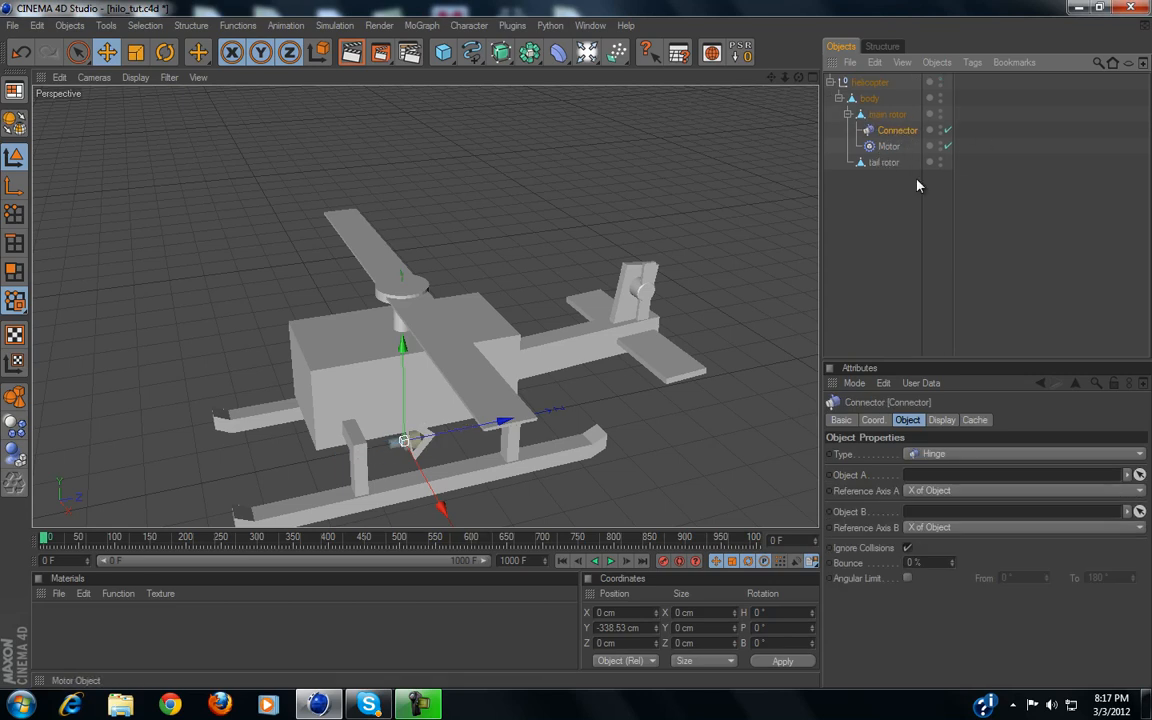
{"action": "left_click", "coordinate": [1140, 476]}
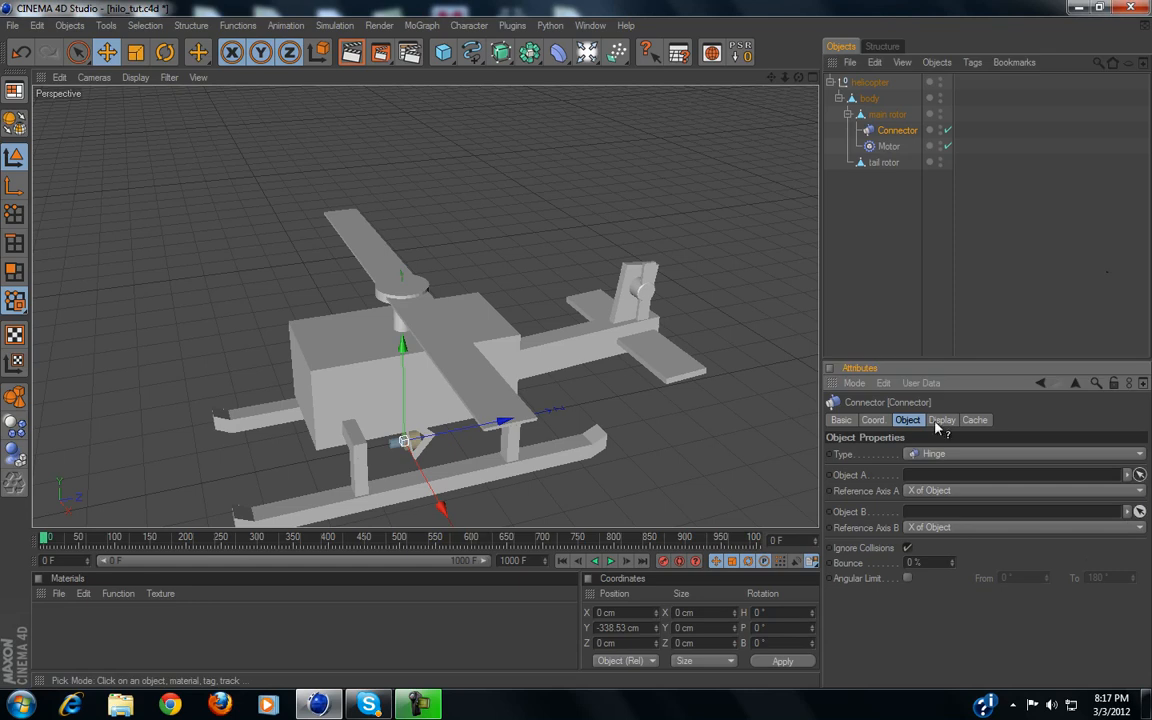
{"action": "left_click", "coordinate": [877, 117]}
{"action": "left_click", "coordinate": [1139, 527]}
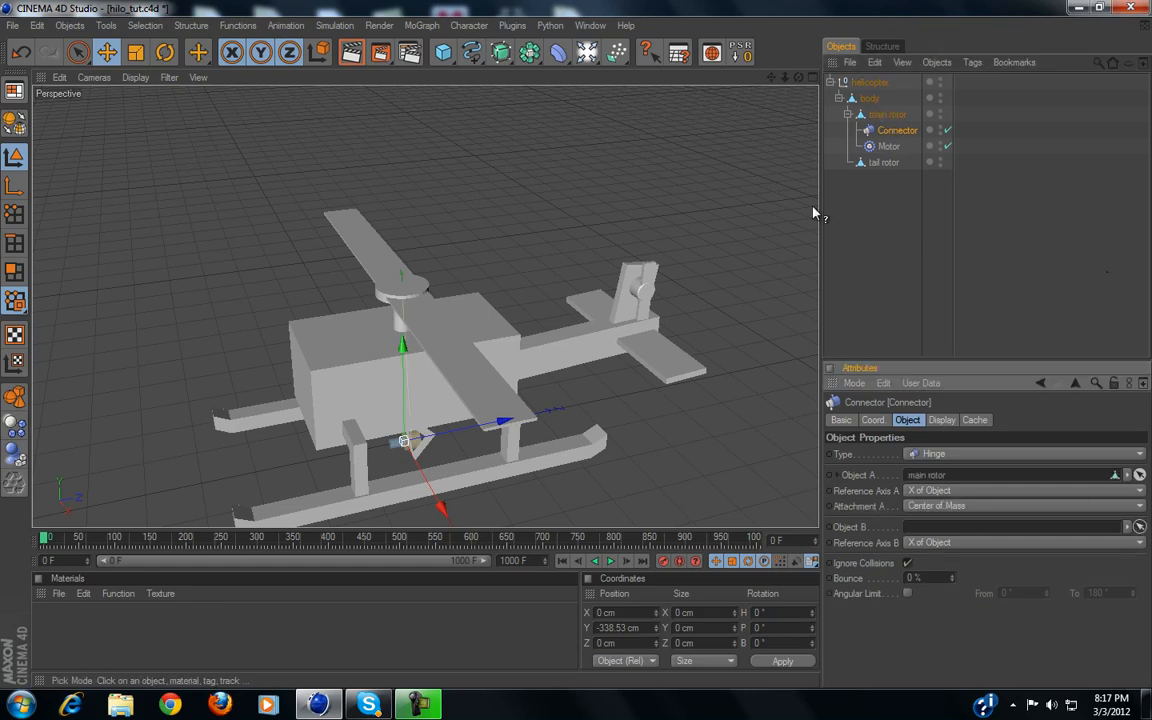
{"action": "left_click", "coordinate": [868, 98]}
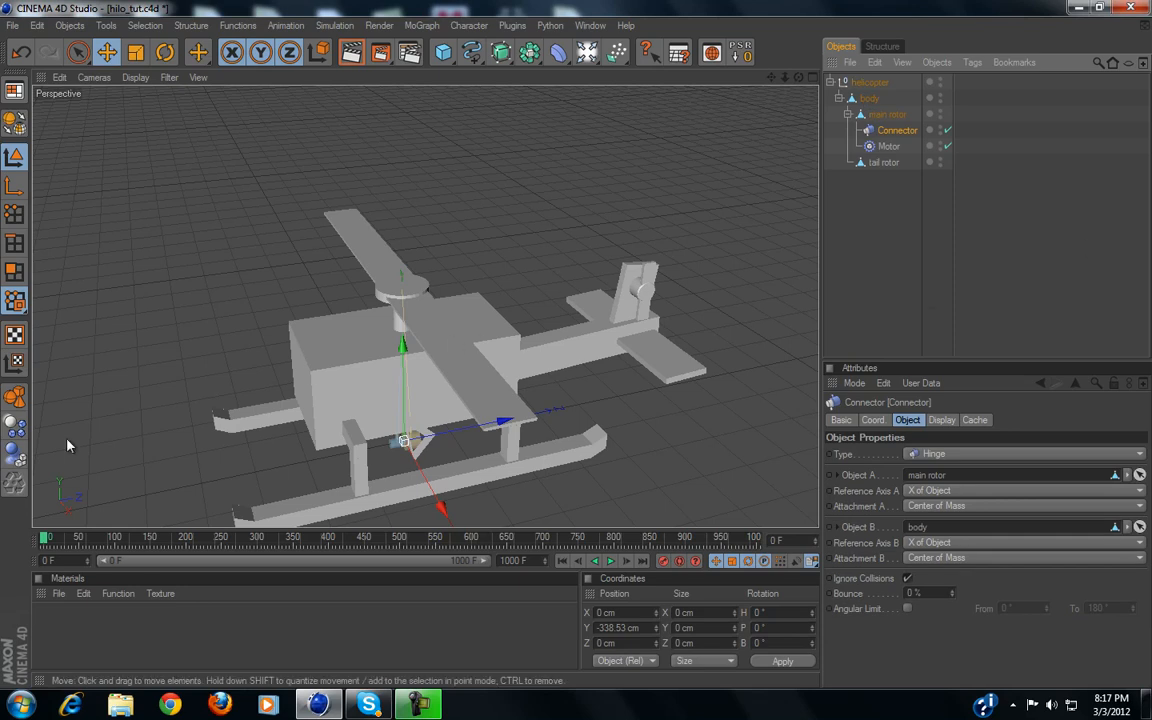
Rotate the Connector to a pitch of -90° and position it on the main rotor hub at about Y 16 cm
{"action": "left_click_drag", "start_coordinate": [403, 347], "coordinate": [400, 137]}
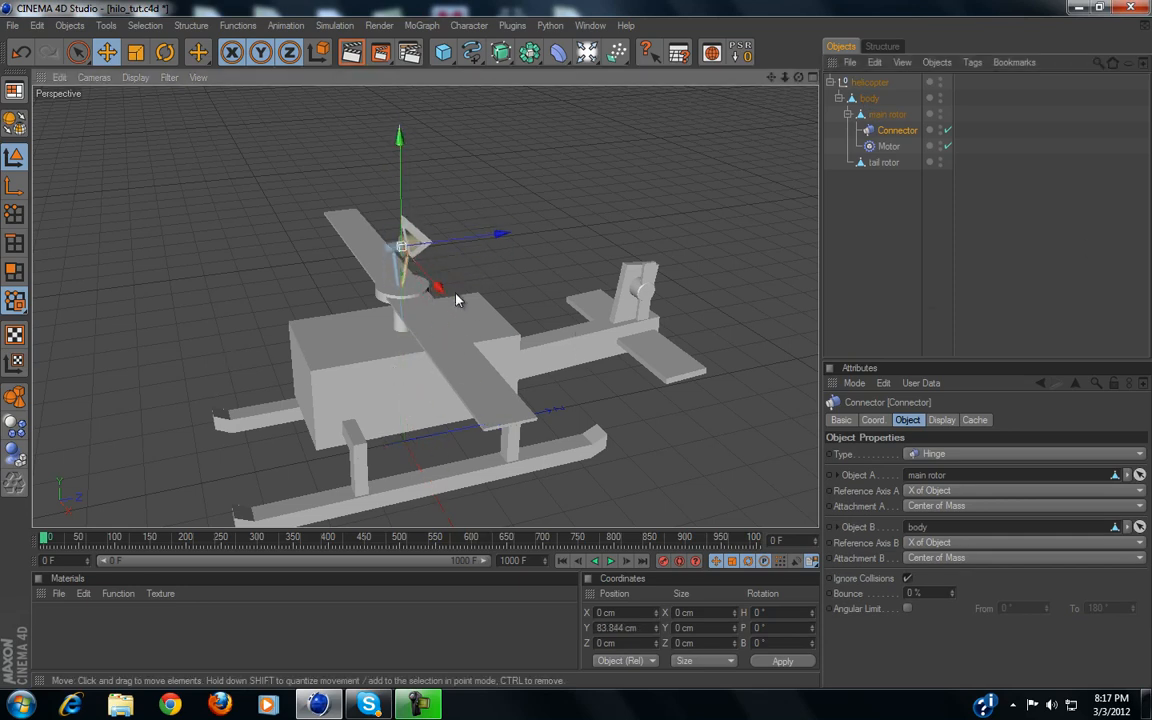
{"action": "scroll", "coordinate": [490, 314], "scroll_direction": "up", "scroll_amount": 6}
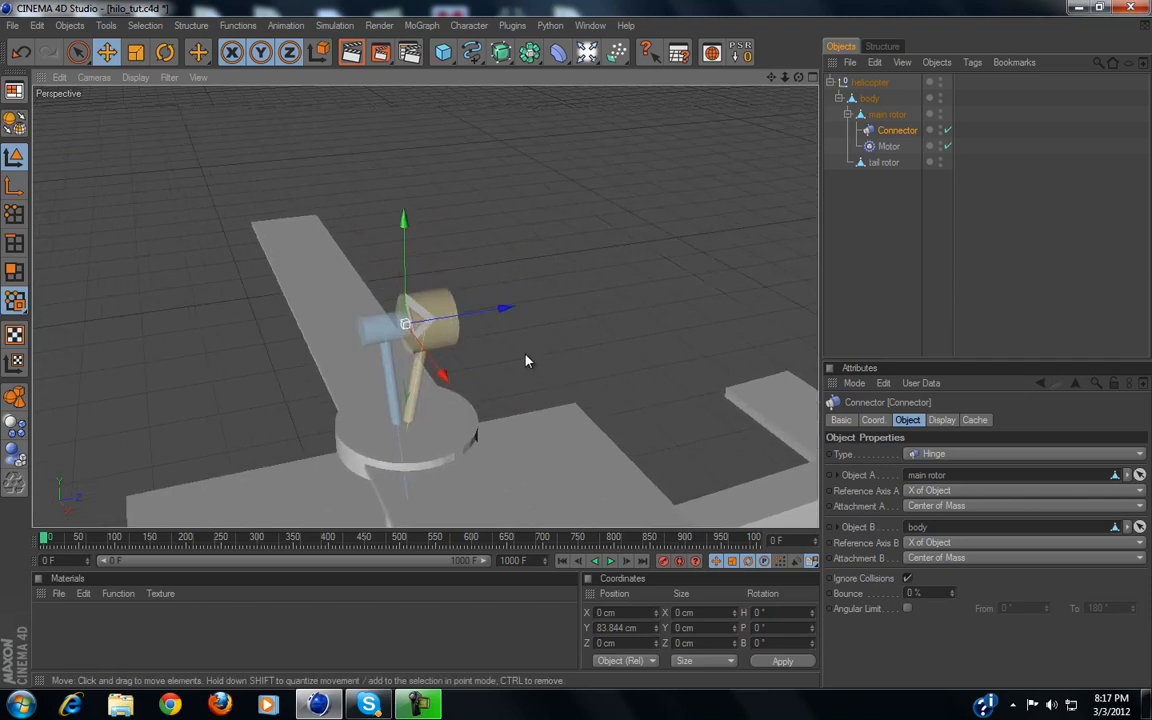
{"action": "middle_click_drag", "start_coordinate": [529, 354], "coordinate": [492, 294], "text": "alt"}
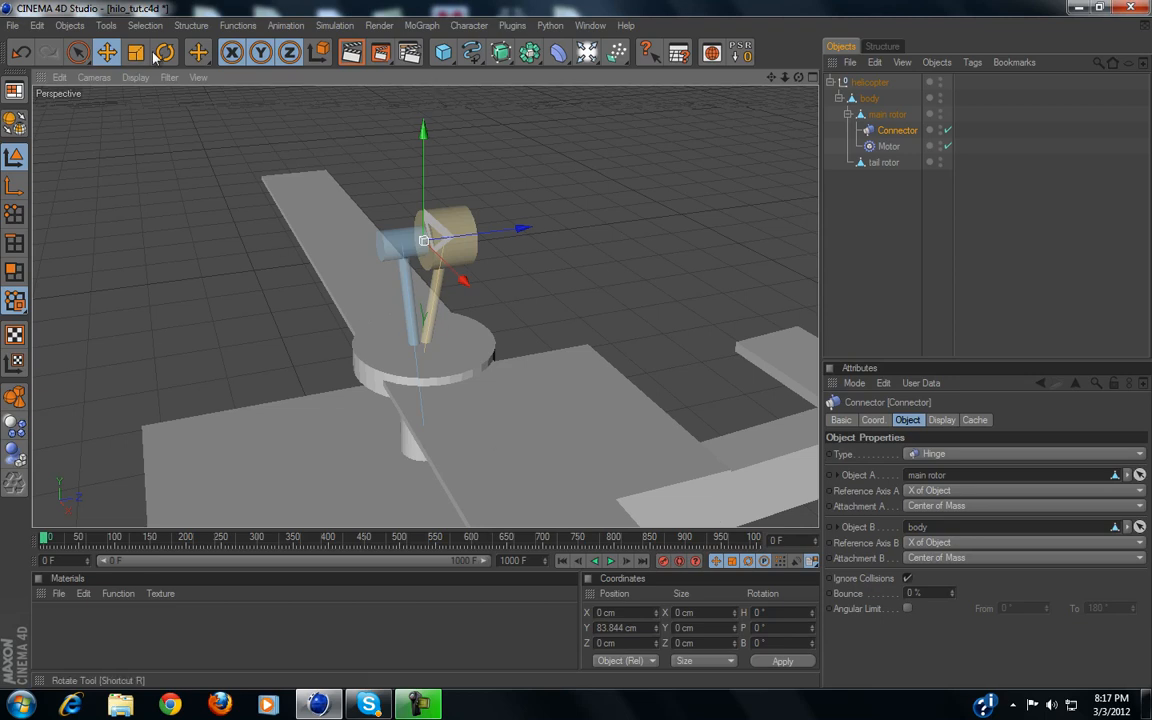
{"action": "key", "text": "r"}
{"action": "left_click_drag", "start_coordinate": [378, 202], "coordinate": [483, 181]}
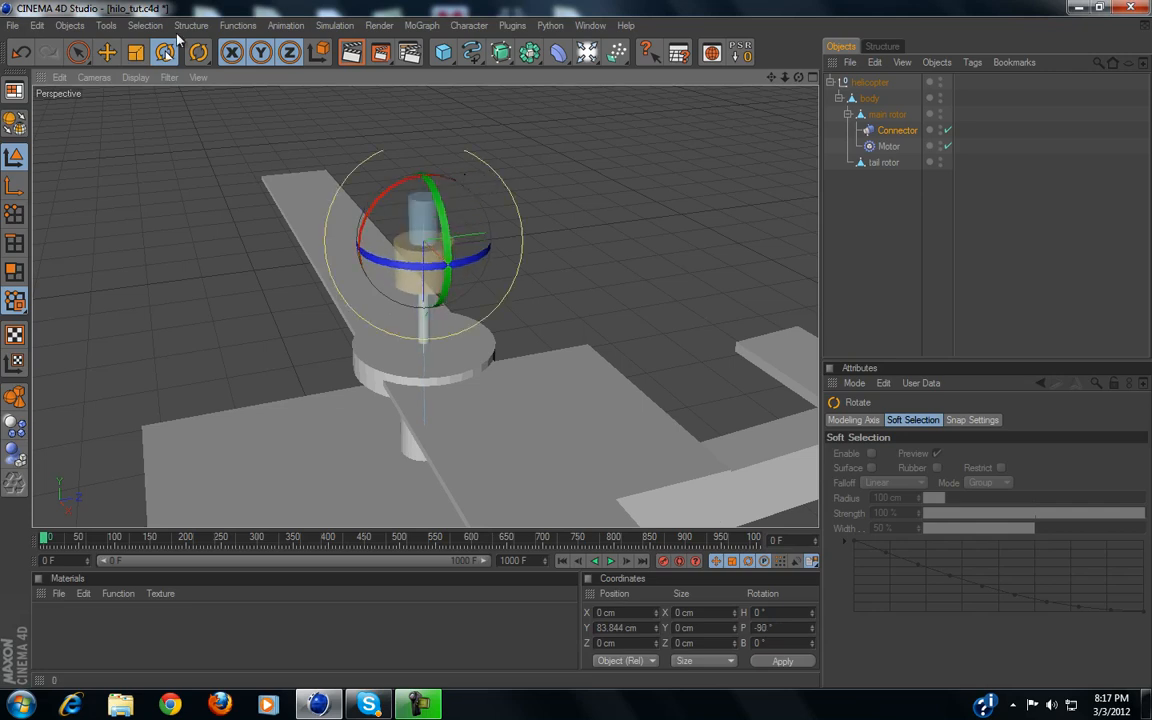
{"action": "left_click", "coordinate": [107, 52]}
{"action": "left_click_drag", "start_coordinate": [424, 334], "coordinate": [424, 438]}
{"action": "scroll", "coordinate": [422, 268], "scroll_direction": "down", "scroll_amount": 1}
{"action": "scroll", "coordinate": [432, 281], "scroll_direction": "up", "scroll_amount": 3}
{"action": "scroll", "coordinate": [440, 285], "scroll_direction": "down", "scroll_amount": 2}
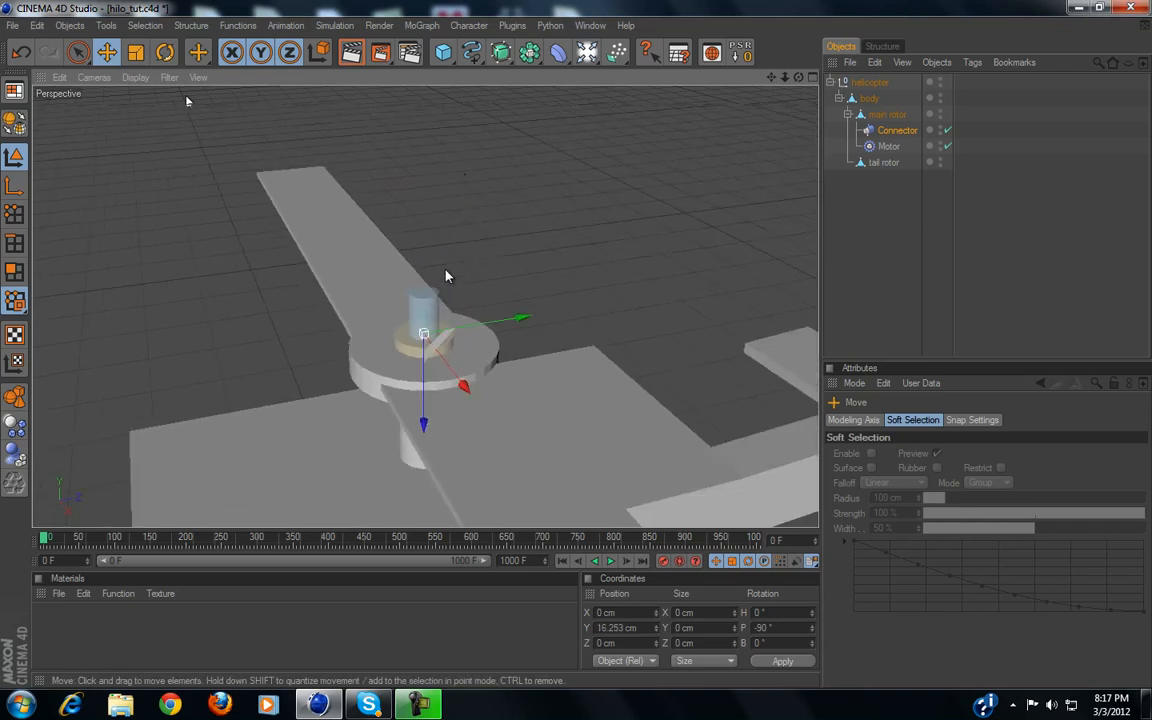
Raise the Motor vertically to the main rotor hub, at about Y 21 cm
{"action": "left_click", "coordinate": [888, 146]}
{"action": "scroll", "coordinate": [569, 257], "scroll_direction": "down", "scroll_amount": 2}
{"action": "scroll", "coordinate": [571, 261], "scroll_direction": "down", "scroll_amount": 2}
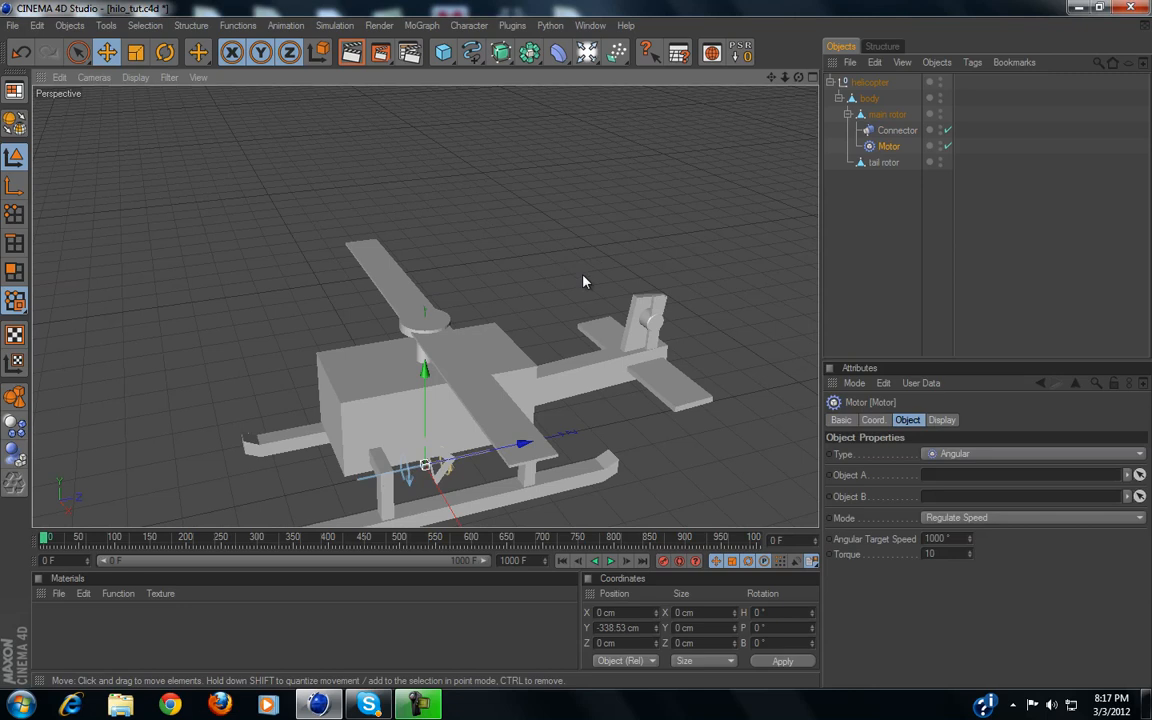
{"action": "left_click_drag", "start_coordinate": [426, 384], "coordinate": [576, 348]}
{"action": "scroll", "coordinate": [436, 396], "scroll_direction": "down", "scroll_amount": 1}
{"action": "scroll", "coordinate": [436, 396], "scroll_direction": "up", "scroll_amount": 5}
{"action": "scroll", "coordinate": [436, 403], "scroll_direction": "up", "scroll_amount": 2}
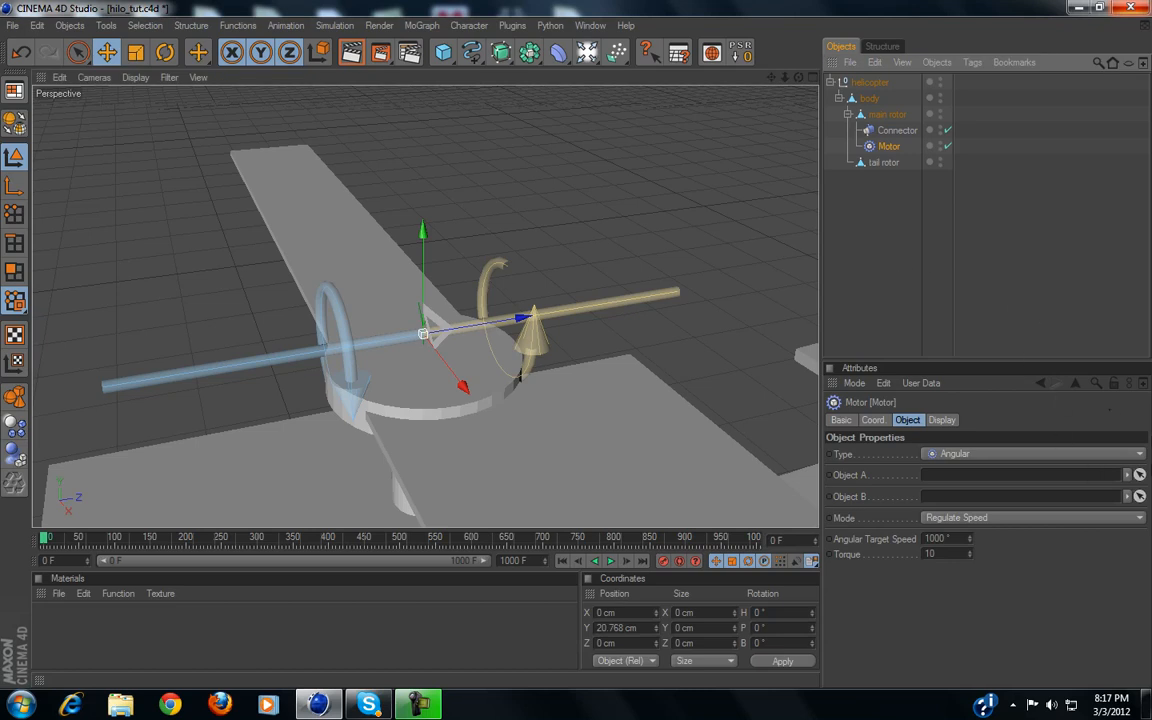
Assign main rotor as the Motor's Object A and body as its Object B
{"action": "left_click", "coordinate": [1140, 476]}
{"action": "left_click", "coordinate": [885, 117]}
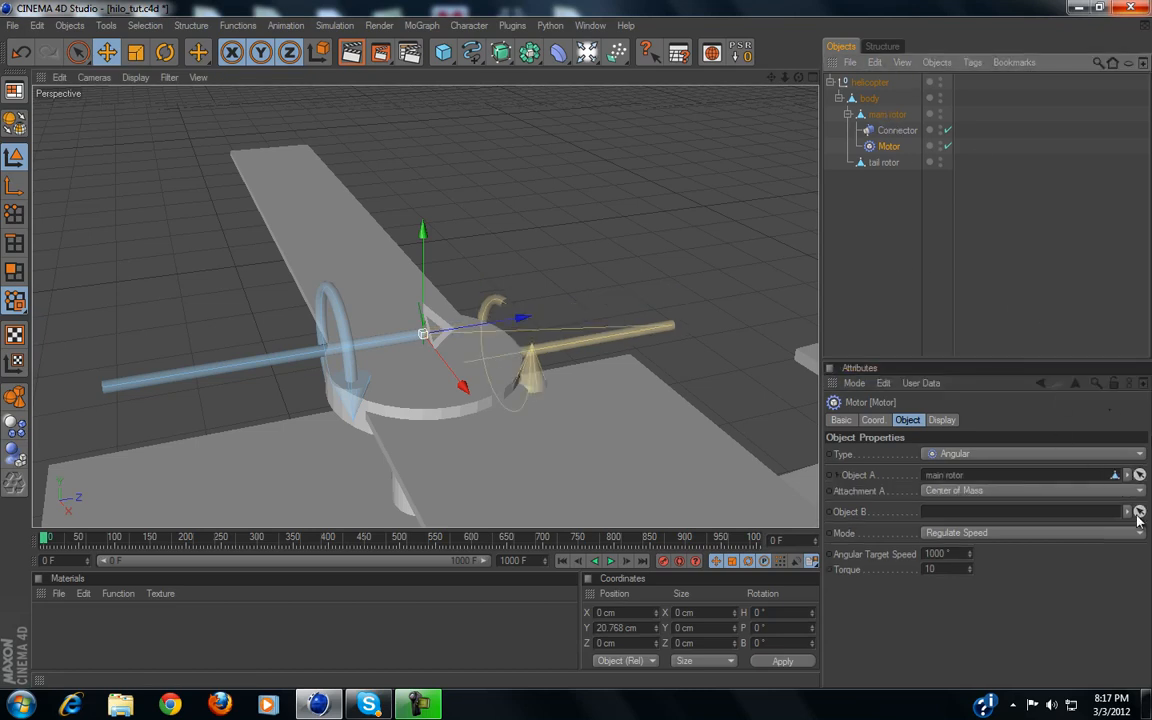
{"action": "left_click", "coordinate": [1139, 512]}
{"action": "left_click", "coordinate": [870, 99]}
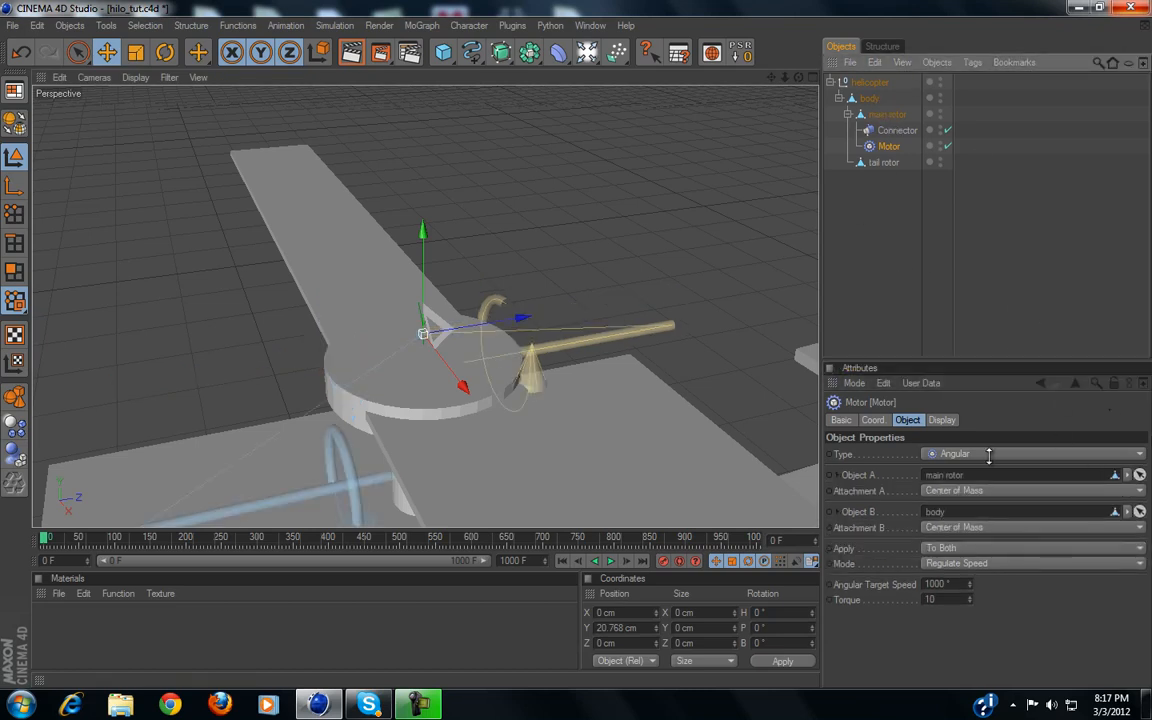
Rotate the Motor to a pitch of -90° and check its alignment with the main rotor's shaft
{"action": "left_click", "coordinate": [165, 52]}
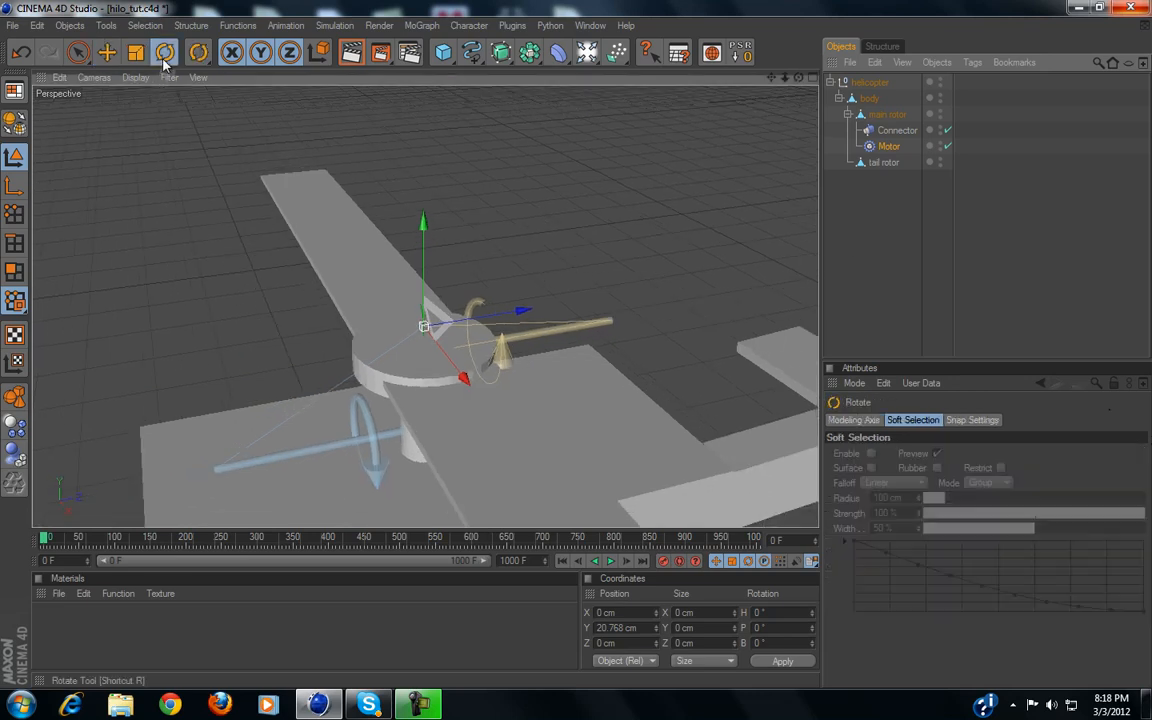
{"action": "left_click_drag", "start_coordinate": [393, 267], "coordinate": [465, 275]}
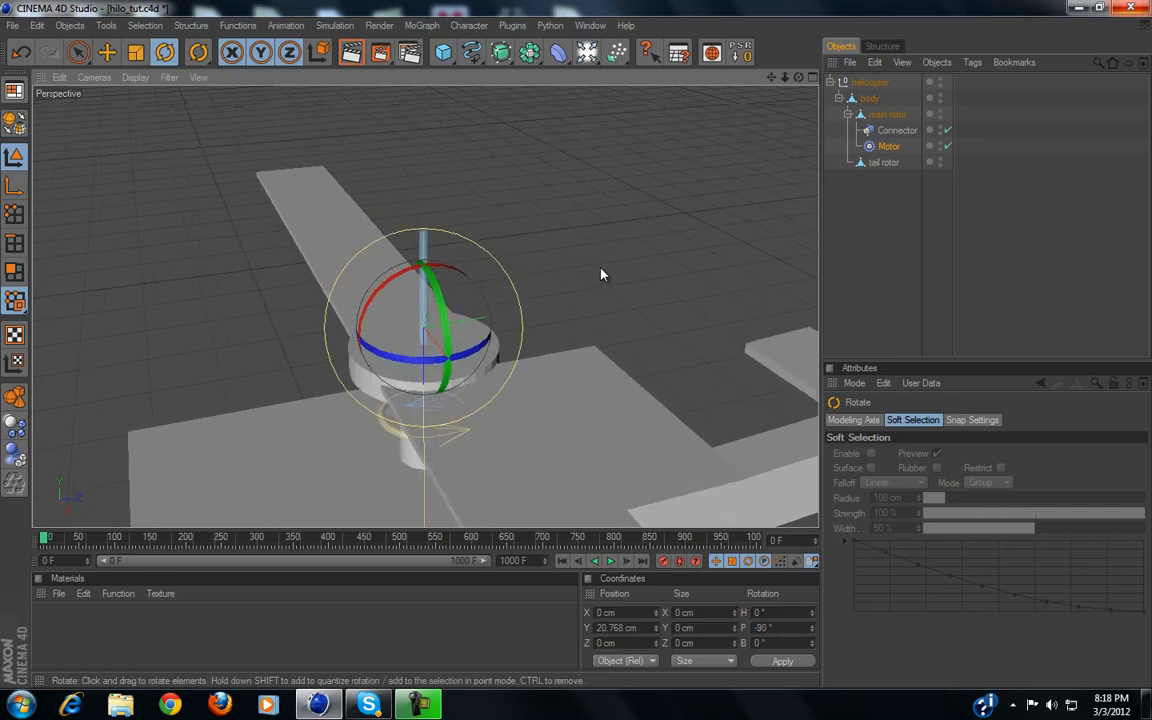
{"action": "left_click", "coordinate": [920, 278]}
{"action": "scroll", "coordinate": [440, 342], "scroll_direction": "down", "scroll_amount": 3}
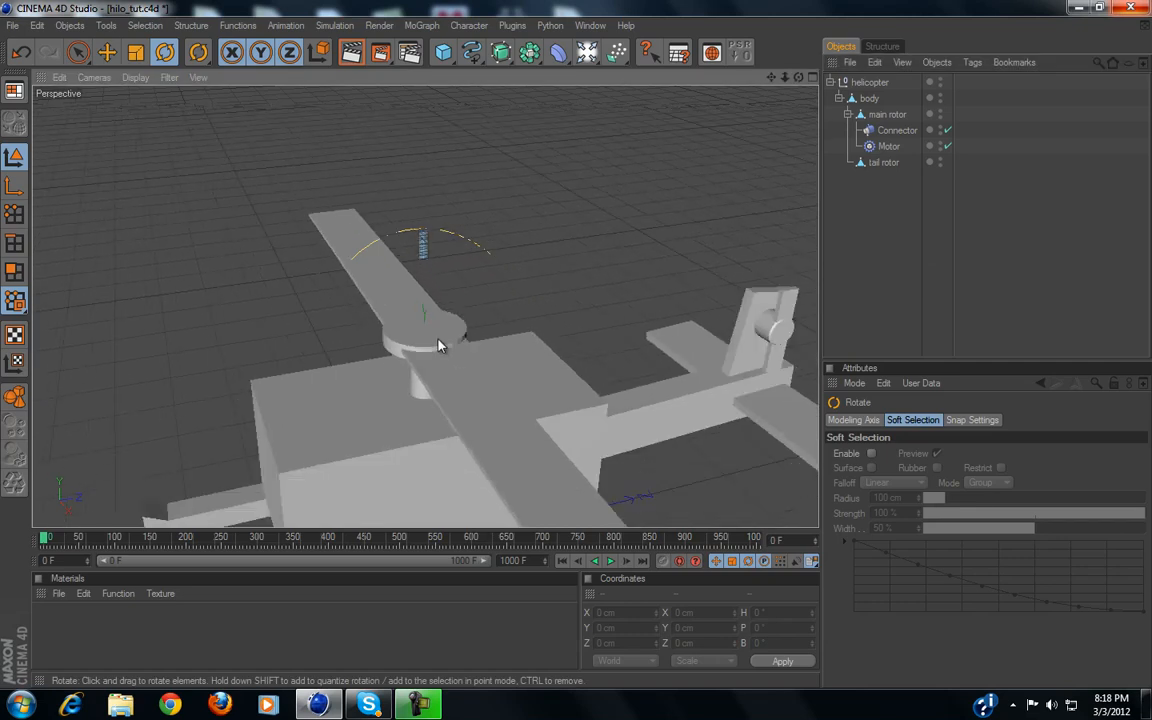
{"action": "left_click_drag", "start_coordinate": [510, 367], "coordinate": [475, 191], "text": "alt"}
{"action": "left_click", "coordinate": [886, 146]}
{"action": "left_click_drag", "start_coordinate": [500, 240], "coordinate": [579, 350], "text": "alt"}
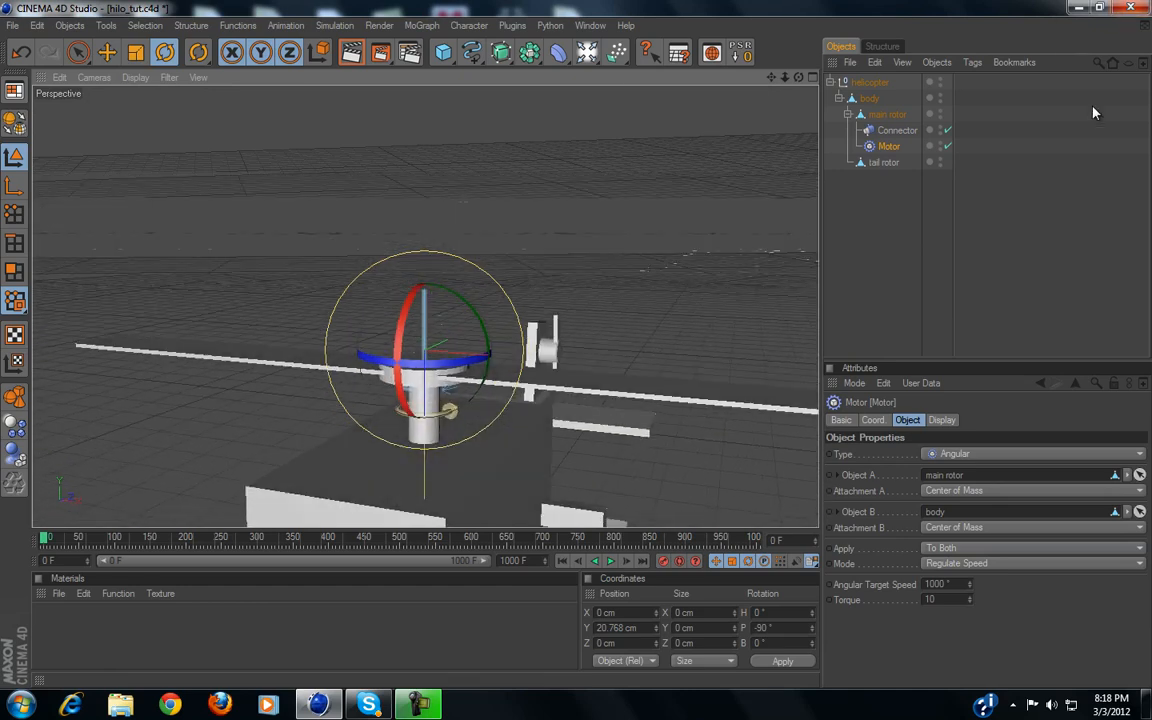
Deselect everything, play the animation to test the rig and return to the first frame
{"action": "left_click", "coordinate": [1000, 225]}
{"action": "left_click_drag", "start_coordinate": [804, 233], "coordinate": [378, 403], "text": "alt"}
{"action": "scroll", "coordinate": [374, 400], "scroll_direction": "down", "scroll_amount": 3}
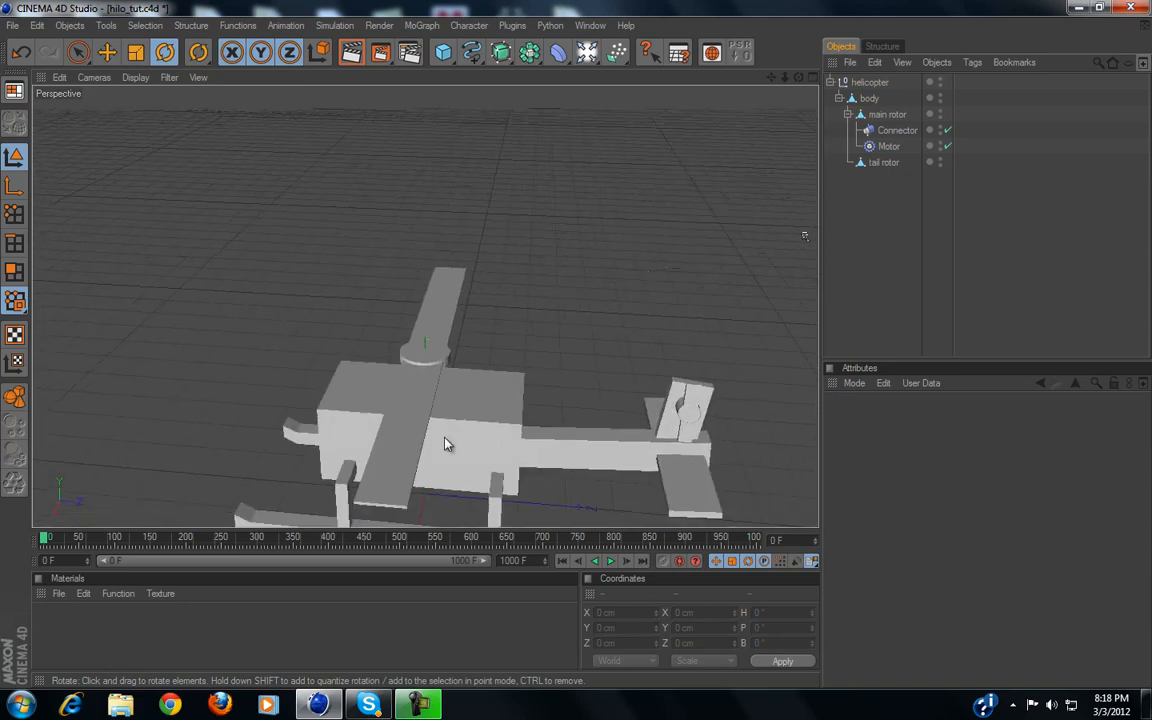
{"action": "scroll", "coordinate": [483, 355], "scroll_direction": "down", "scroll_amount": 4}
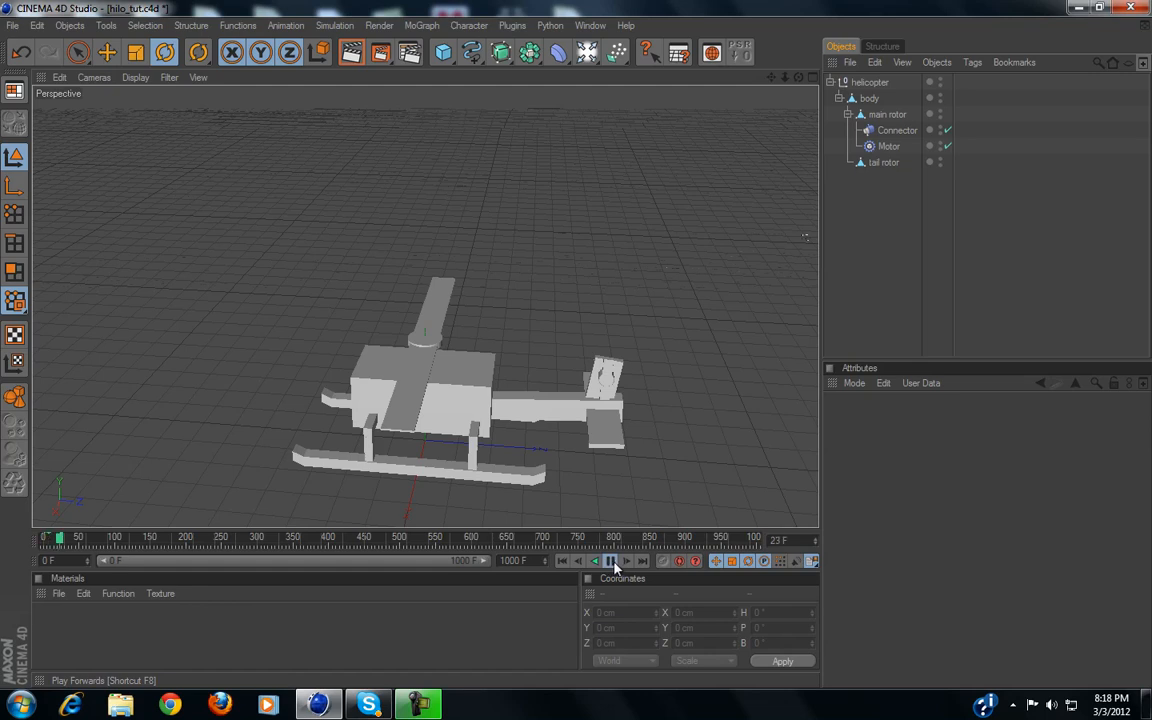
{"action": "left_click", "coordinate": [562, 561]}
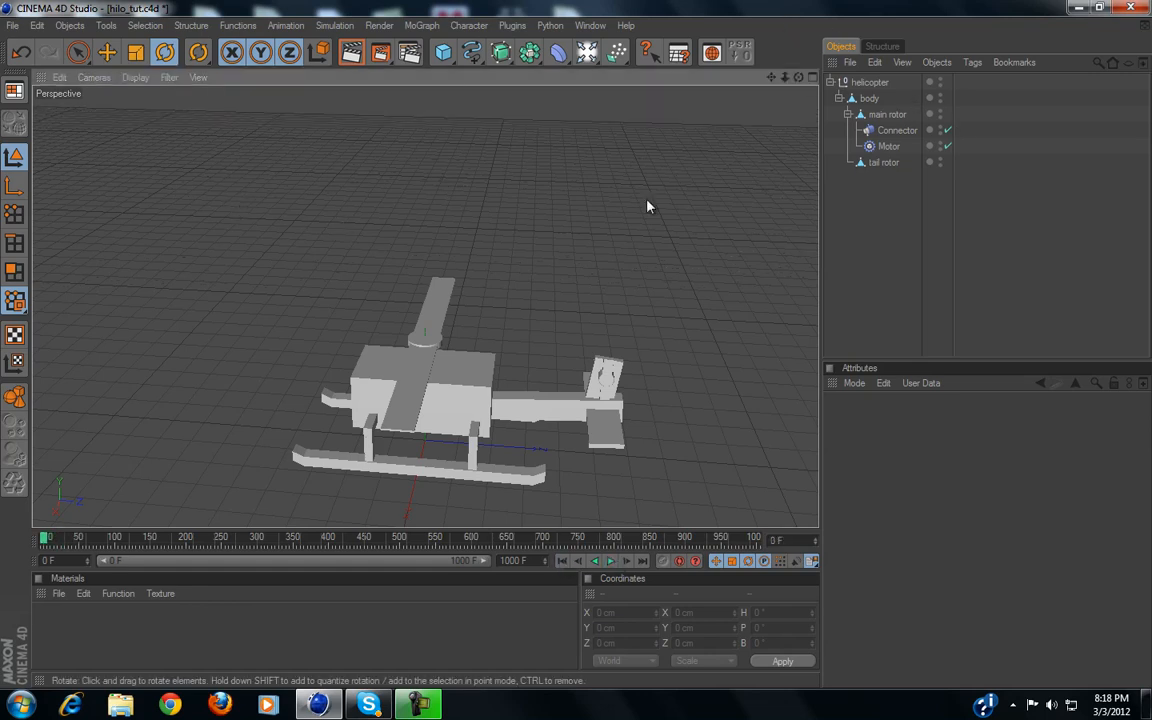
Make the body and the main rotor dynamics rigid bodies, leaving nothing selected
{"action": "left_click", "coordinate": [866, 99]}
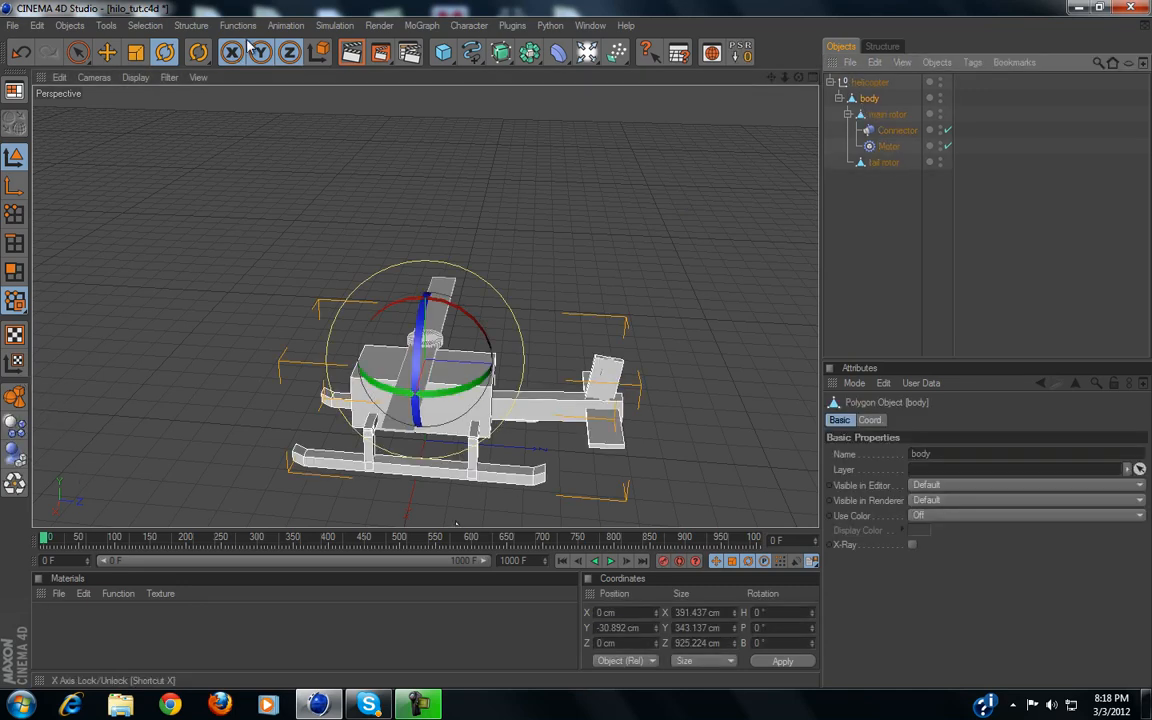
{"action": "left_click", "coordinate": [340, 26]}
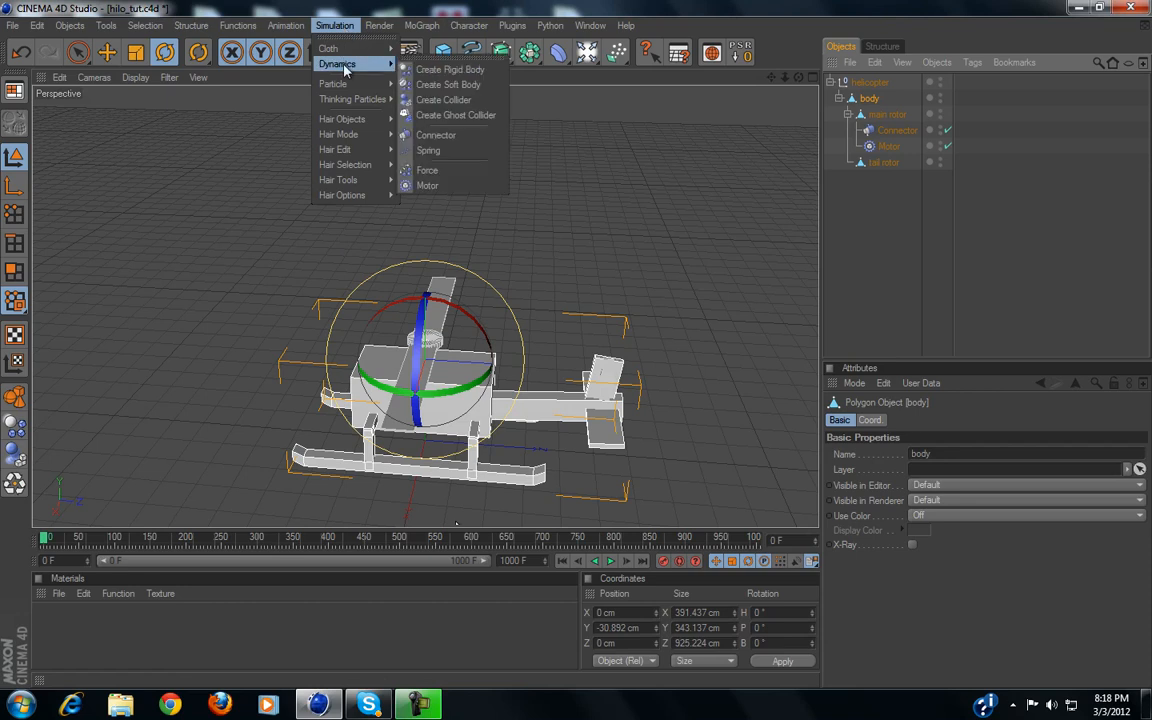
{"action": "mouse_move", "coordinate": [346, 70]}
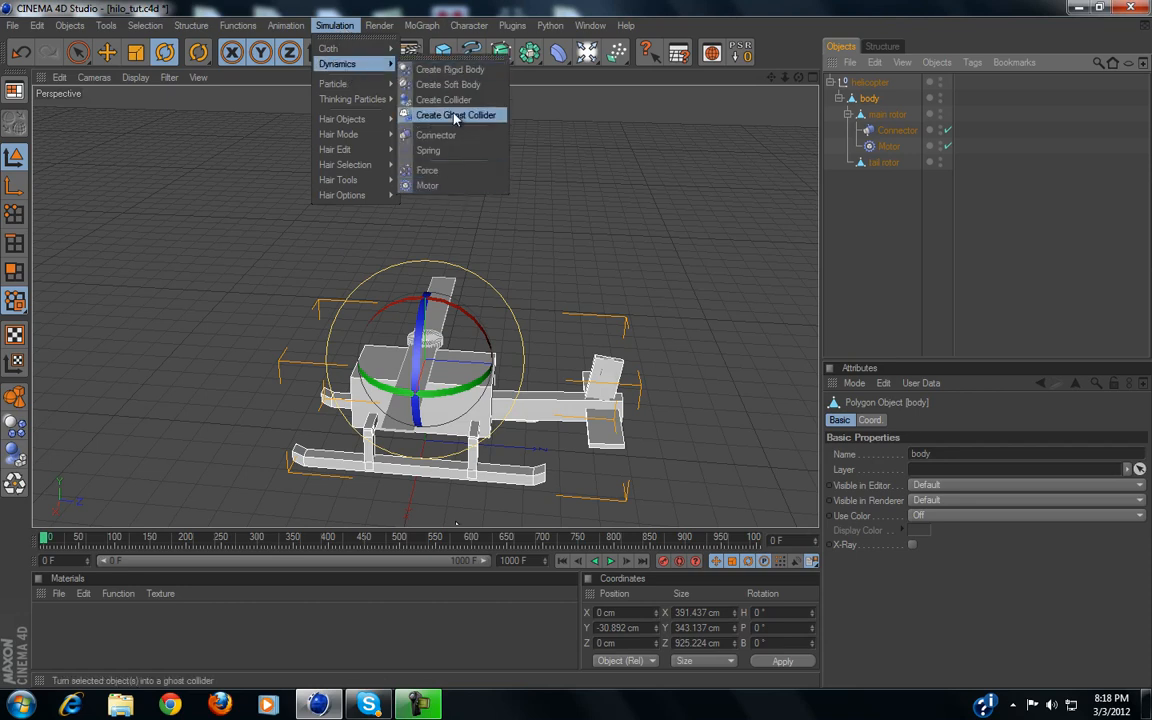
{"action": "left_click", "coordinate": [484, 72]}
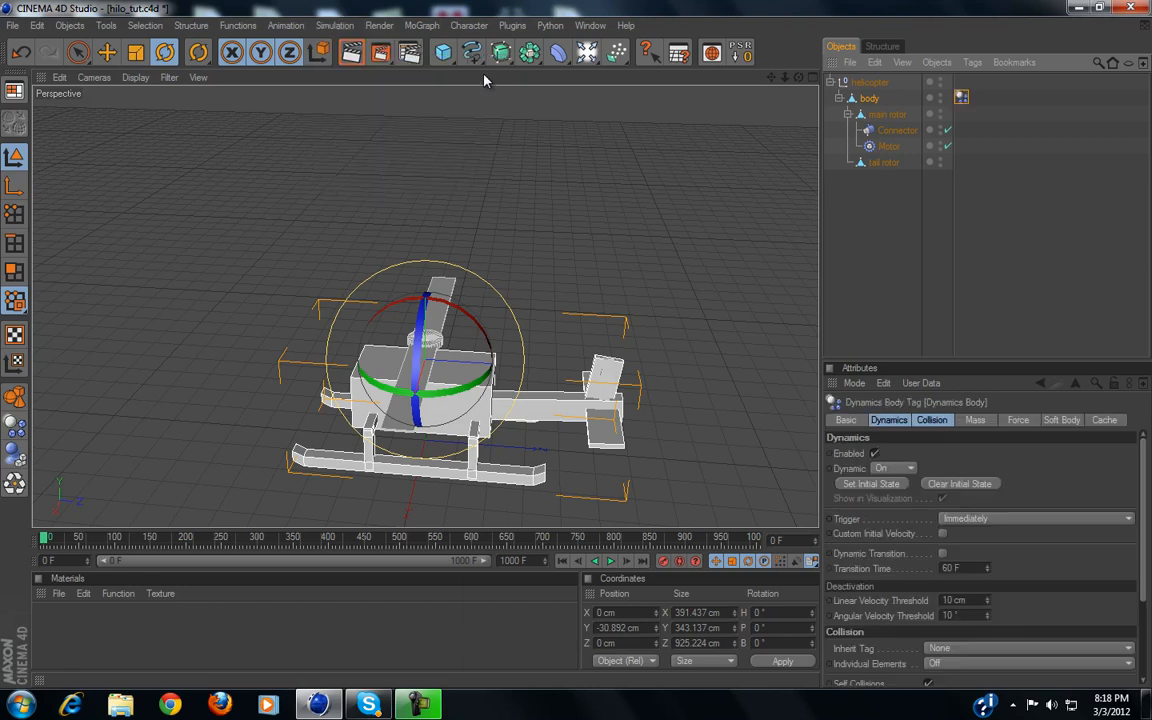
{"action": "left_click", "coordinate": [887, 115]}
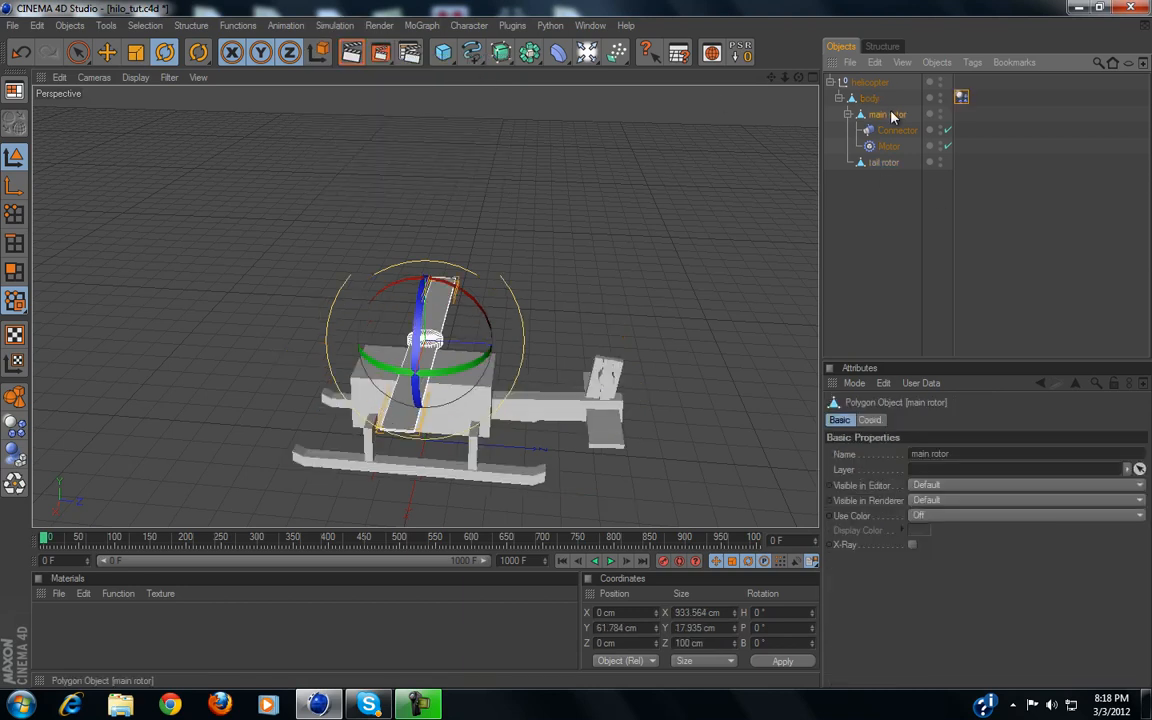
{"action": "left_click", "coordinate": [15, 430]}
{"action": "left_click", "coordinate": [884, 163]}
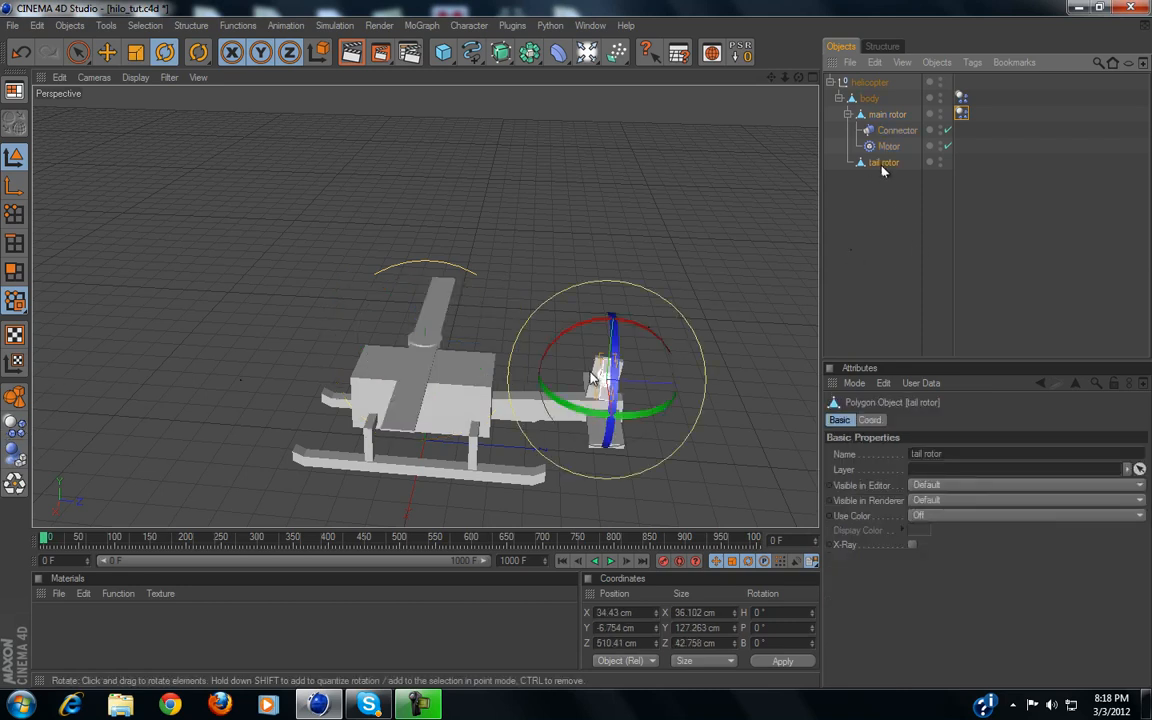
{"action": "left_click", "coordinate": [866, 249]}
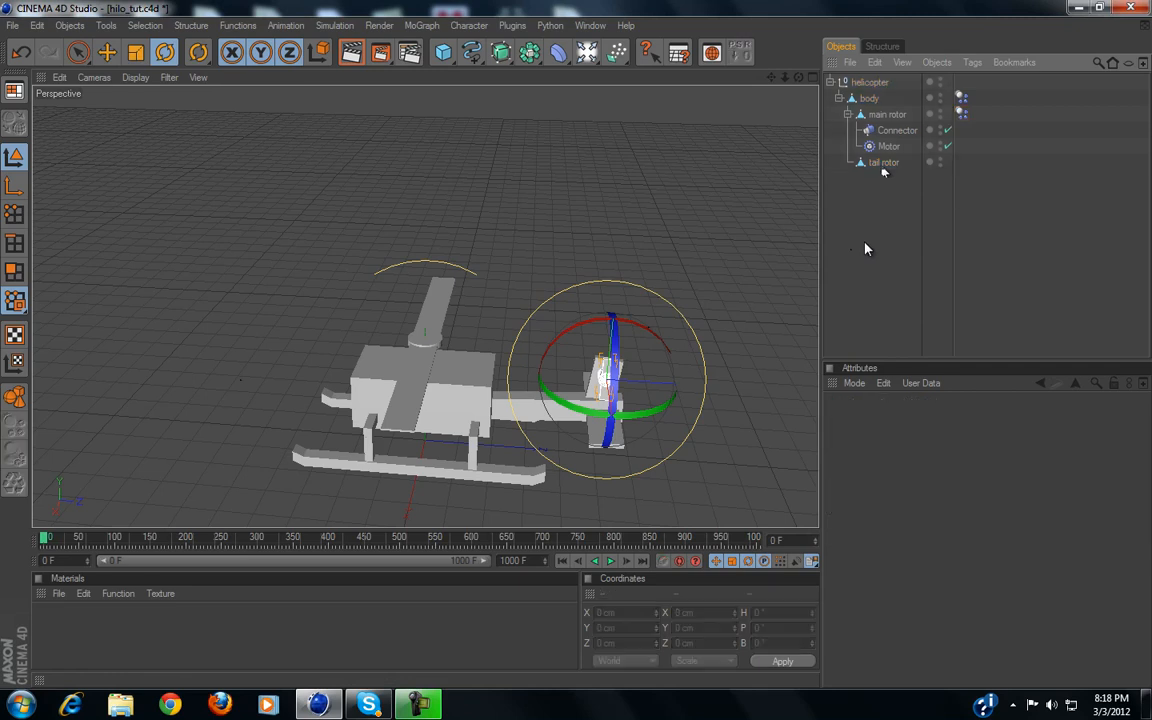
Set the collision shape to Moving Mesh on the Dynamics Body tags of both the body and the main rotor
{"action": "scroll", "coordinate": [578, 395], "scroll_direction": "up", "scroll_amount": 3}
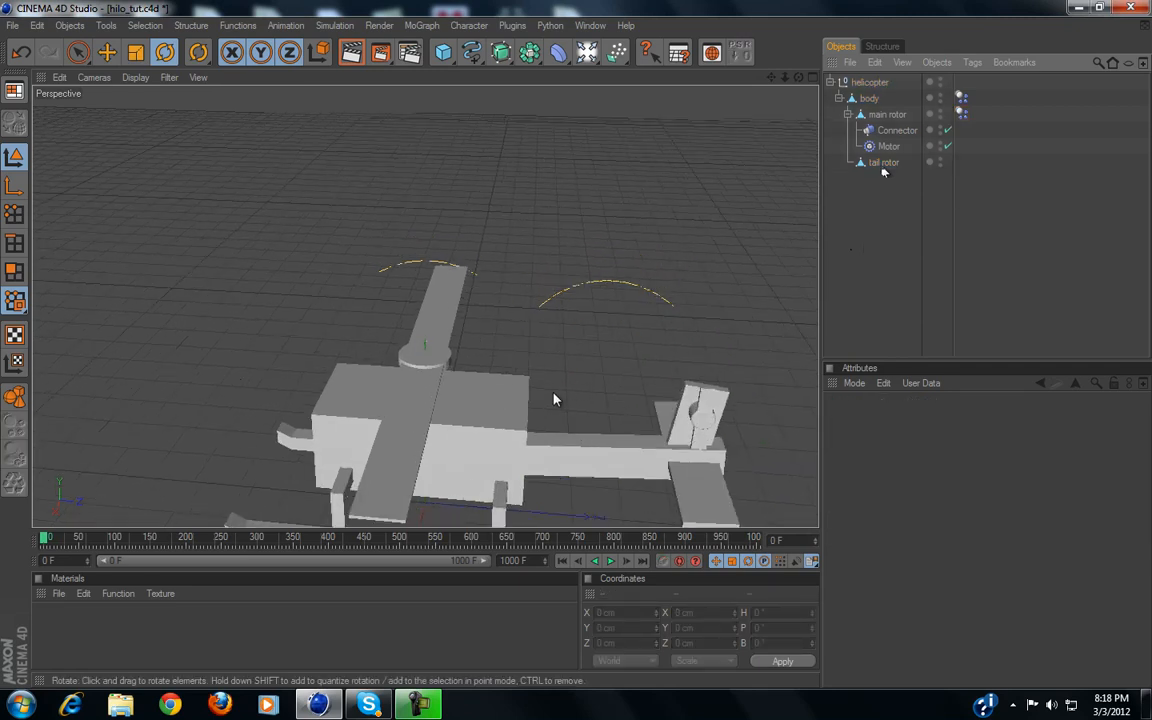
{"action": "middle_click_drag", "start_coordinate": [567, 402], "coordinate": [578, 350], "text": "alt"}
{"action": "scroll", "coordinate": [560, 393], "scroll_direction": "up", "scroll_amount": 1}
{"action": "left_click_drag", "start_coordinate": [566, 408], "coordinate": [577, 402], "text": "alt"}
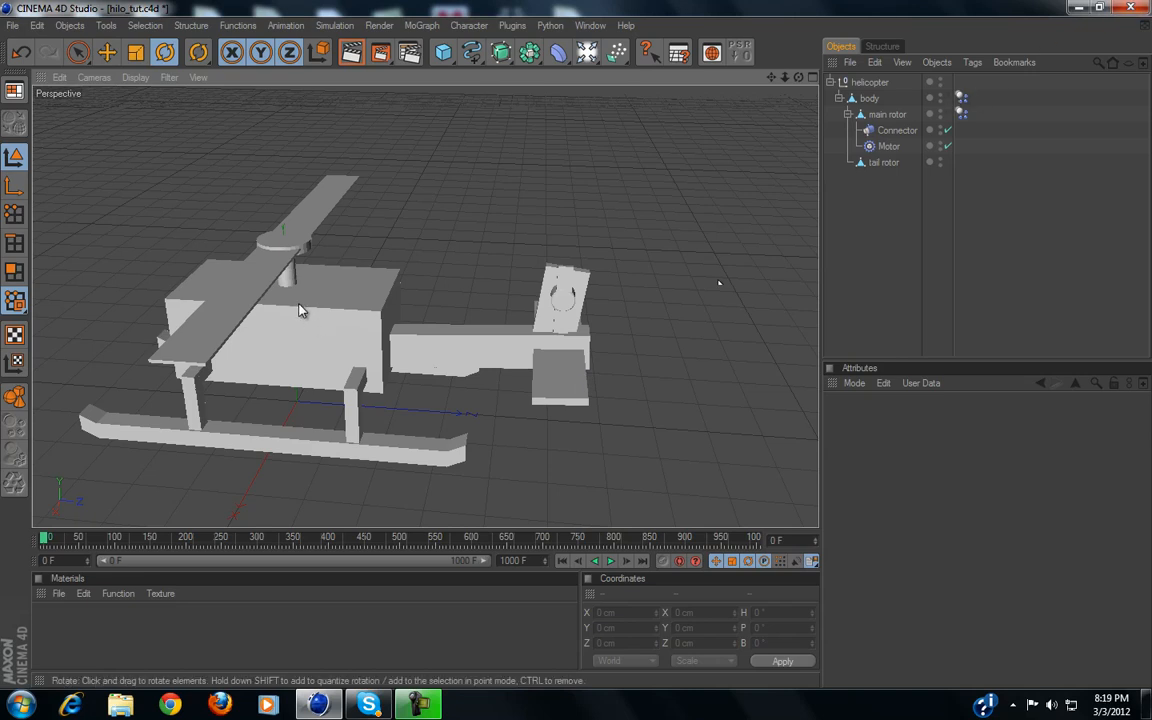
{"action": "left_click_drag", "start_coordinate": [983, 80], "coordinate": [961, 160]}
{"action": "left_click", "coordinate": [930, 420]}
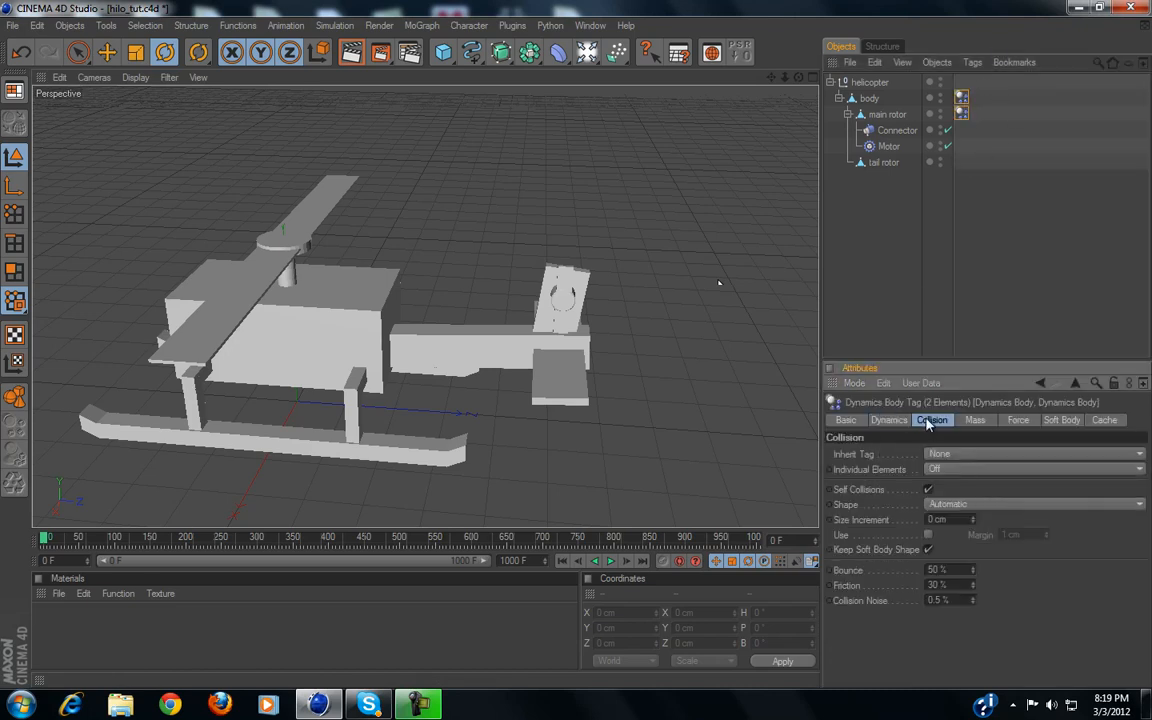
{"action": "left_click", "coordinate": [953, 505]}
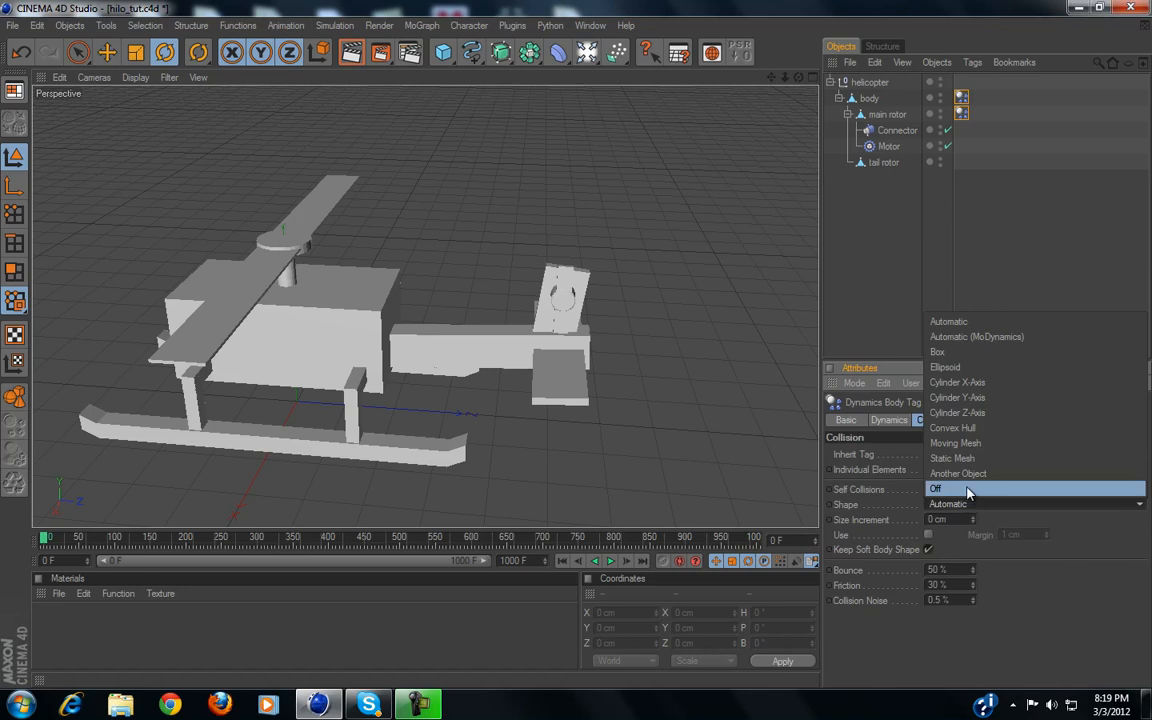
{"action": "left_click", "coordinate": [981, 443]}
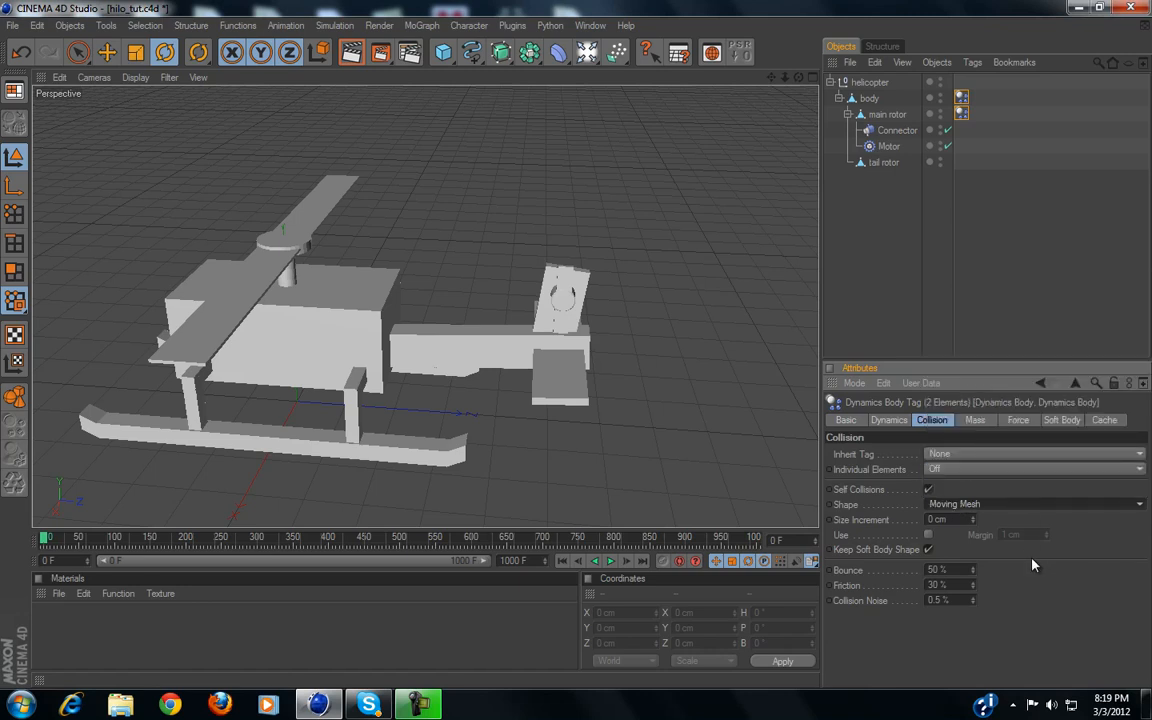
Clear the tag selection, play the simulation to test the rigid bodies and rewind to frame 0
{"action": "left_click", "coordinate": [1016, 257]}
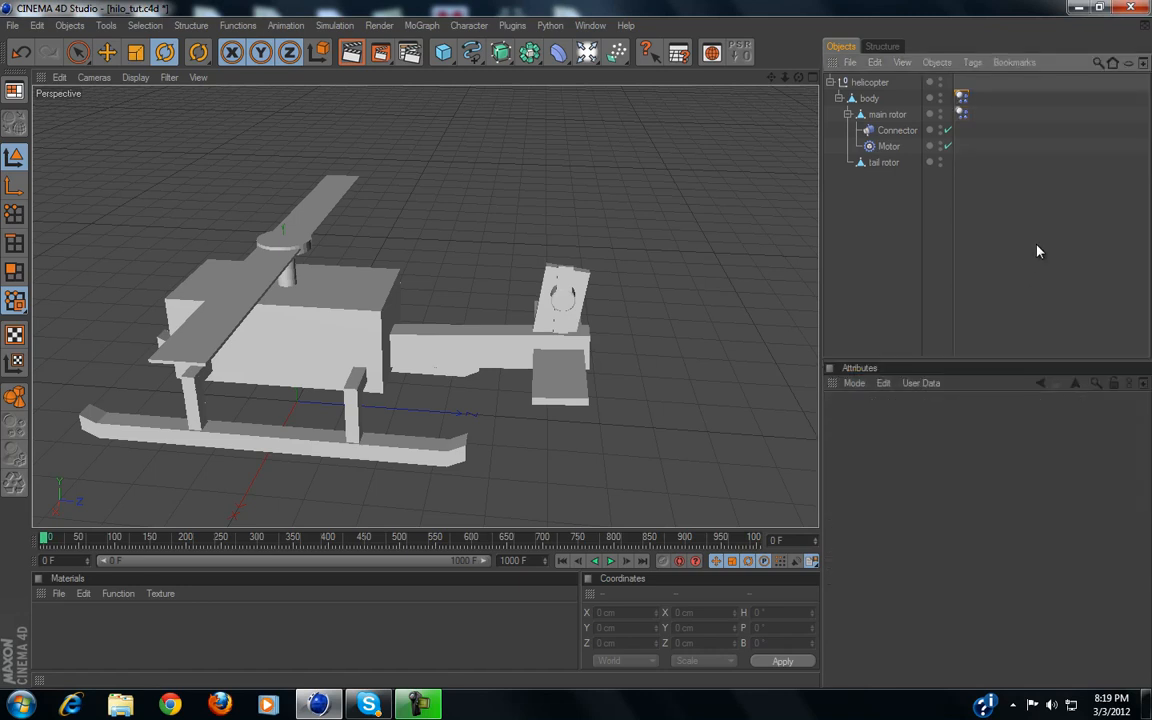
{"action": "left_click", "coordinate": [609, 562]}
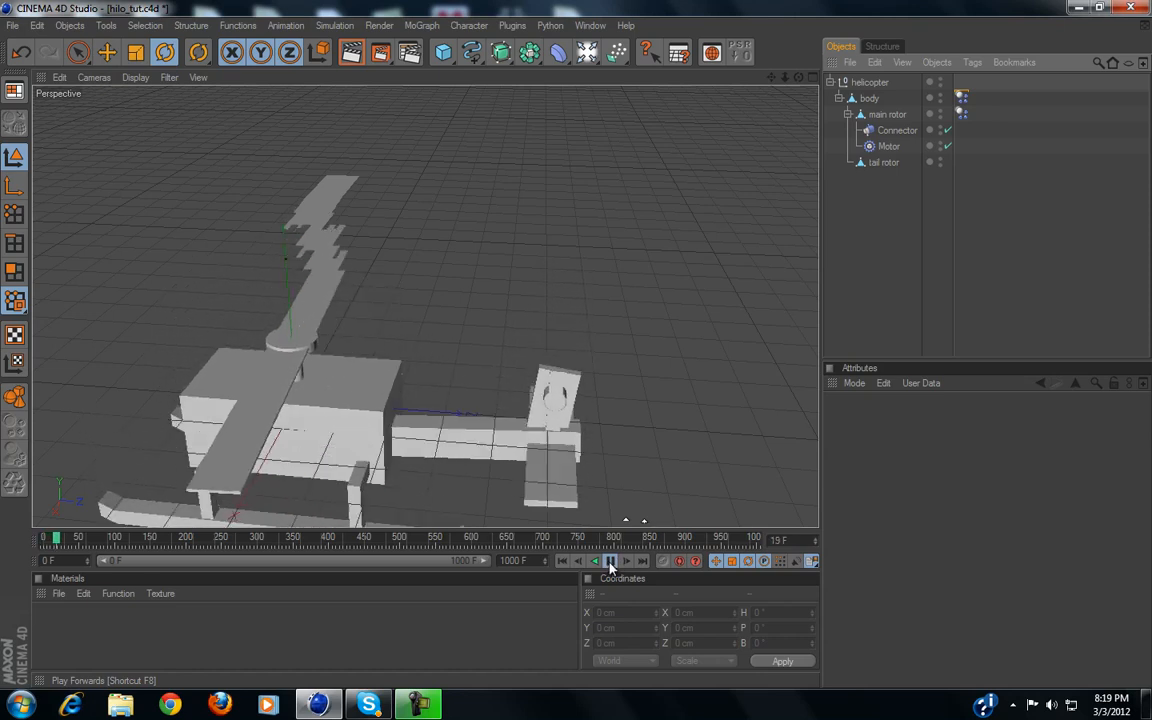
{"action": "left_click", "coordinate": [561, 562]}
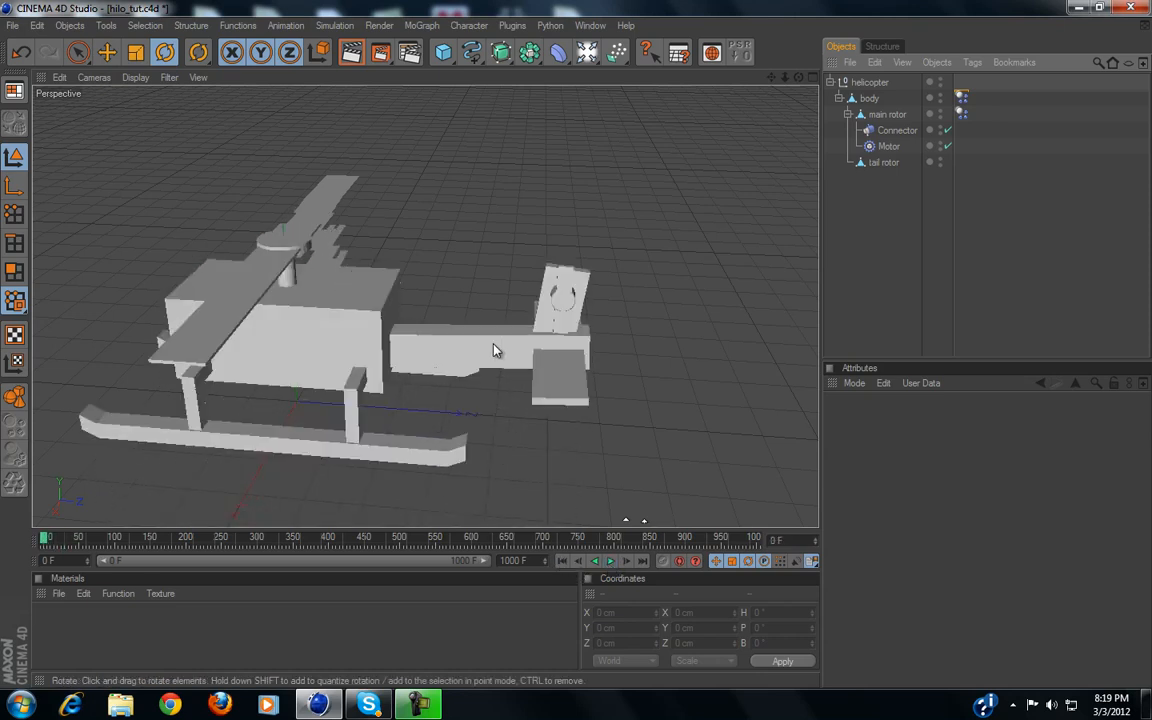
Play the simulation from a wider view to check the rigid bodies and return to frame 0
{"action": "scroll", "coordinate": [461, 380], "scroll_direction": "down", "scroll_amount": 5}
{"action": "left_click", "coordinate": [609, 562]}
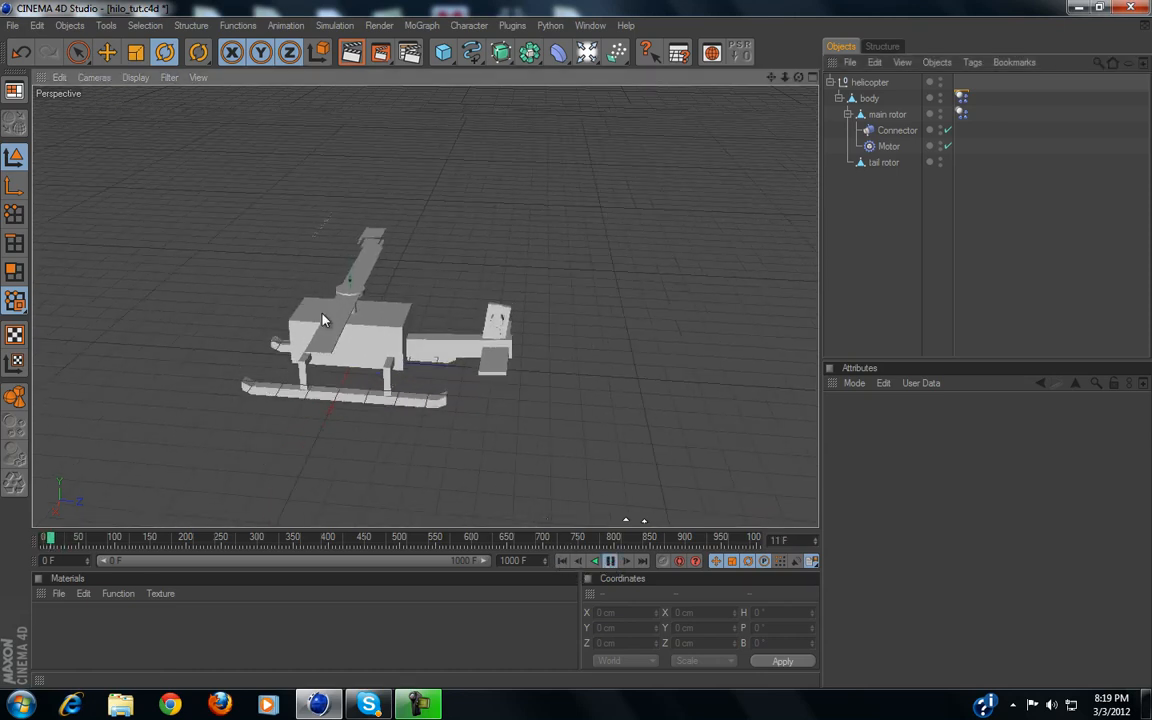
{"action": "left_click", "coordinate": [561, 562]}
Set the Motor's Torque to 1000
{"action": "scroll", "coordinate": [412, 301], "scroll_direction": "up", "scroll_amount": 3}
{"action": "scroll", "coordinate": [412, 301], "scroll_direction": "down", "scroll_amount": 3}
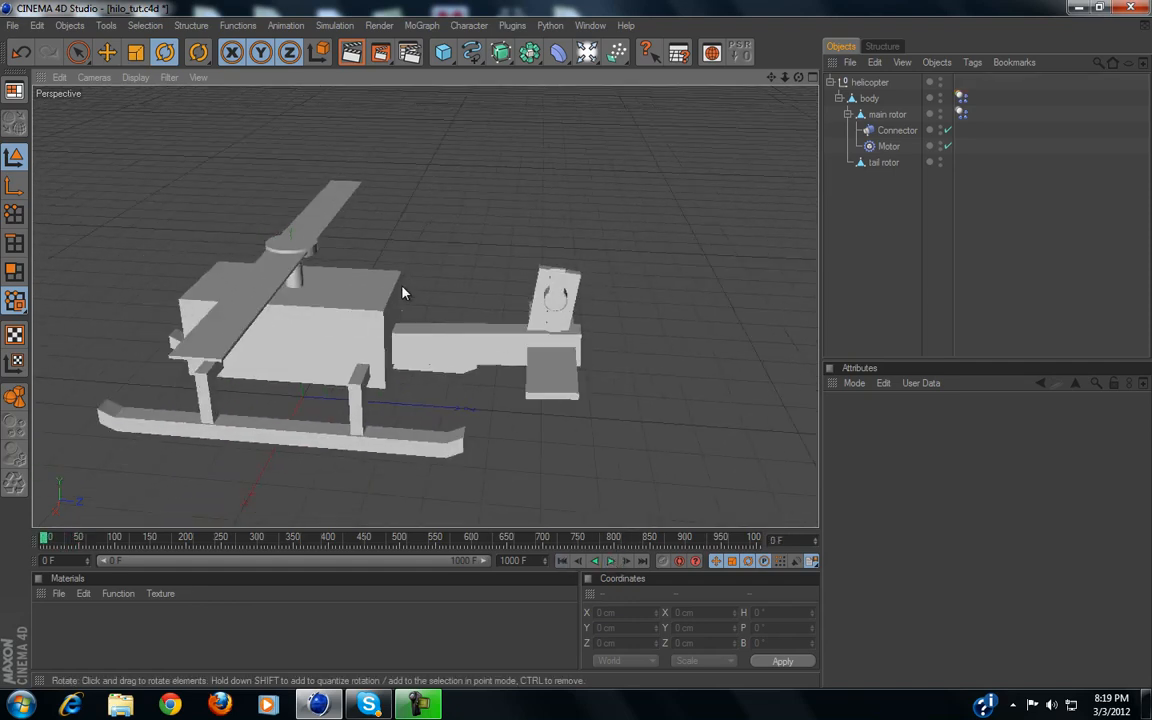
{"action": "left_click_drag", "start_coordinate": [366, 304], "coordinate": [360, 311], "text": "alt"}
{"action": "scroll", "coordinate": [568, 293], "scroll_direction": "up", "scroll_amount": 4}
{"action": "scroll", "coordinate": [568, 293], "scroll_direction": "down", "scroll_amount": 3}
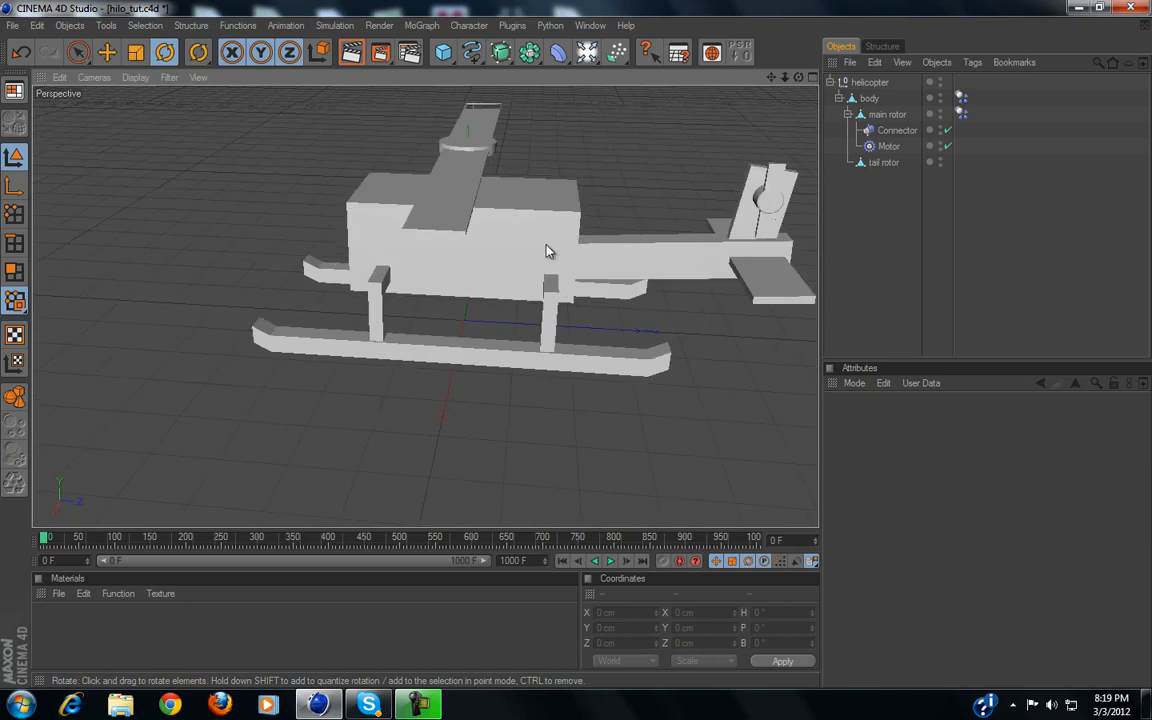
{"action": "left_click_drag", "start_coordinate": [560, 285], "coordinate": [545, 345], "text": "alt"}
{"action": "left_click", "coordinate": [887, 146]}
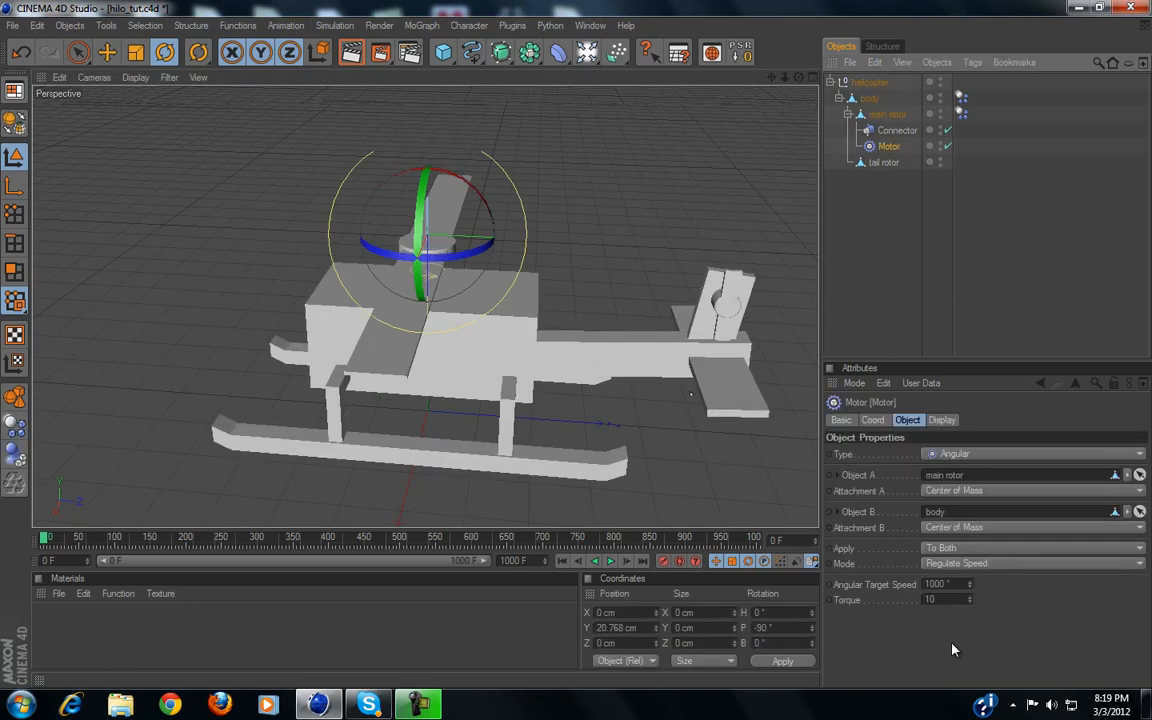
{"action": "left_click", "coordinate": [944, 600]}
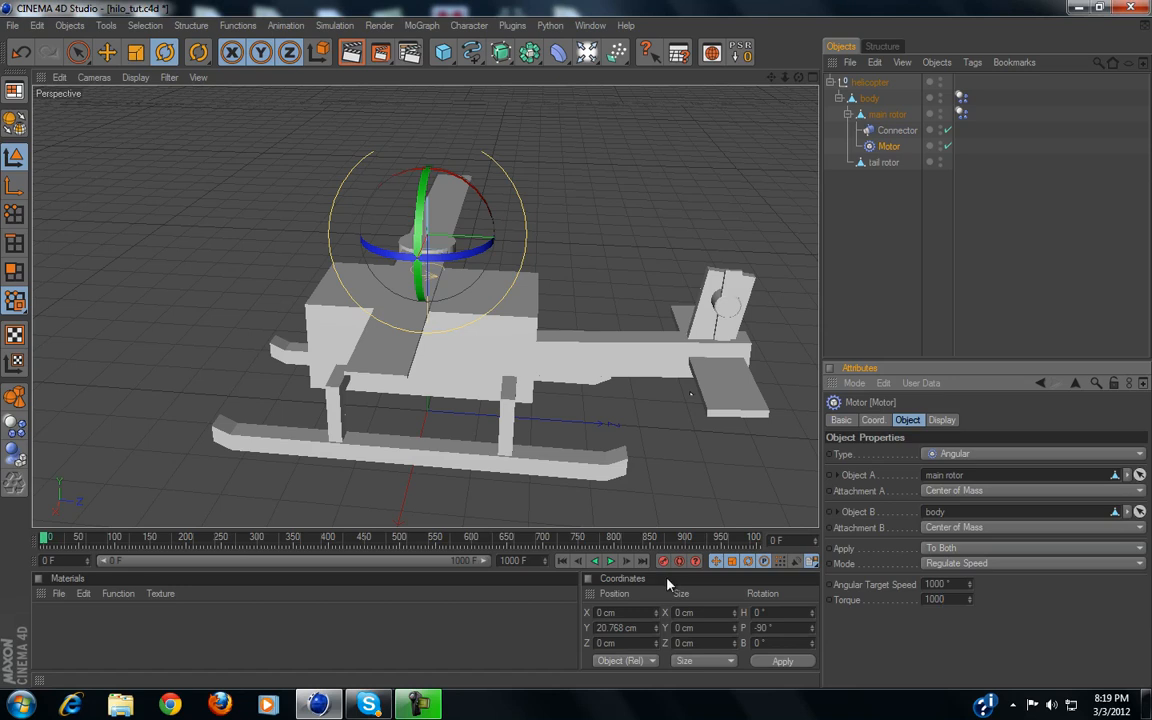
Play the simulation to test the stronger motor torque, stop it and rewind to the start
{"action": "left_click", "coordinate": [610, 561]}
{"action": "left_click", "coordinate": [610, 561]}
{"action": "left_click", "coordinate": [563, 561]}
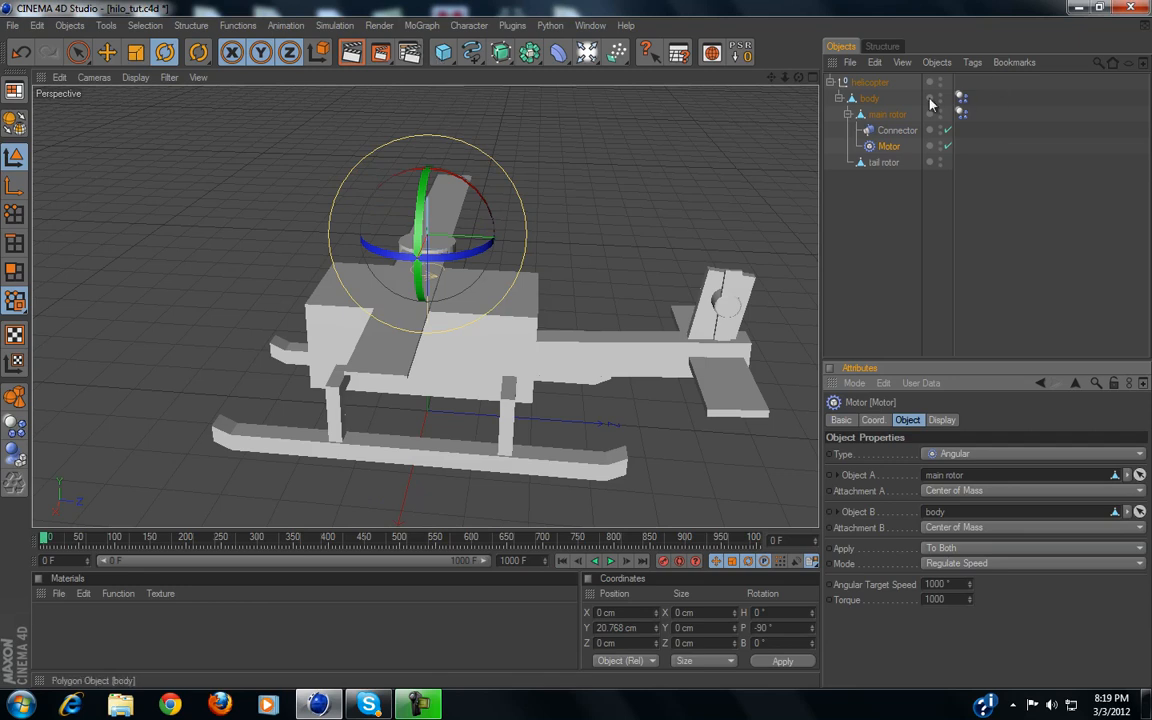
Set Dynamic to Off on the body's Dynamics Body tag
{"action": "left_click", "coordinate": [872, 99]}
{"action": "left_click", "coordinate": [963, 98]}
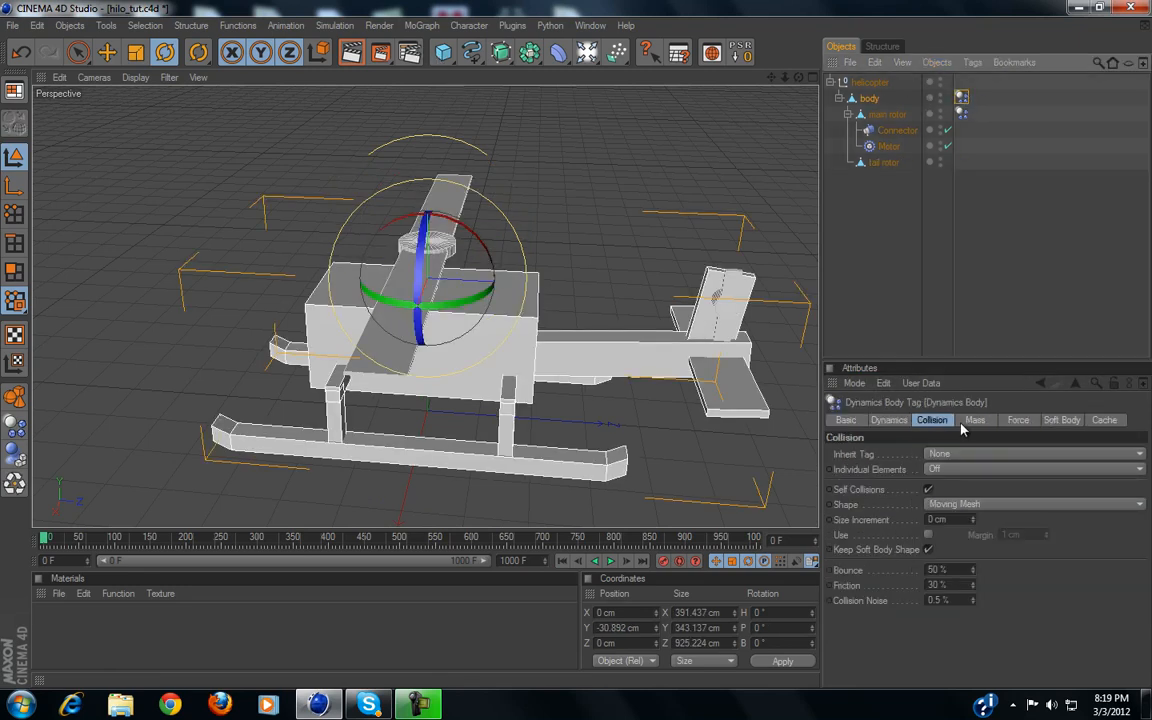
{"action": "left_click", "coordinate": [960, 471]}
{"action": "left_click", "coordinate": [903, 471]}
{"action": "left_click", "coordinate": [886, 420]}
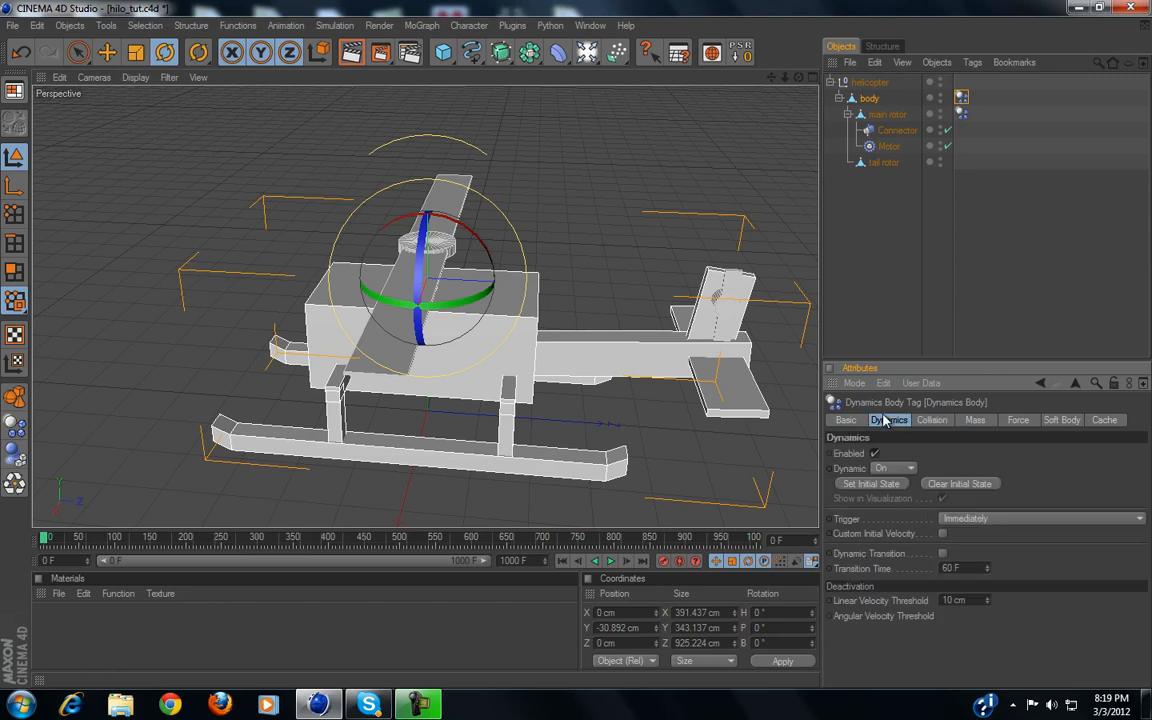
{"action": "left_click", "coordinate": [900, 468]}
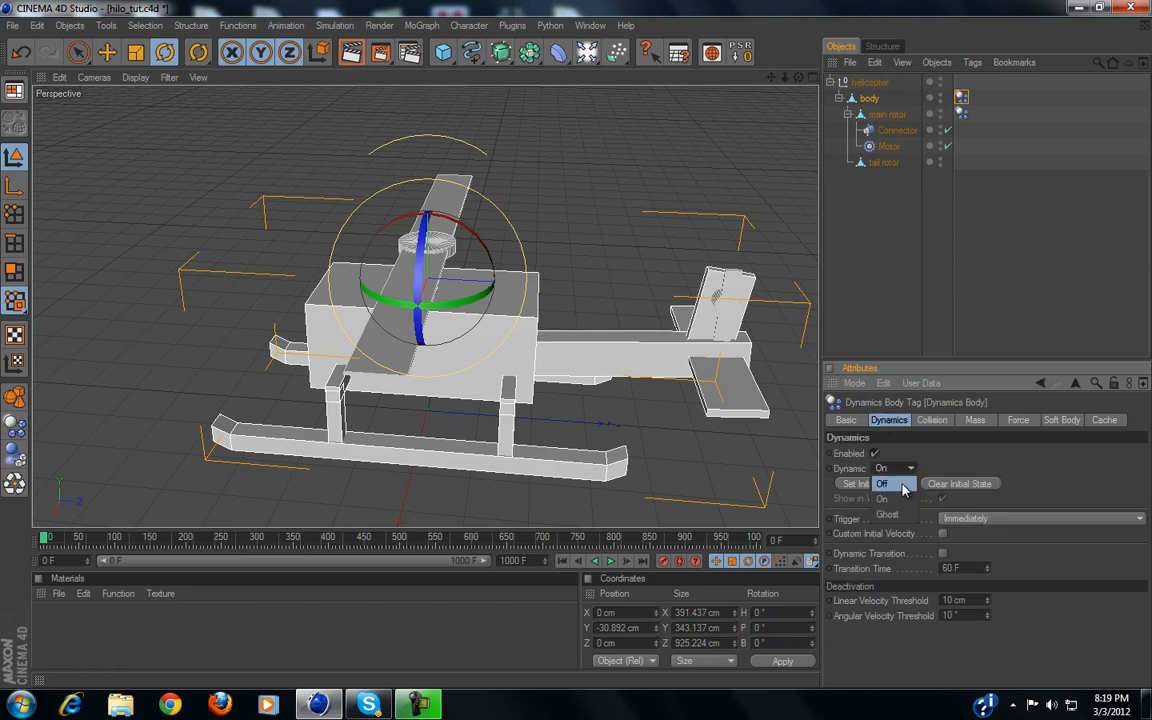
{"action": "left_click", "coordinate": [903, 485]}
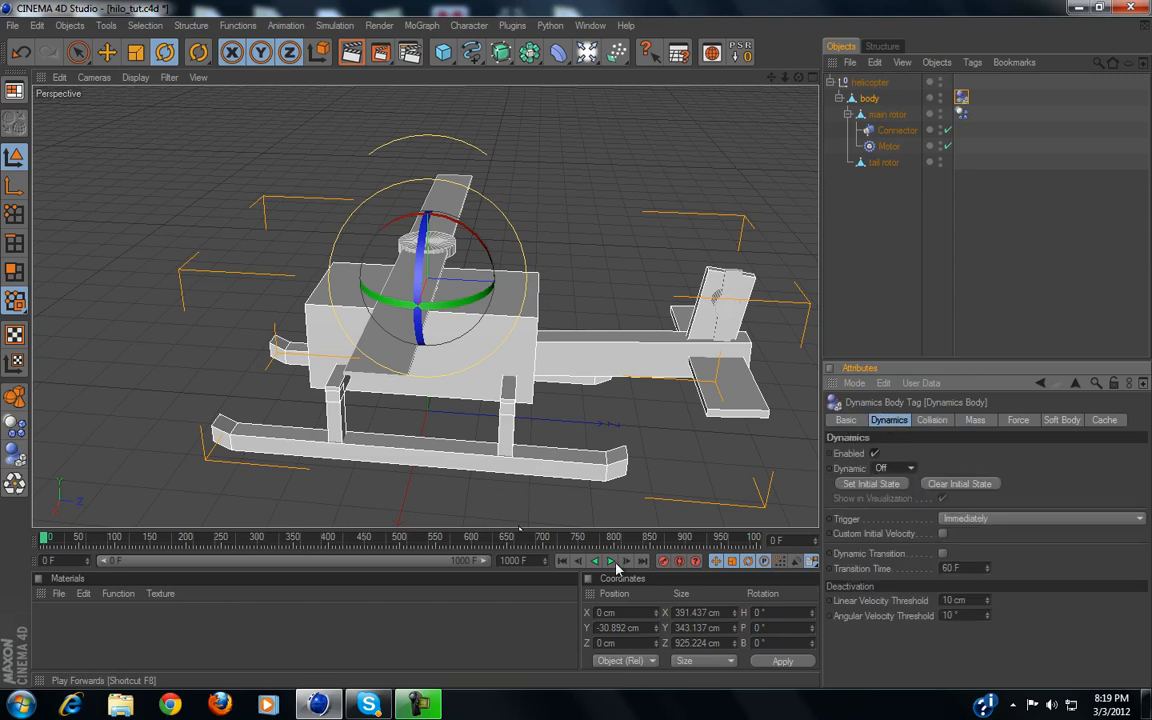
Play the simulation with nothing selected to test the rotor on the non-dynamic body, and rewind to frame 0
{"action": "left_click", "coordinate": [612, 562]}
{"action": "left_click", "coordinate": [1016, 309]}
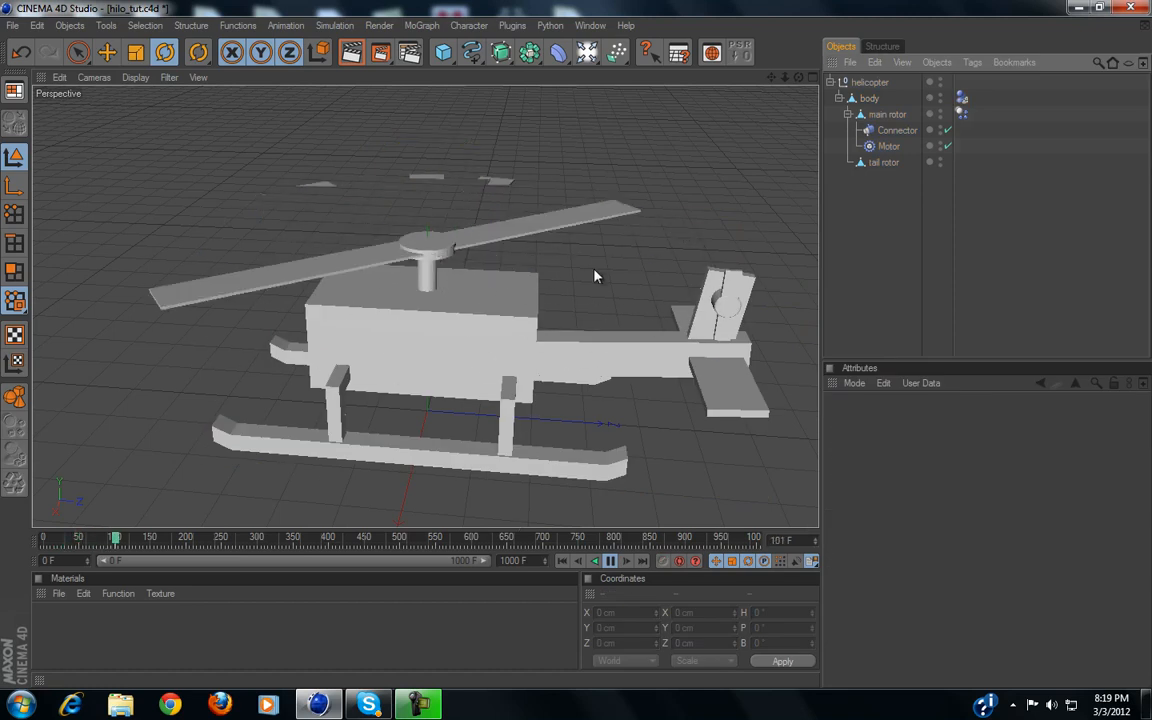
{"action": "left_click", "coordinate": [610, 562]}
{"action": "left_click", "coordinate": [562, 561]}
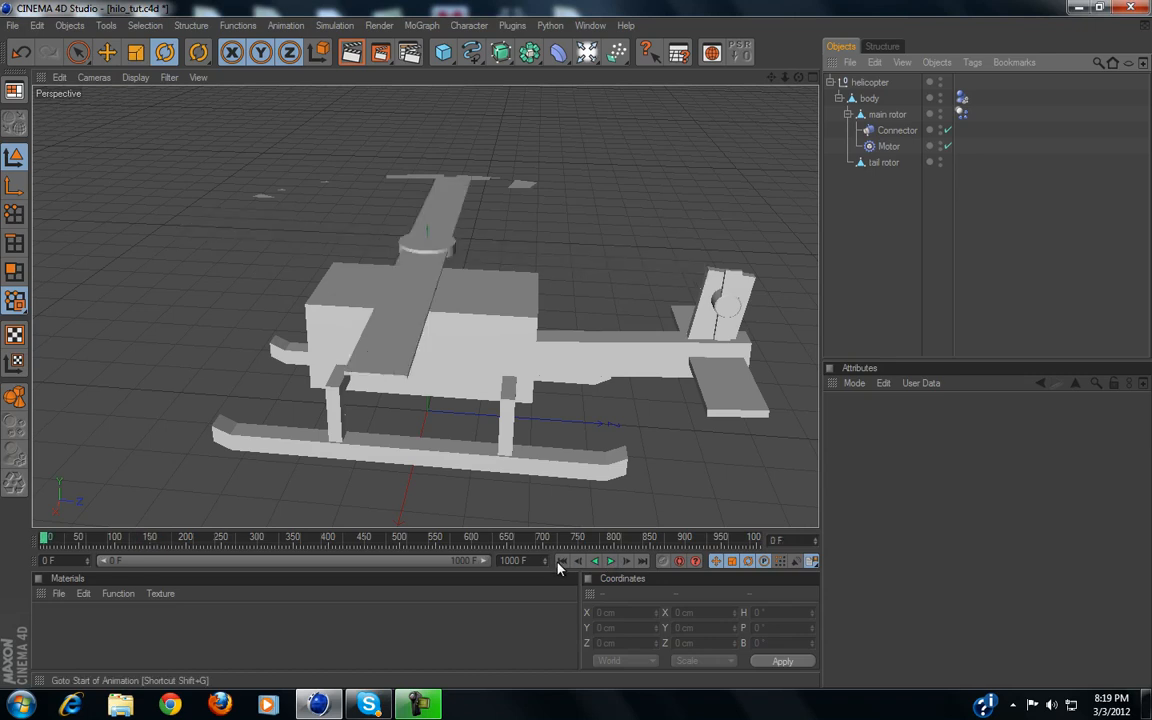
Set the Motor's Angular Target Speed to 10000°
{"action": "left_click", "coordinate": [887, 147]}
{"action": "left_click", "coordinate": [943, 585]}
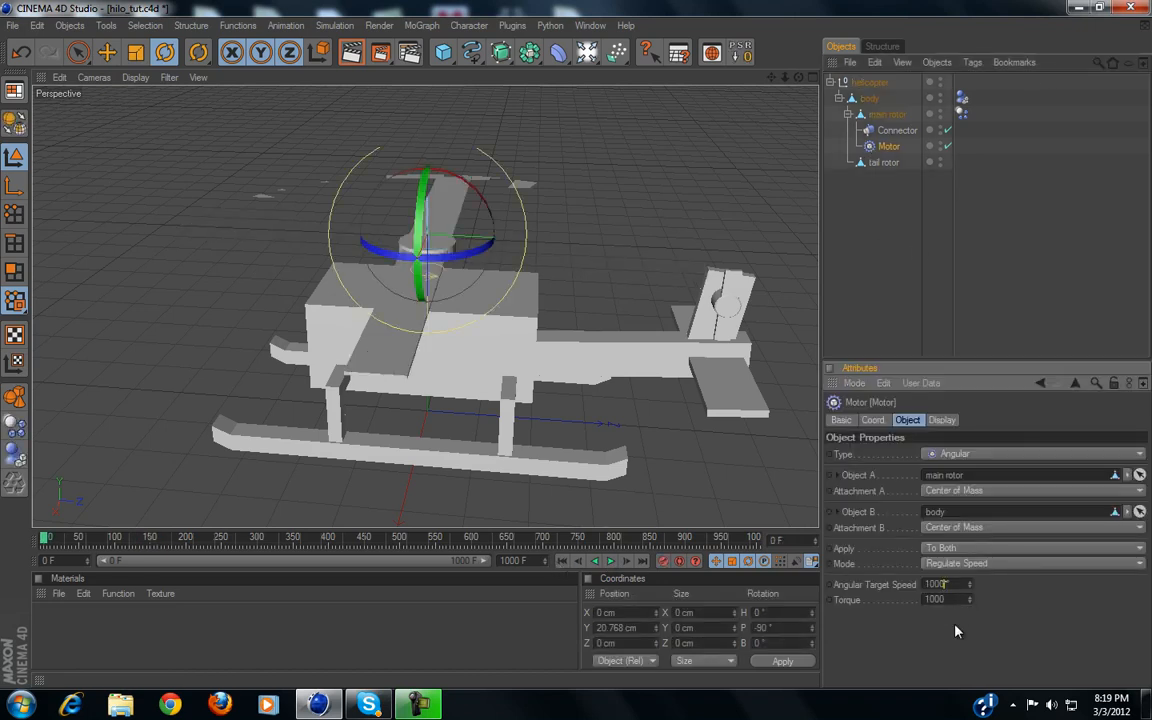
{"action": "type", "text": "0"}
{"action": "key", "text": "Return"}
Play the simulation with nothing selected to check the faster rotor spin, and return to frame 0
{"action": "left_click", "coordinate": [611, 561]}
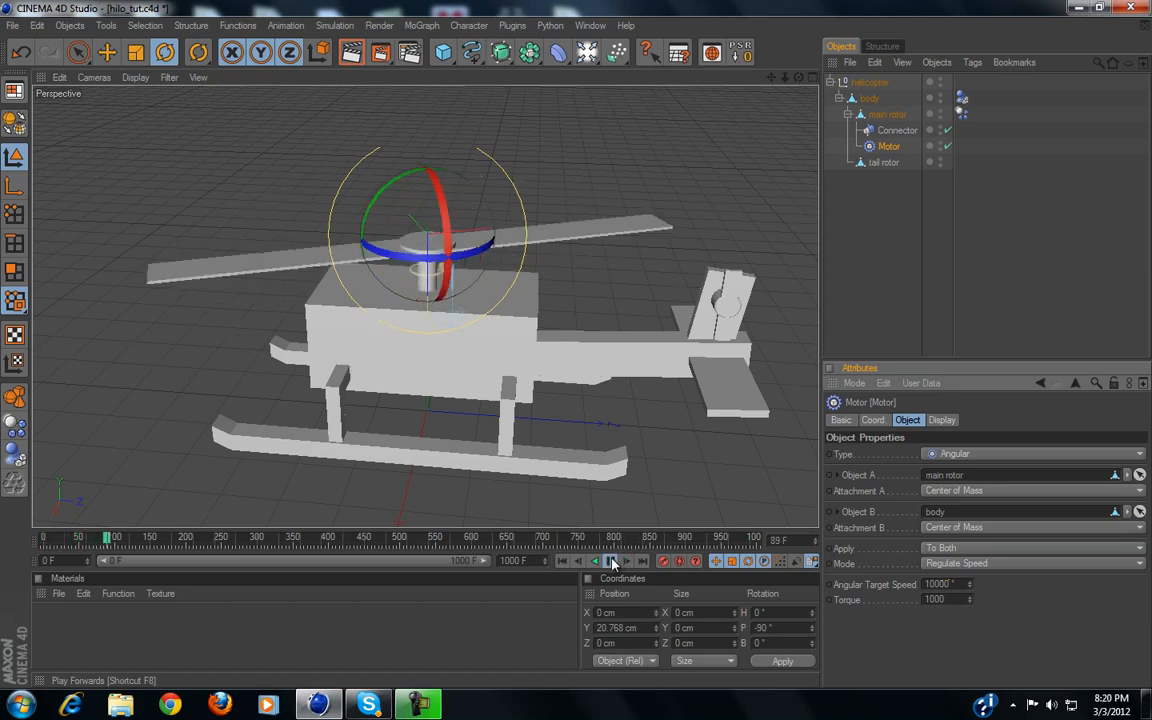
{"action": "left_click", "coordinate": [986, 259]}
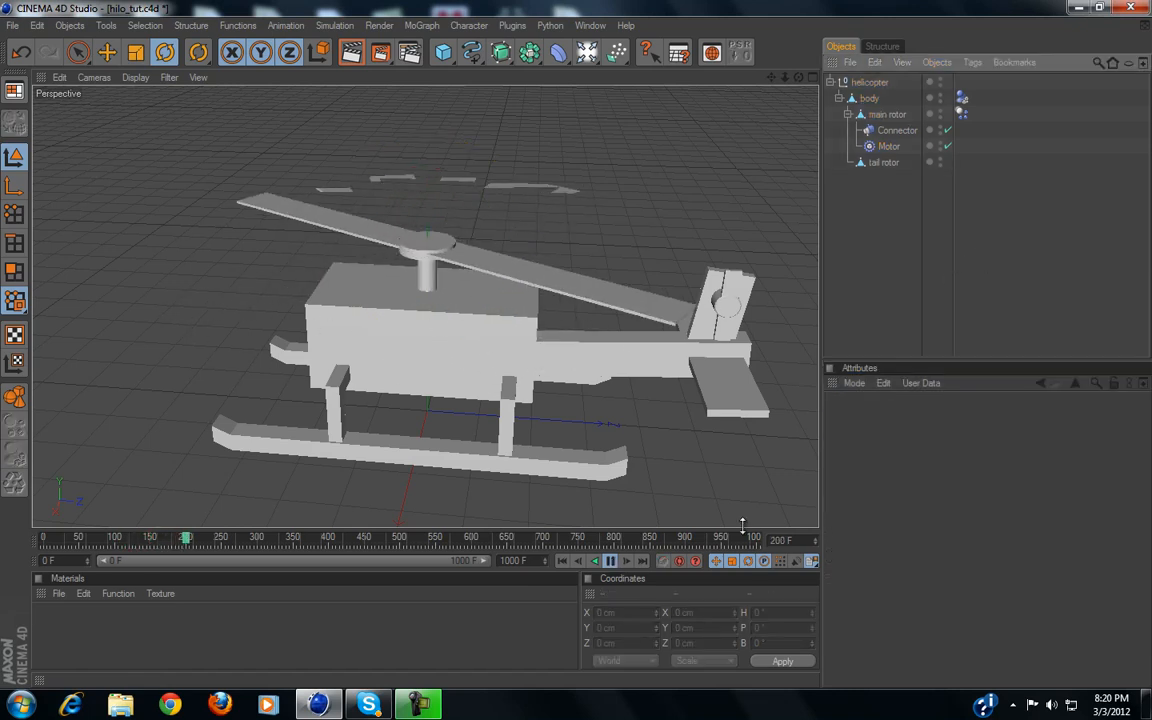
{"action": "left_click", "coordinate": [611, 561]}
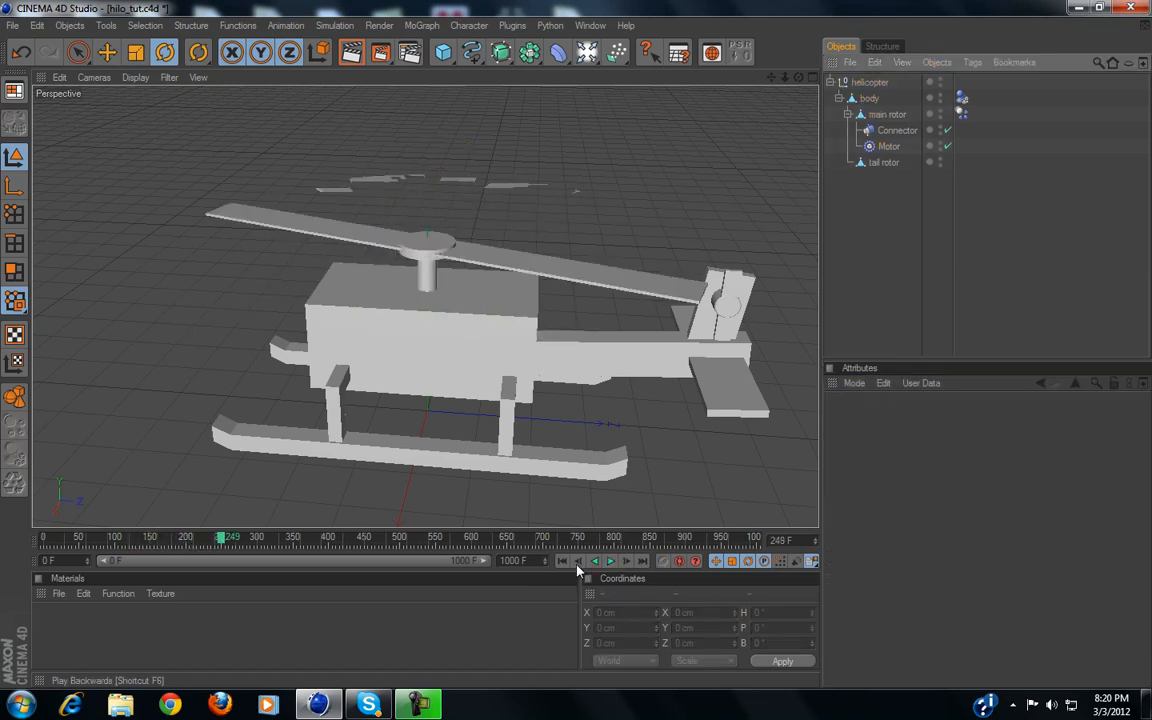
{"action": "left_click", "coordinate": [562, 561]}
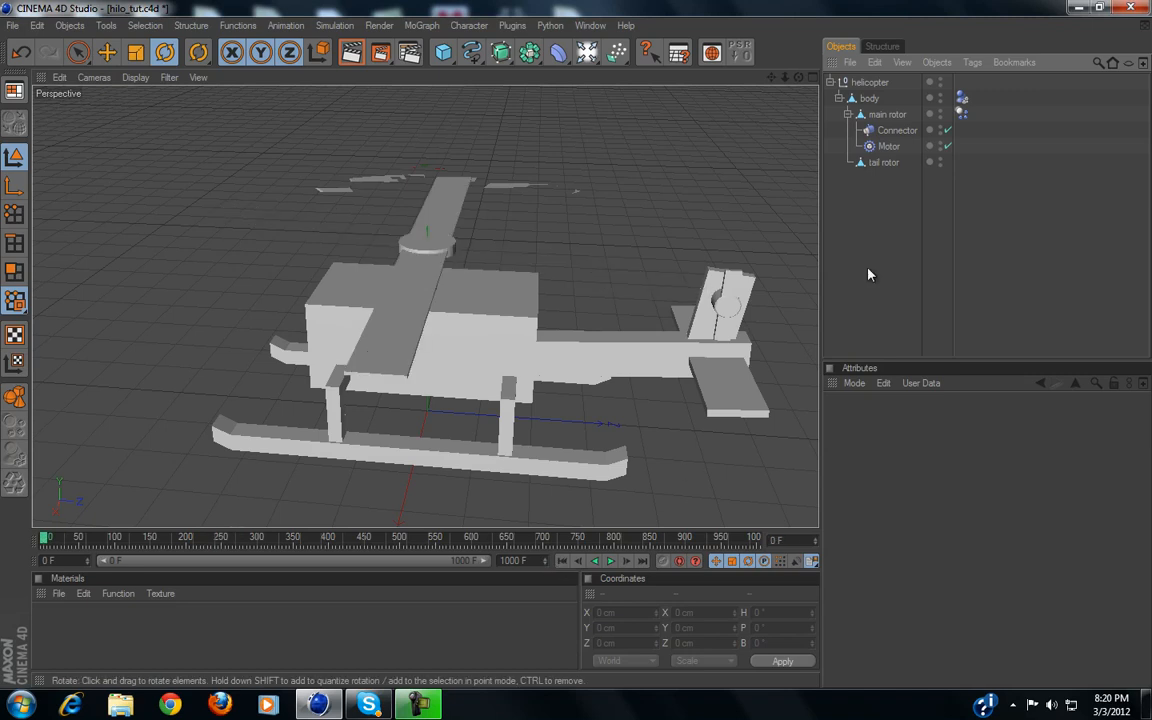
Lower the Motor's Angular Target Speed to 5000°
{"action": "left_click", "coordinate": [888, 147]}
{"action": "left_click", "coordinate": [950, 585]}
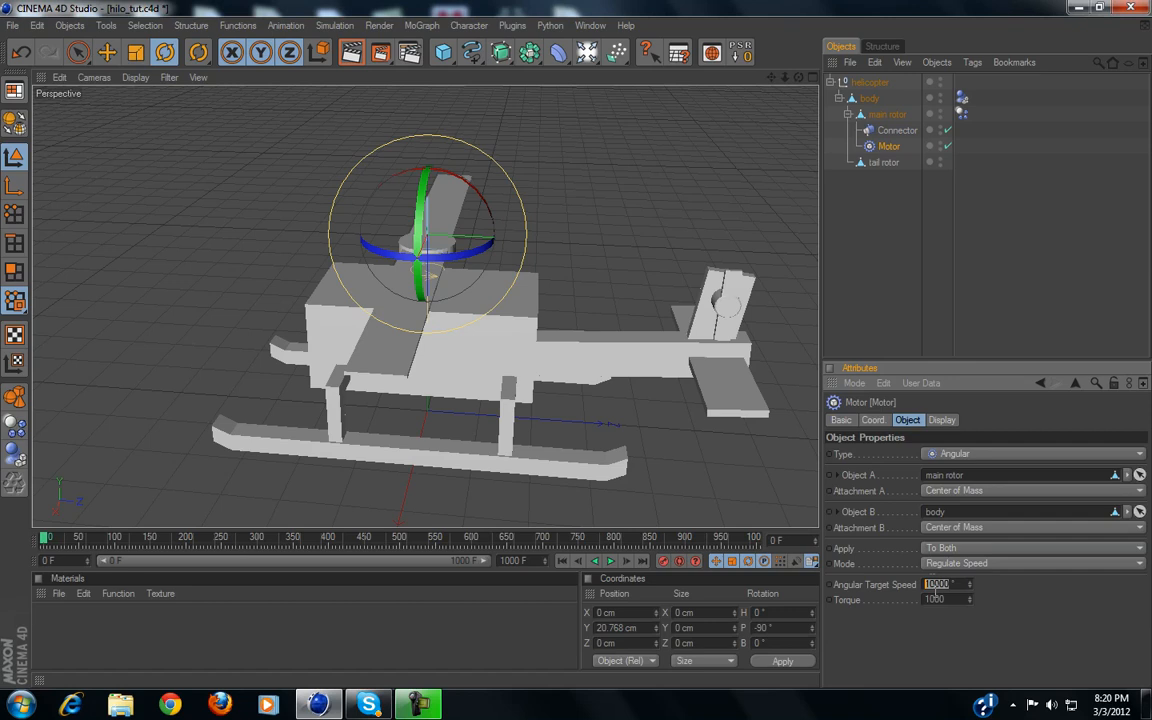
{"action": "type", "text": "5000"}
{"action": "type", "text": "0"}
{"action": "key", "text": "BackSpace"}
Replay the simulation while examining the main rotor's coordinates, and rewind to frame 0
{"action": "left_click", "coordinate": [610, 561]}
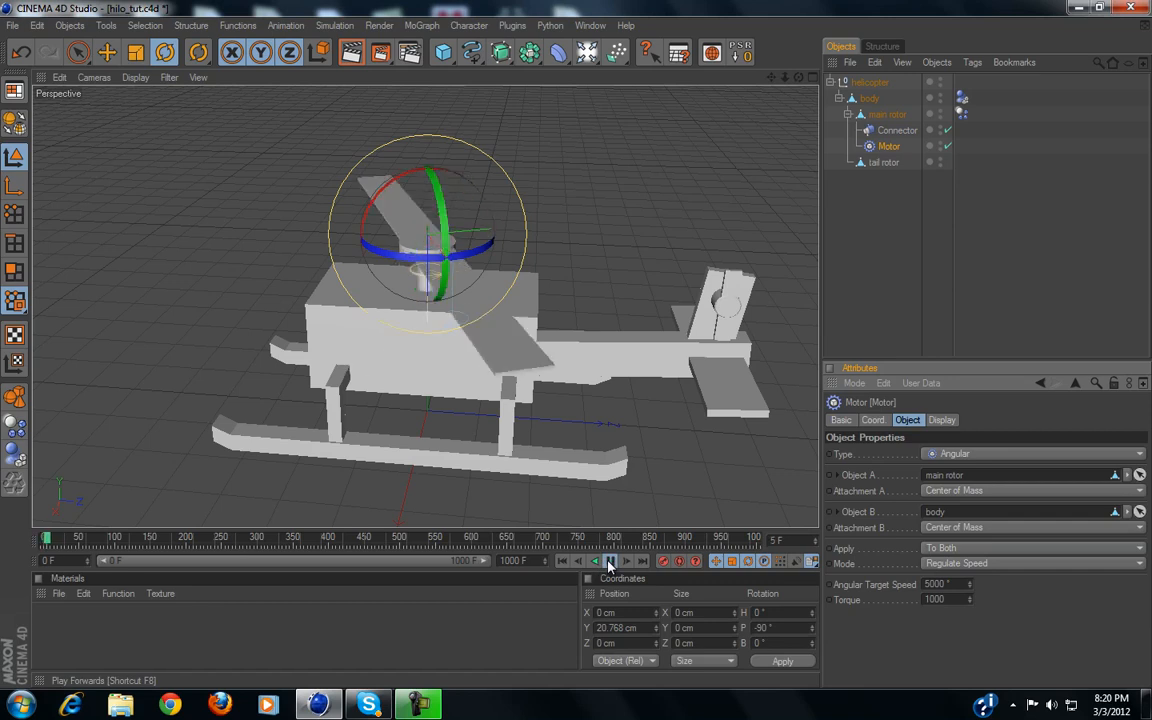
{"action": "left_click", "coordinate": [1100, 255]}
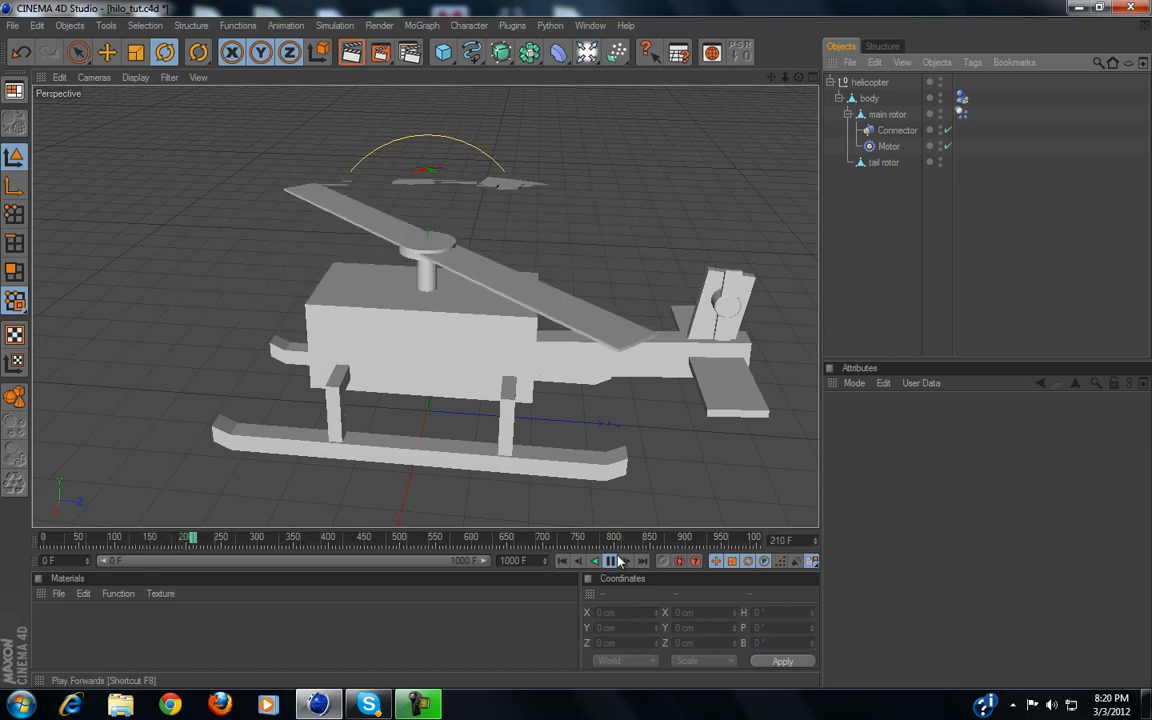
{"action": "left_click", "coordinate": [562, 561]}
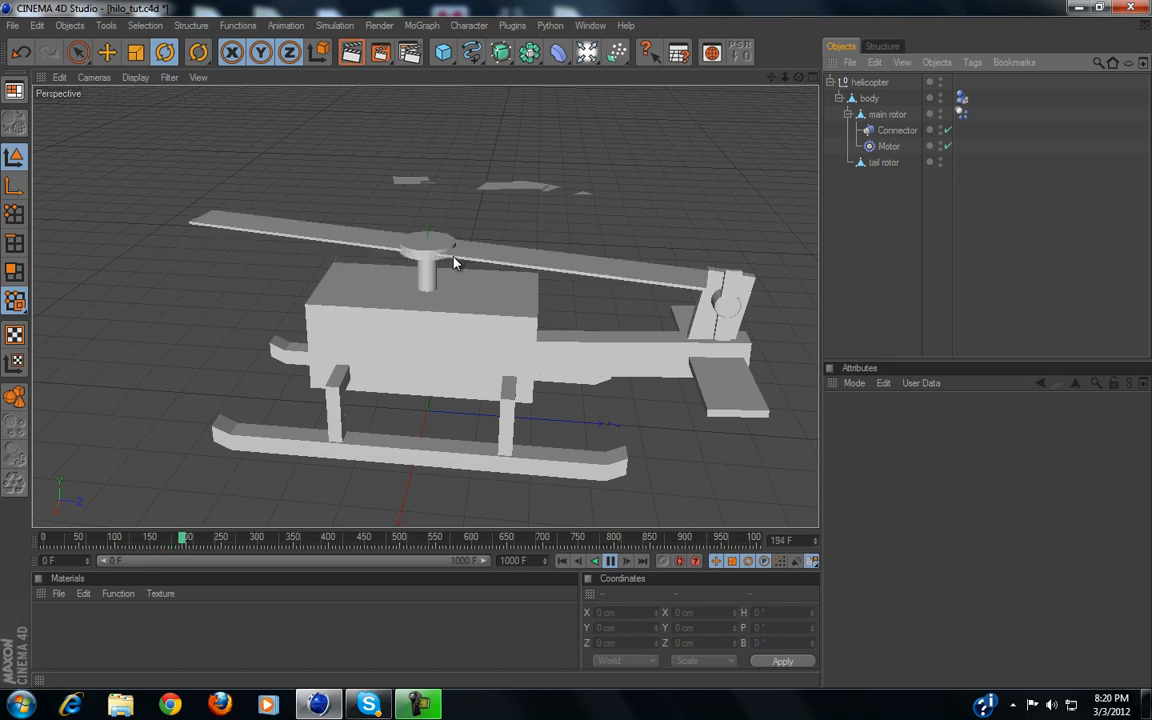
{"action": "left_click", "coordinate": [889, 115]}
{"action": "left_click", "coordinate": [945, 421]}
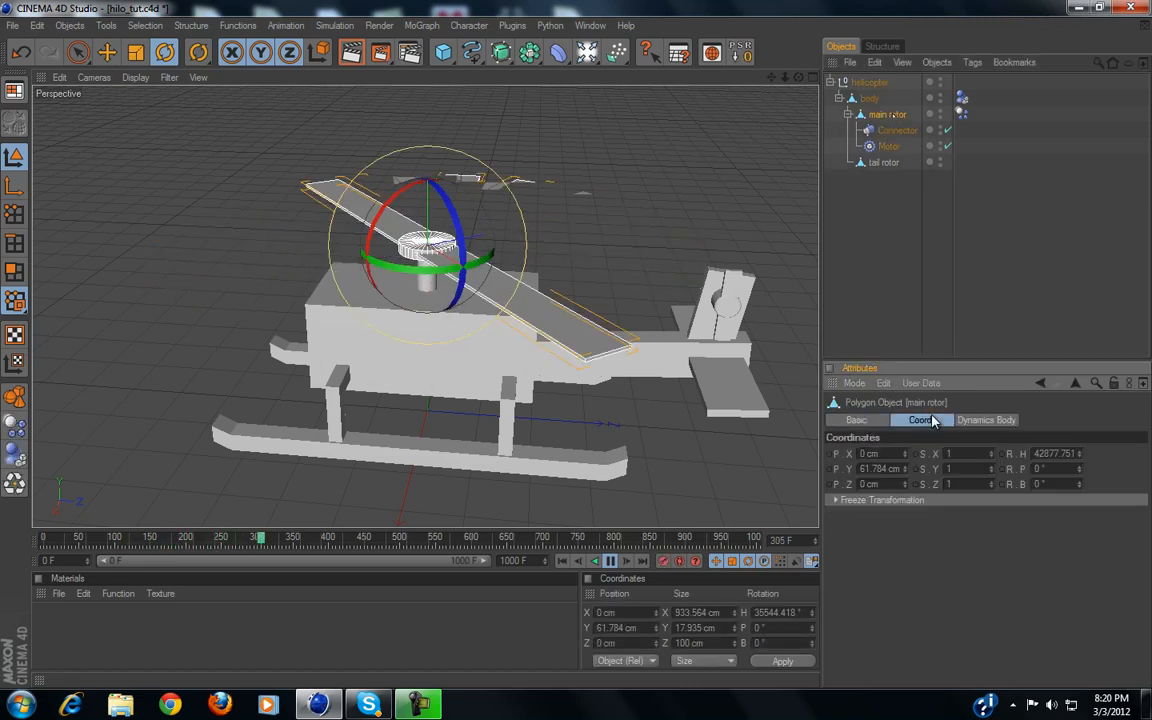
{"action": "left_click", "coordinate": [562, 562]}
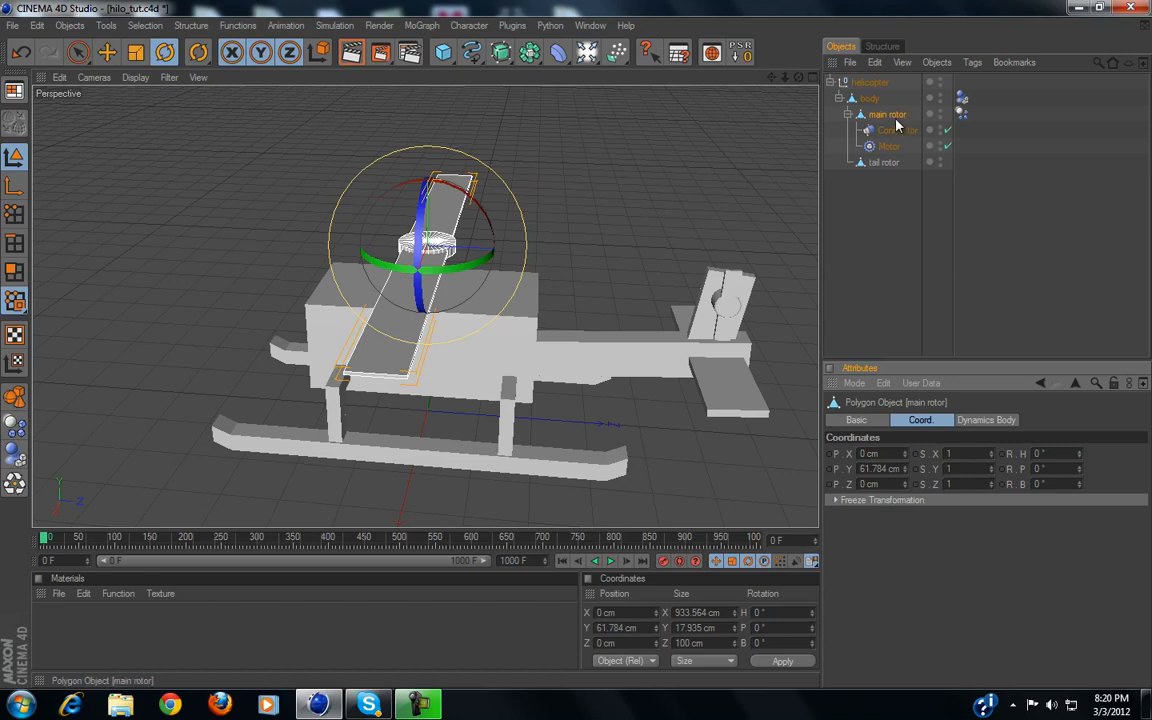
Set both the Motor's Angular Target Speed and its Torque to 10000
{"action": "left_click", "coordinate": [887, 147]}
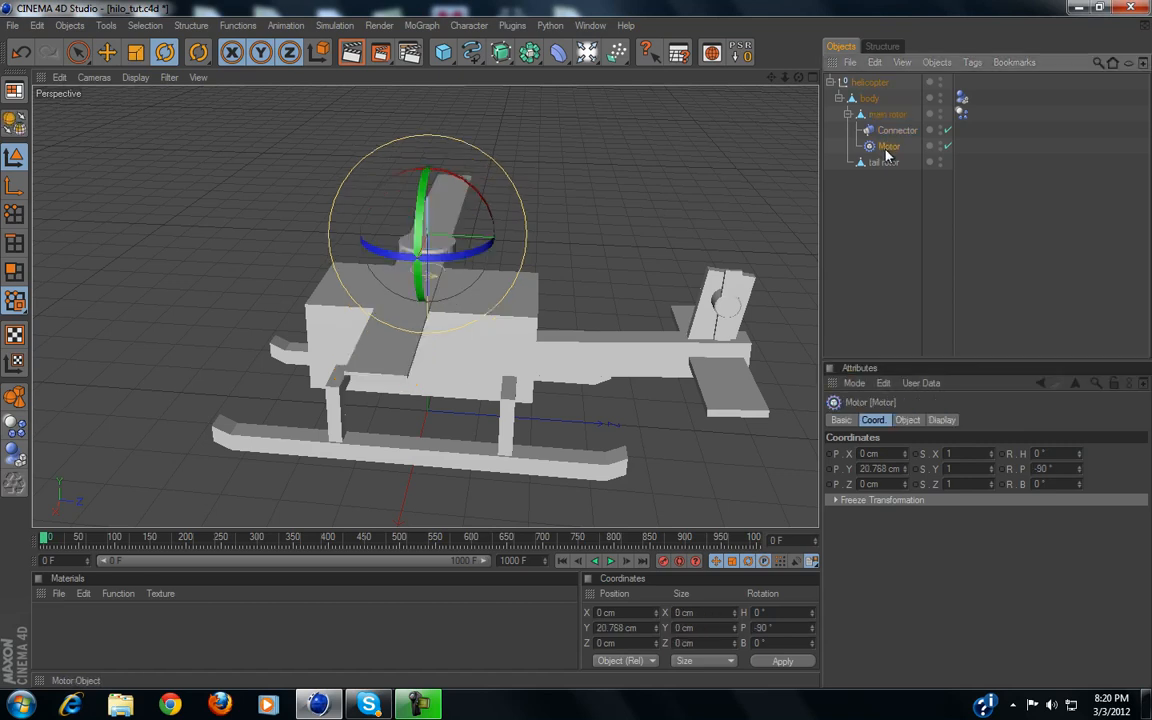
{"action": "left_click", "coordinate": [907, 420]}
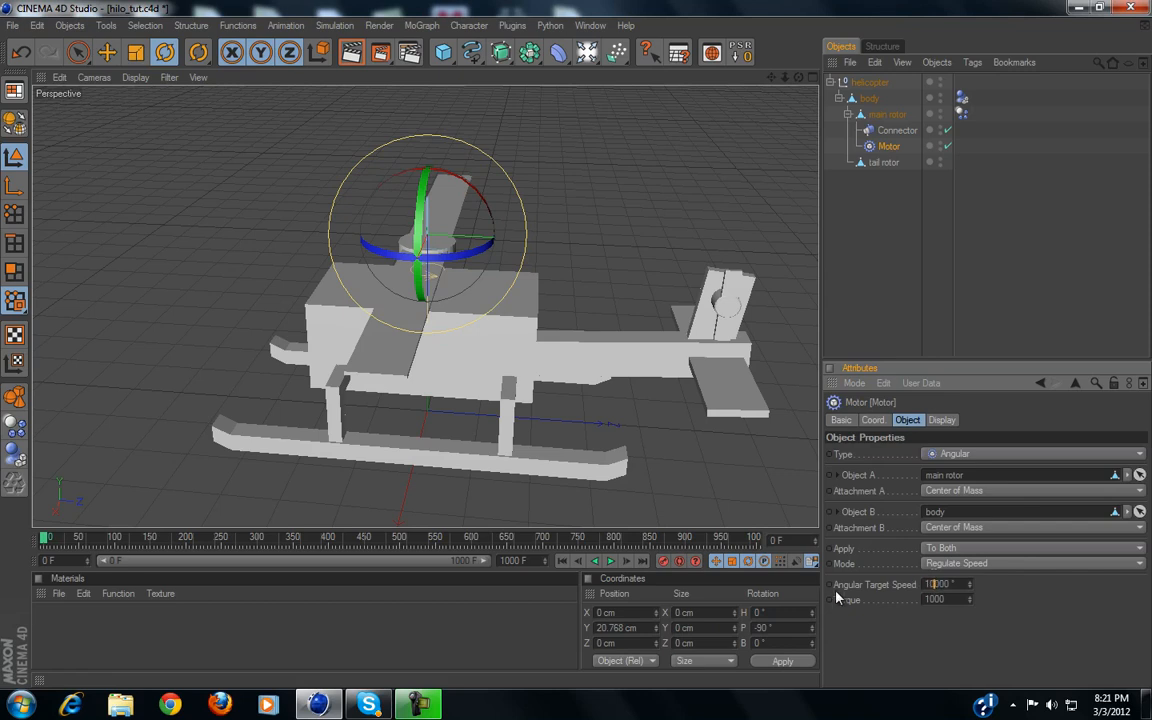
{"action": "type", "text": "100"}
Play the simulation with the new motor values and nothing selected, stop it and return to the first frame
{"action": "left_click", "coordinate": [610, 561]}
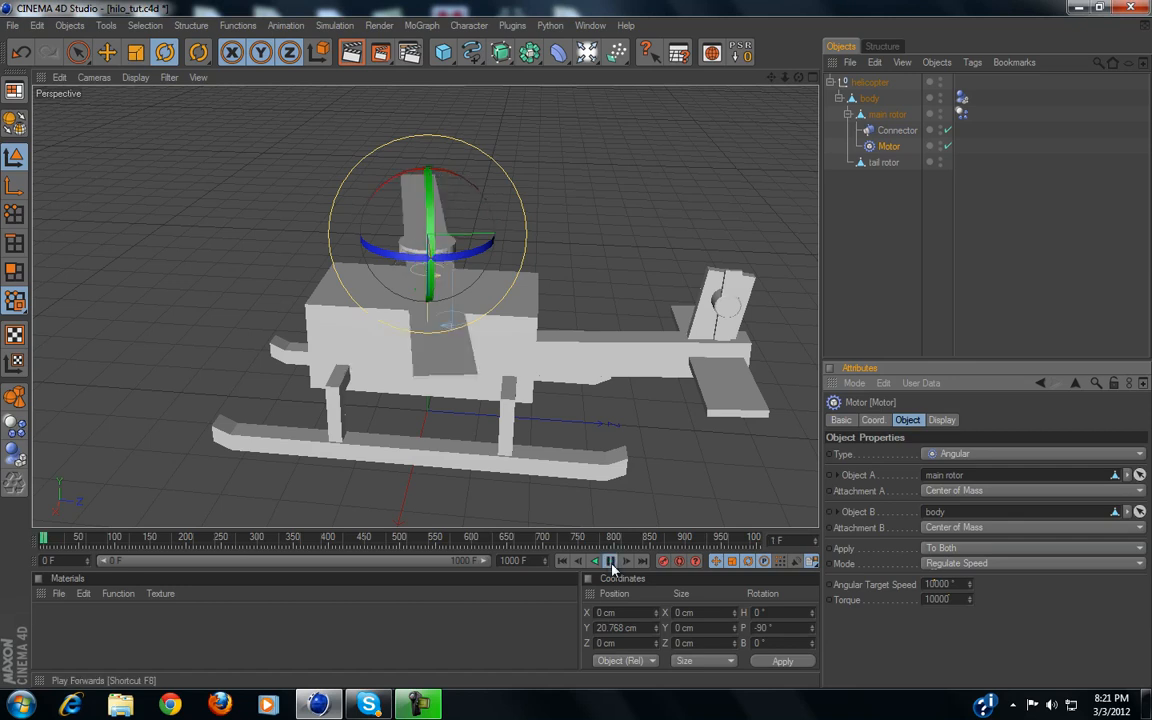
{"action": "left_click", "coordinate": [1010, 281]}
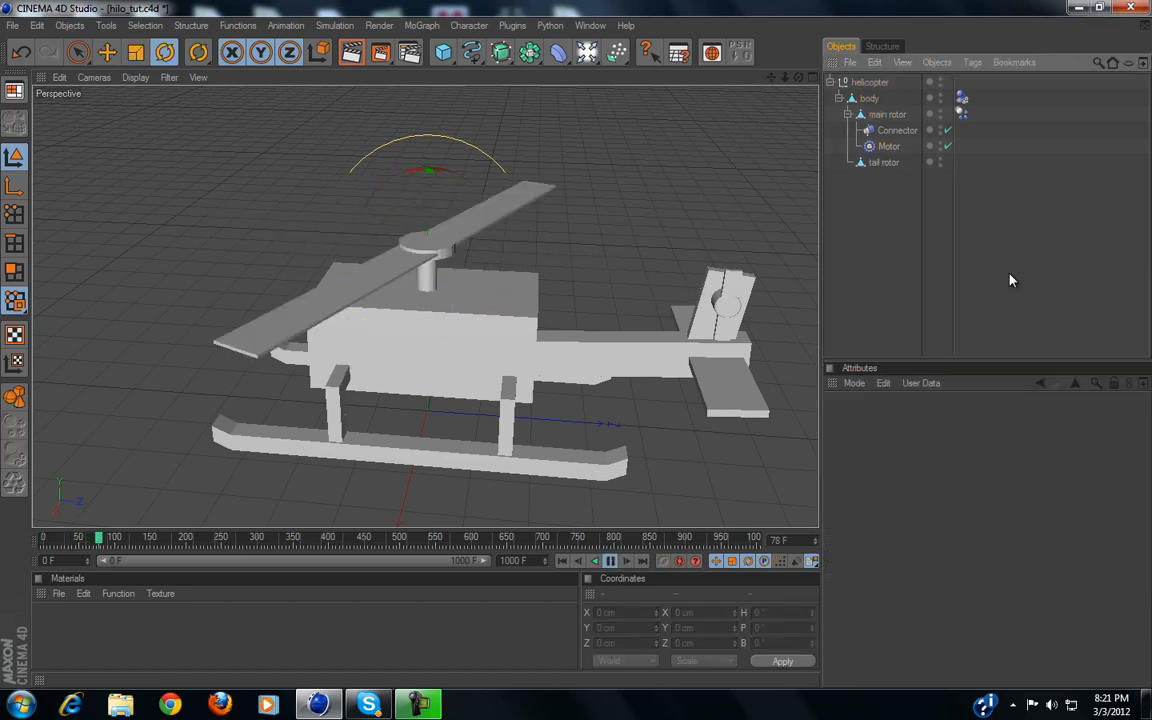
{"action": "left_click", "coordinate": [610, 561]}
{"action": "left_click", "coordinate": [562, 561]}
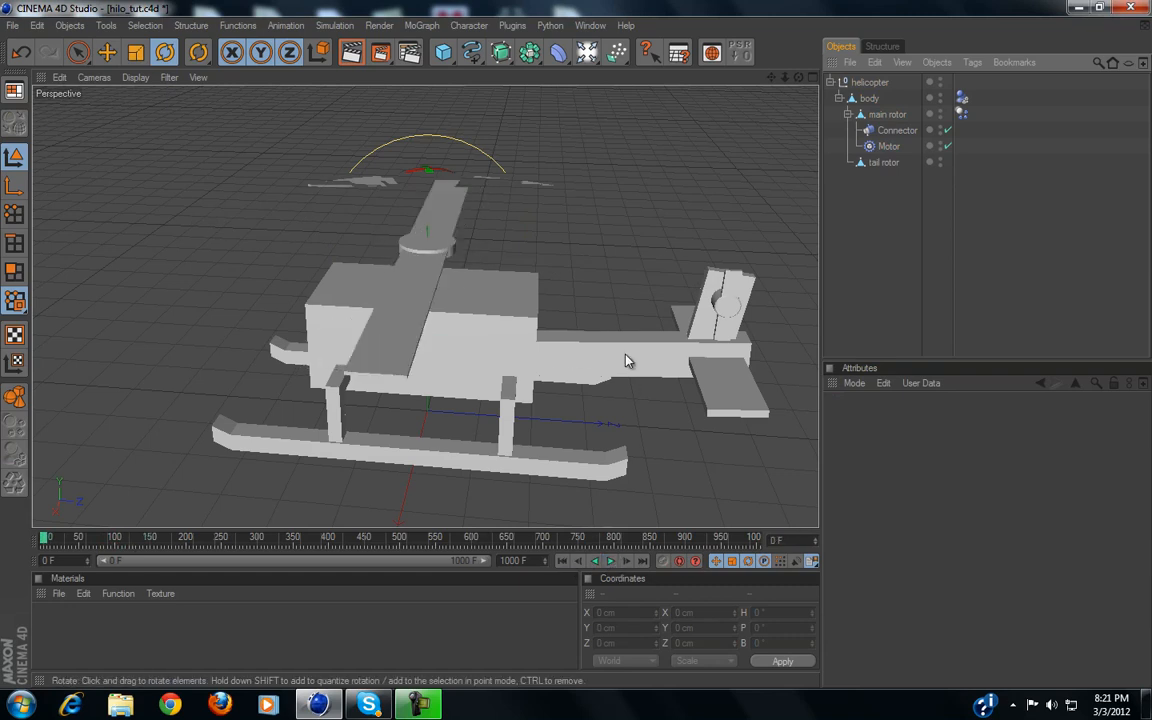
Select the tail rotor and activate the Move tool
{"action": "scroll", "coordinate": [626, 361], "scroll_direction": "down", "scroll_amount": 4}
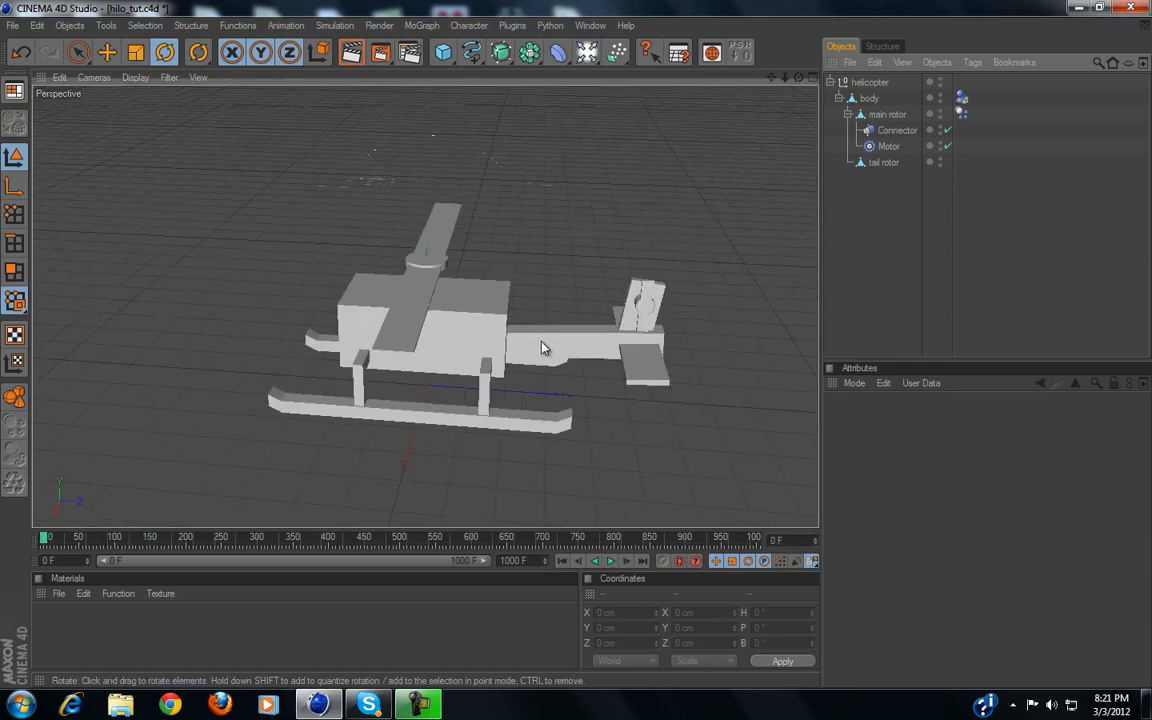
{"action": "left_click", "coordinate": [648, 302]}
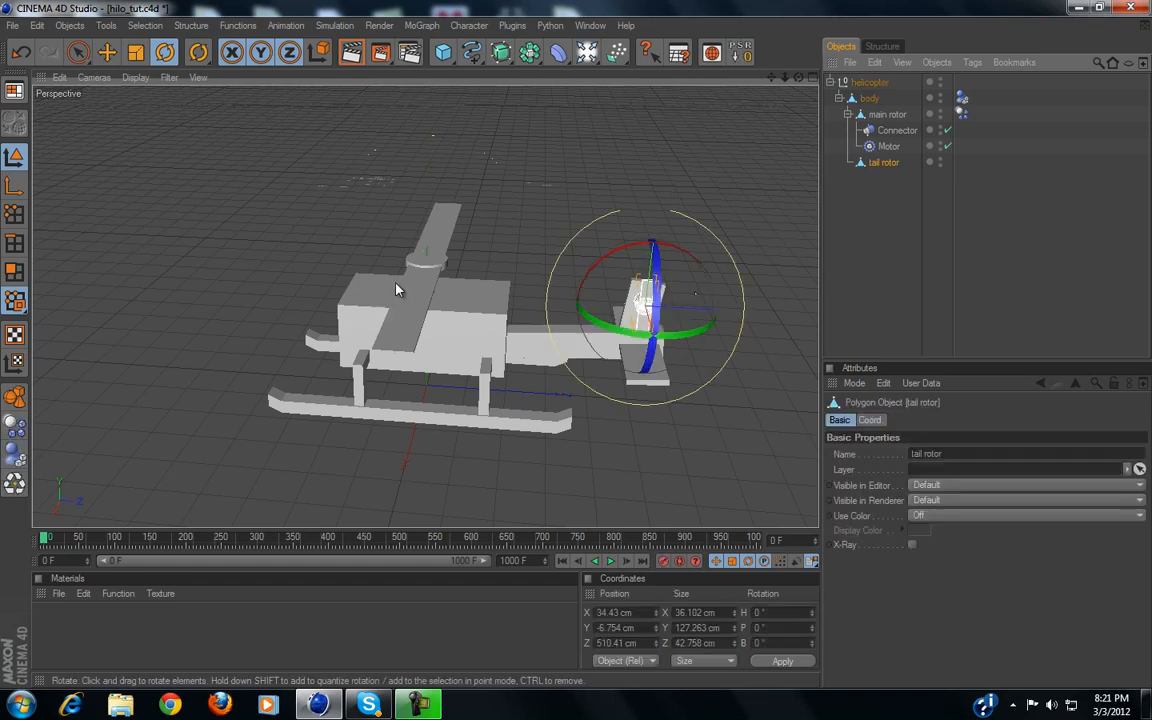
{"action": "left_click", "coordinate": [107, 52]}
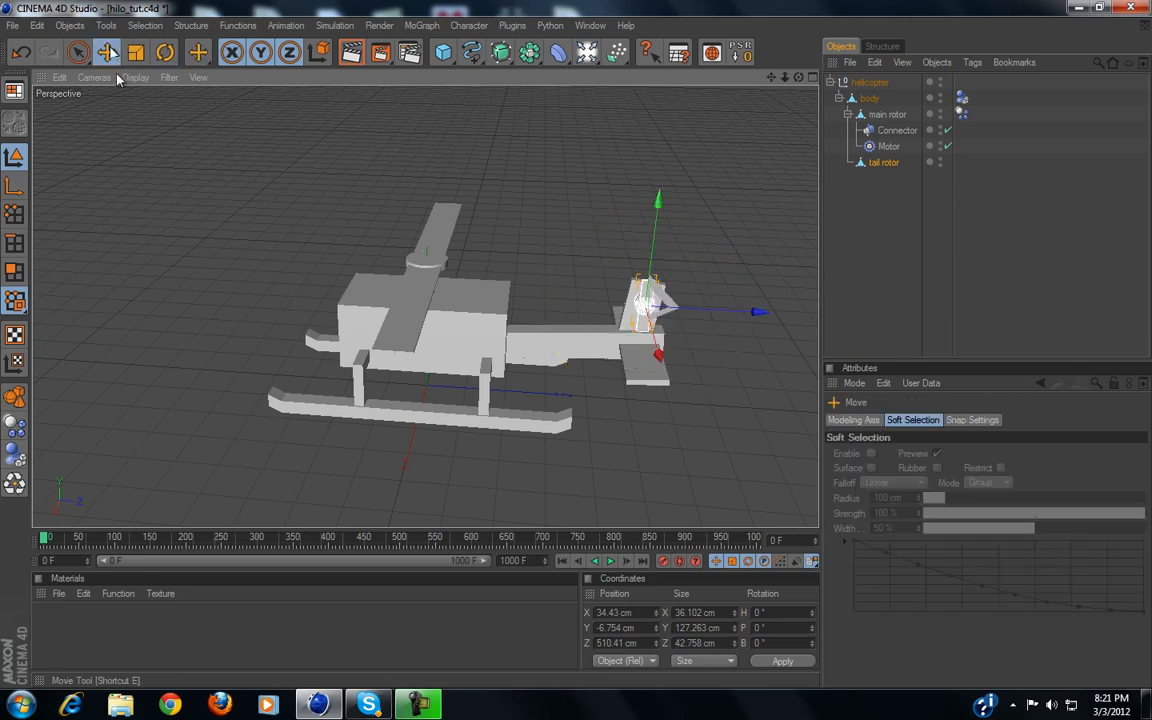
Examine the tail rotor's blade and hub up close from several angles, including how it sits against the tail fin
{"action": "left_click_drag", "start_coordinate": [428, 327], "coordinate": [557, 282], "text": "alt"}
{"action": "middle_click_drag", "start_coordinate": [690, 306], "coordinate": [506, 288], "text": "alt"}
{"action": "scroll", "coordinate": [563, 363], "scroll_direction": "up", "scroll_amount": 5}
{"action": "scroll", "coordinate": [560, 360], "scroll_direction": "up", "scroll_amount": 3}
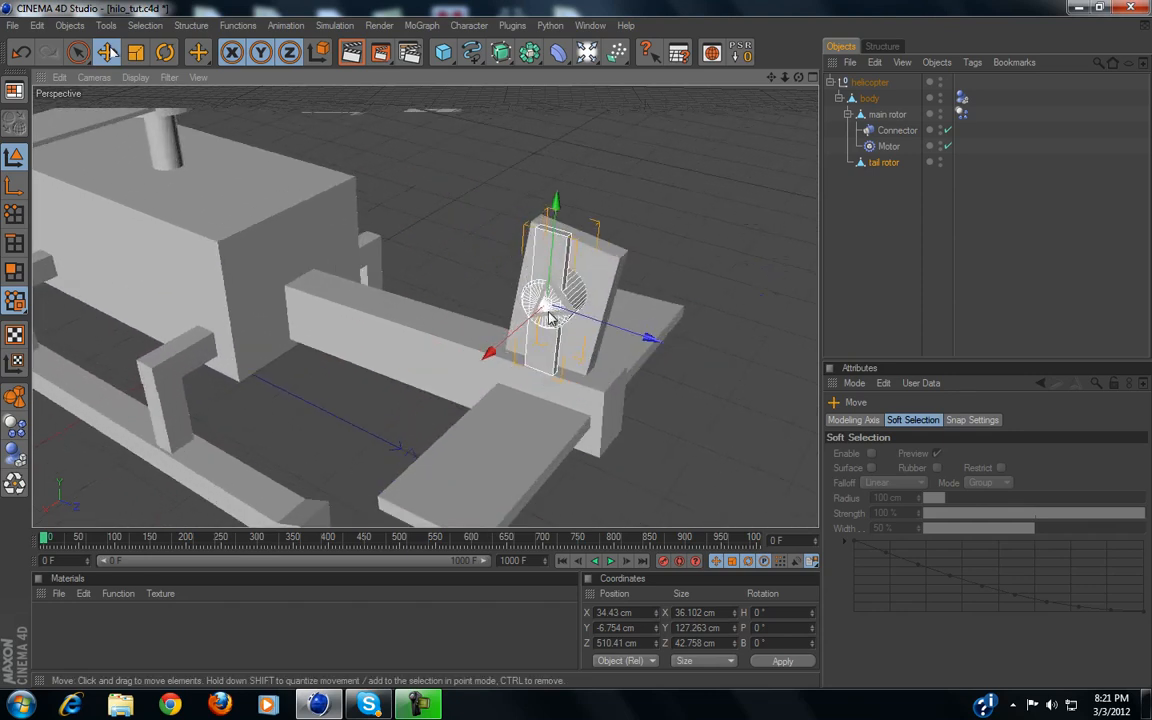
{"action": "scroll", "coordinate": [565, 355], "scroll_direction": "down", "scroll_amount": 2}
{"action": "scroll", "coordinate": [555, 358], "scroll_direction": "up", "scroll_amount": 4}
{"action": "scroll", "coordinate": [554, 359], "scroll_direction": "up", "scroll_amount": 2}
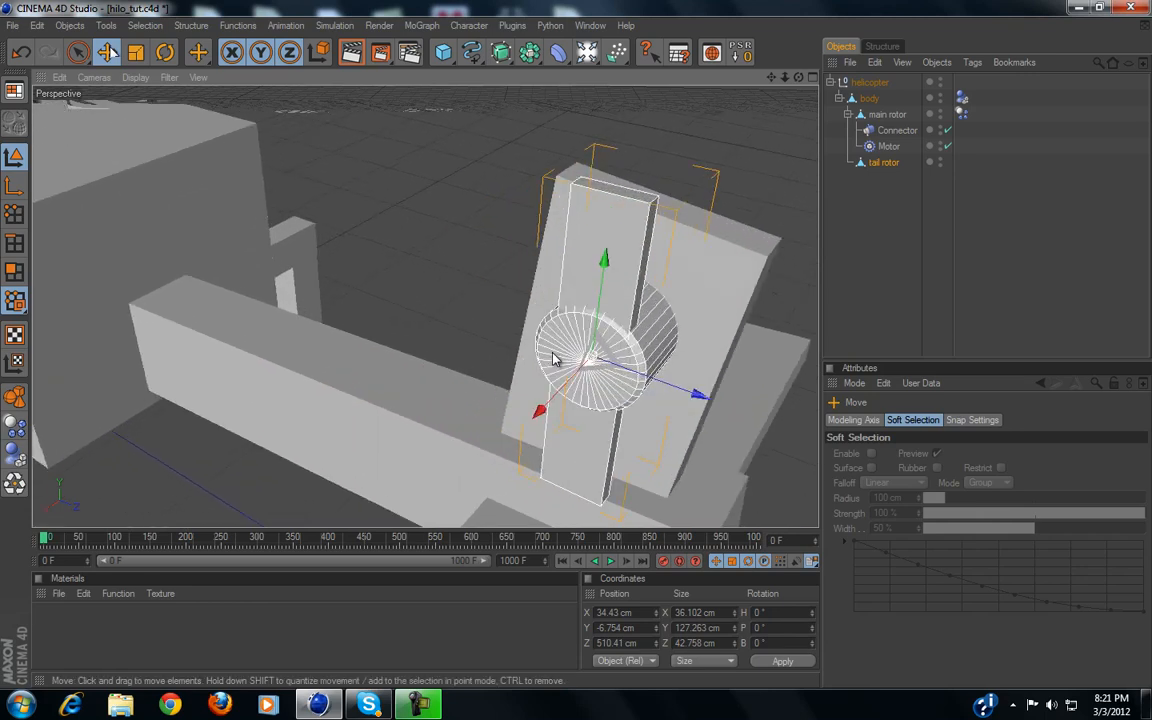
{"action": "scroll", "coordinate": [554, 360], "scroll_direction": "up", "scroll_amount": 4}
{"action": "scroll", "coordinate": [554, 359], "scroll_direction": "up", "scroll_amount": 3}
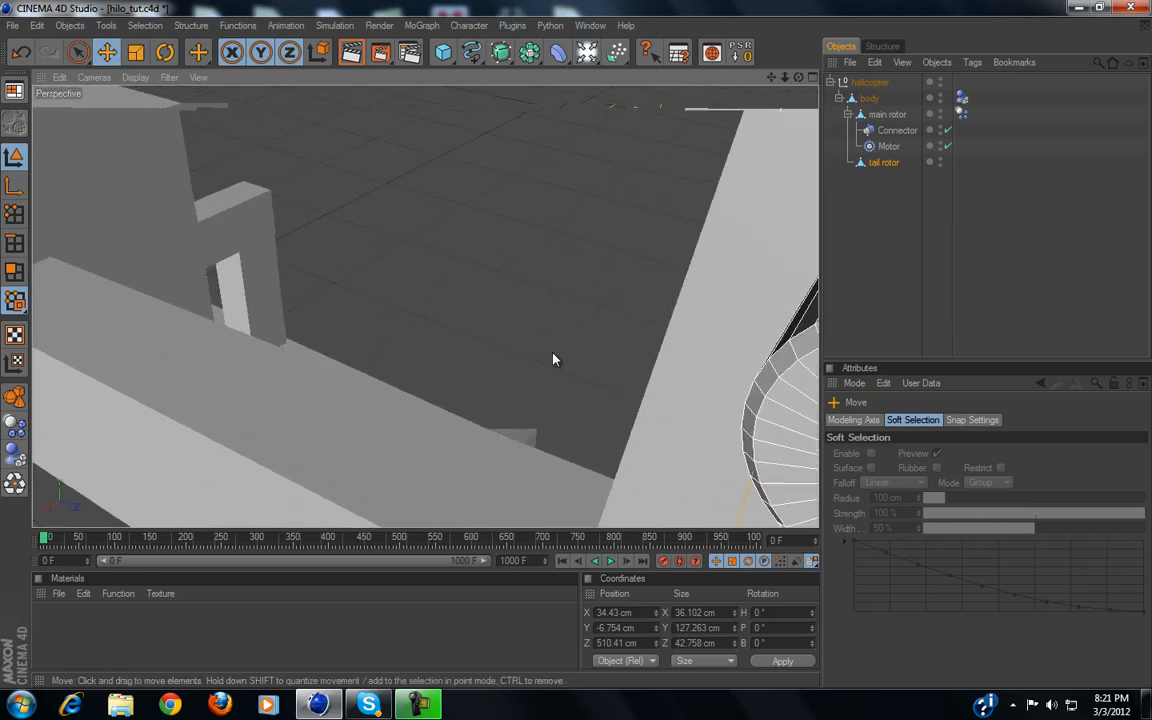
{"action": "left_click_drag", "start_coordinate": [786, 381], "coordinate": [576, 350], "text": "alt"}
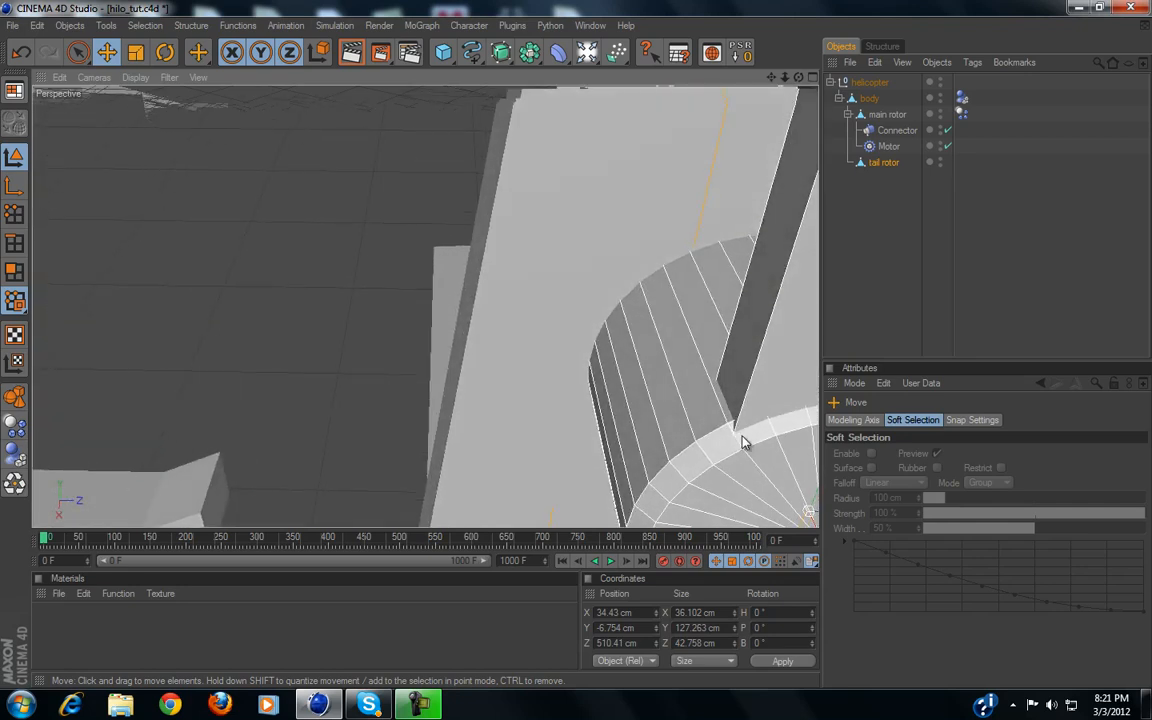
{"action": "scroll", "coordinate": [738, 437], "scroll_direction": "down", "scroll_amount": 6}
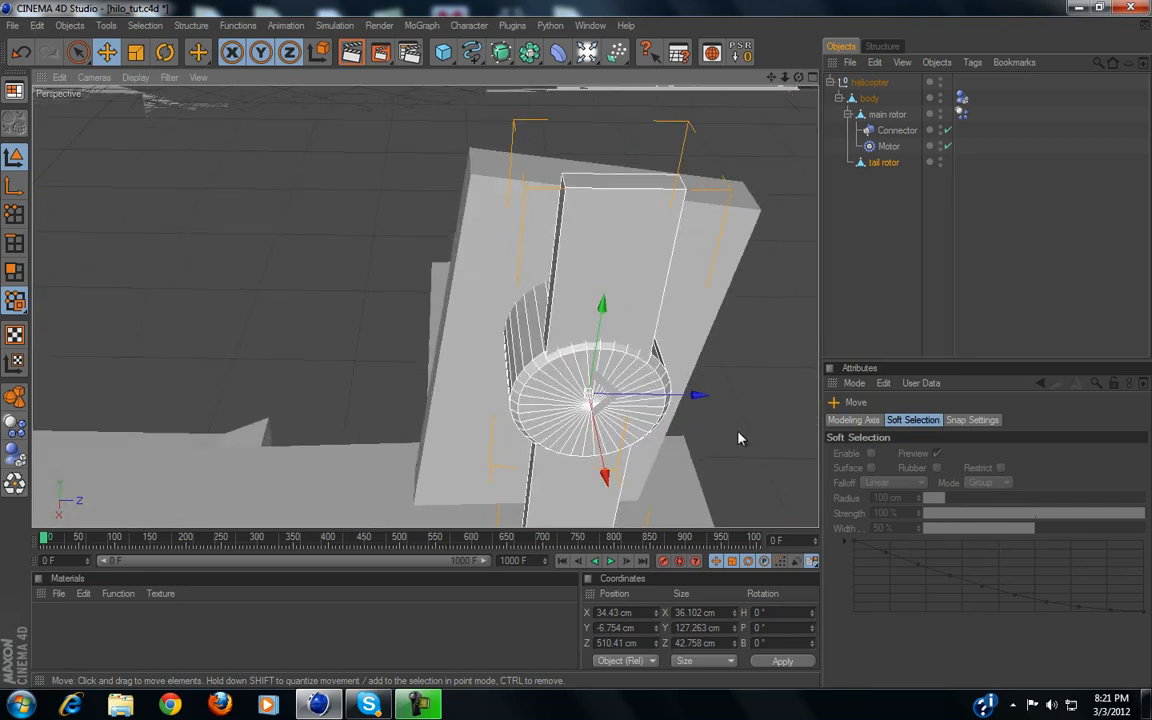
{"action": "left_click_drag", "start_coordinate": [738, 437], "coordinate": [660, 298], "text": "alt"}
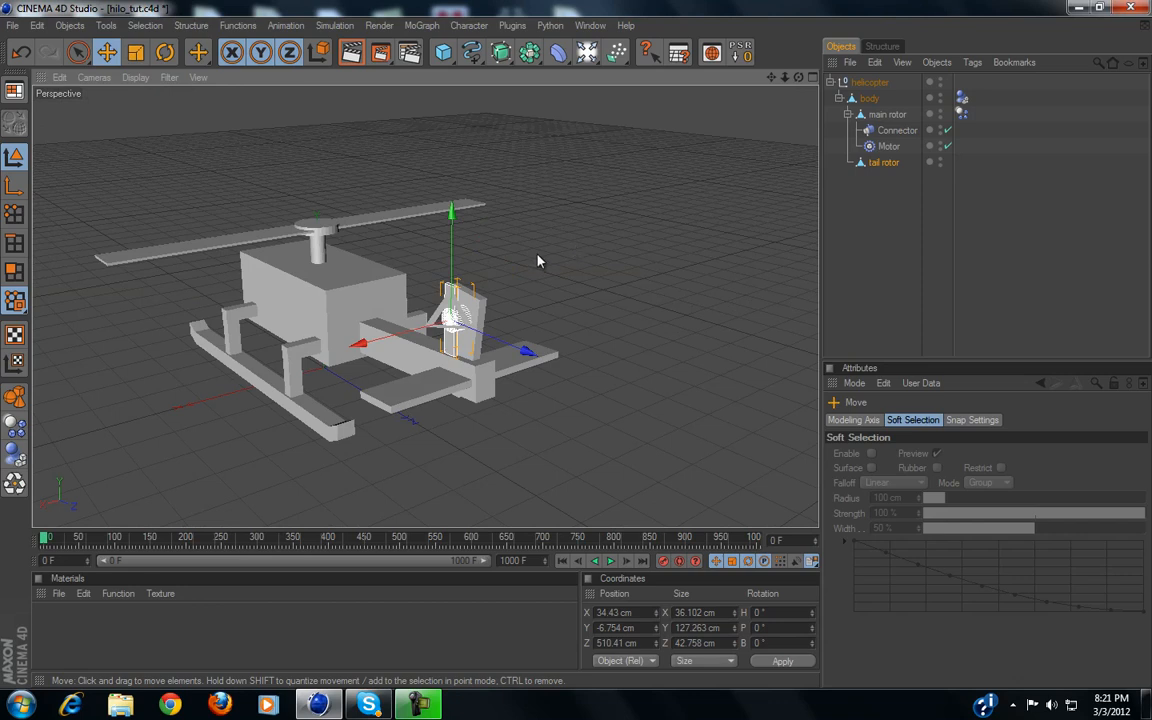
{"action": "left_click_drag", "start_coordinate": [525, 267], "coordinate": [492, 254], "text": "alt"}
{"action": "scroll", "coordinate": [419, 296], "scroll_direction": "up", "scroll_amount": 5}
{"action": "scroll", "coordinate": [423, 337], "scroll_direction": "down", "scroll_amount": 5}
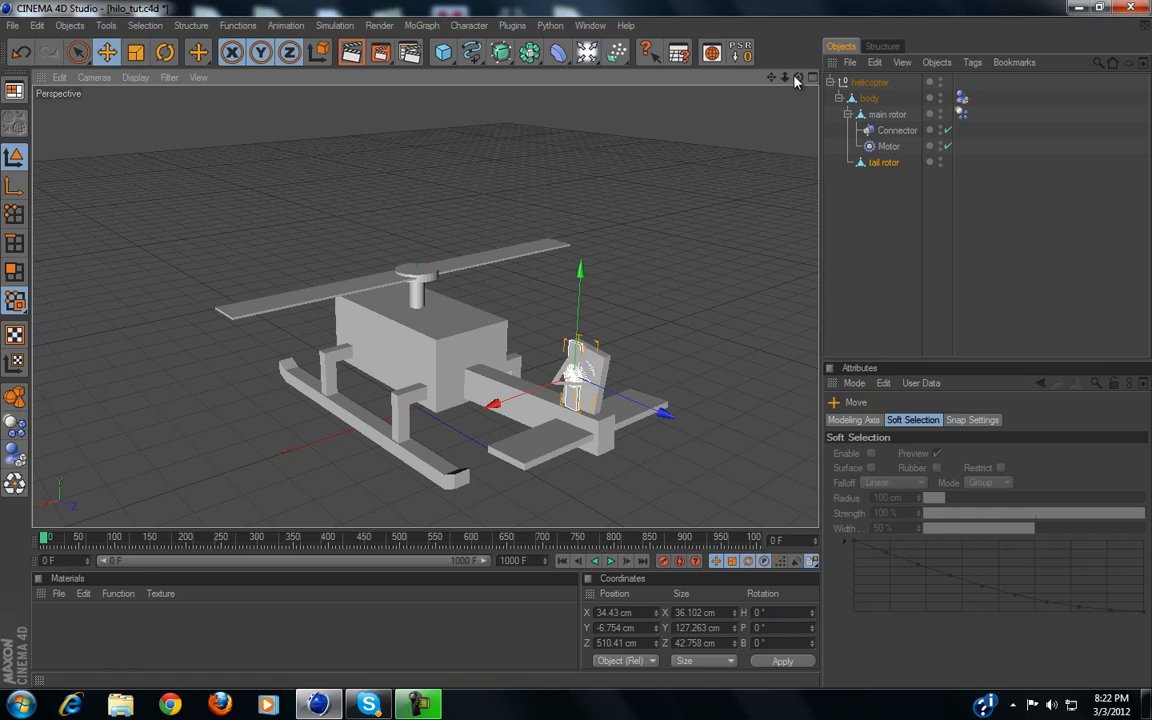
Add an XPresso tag to the helicopter null, and enlarge and reposition its editor window
{"action": "left_click", "coordinate": [866, 86]}
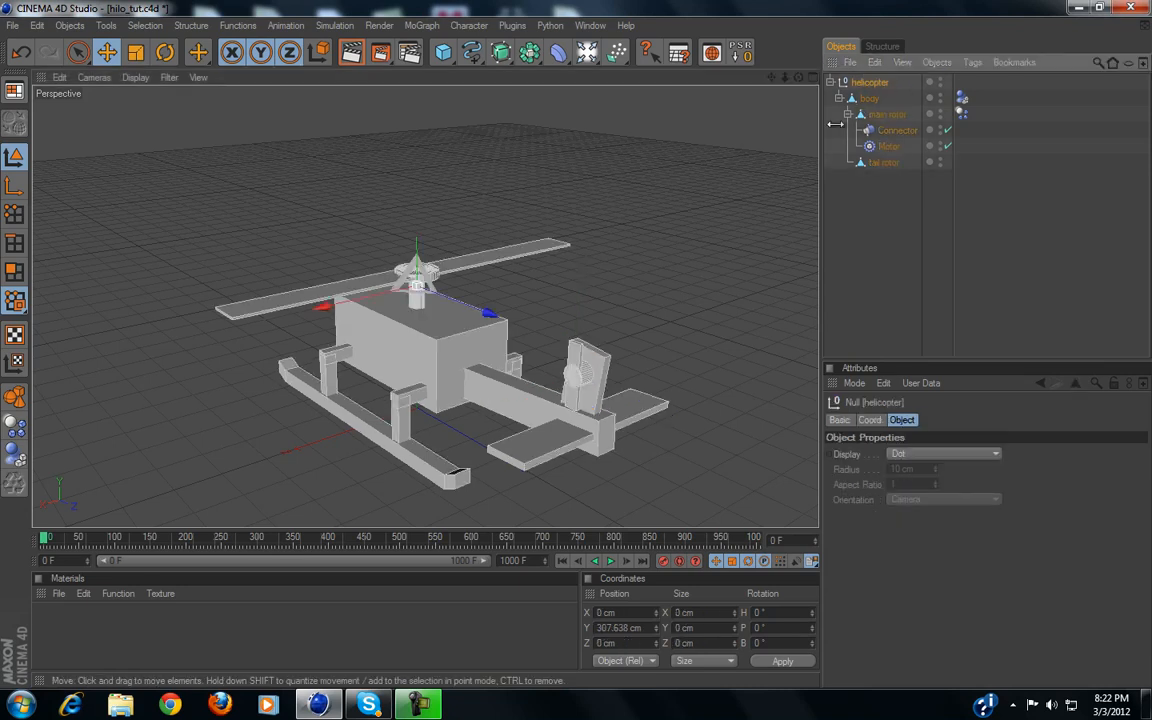
{"action": "right_click", "coordinate": [866, 86]}
{"action": "mouse_move", "coordinate": [916, 92]}
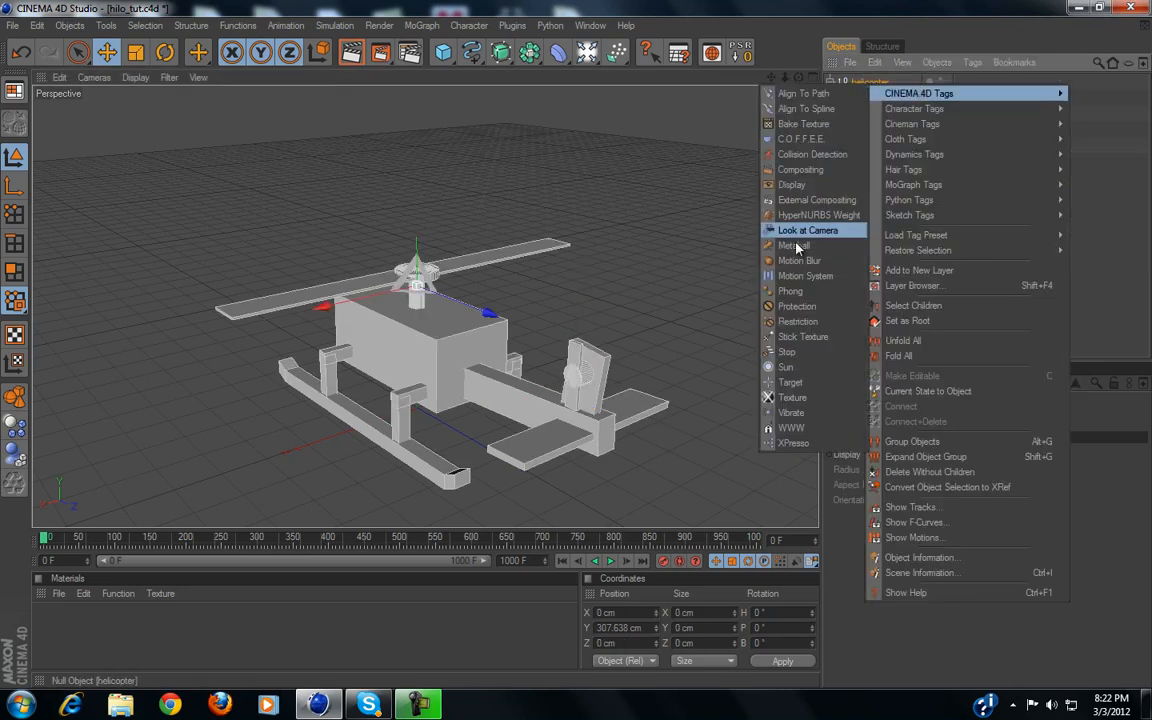
{"action": "left_click", "coordinate": [793, 442]}
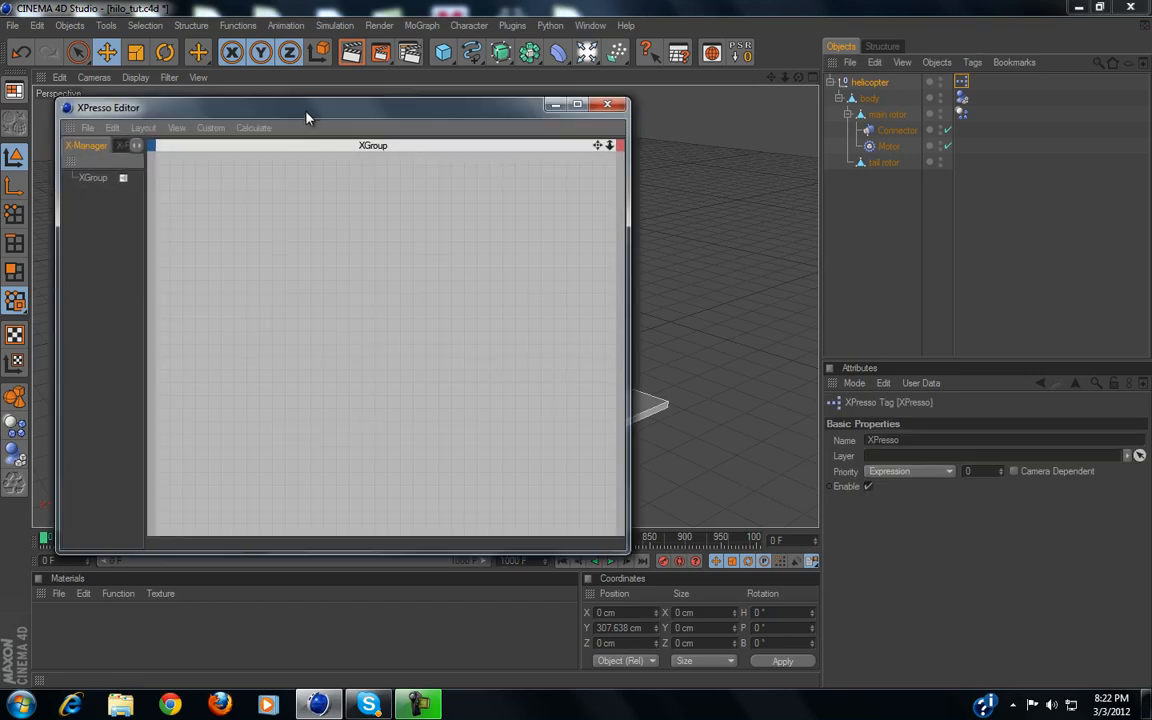
{"action": "left_click_drag", "start_coordinate": [306, 113], "coordinate": [314, 117]}
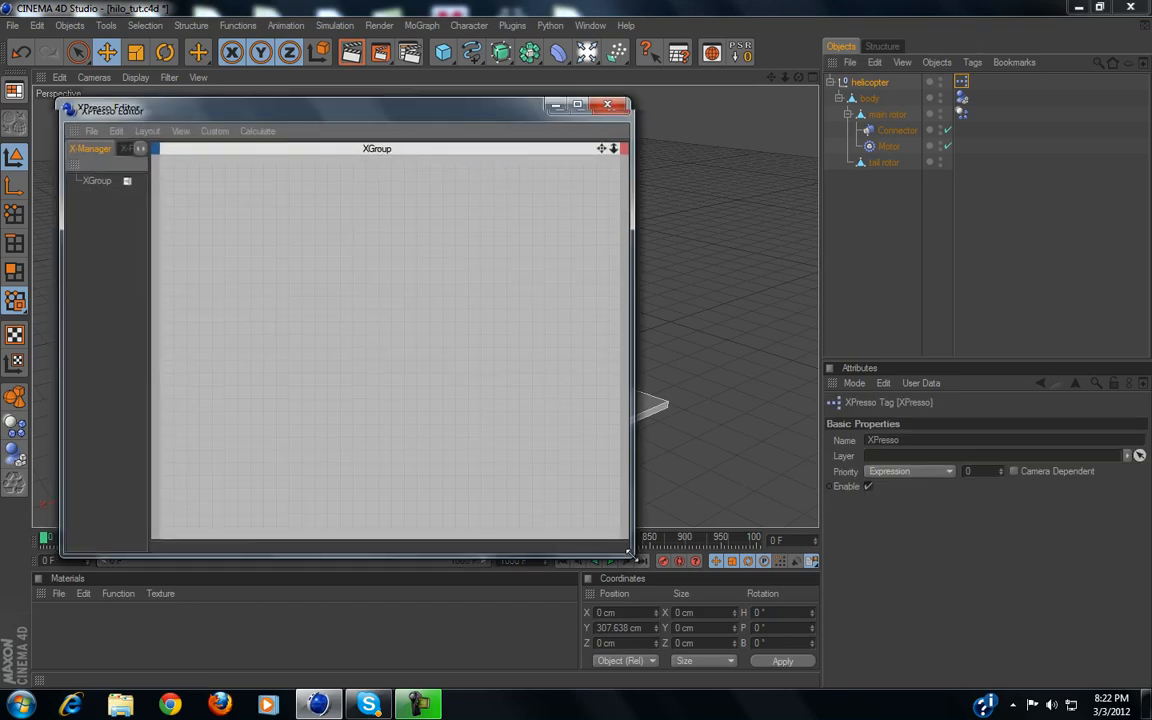
{"action": "left_click_drag", "start_coordinate": [636, 555], "coordinate": [702, 578]}
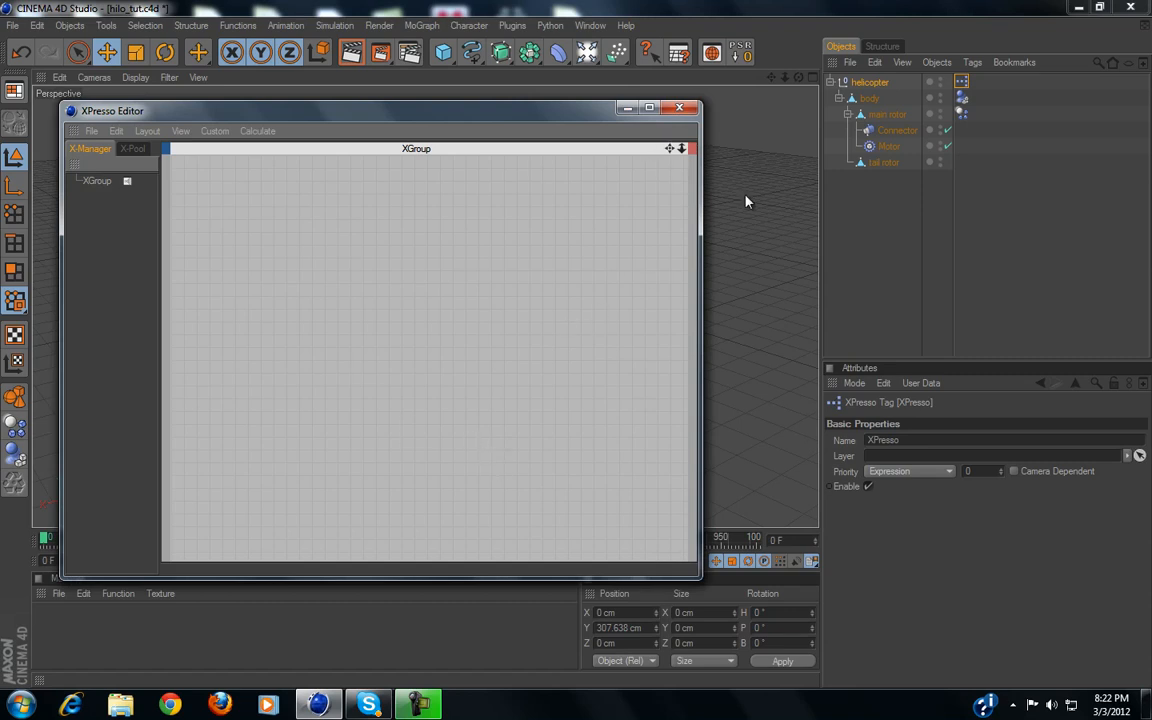
{"action": "left_click_drag", "start_coordinate": [522, 113], "coordinate": [575, 121]}
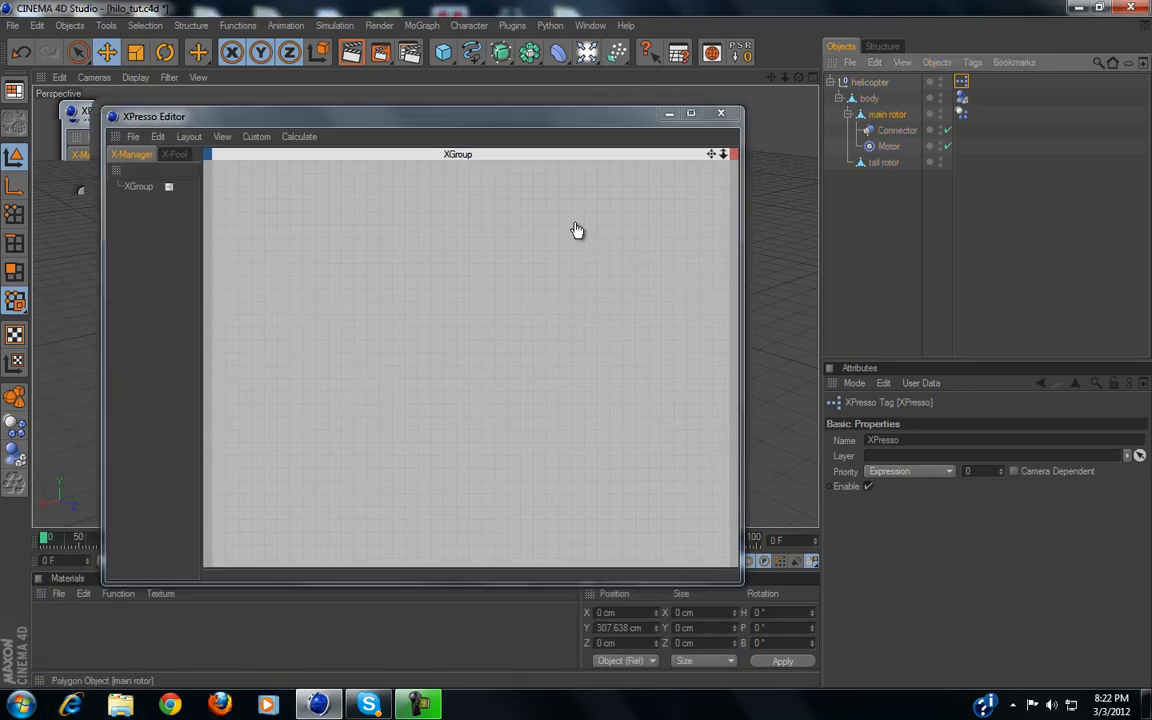
Add the main rotor and tail rotor as nodes in the XPresso graph, enlarged and arranged side by side
{"action": "left_click_drag", "start_coordinate": [334, 261], "coordinate": [333, 260]}
{"action": "left_click_drag", "start_coordinate": [882, 163], "coordinate": [530, 222]}
{"action": "left_click_drag", "start_coordinate": [327, 272], "coordinate": [445, 315]}
{"action": "left_click_drag", "start_coordinate": [401, 278], "coordinate": [353, 260]}
{"action": "left_click_drag", "start_coordinate": [521, 233], "coordinate": [468, 231]}
{"action": "left_click", "coordinate": [469, 216]}
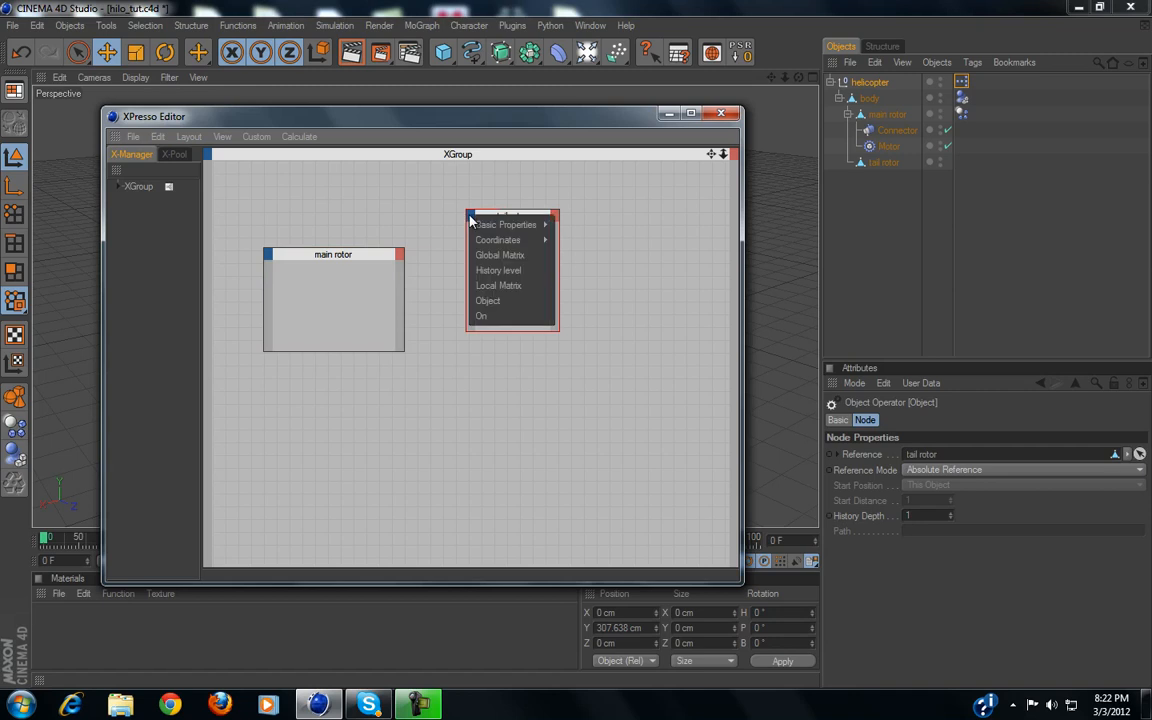
{"action": "mouse_move", "coordinate": [500, 240]}
{"action": "mouse_move", "coordinate": [620, 272]}
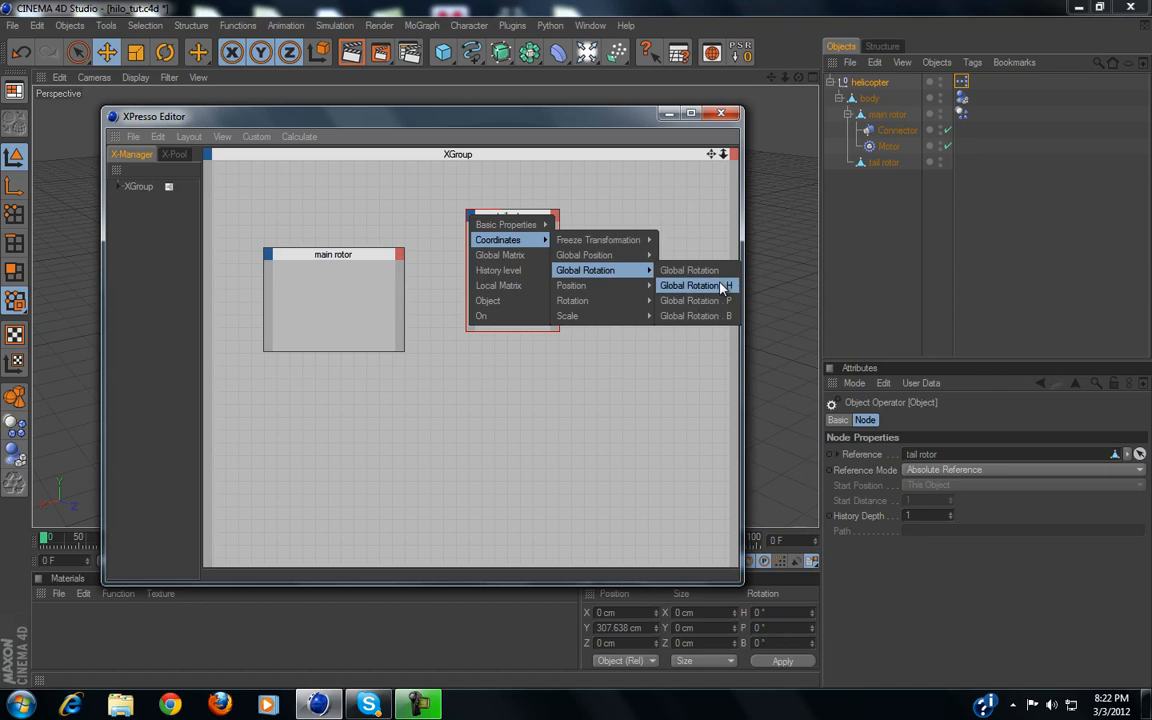
{"action": "left_click", "coordinate": [657, 198]}
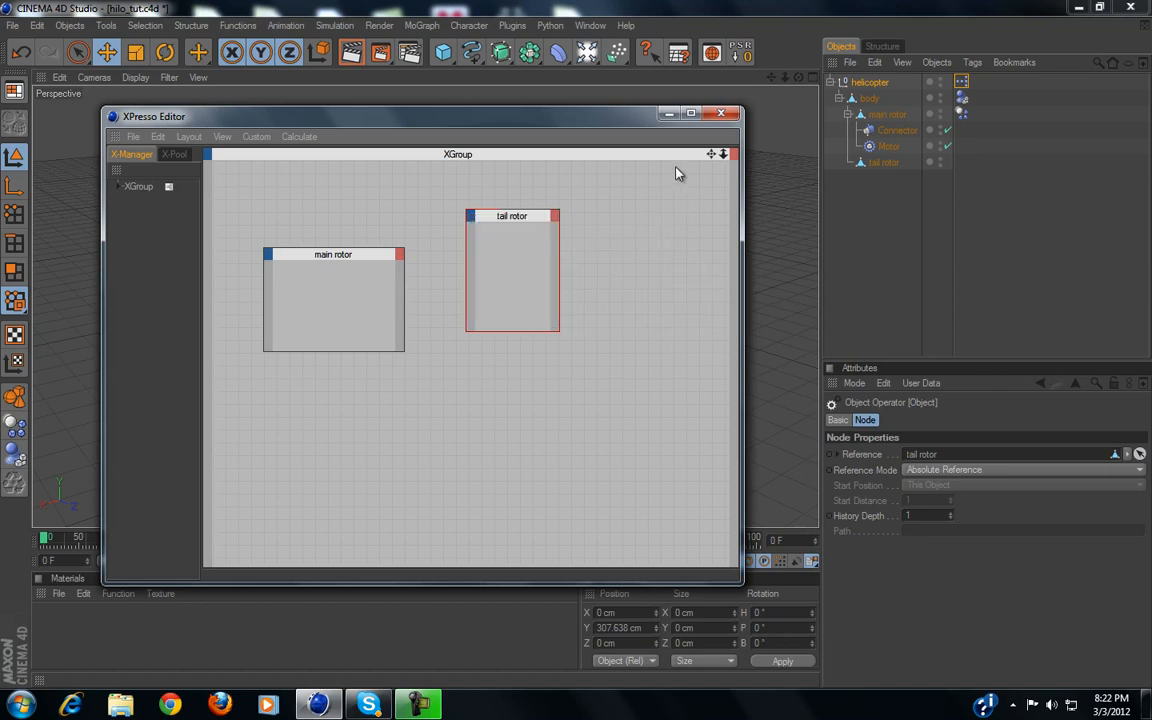
Test-rotate the tail rotor to identify its spin axis, and undo the rotation
{"action": "left_click", "coordinate": [895, 116]}
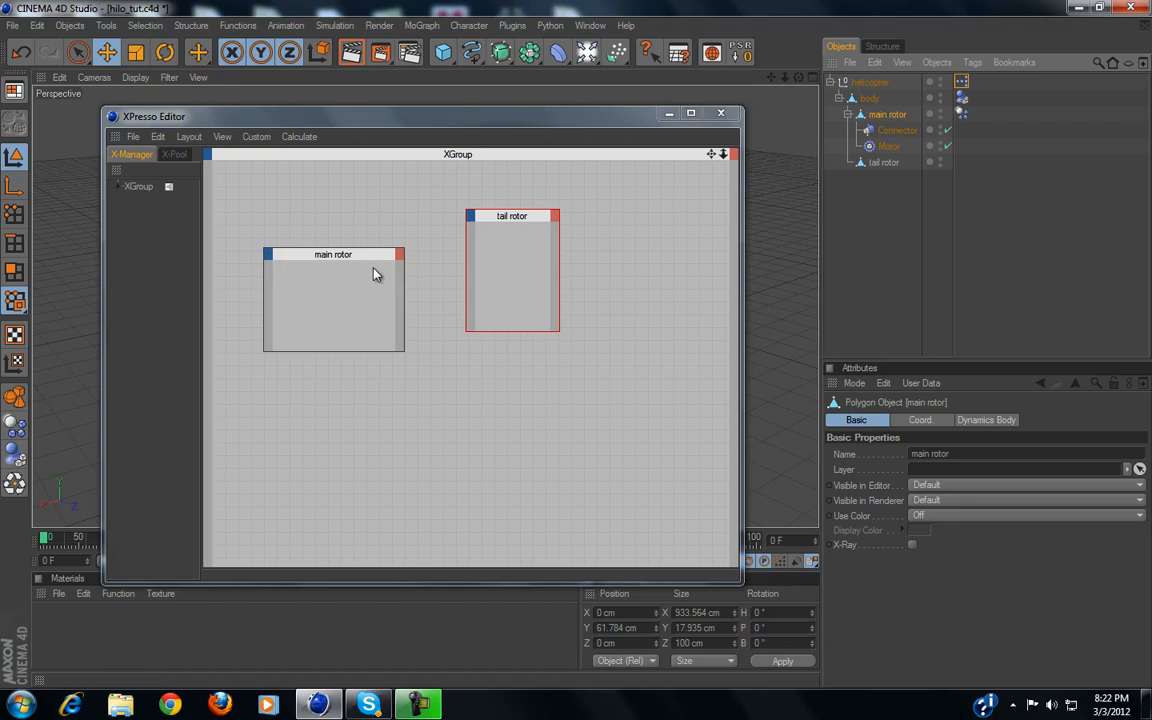
{"action": "left_click_drag", "start_coordinate": [462, 127], "coordinate": [443, 193]}
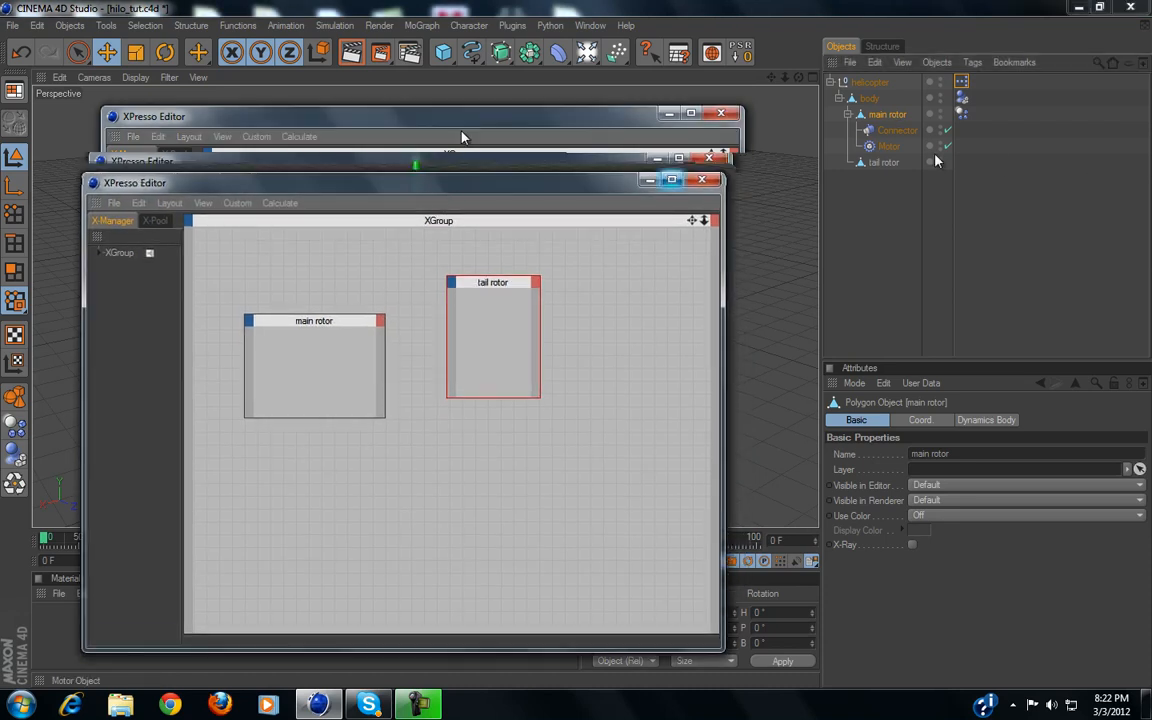
{"action": "left_click", "coordinate": [893, 160]}
{"action": "left_click_drag", "start_coordinate": [548, 182], "coordinate": [433, 504]}
{"action": "left_click", "coordinate": [876, 421]}
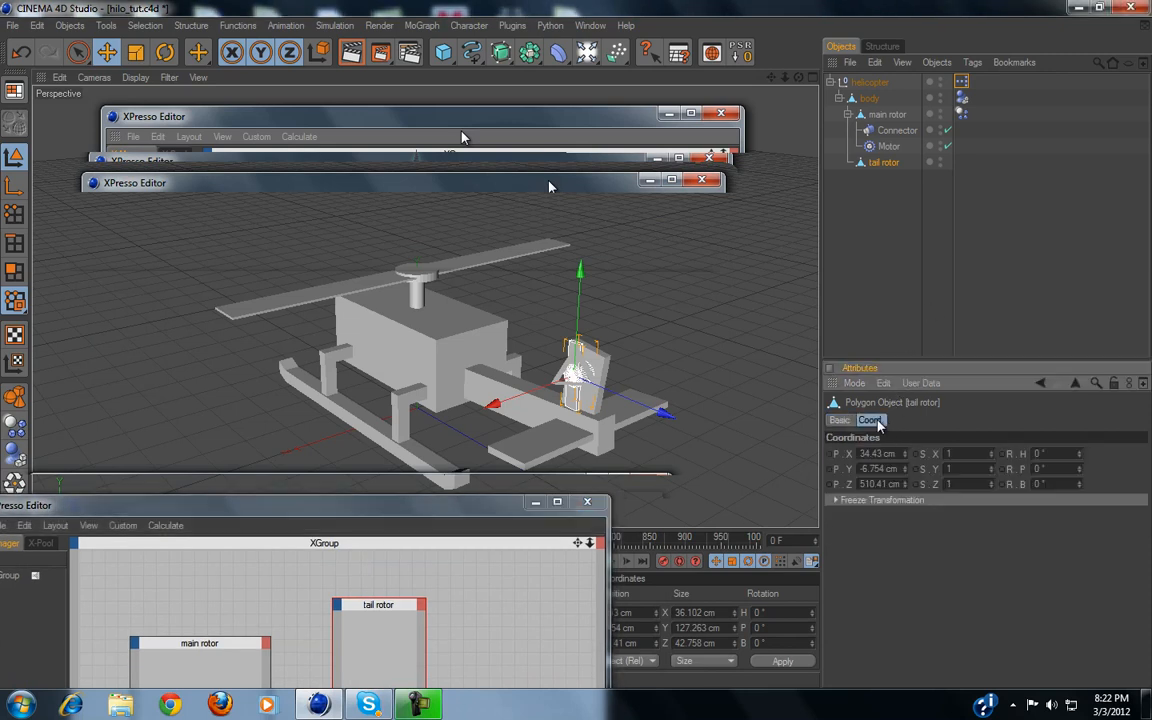
{"action": "left_click", "coordinate": [165, 53]}
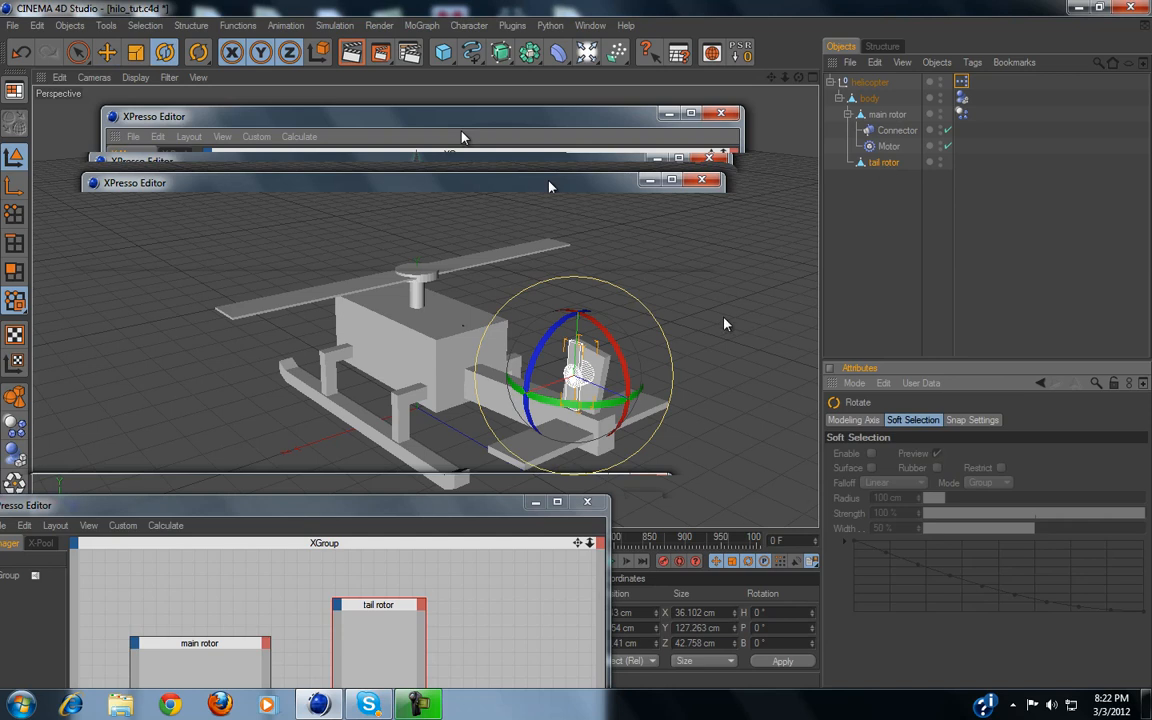
{"action": "left_click_drag", "start_coordinate": [636, 400], "coordinate": [607, 377]}
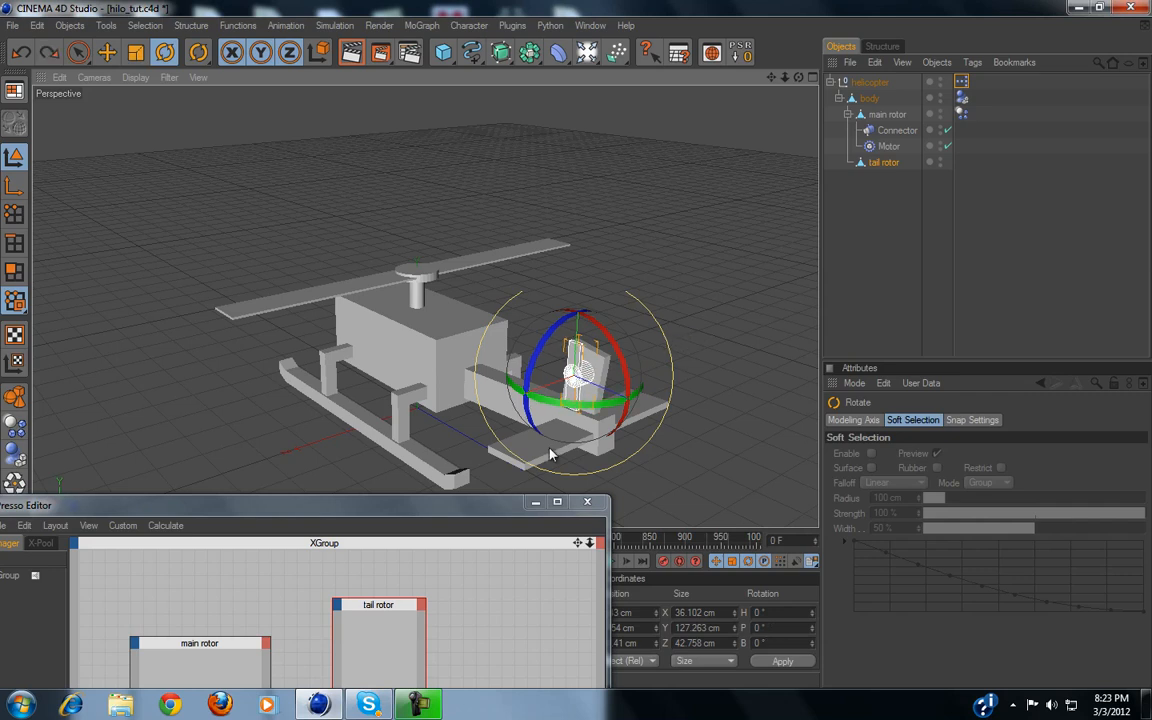
Add a Global Rotation . P input port to the tail rotor node in the XPresso graph
{"action": "left_click_drag", "start_coordinate": [491, 508], "coordinate": [619, 298]}
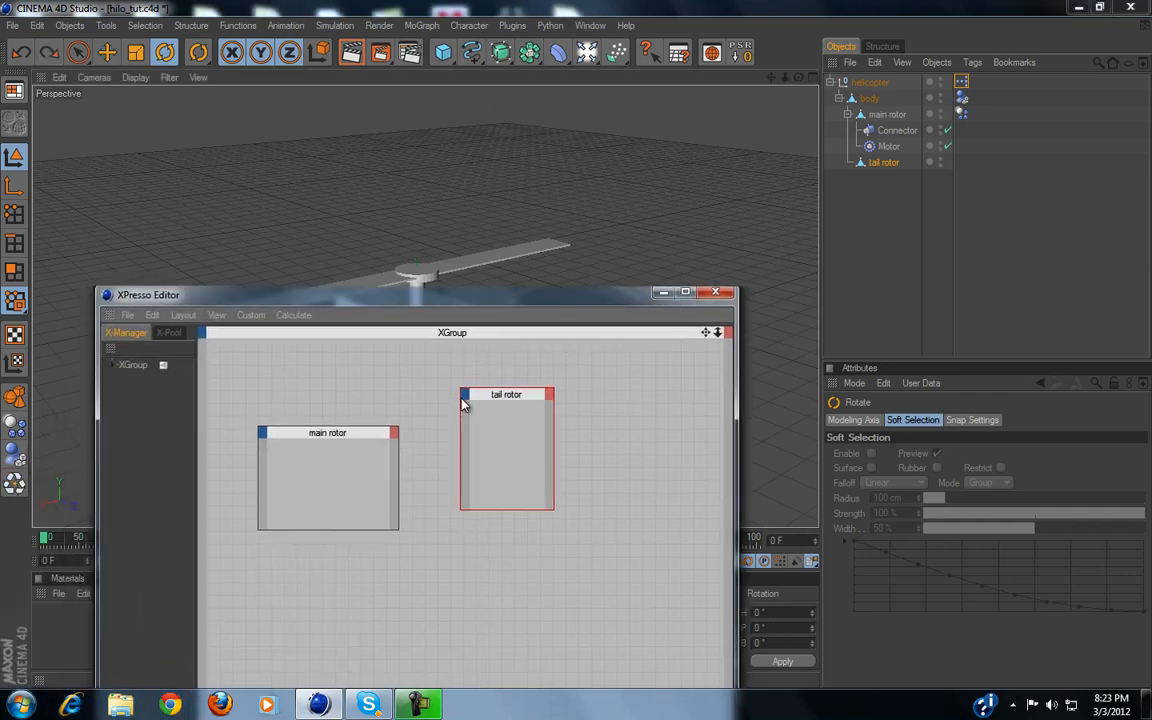
{"action": "left_click", "coordinate": [460, 397]}
{"action": "mouse_move", "coordinate": [495, 421]}
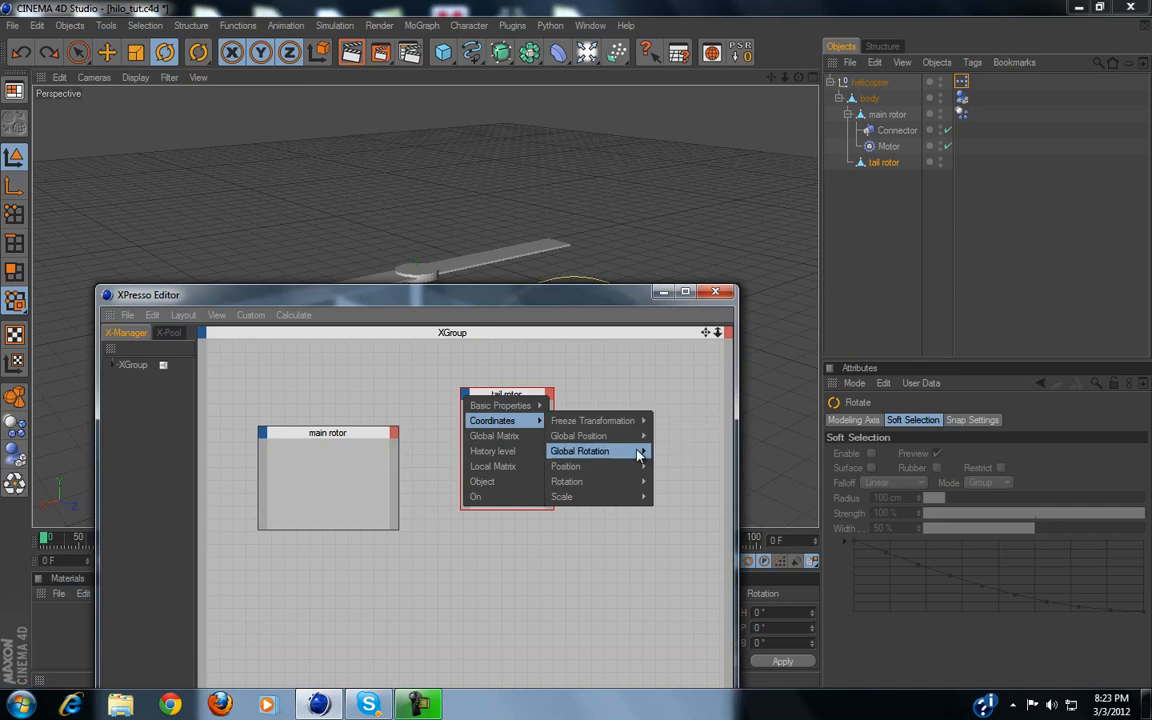
{"action": "mouse_move", "coordinate": [641, 454]}
{"action": "left_click", "coordinate": [709, 483]}
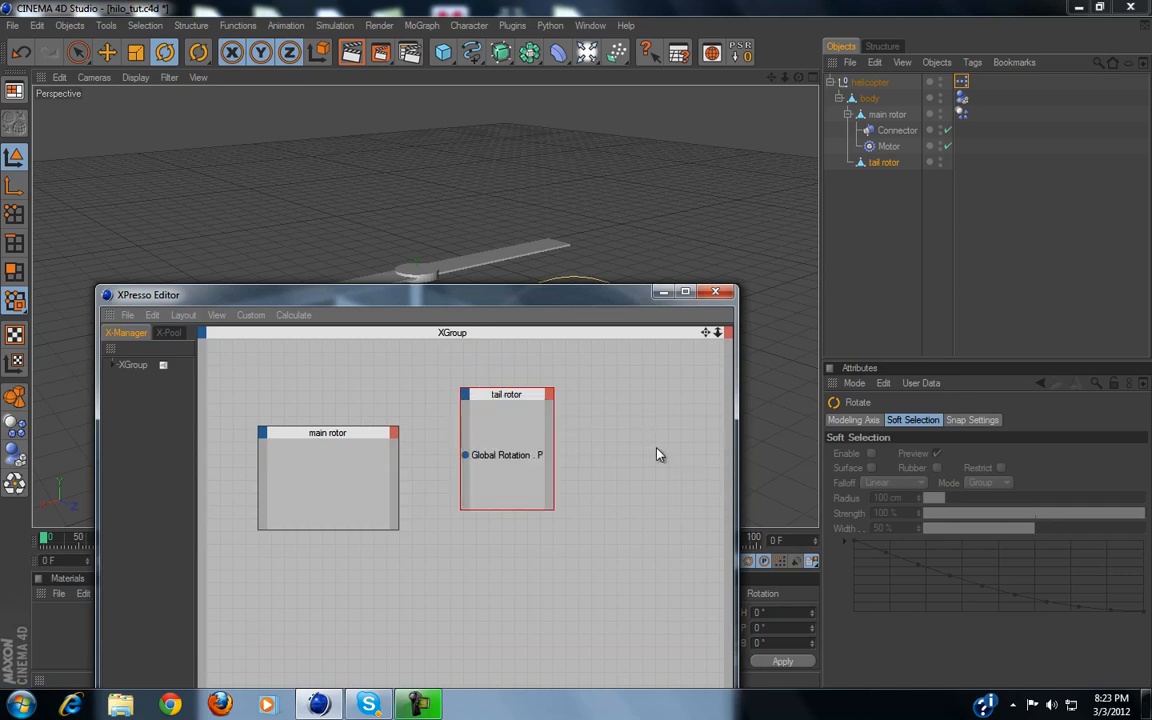
Scrub the timeline to frame 119 with the main rotor selected to check which of its rotation coordinates changes
{"action": "left_click_drag", "start_coordinate": [494, 303], "coordinate": [448, 498]}
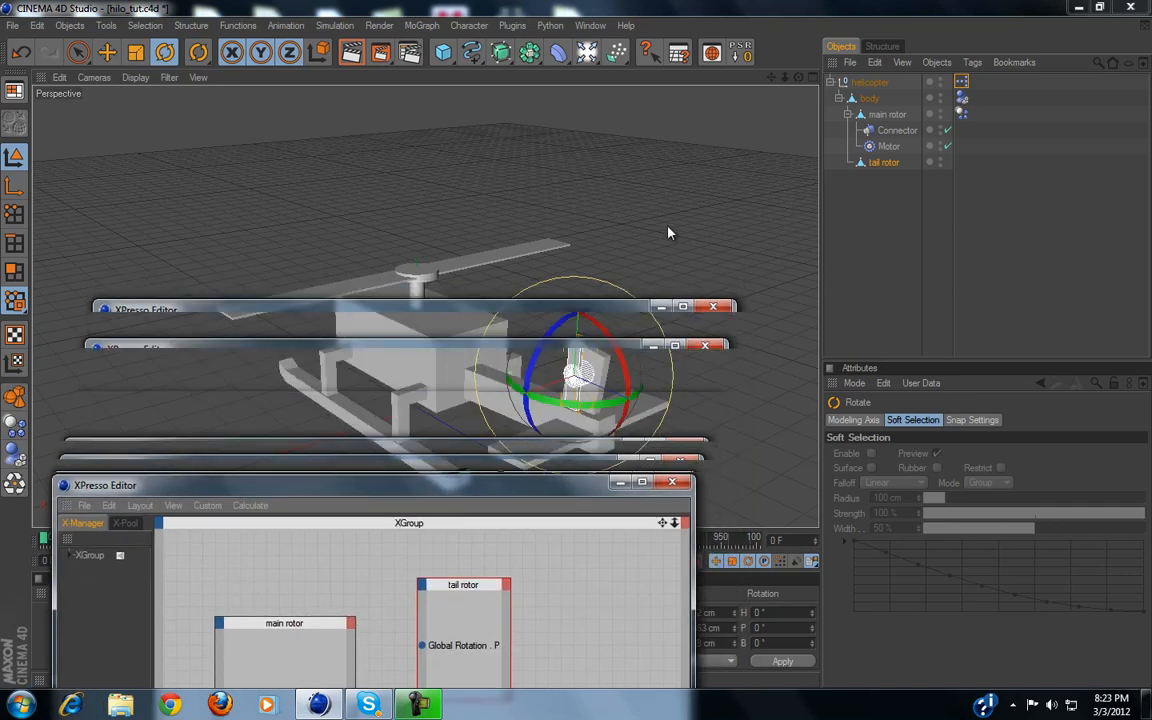
{"action": "left_click", "coordinate": [885, 115]}
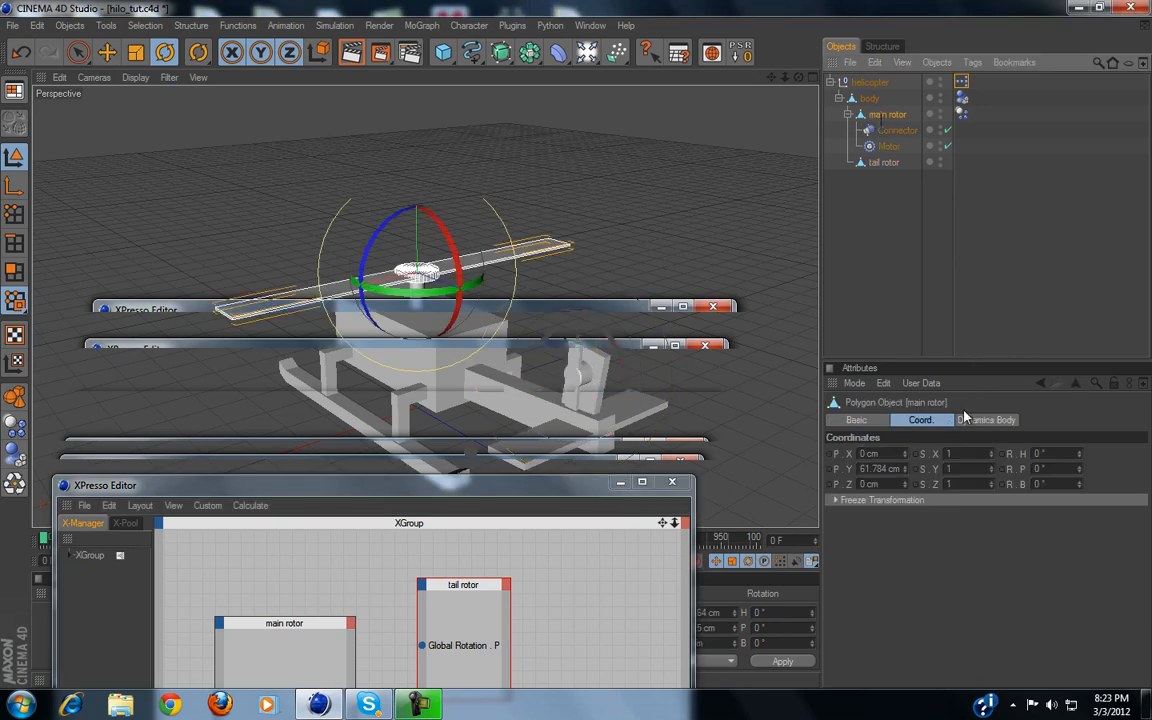
{"action": "left_click_drag", "start_coordinate": [418, 492], "coordinate": [728, 648]}
{"action": "left_click_drag", "start_coordinate": [42, 540], "coordinate": [128, 540]}
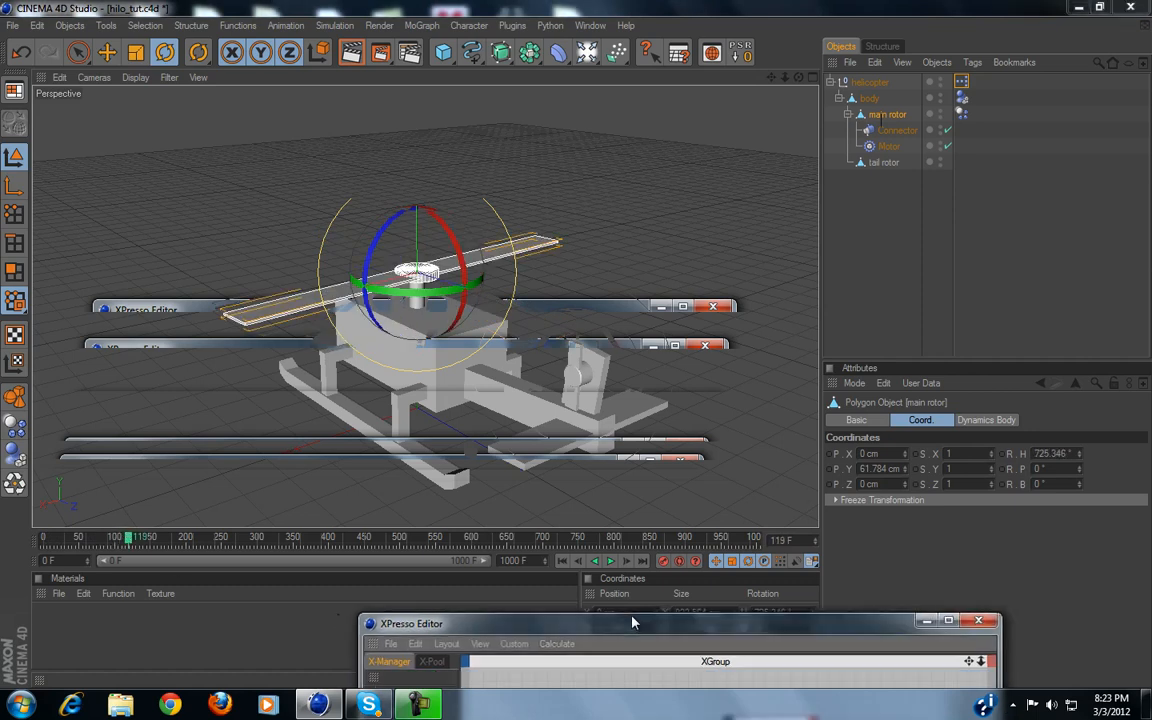
Add a Global Rotation . H output port to the main rotor node in the XPresso graph
{"action": "left_click_drag", "start_coordinate": [580, 641], "coordinate": [477, 258]}
{"action": "left_click", "coordinate": [558, 398]}
{"action": "mouse_move", "coordinate": [600, 421]}
{"action": "mouse_move", "coordinate": [705, 452]}
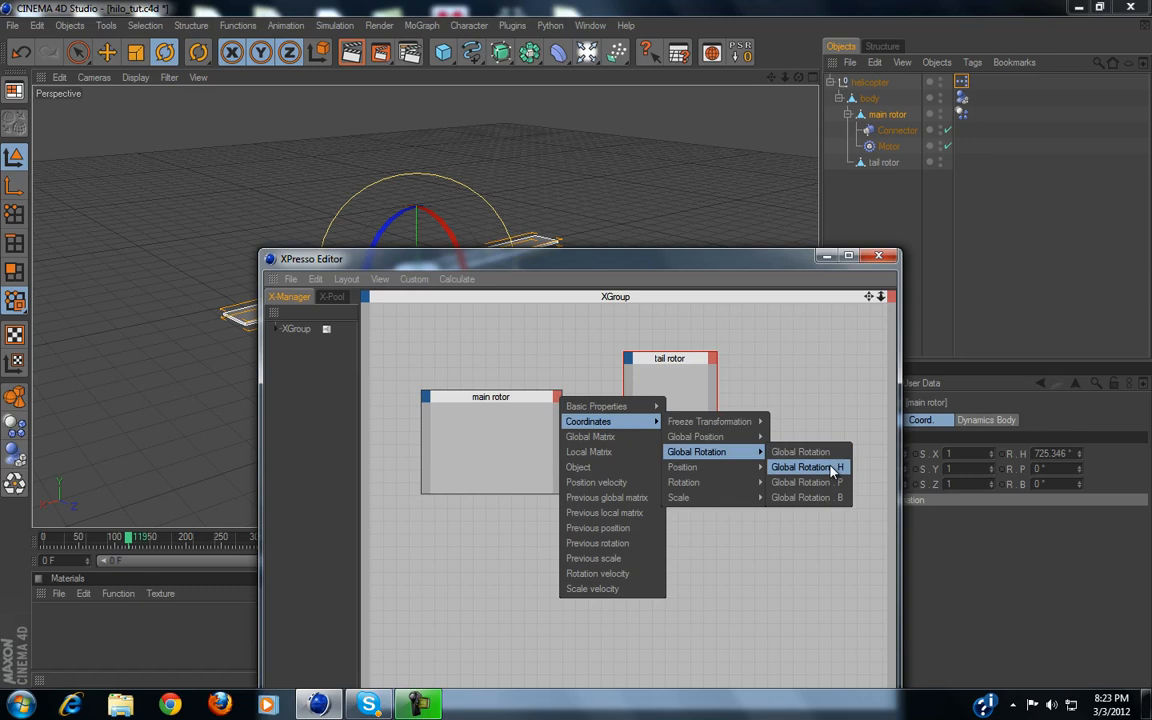
{"action": "left_click", "coordinate": [818, 467]}
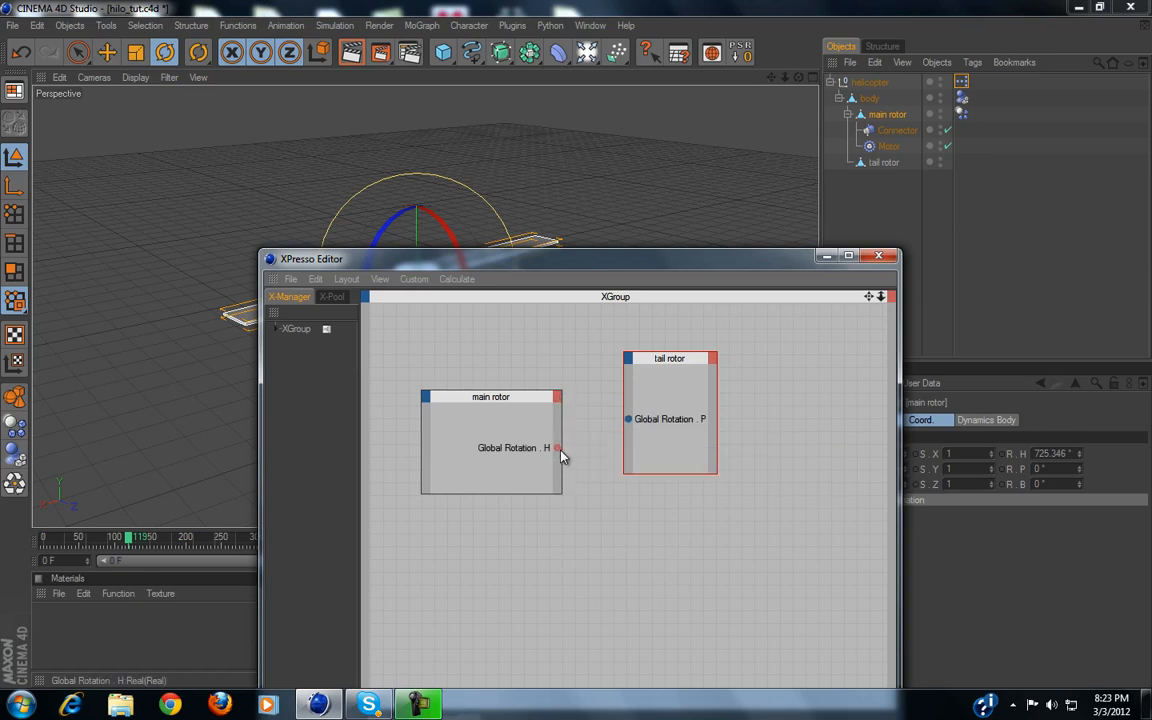
Connect the main rotor's Global Rotation . H output to the tail rotor's Global Rotation . P input and close the XPresso Editor
{"action": "left_click_drag", "start_coordinate": [632, 418], "coordinate": [631, 419]}
{"action": "left_click_drag", "start_coordinate": [717, 262], "coordinate": [604, 351]}
{"action": "left_click", "coordinate": [765, 345]}
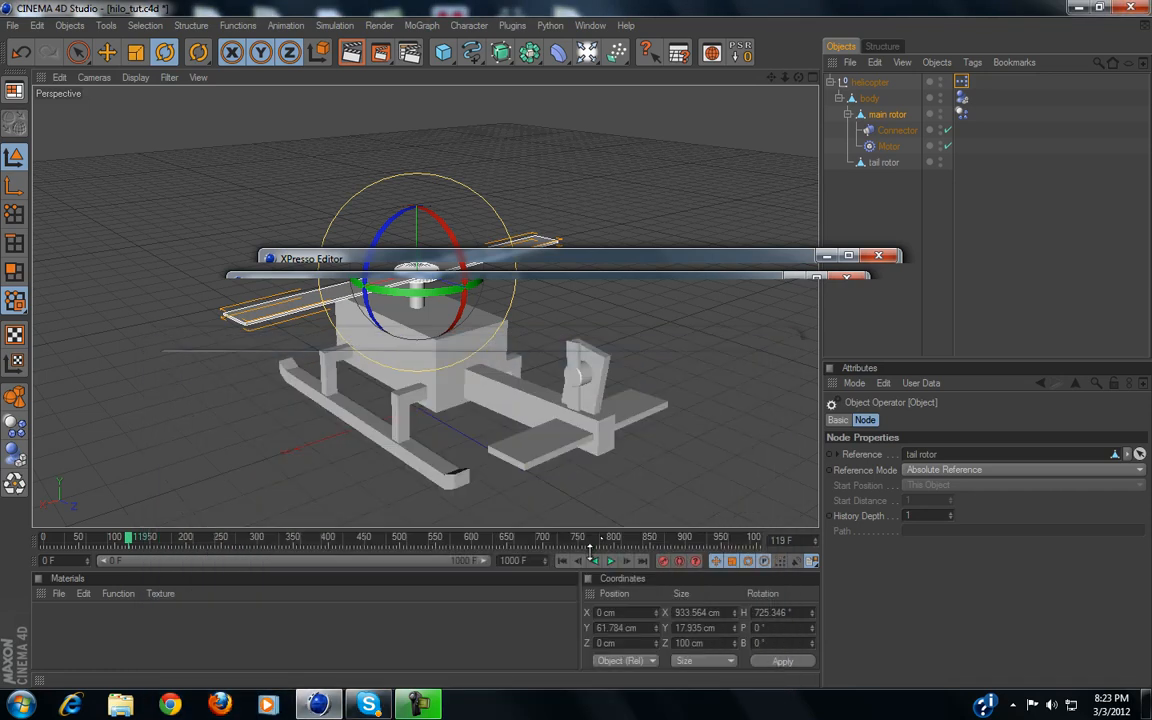
Play the simulation from frame 0 with nothing selected to check both rotors, stop it and return to the first frame
{"action": "left_click", "coordinate": [1023, 275]}
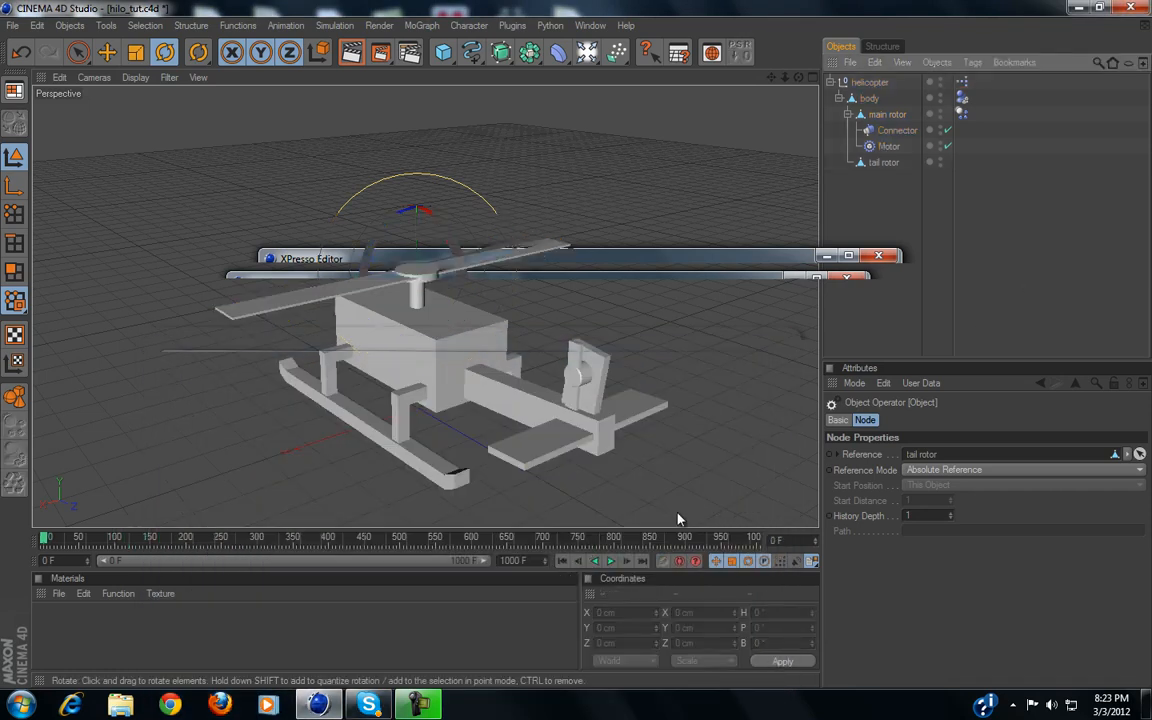
{"action": "left_click", "coordinate": [612, 562]}
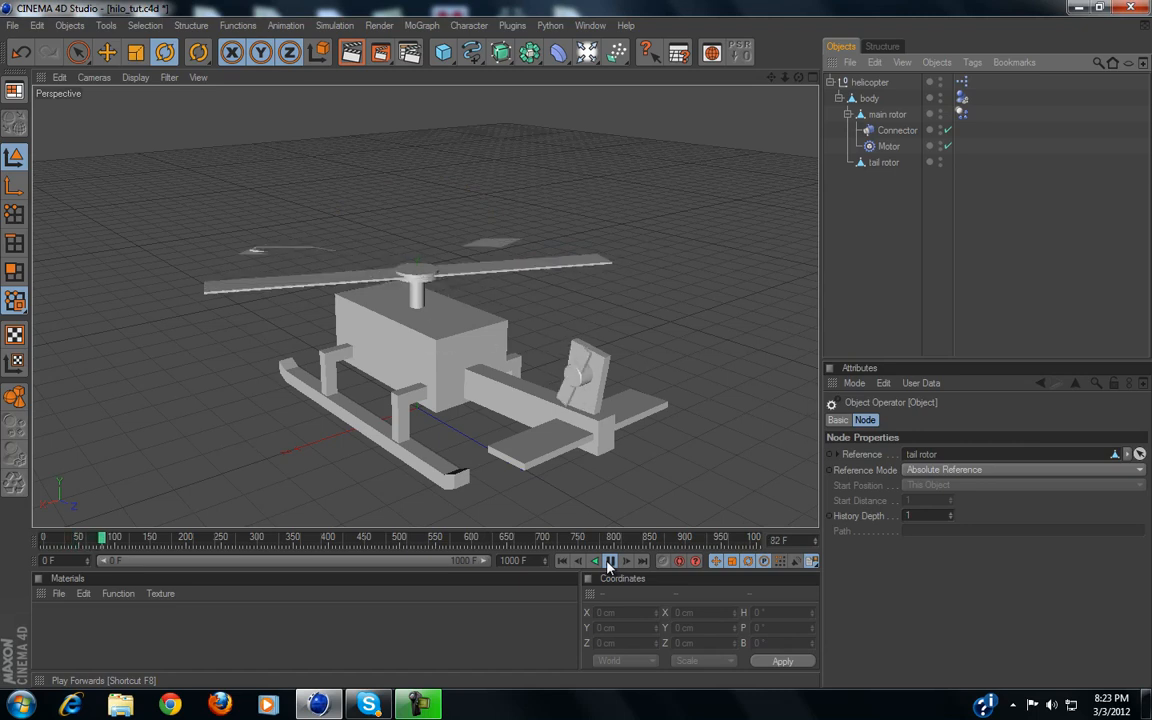
{"action": "left_click", "coordinate": [608, 562]}
{"action": "left_click", "coordinate": [560, 561]}
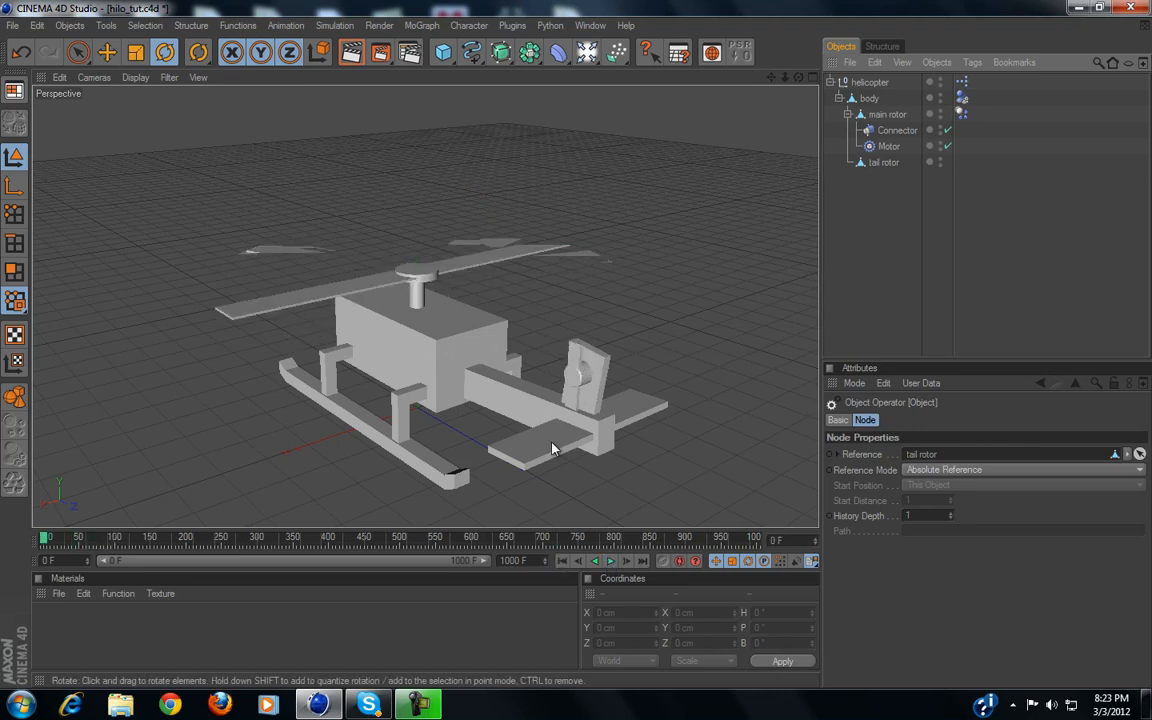
Add a Floor object to the scene beneath the helicopter
{"action": "left_click_drag", "start_coordinate": [537, 291], "coordinate": [755, 253], "text": "alt"}
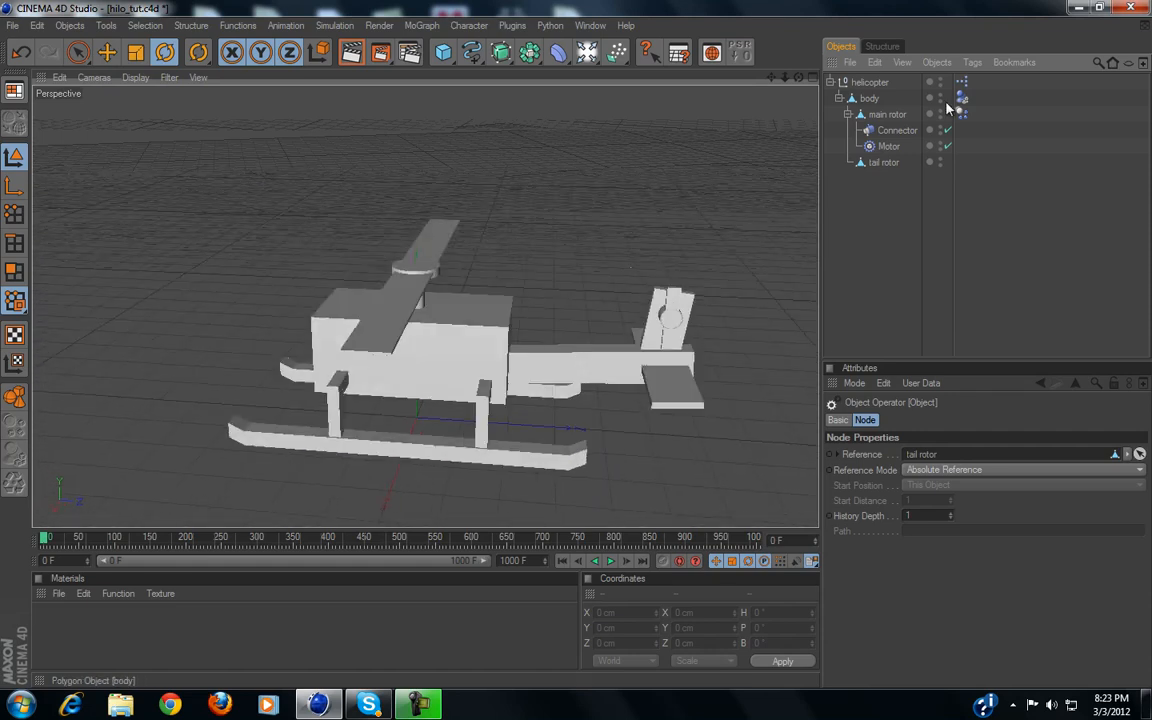
{"action": "left_click_drag", "start_coordinate": [559, 57], "coordinate": [745, 181]}
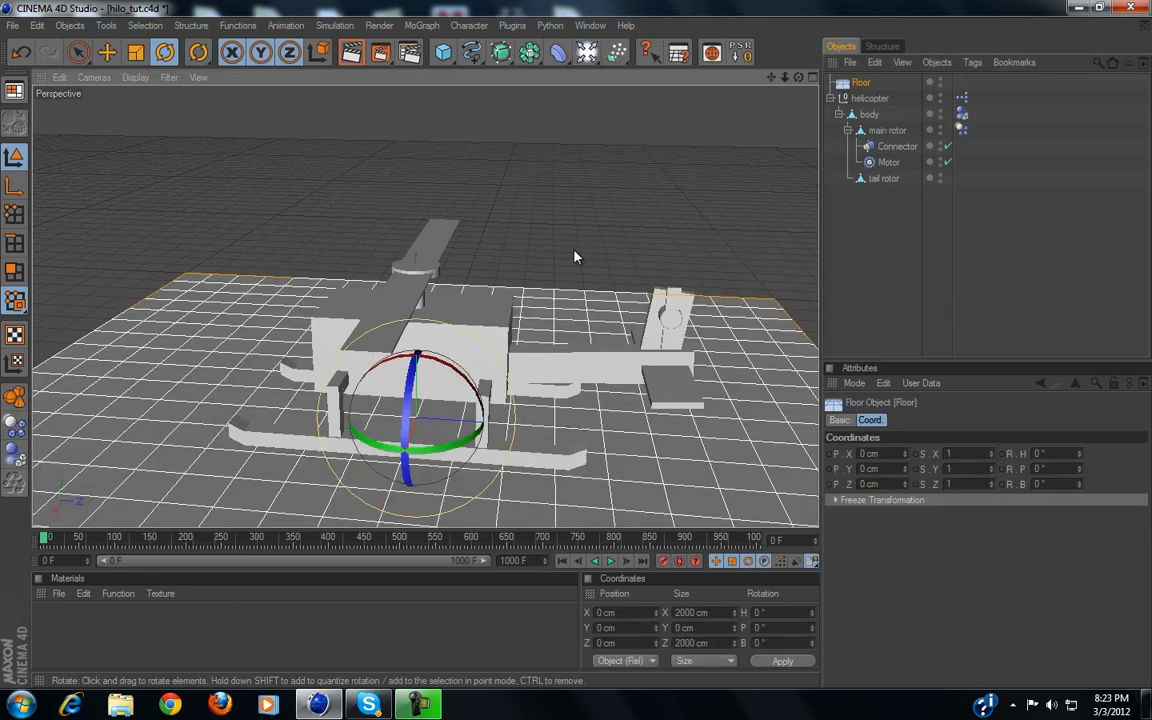
Replace the Floor object with a Plane object beneath the helicopter
{"action": "scroll", "coordinate": [167, 288], "scroll_direction": "down", "scroll_amount": 3}
{"action": "scroll", "coordinate": [167, 288], "scroll_direction": "up", "scroll_amount": 3}
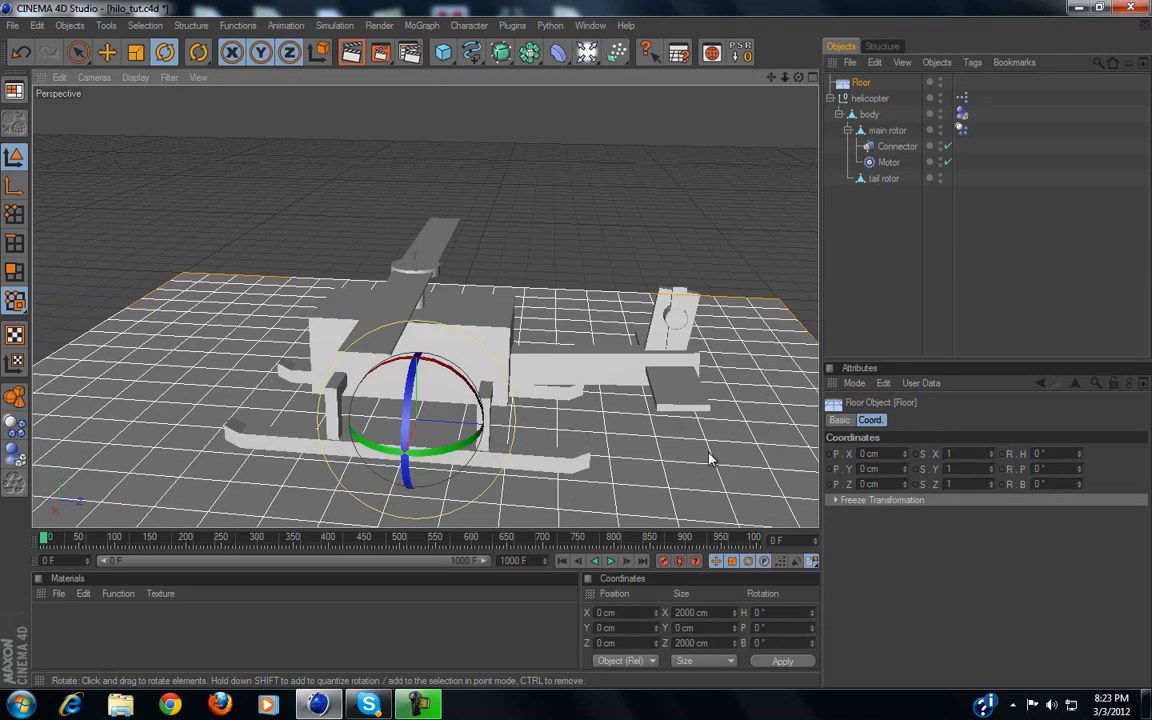
{"action": "key", "text": "Delete"}
{"action": "left_click_drag", "start_coordinate": [448, 52], "coordinate": [567, 103]}
Stretch the plane to about 12610 cm wide and 9344 cm high, and make it a dynamics collider body
{"action": "scroll", "coordinate": [516, 149], "scroll_direction": "down", "scroll_amount": 5}
{"action": "left_click_drag", "start_coordinate": [463, 356], "coordinate": [860, 346]}
{"action": "scroll", "coordinate": [445, 366], "scroll_direction": "down", "scroll_amount": 5}
{"action": "scroll", "coordinate": [430, 373], "scroll_direction": "up", "scroll_amount": 3}
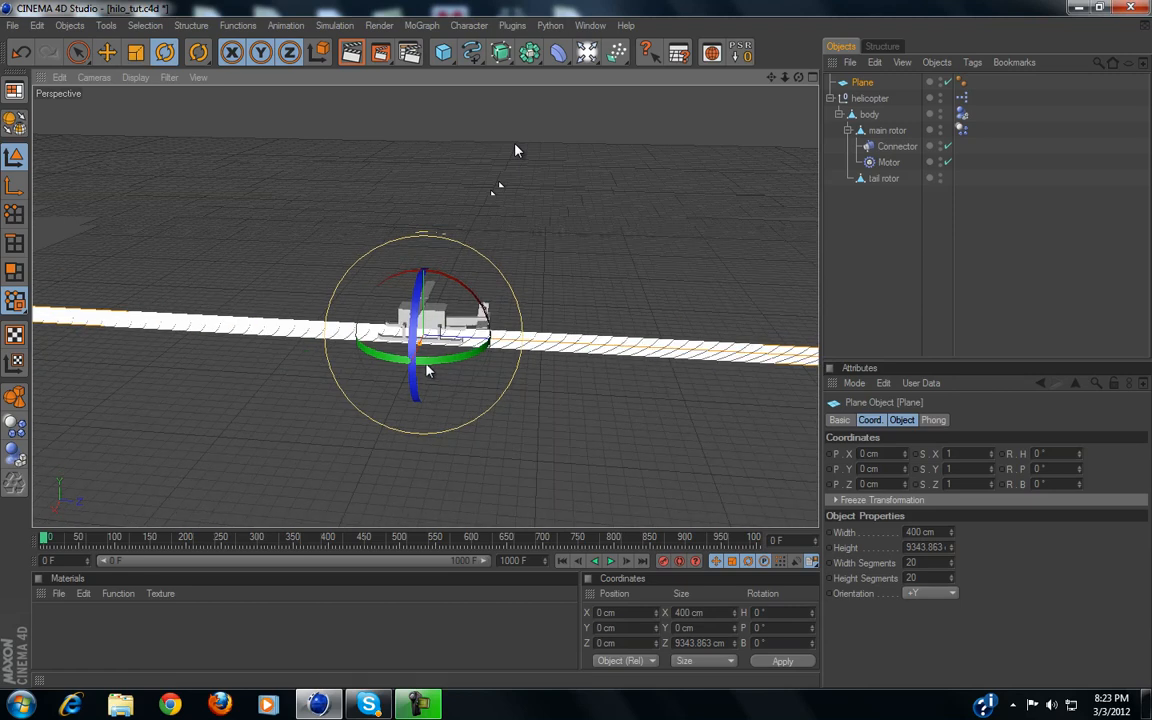
{"action": "left_click_drag", "start_coordinate": [420, 353], "coordinate": [576, 368]}
{"action": "scroll", "coordinate": [376, 345], "scroll_direction": "up", "scroll_amount": 2}
{"action": "scroll", "coordinate": [373, 345], "scroll_direction": "up", "scroll_amount": 3}
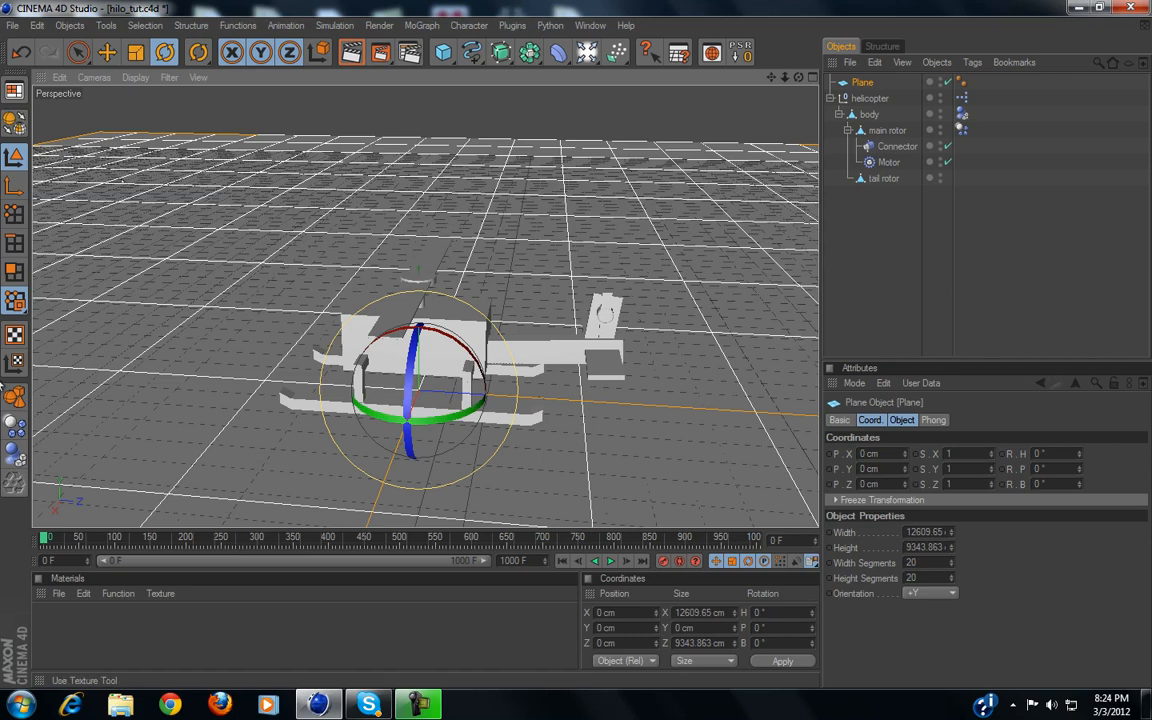
{"action": "left_click", "coordinate": [14, 453]}
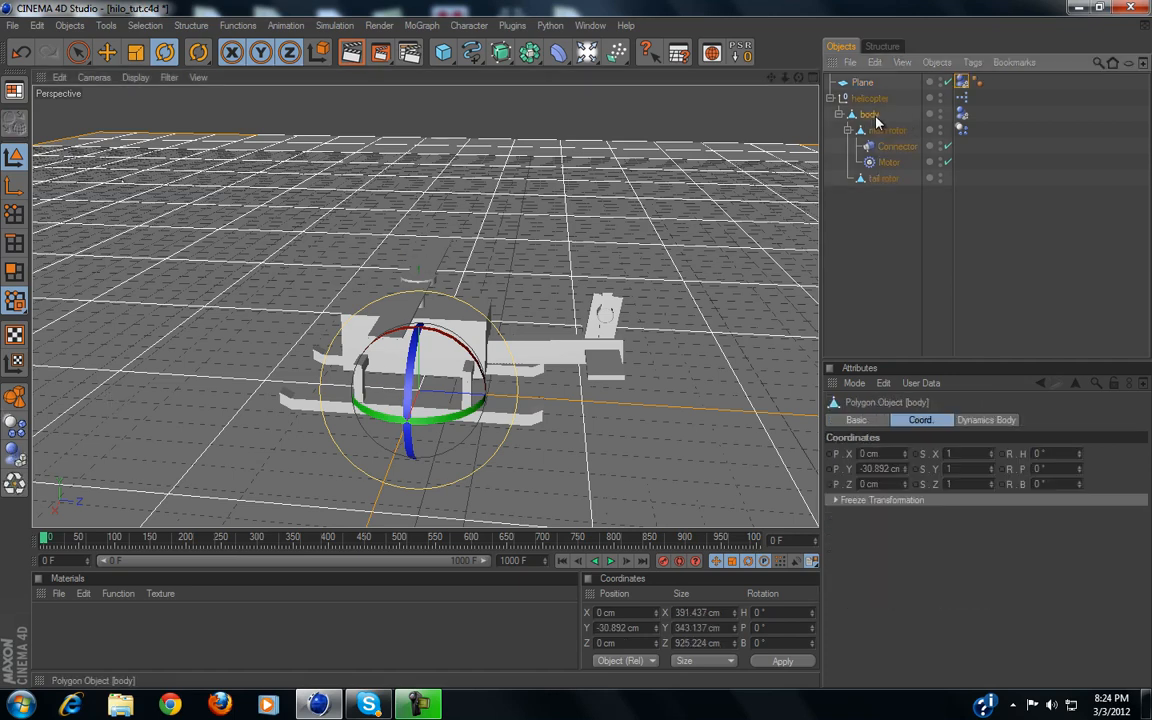
Set Dynamic to On in the helicopter body's dynamics tag
{"action": "left_click", "coordinate": [870, 115]}
{"action": "left_click", "coordinate": [962, 114]}
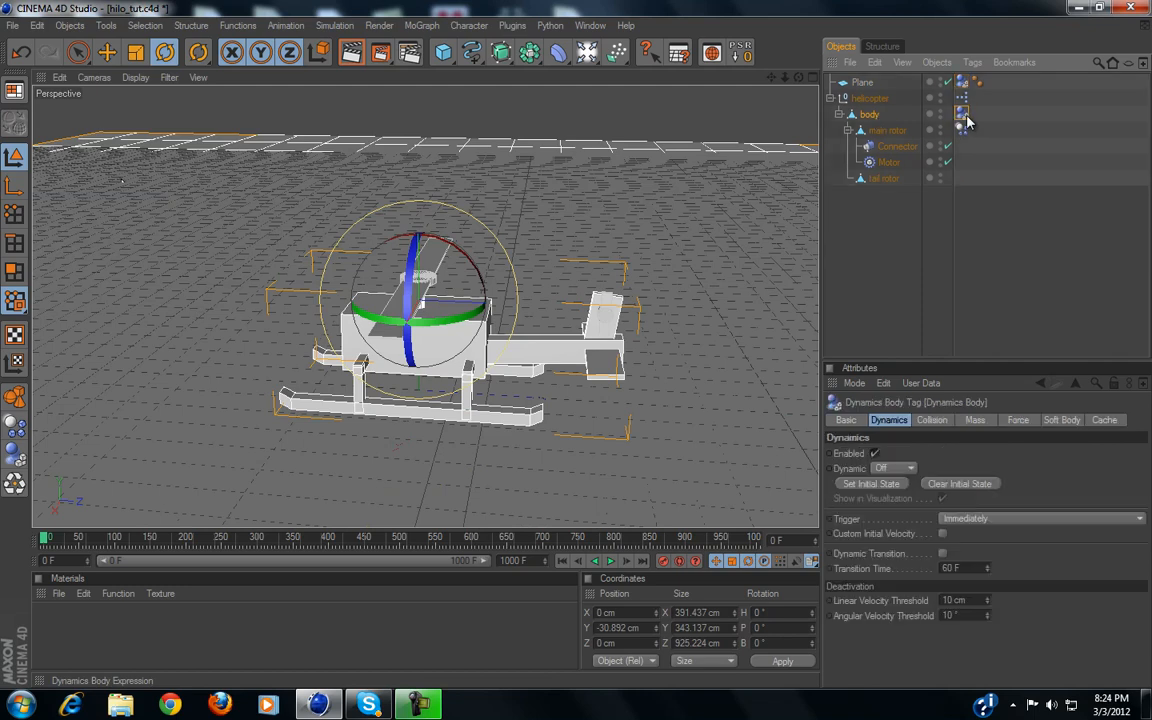
{"action": "left_click", "coordinate": [896, 467]}
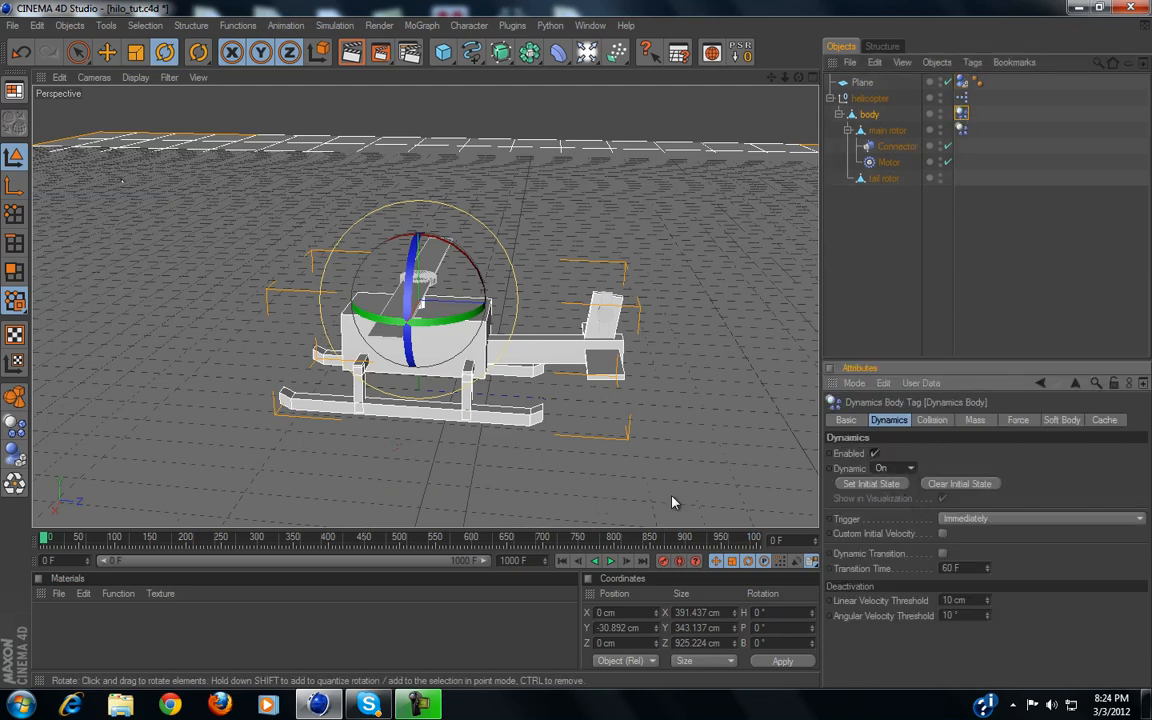
Play the simulation twice, the second time with nothing selected, to check the helicopter's behaviour on the plane, and return to frame 0
{"action": "left_click", "coordinate": [611, 561]}
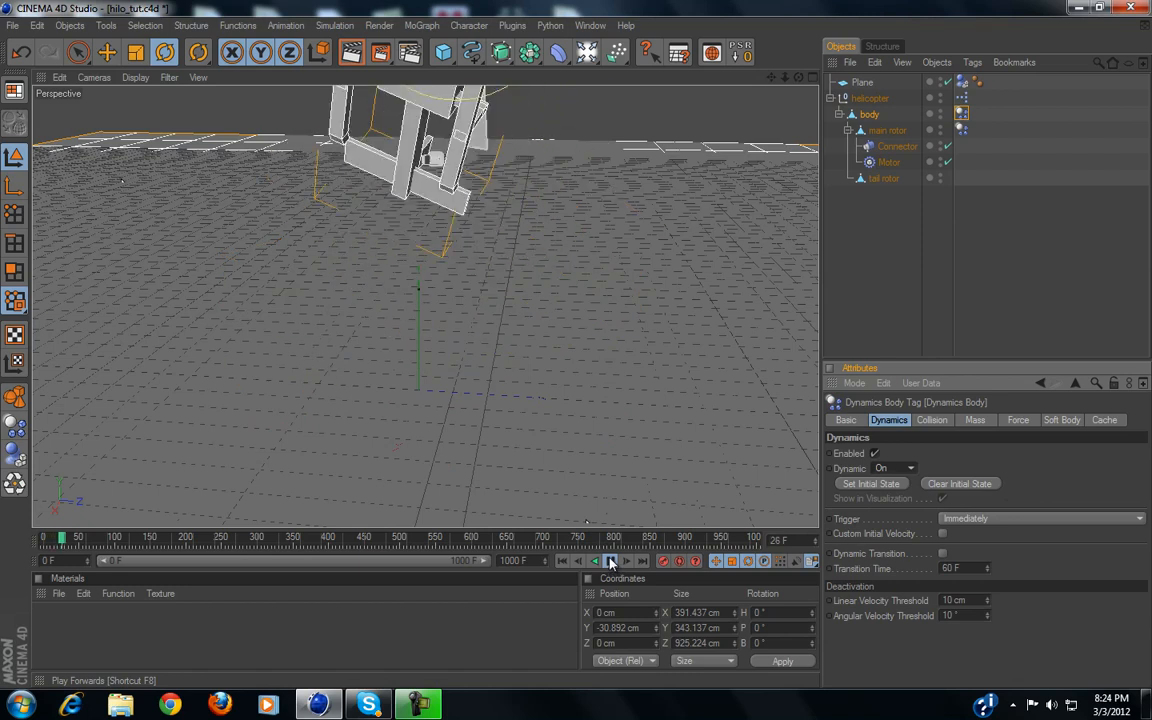
{"action": "left_click", "coordinate": [565, 561]}
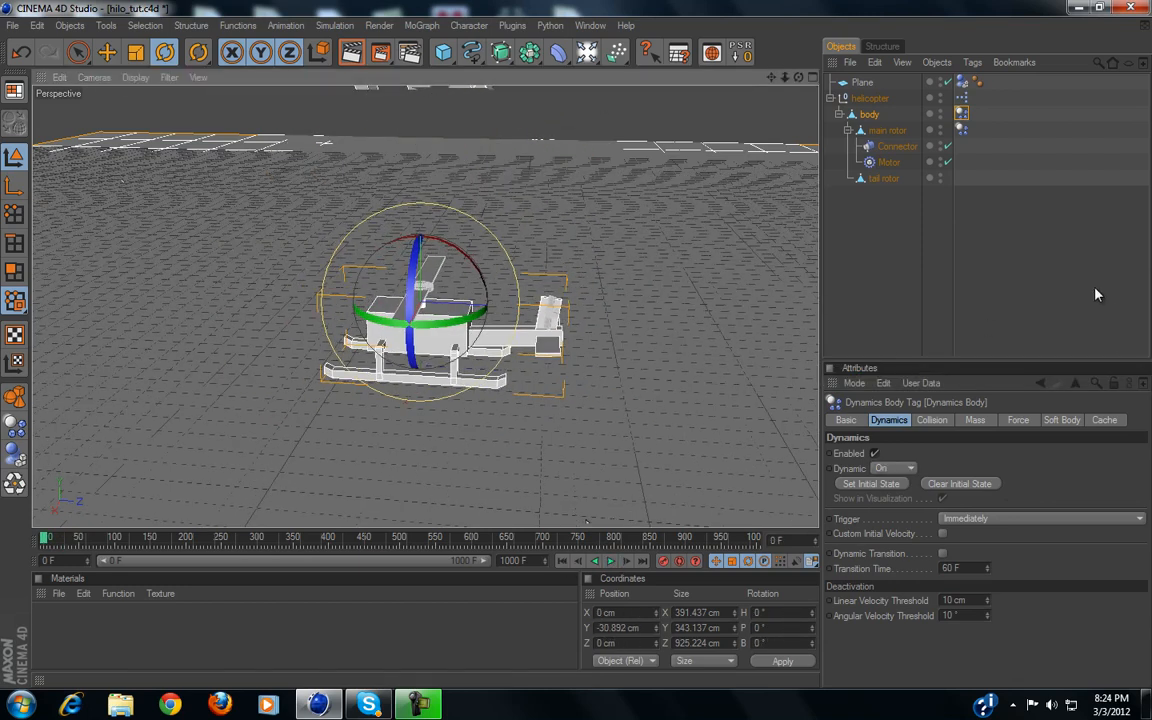
{"action": "left_click", "coordinate": [1097, 290]}
{"action": "scroll", "coordinate": [494, 326], "scroll_direction": "down", "scroll_amount": 8}
{"action": "left_click", "coordinate": [611, 561]}
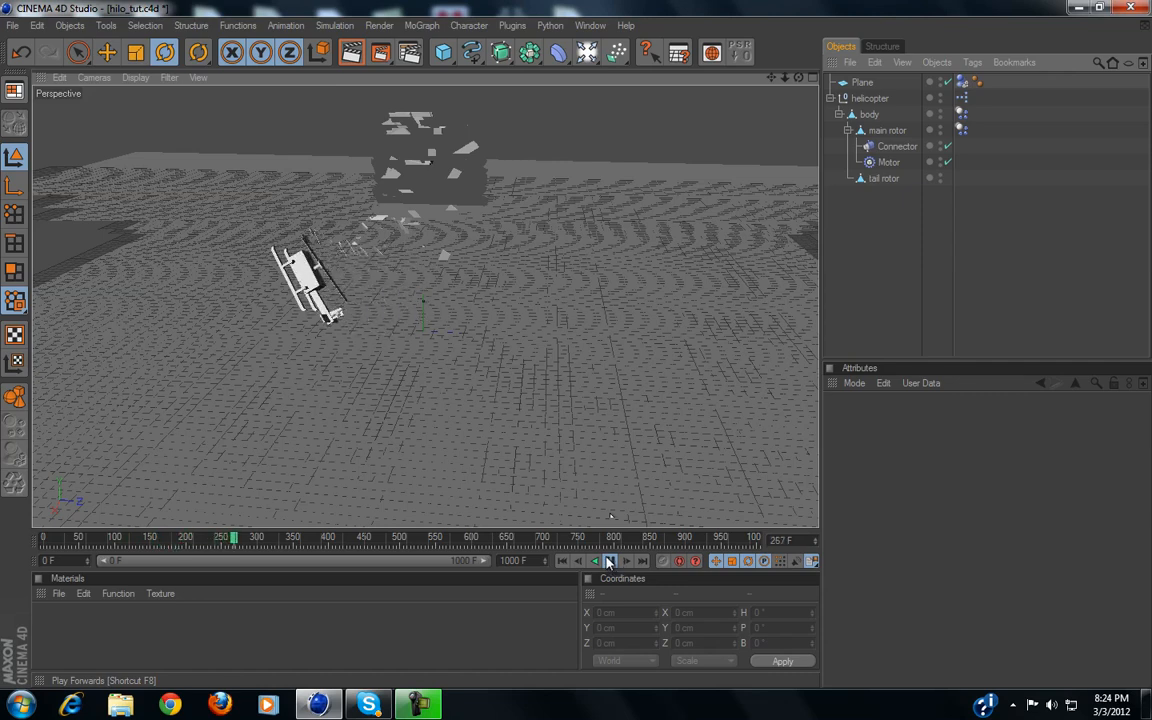
{"action": "left_click", "coordinate": [608, 562]}
{"action": "left_click", "coordinate": [561, 561]}
{"action": "scroll", "coordinate": [428, 384], "scroll_direction": "up", "scroll_amount": 5}
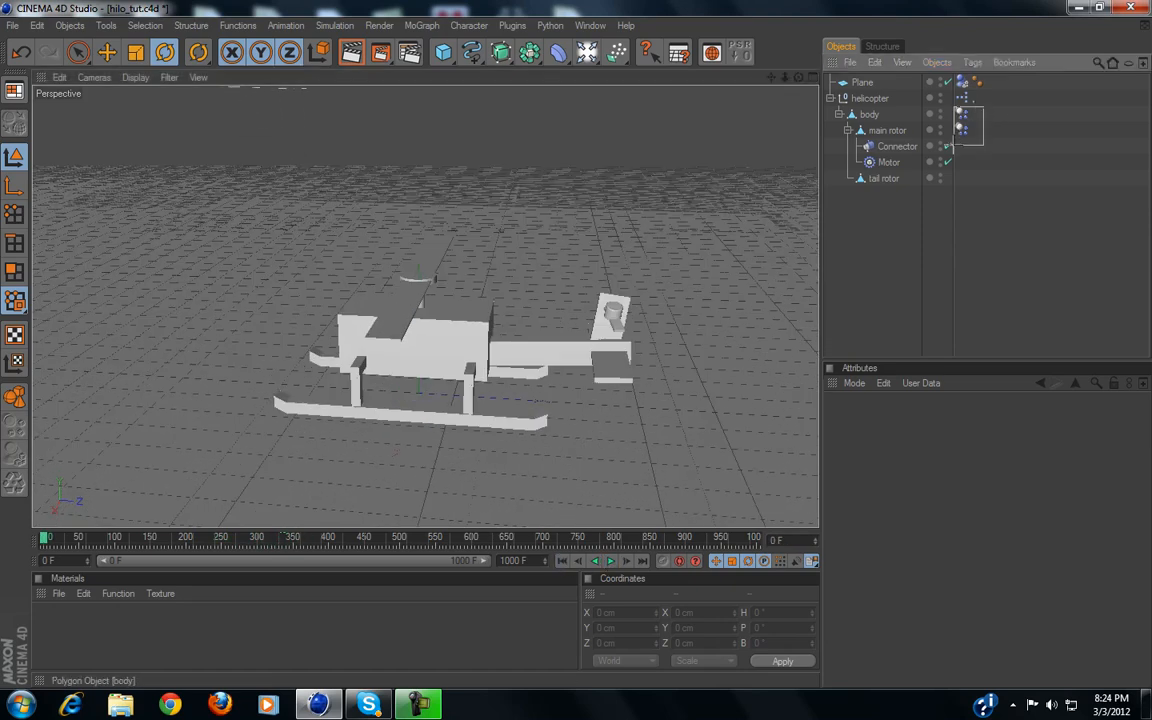
Set the collision Bounce to 0 % on the dynamics tags of both the body and main rotor, and test-play the simulation
{"action": "left_click_drag", "start_coordinate": [958, 107], "coordinate": [983, 148]}
{"action": "left_click", "coordinate": [932, 420]}
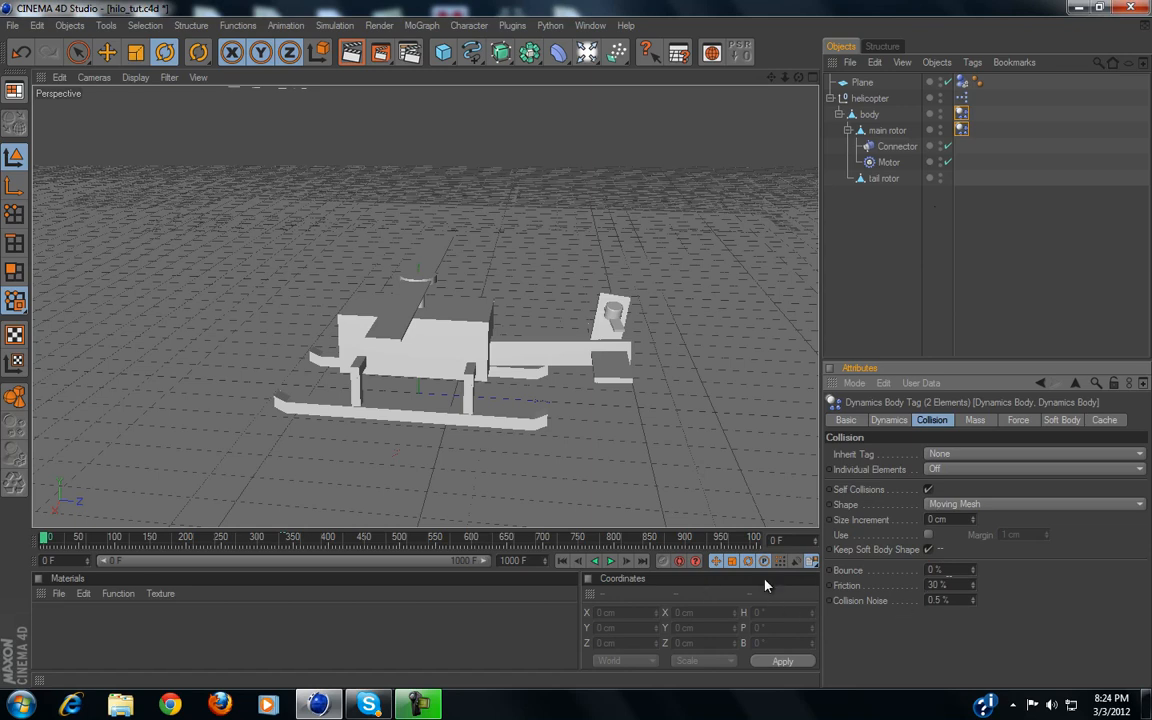
{"action": "left_click", "coordinate": [611, 561]}
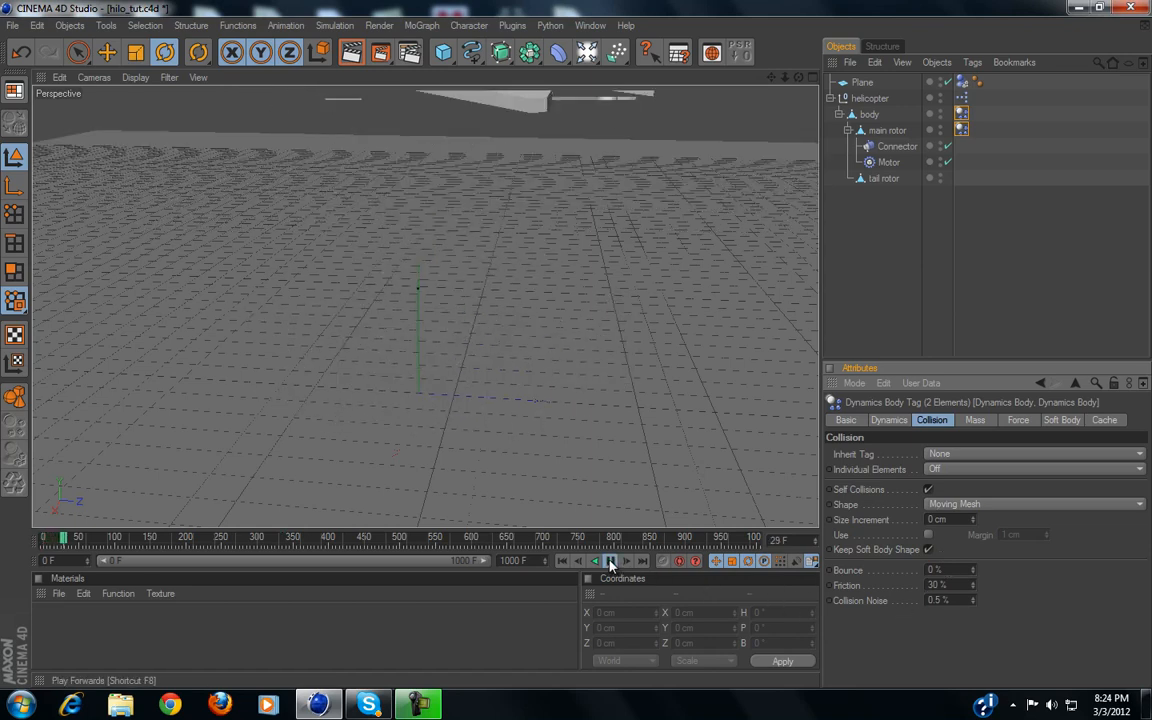
{"action": "left_click", "coordinate": [560, 561]}
{"action": "scroll", "coordinate": [500, 200], "scroll_direction": "down", "scroll_amount": 3}
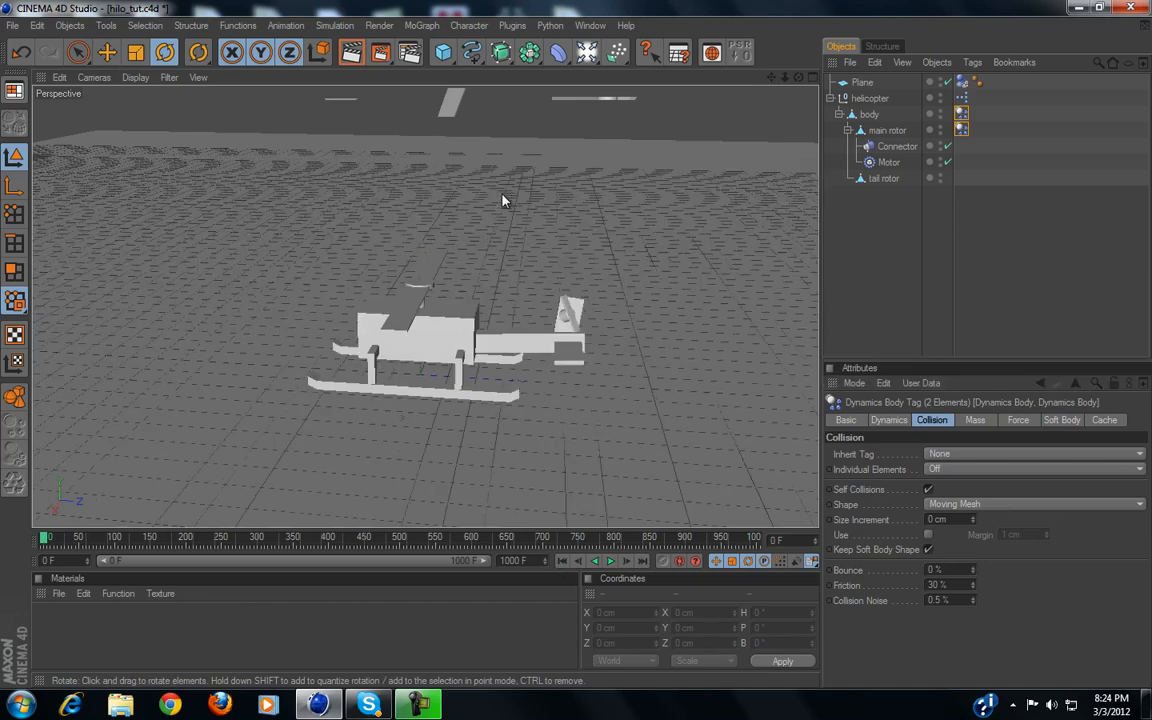
{"action": "left_click", "coordinate": [611, 561]}
{"action": "left_click", "coordinate": [611, 561]}
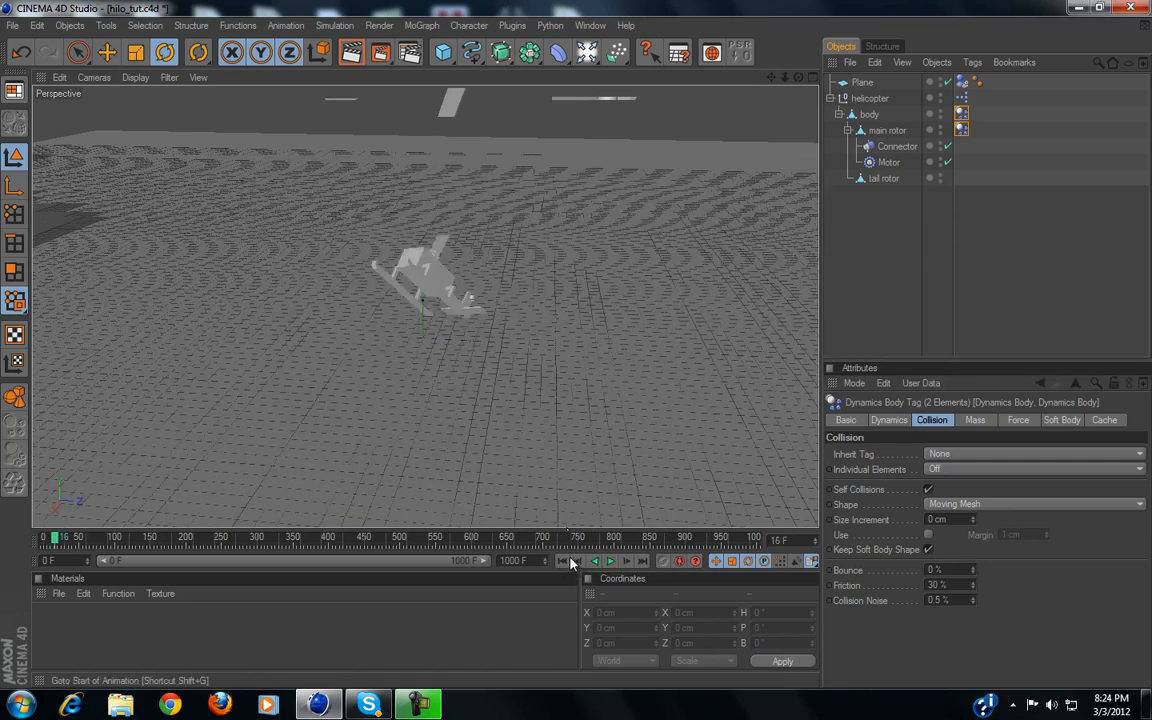
Set the motor's angular target speed to 5000° and its torque to 5000, and play the simulation from the first frame
{"action": "left_click", "coordinate": [886, 163]}
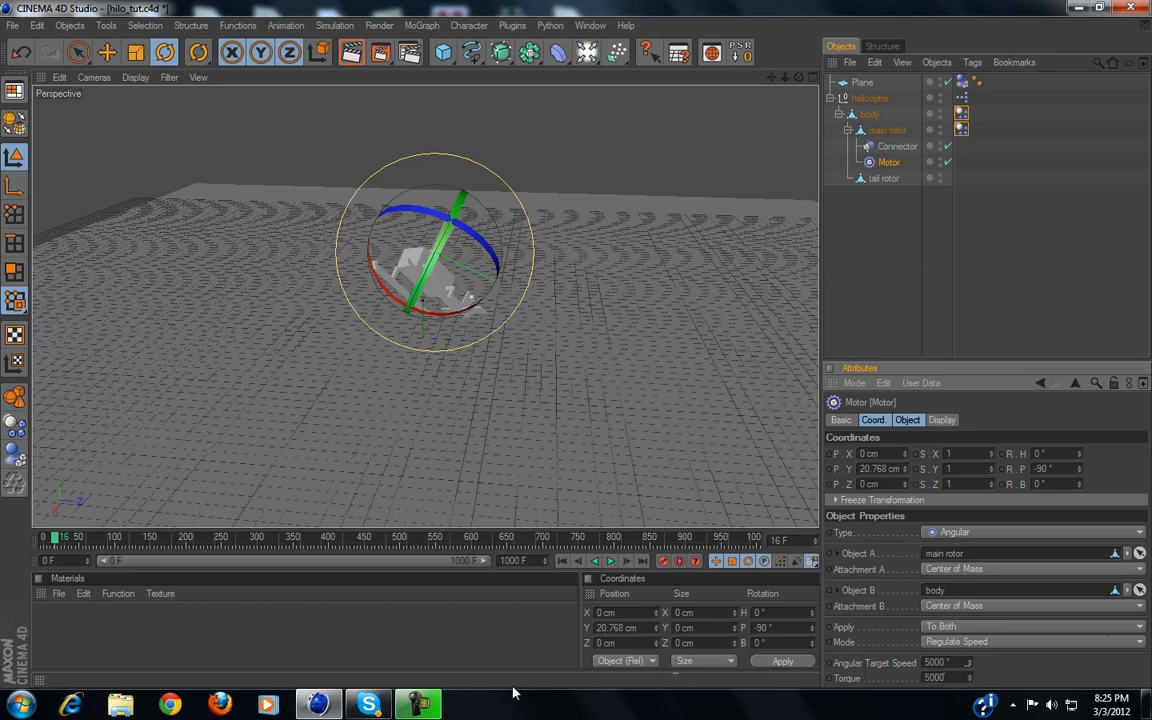
{"action": "left_click", "coordinate": [612, 562]}
{"action": "left_click", "coordinate": [563, 564]}
{"action": "left_click", "coordinate": [610, 563]}
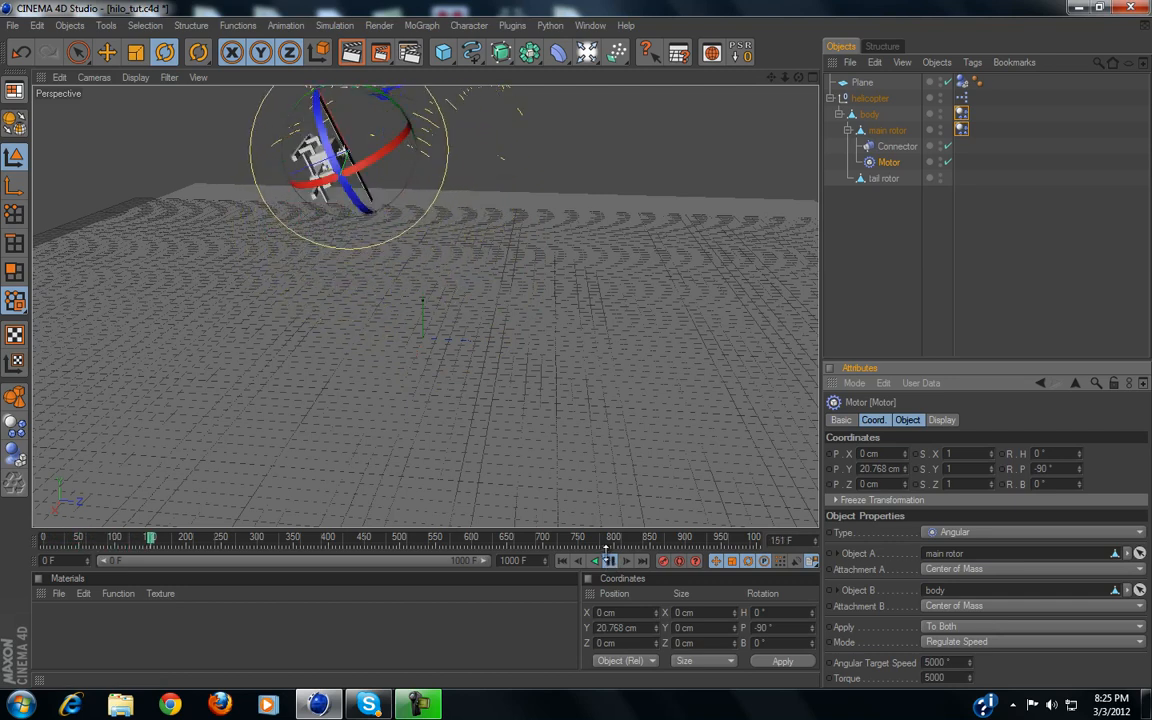
{"action": "left_click", "coordinate": [610, 561]}
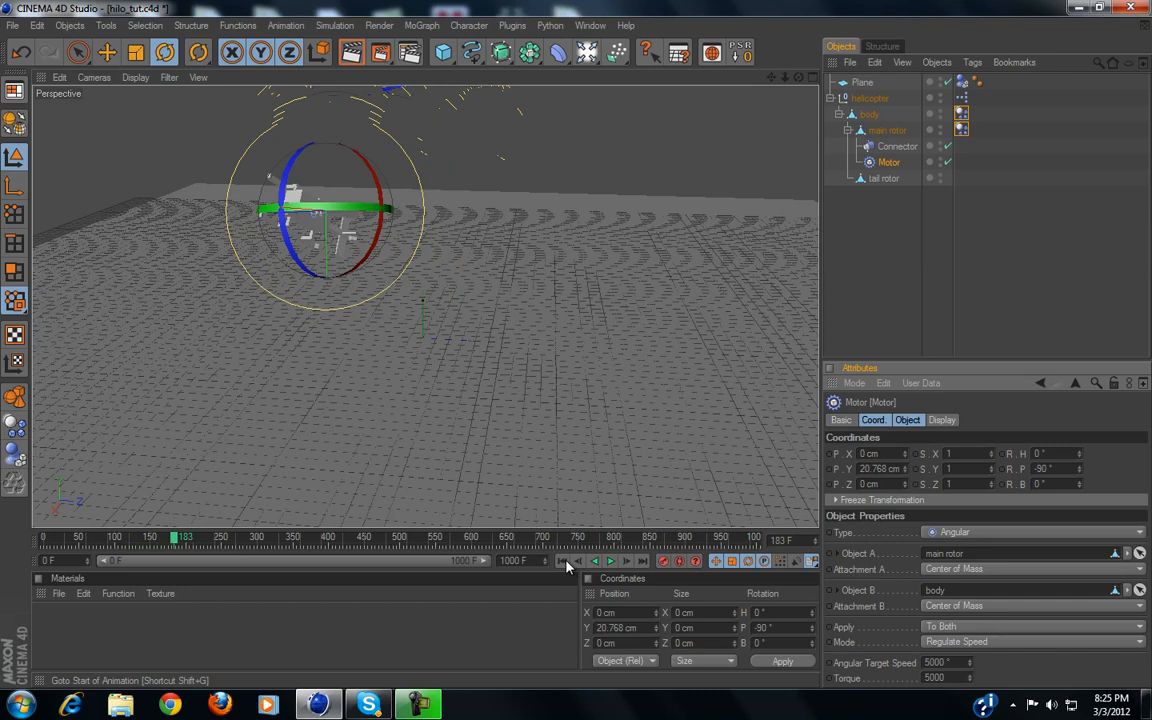
Set the motor's angular target speed to 2000°, play the simulation with nothing selected, and return to the first frame
{"action": "left_click", "coordinate": [563, 561]}
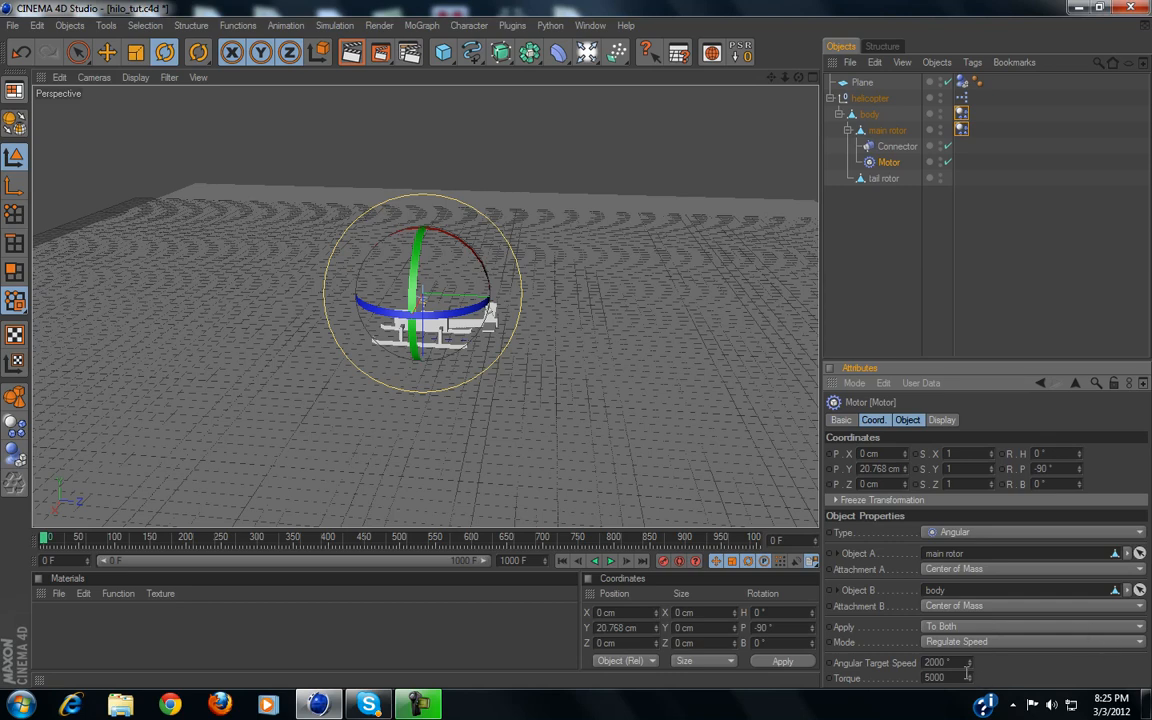
{"action": "left_click", "coordinate": [609, 562]}
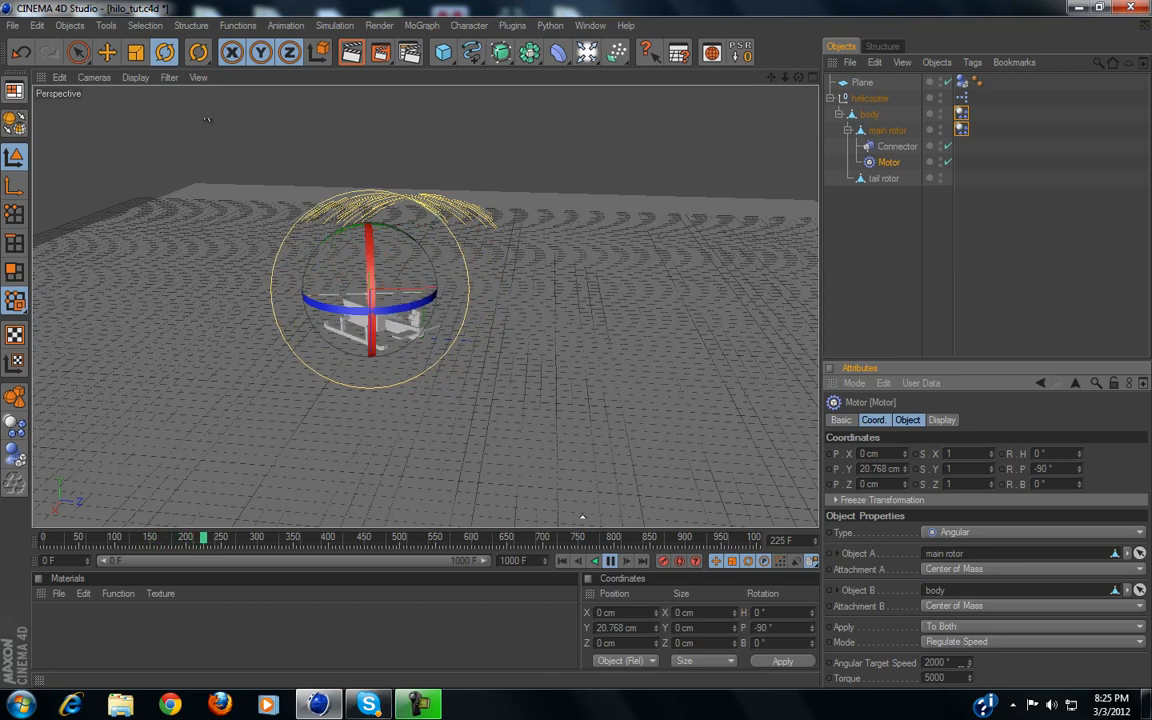
{"action": "key", "text": "e"}
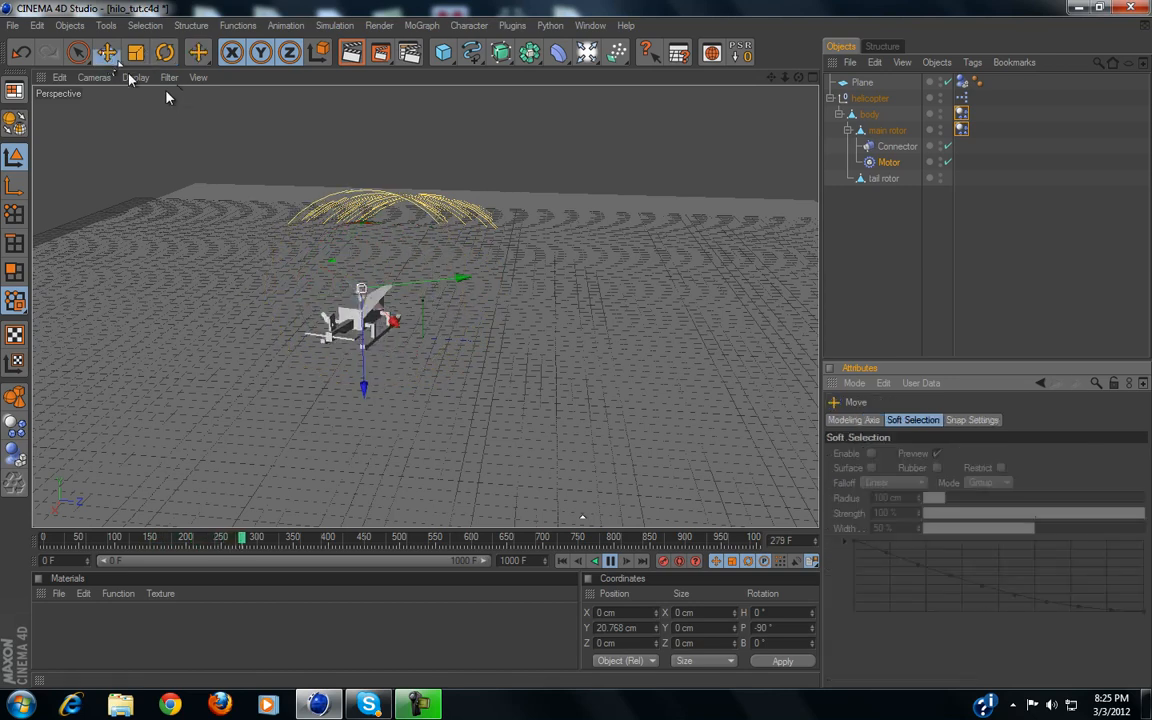
{"action": "left_click", "coordinate": [14, 158]}
{"action": "left_click", "coordinate": [140, 145]}
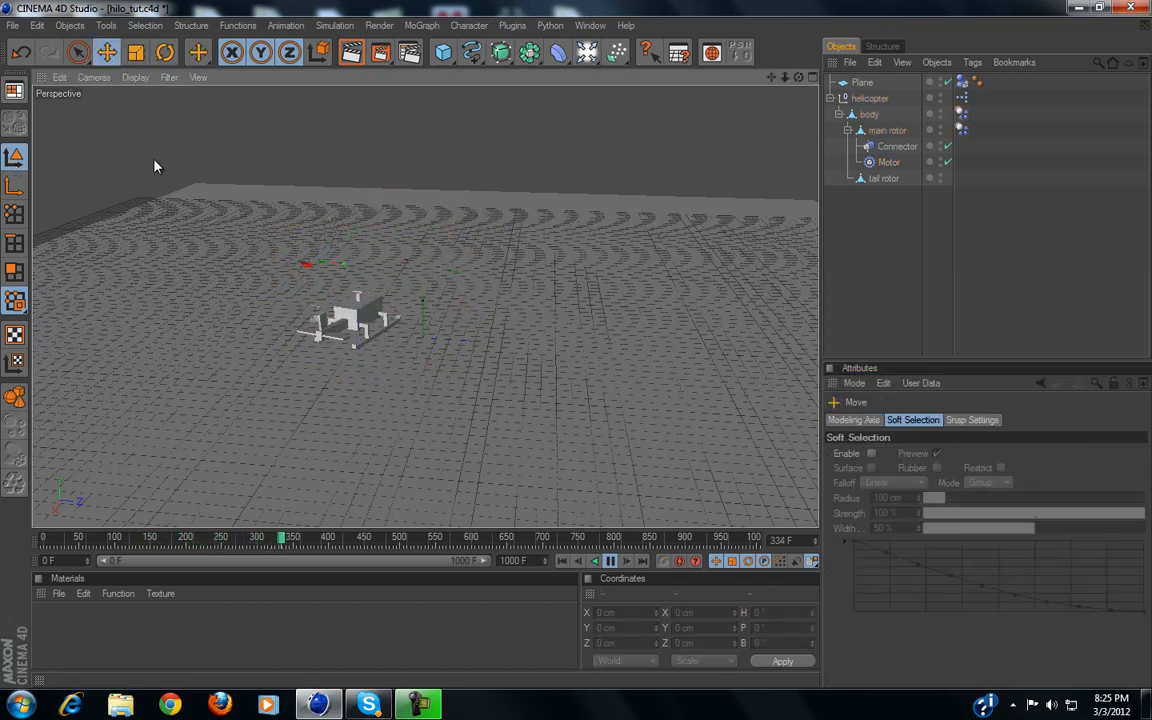
{"action": "left_click", "coordinate": [563, 562]}
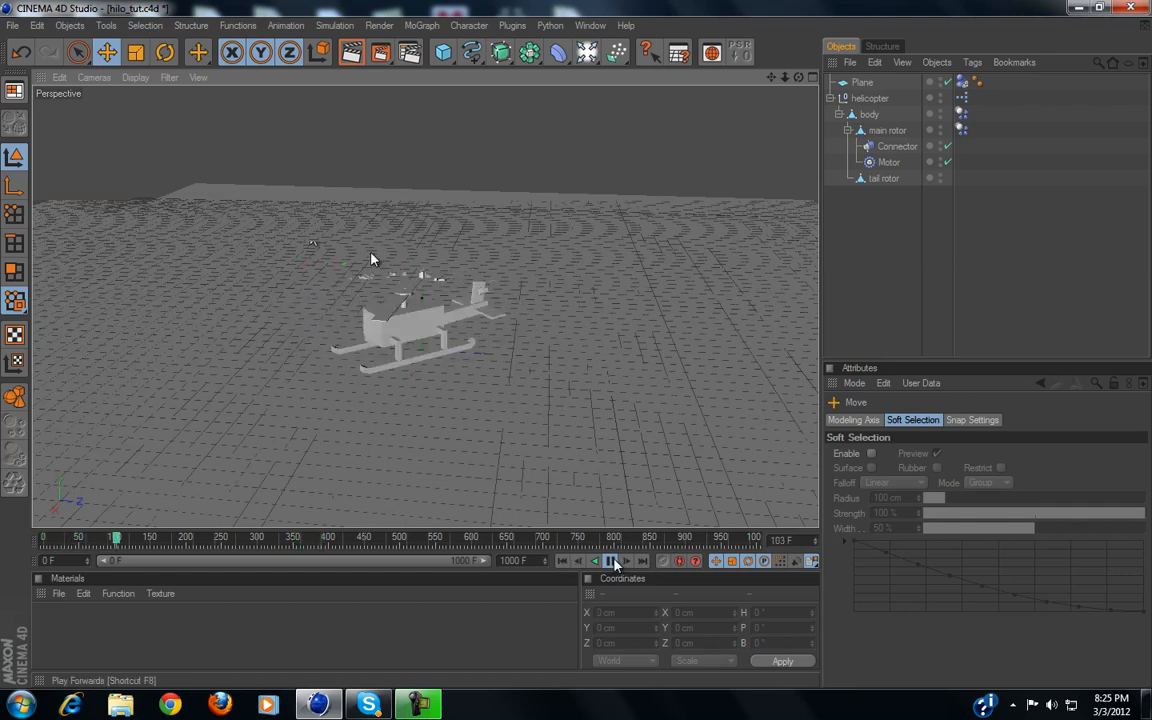
{"action": "left_click", "coordinate": [559, 564]}
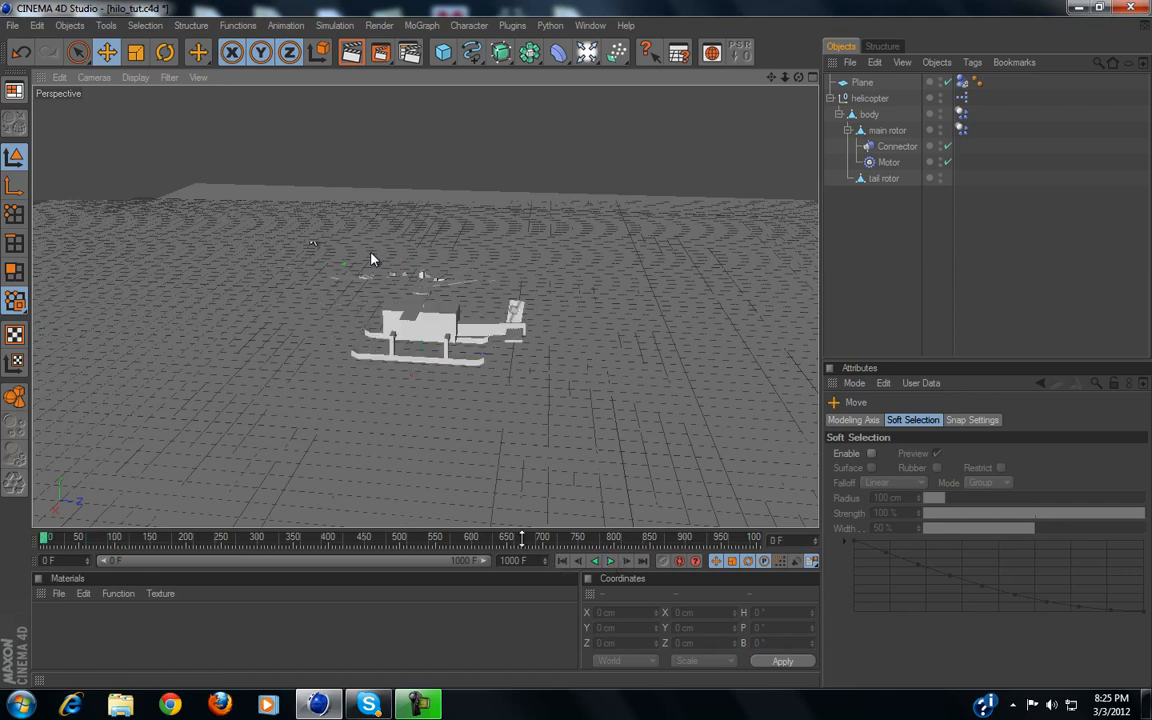
Play the simulation viewed from behind the helicopter to check the tail rotor, stop it and return to frame 0
{"action": "left_click_drag", "start_coordinate": [447, 438], "coordinate": [562, 538], "text": "alt"}
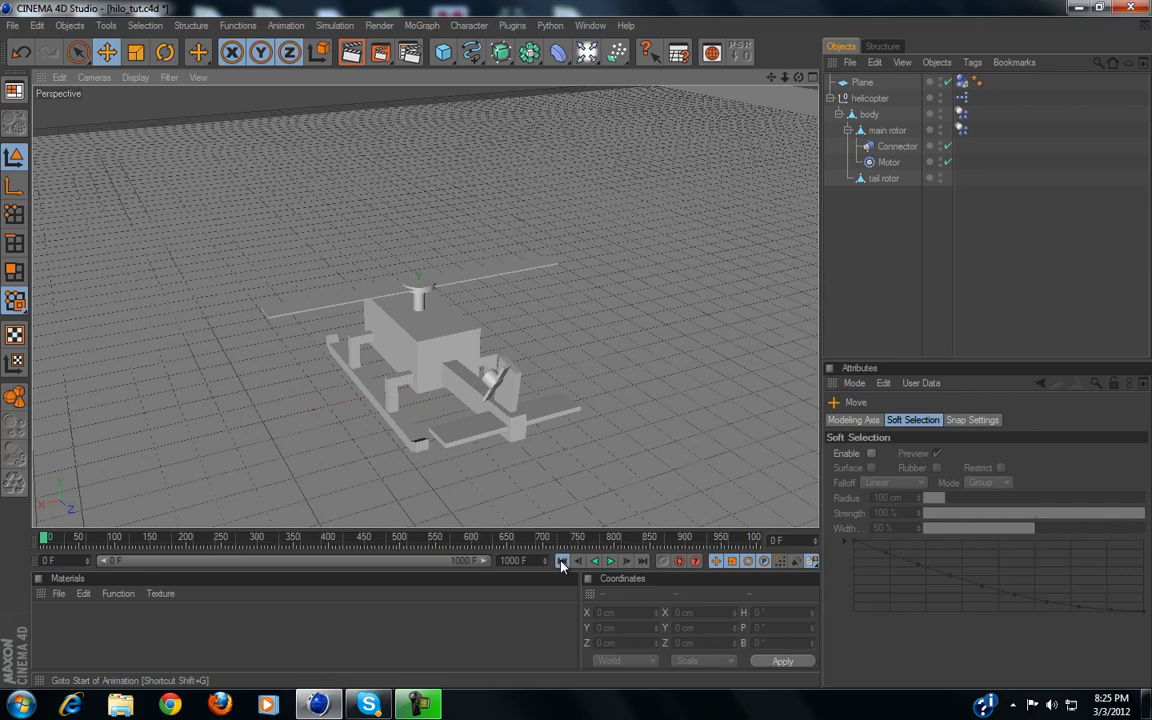
{"action": "left_click", "coordinate": [610, 562]}
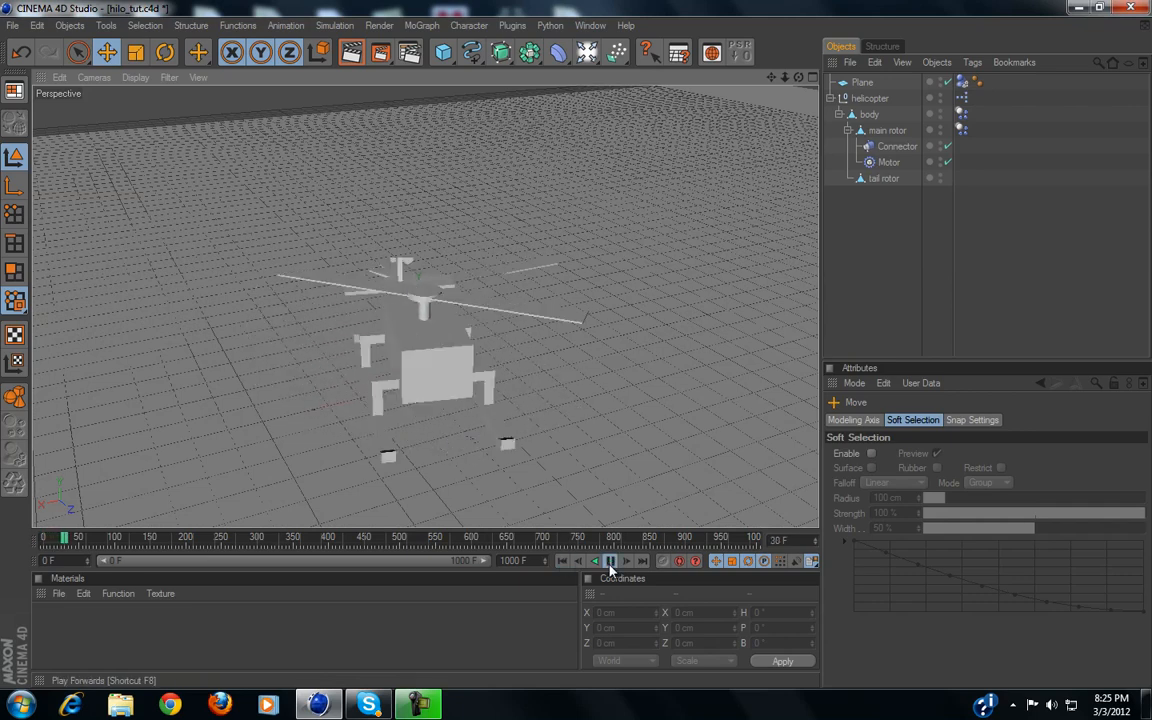
{"action": "left_click", "coordinate": [610, 562]}
{"action": "left_click", "coordinate": [562, 568]}
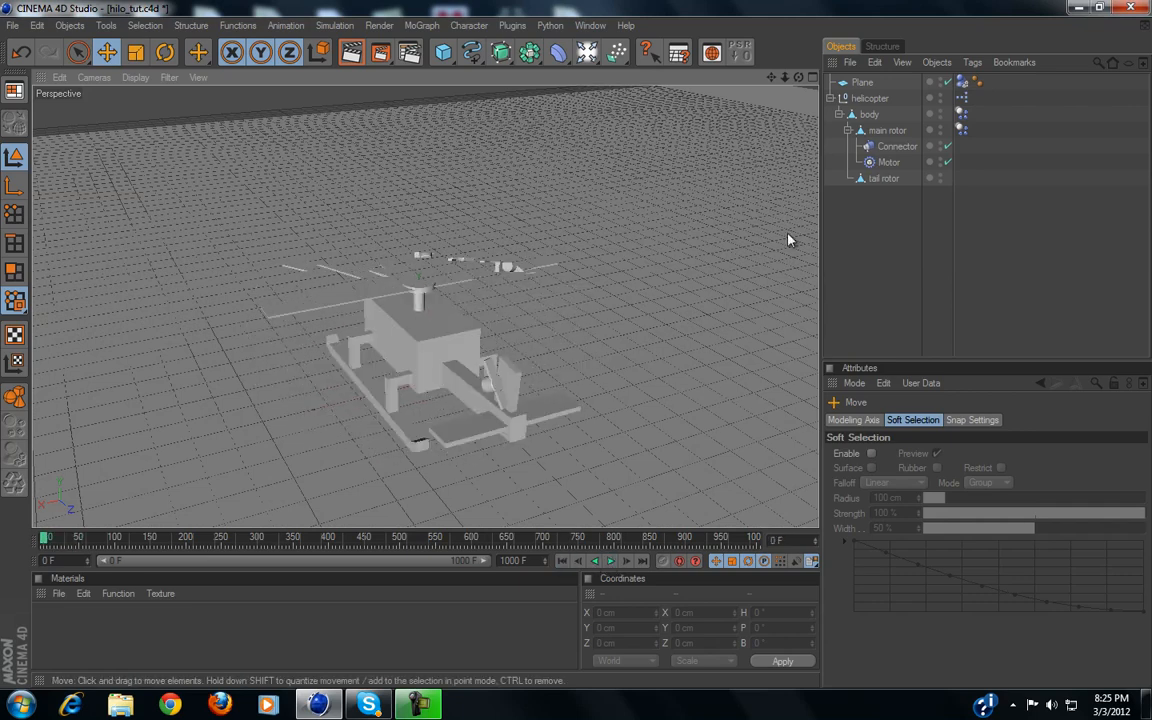
Set the tail rotor's X and Y positions to 0 cm
{"action": "left_click", "coordinate": [882, 178]}
{"action": "mouse_move", "coordinate": [562, 370]}
{"action": "left_mouse_down", "text": "alt"}
{"action": "mouse_move", "coordinate": [604, 342]}
{"action": "mouse_move", "coordinate": [576, 360]}
{"action": "mouse_move", "coordinate": [562, 346]}
{"action": "left_mouse_up", "text": "alt"}
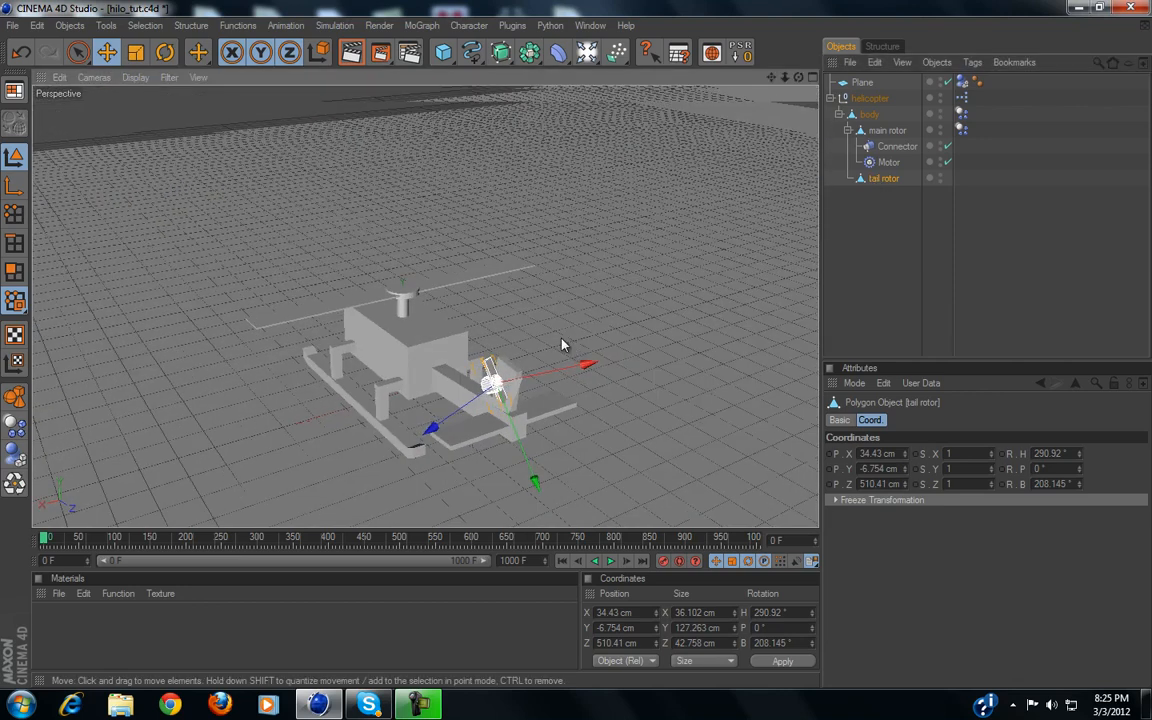
{"action": "left_click", "coordinate": [638, 613]}
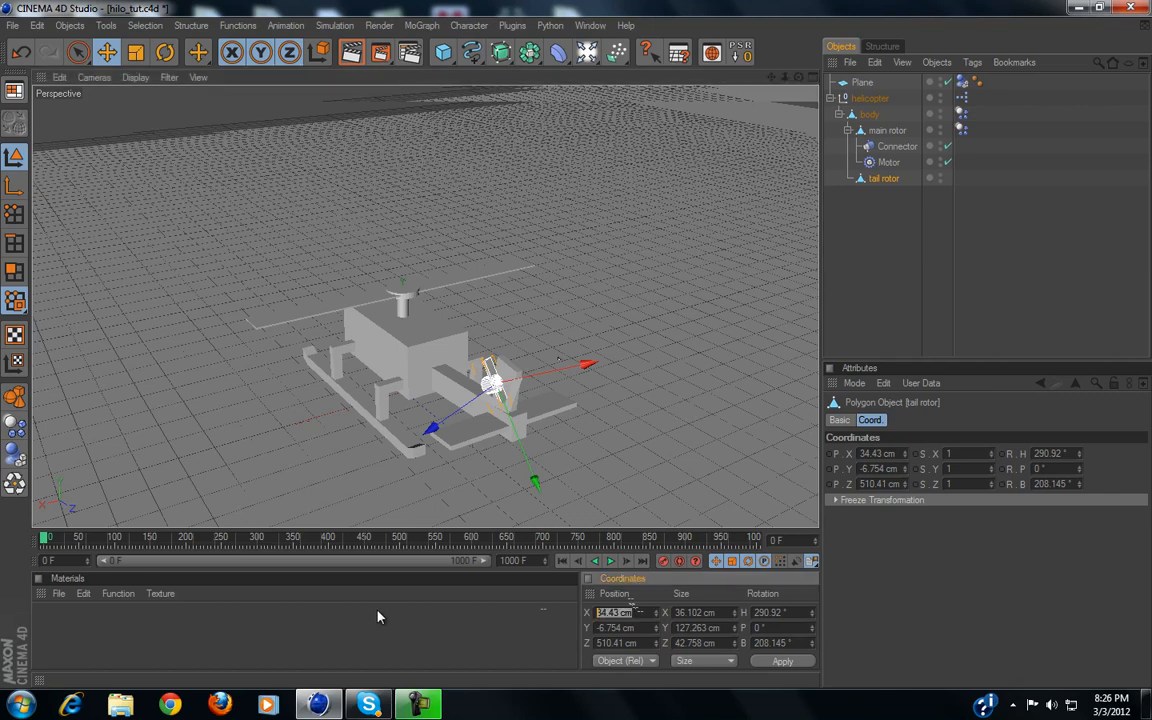
{"action": "type", "text": "0"}
{"action": "key", "text": "Return"}
{"action": "left_click", "coordinate": [650, 627]}
{"action": "type", "text": "0"}
{"action": "key", "text": "Return"}
Try setting the tail rotor's Z position to 0 cm, and undo that change
{"action": "left_click_drag", "start_coordinate": [645, 643], "coordinate": [440, 637]}
{"action": "type", "text": "0"}
{"action": "key", "text": "Return"}
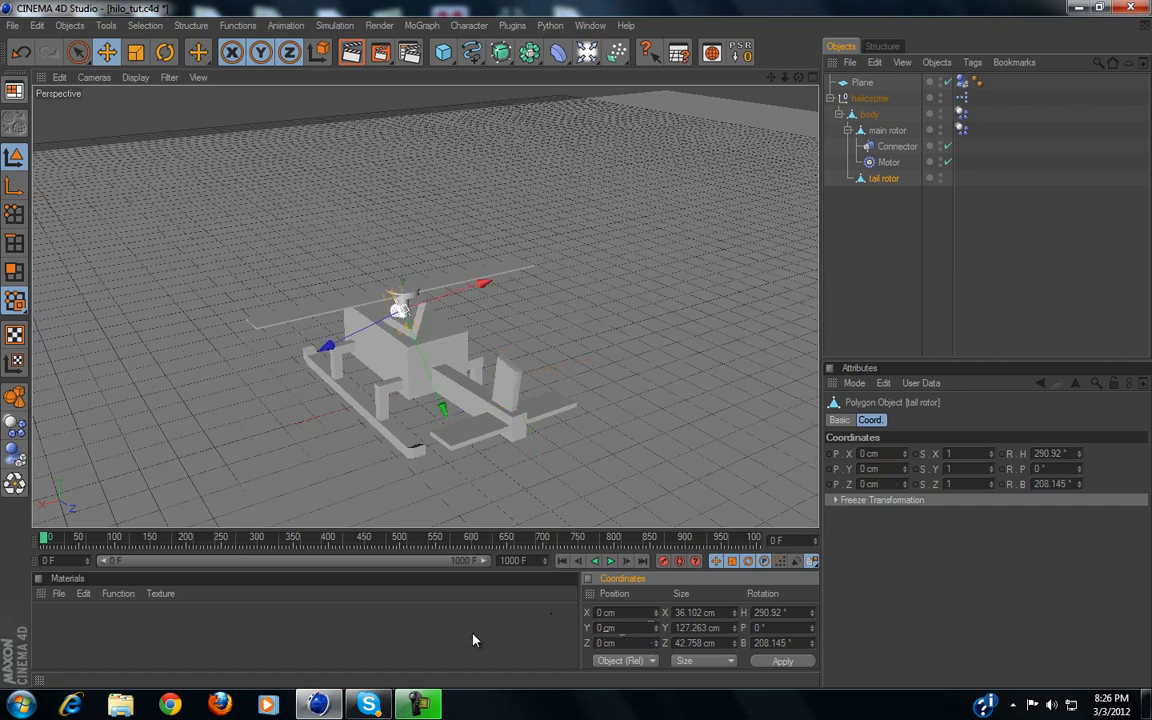
{"action": "left_click", "coordinate": [495, 613]}
{"action": "key", "text": "ctrl+z"}
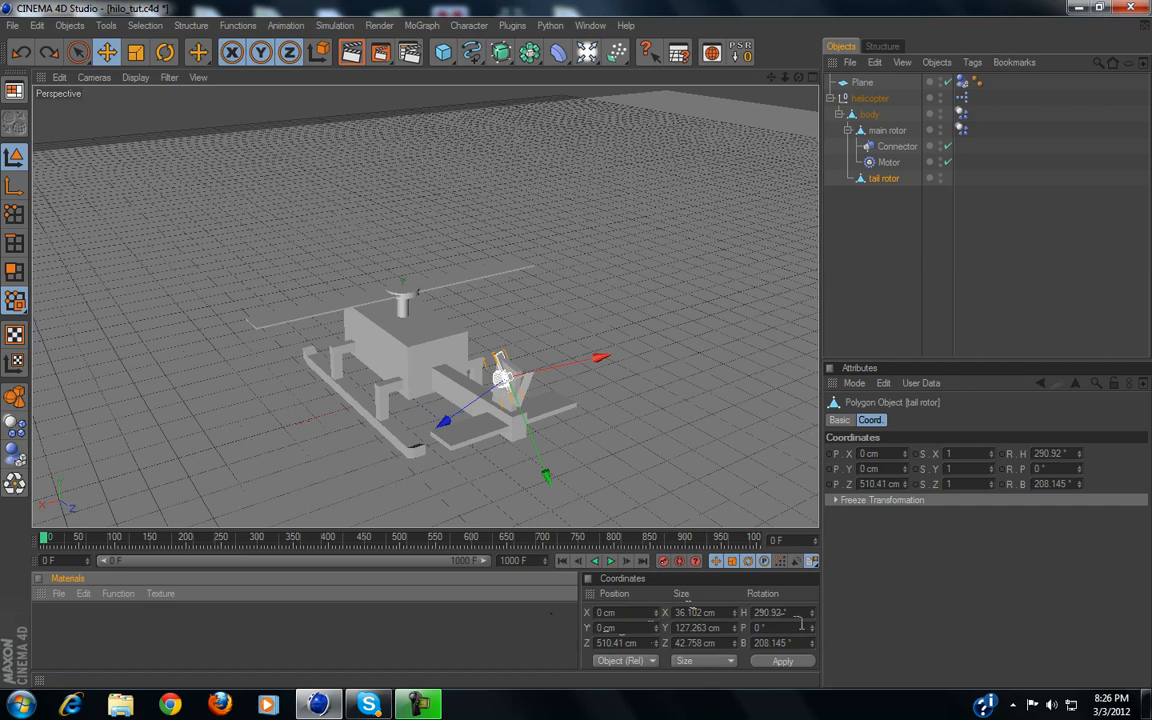
Set the tail rotor's B rotation to 0° and inspect its orientation from the side
{"action": "left_click_drag", "start_coordinate": [803, 644], "coordinate": [587, 632]}
{"action": "type", "text": "0"}
{"action": "key", "text": "Return"}
{"action": "left_click_drag", "start_coordinate": [562, 343], "coordinate": [612, 391], "text": "alt"}
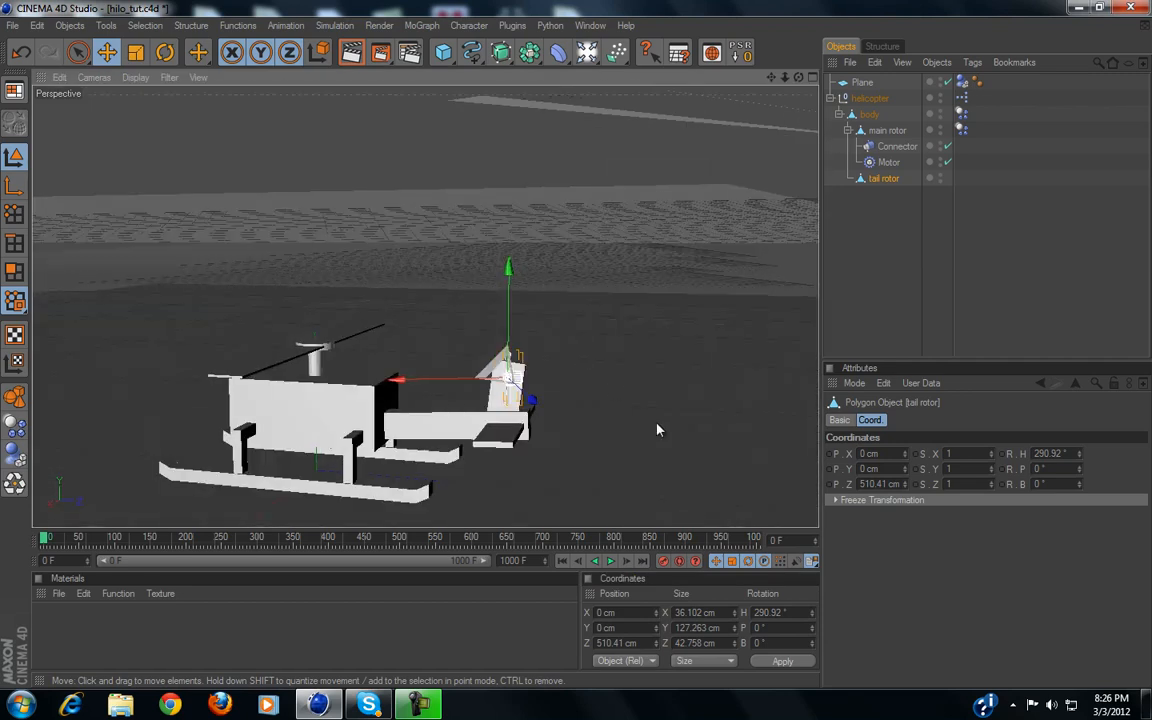
Set the tail rotor's B rotation to 90°
{"action": "left_click", "coordinate": [783, 643]}
{"action": "type", "text": "90"}
{"action": "key", "text": "Return"}
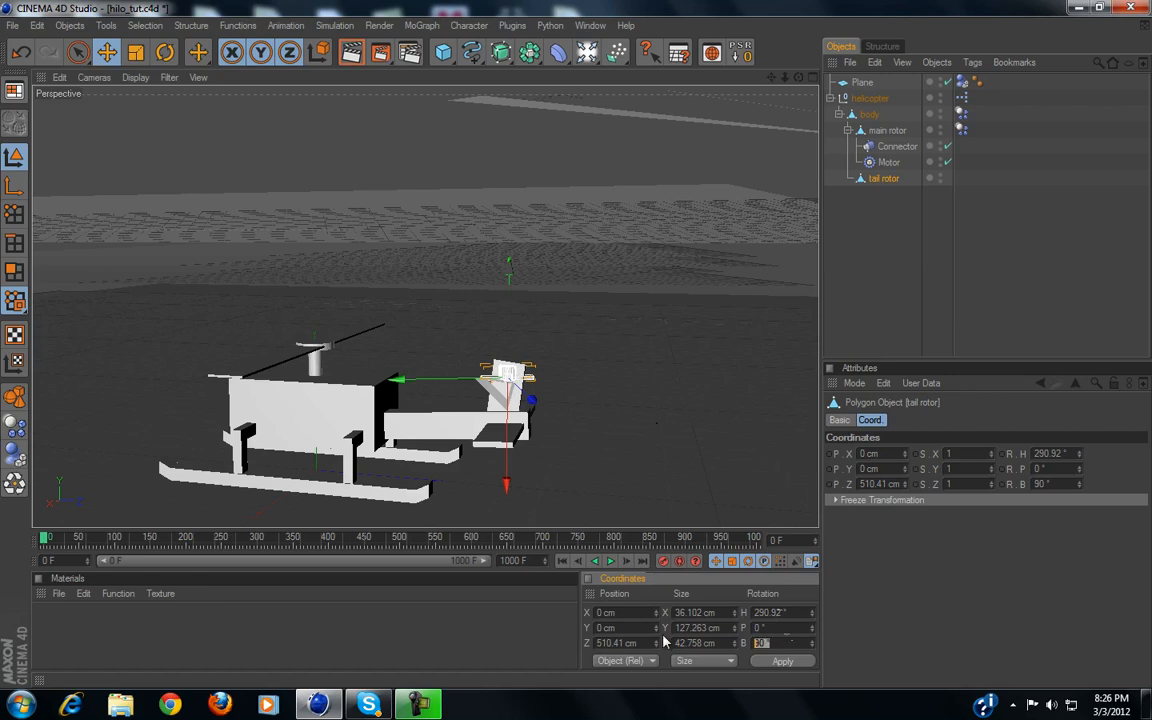
Set the tail rotor's B rotation to 0° and its P rotation to 90°
{"action": "scroll", "coordinate": [535, 386], "scroll_direction": "up", "scroll_amount": 3}
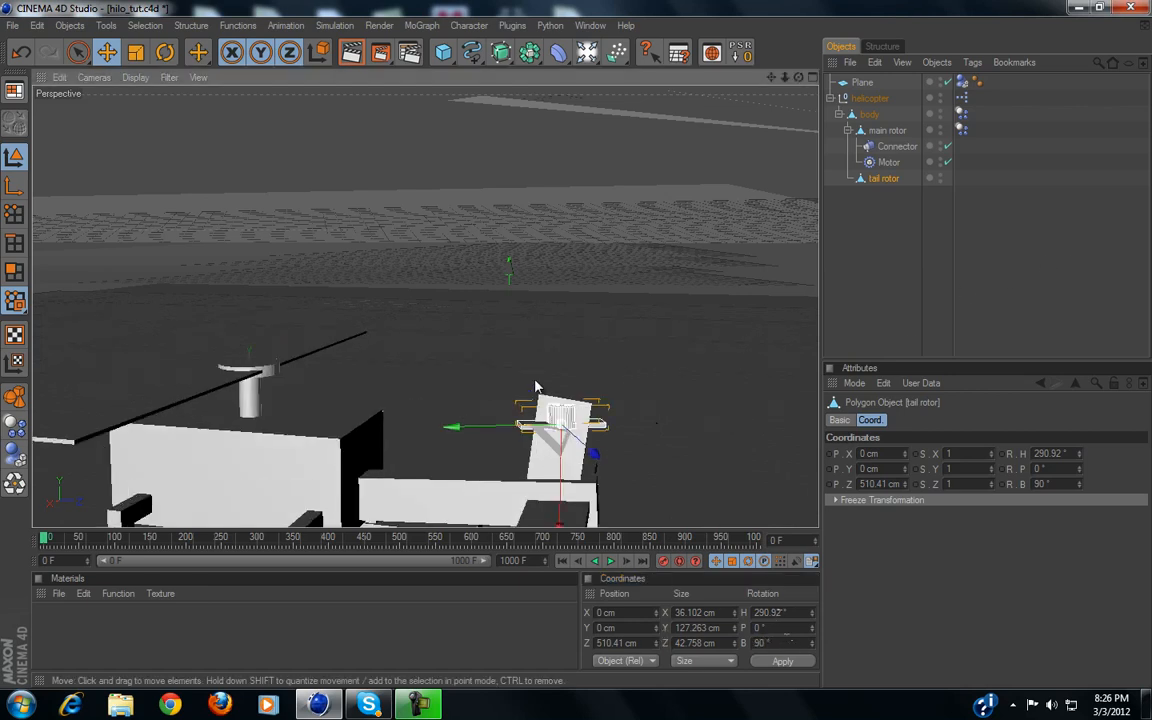
{"action": "mouse_move", "coordinate": [560, 354]}
{"action": "left_mouse_down", "text": "alt"}
{"action": "mouse_move", "coordinate": [587, 352]}
{"action": "mouse_move", "coordinate": [522, 348]}
{"action": "mouse_move", "coordinate": [576, 350]}
{"action": "left_mouse_up", "text": "alt"}
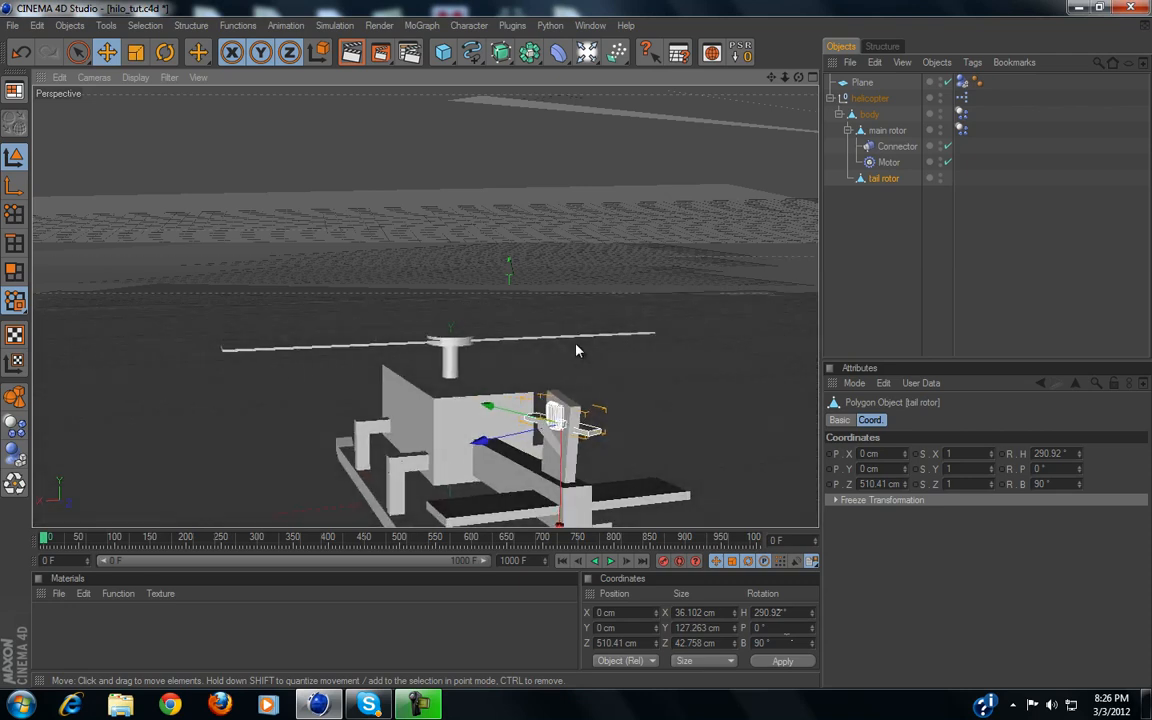
{"action": "left_click", "coordinate": [166, 52]}
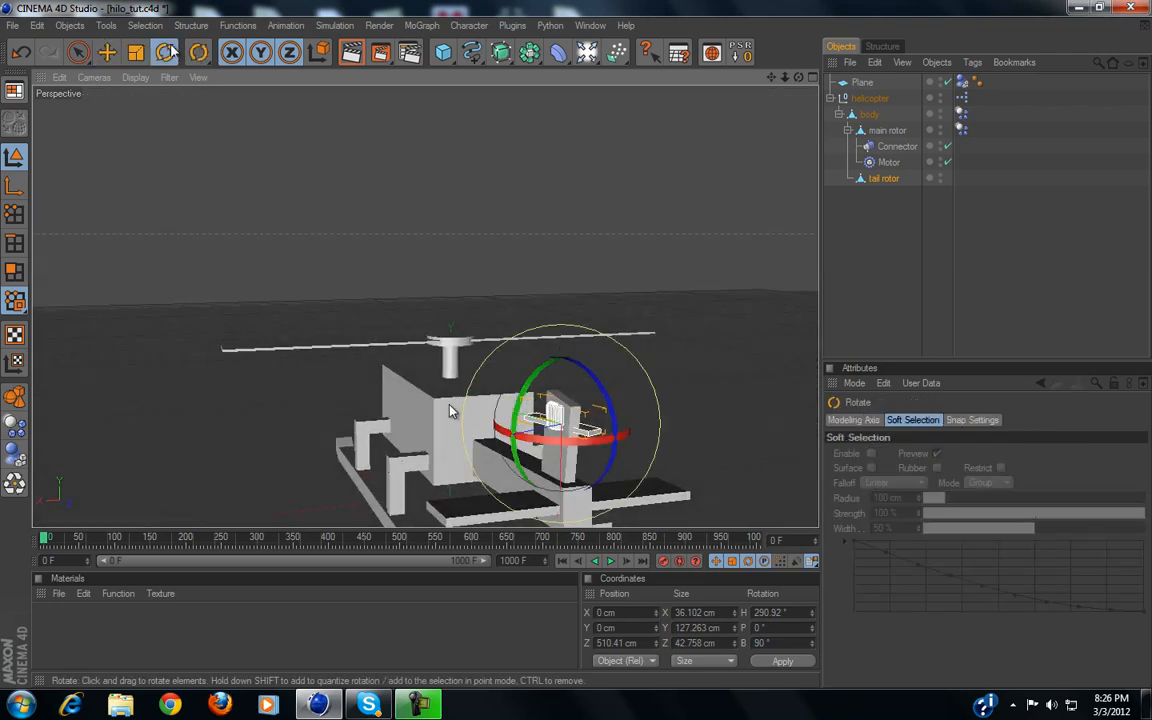
{"action": "left_click", "coordinate": [772, 642]}
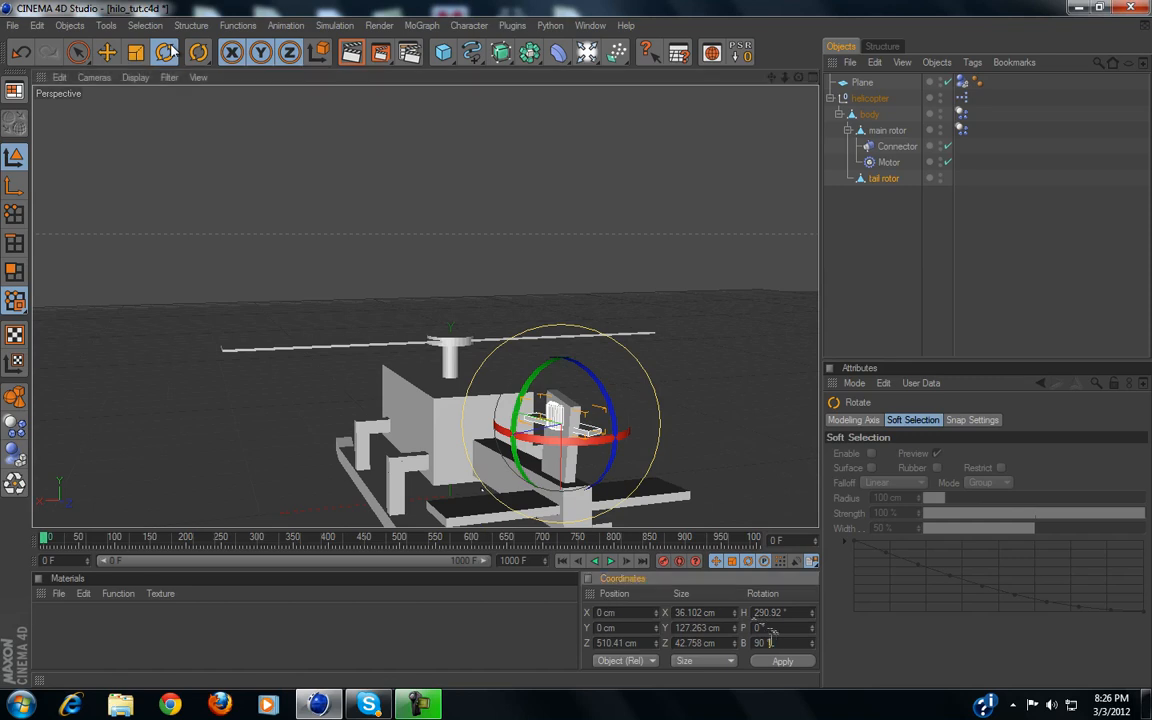
{"action": "key", "text": "Return"}
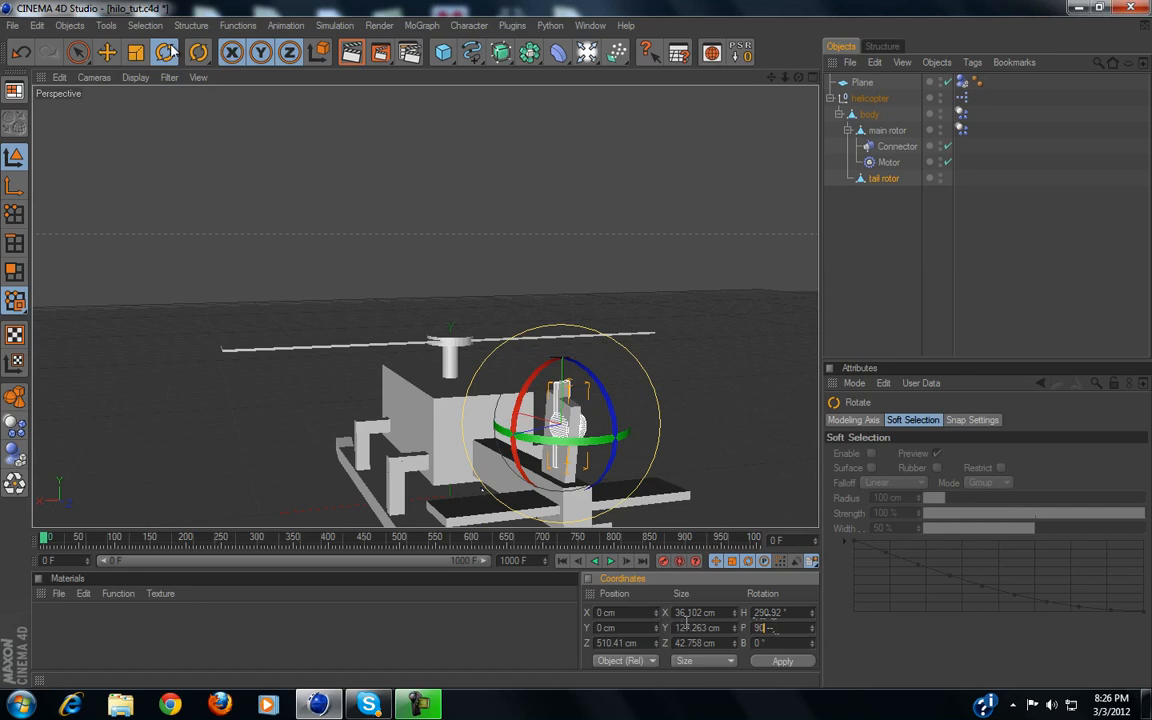
{"action": "key", "text": "Return"}
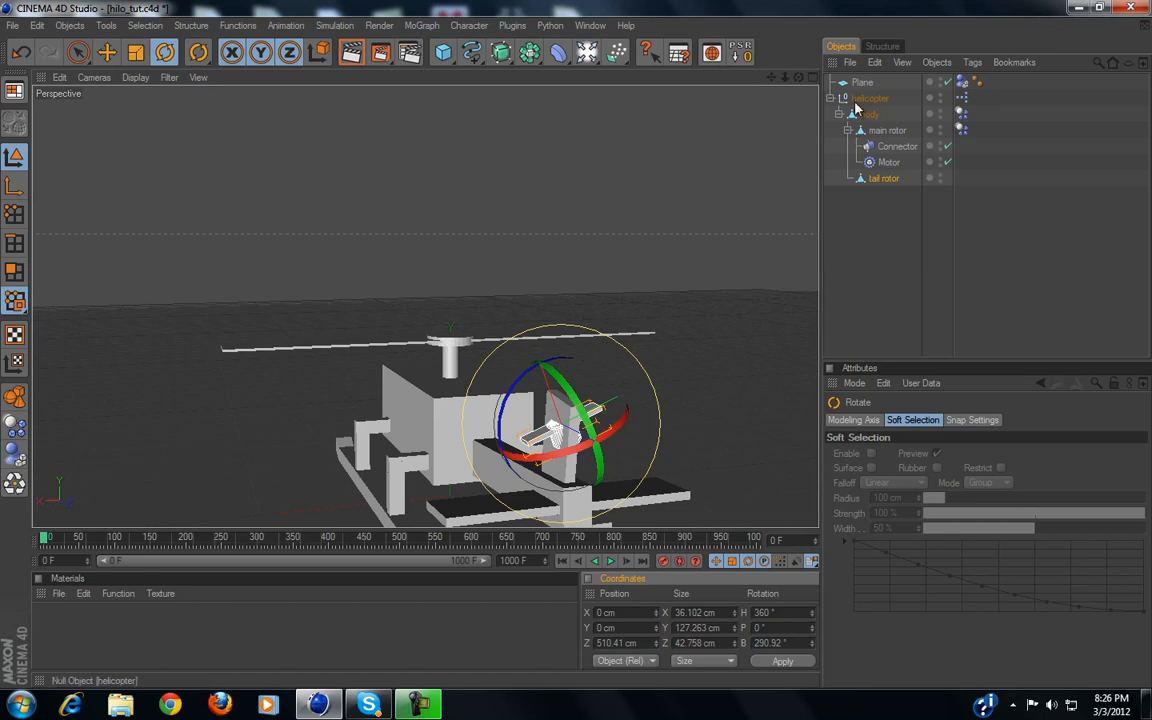
Reopen the helicopter's XPresso setup and move the tail rotor node farther from the main rotor node
{"action": "double_click", "coordinate": [962, 103]}
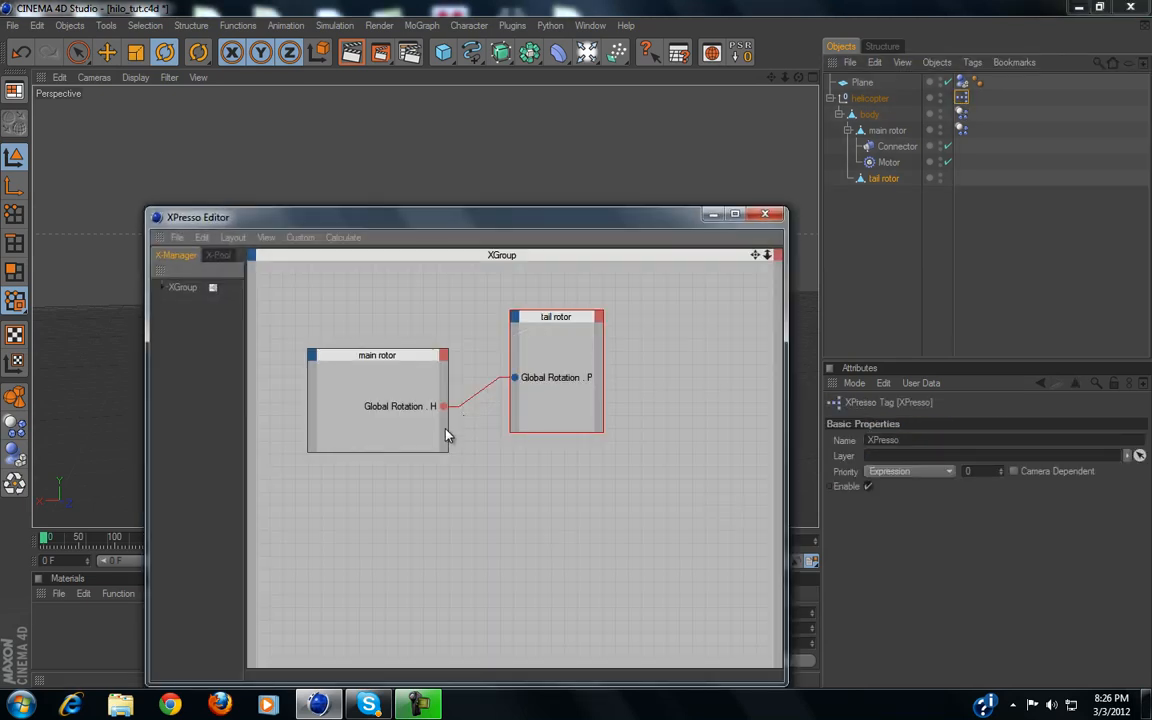
{"action": "left_click_drag", "start_coordinate": [540, 317], "coordinate": [586, 334]}
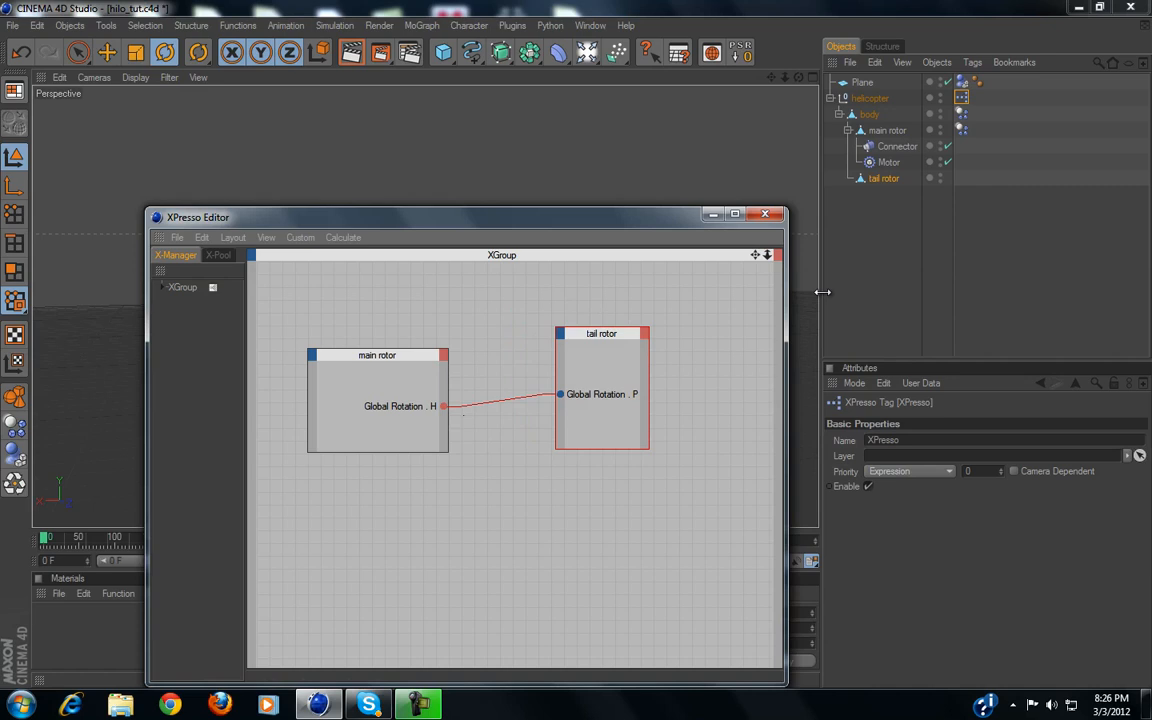
{"action": "left_click", "coordinate": [765, 214]}
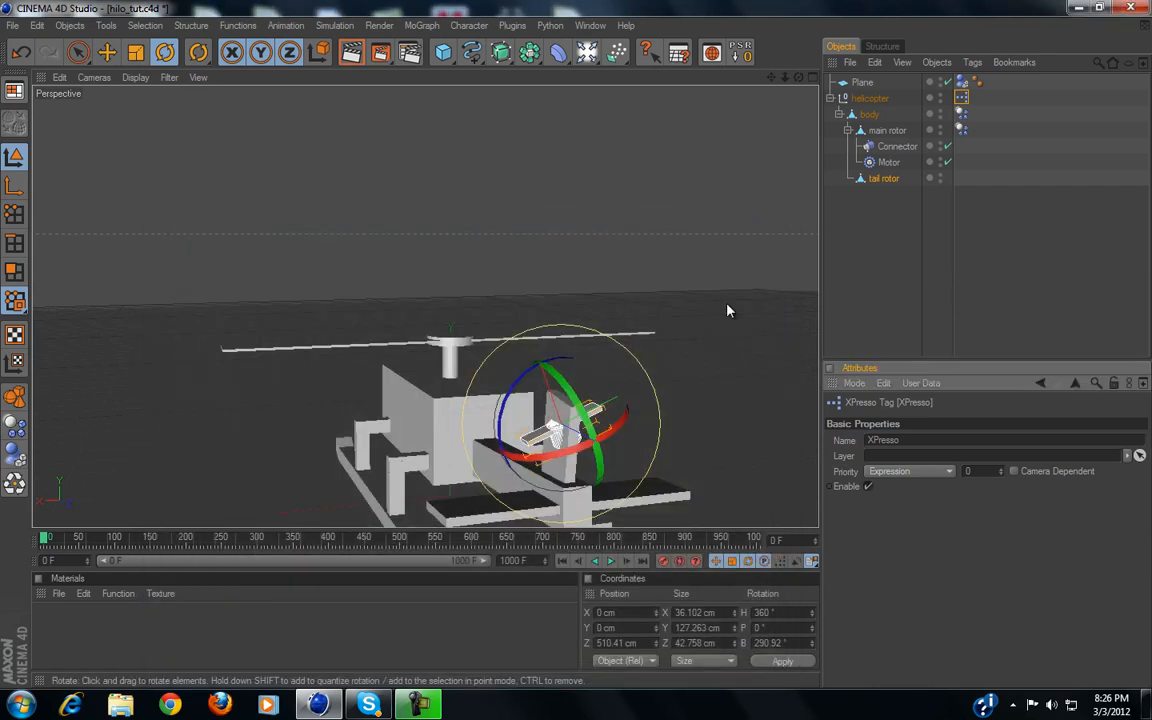
Play the animation to test how the linked tail rotor spins, and return to the first frame
{"action": "left_click", "coordinate": [613, 562]}
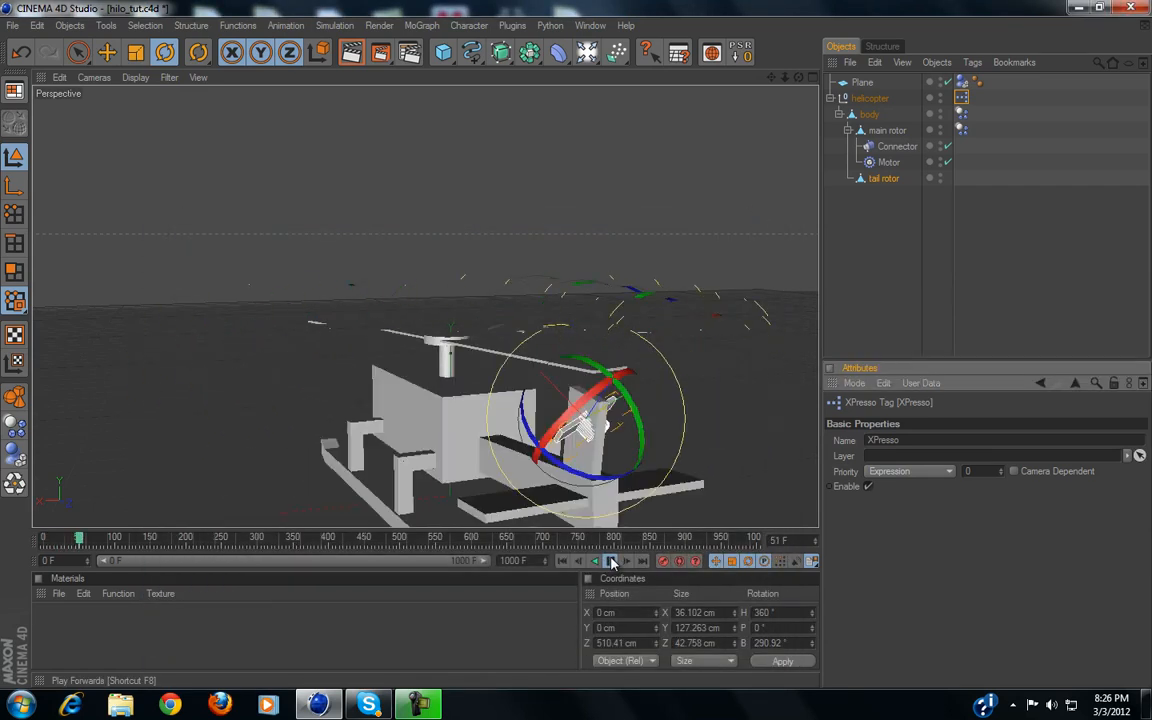
{"action": "left_click", "coordinate": [613, 562]}
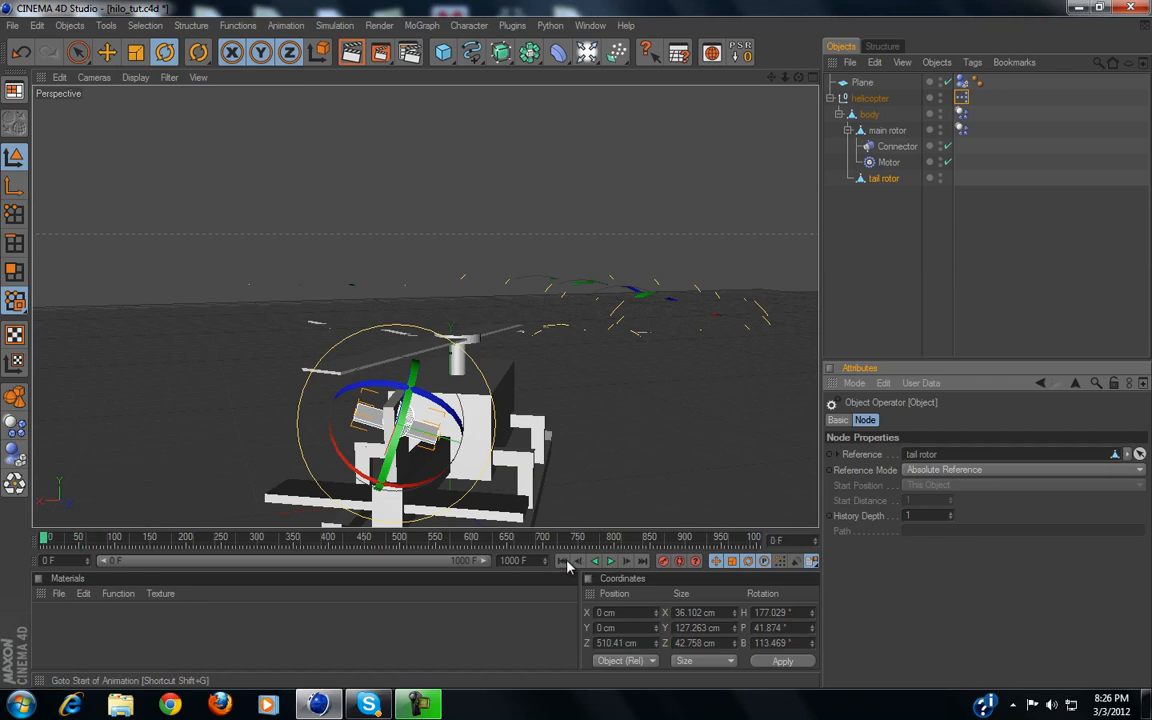
{"action": "left_click", "coordinate": [564, 562]}
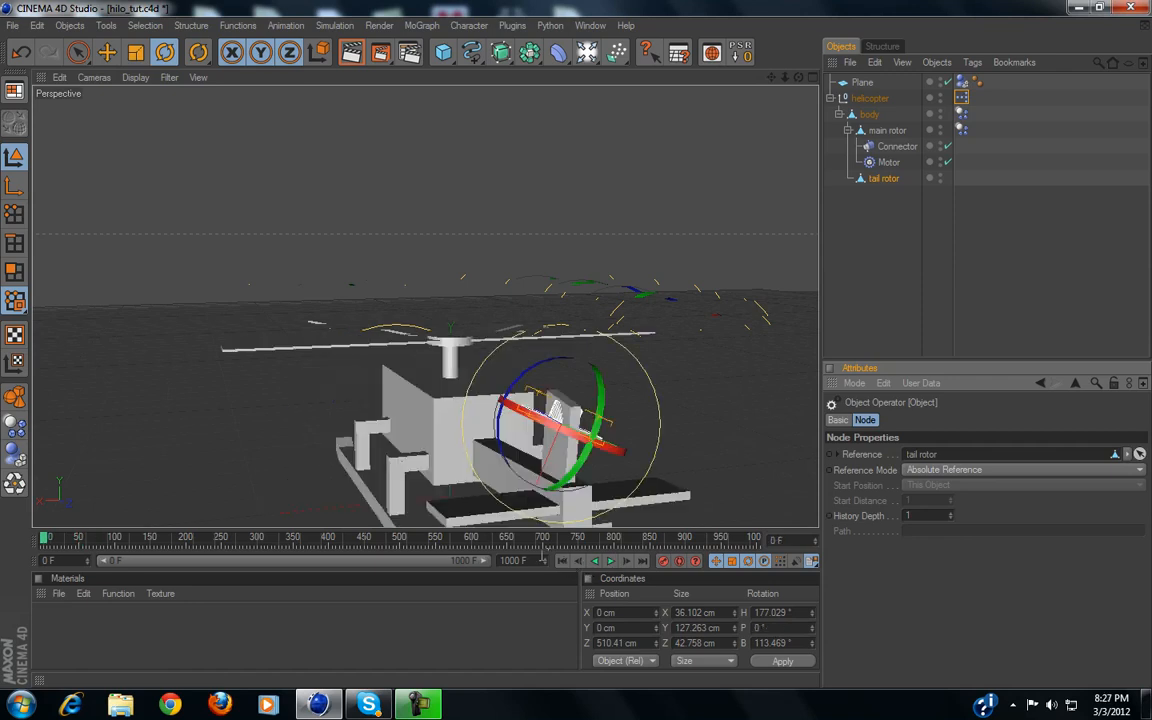
Delete the tail rotor and main rotor nodes from the helicopter's XPresso setup and close the editor
{"action": "double_click", "coordinate": [960, 99]}
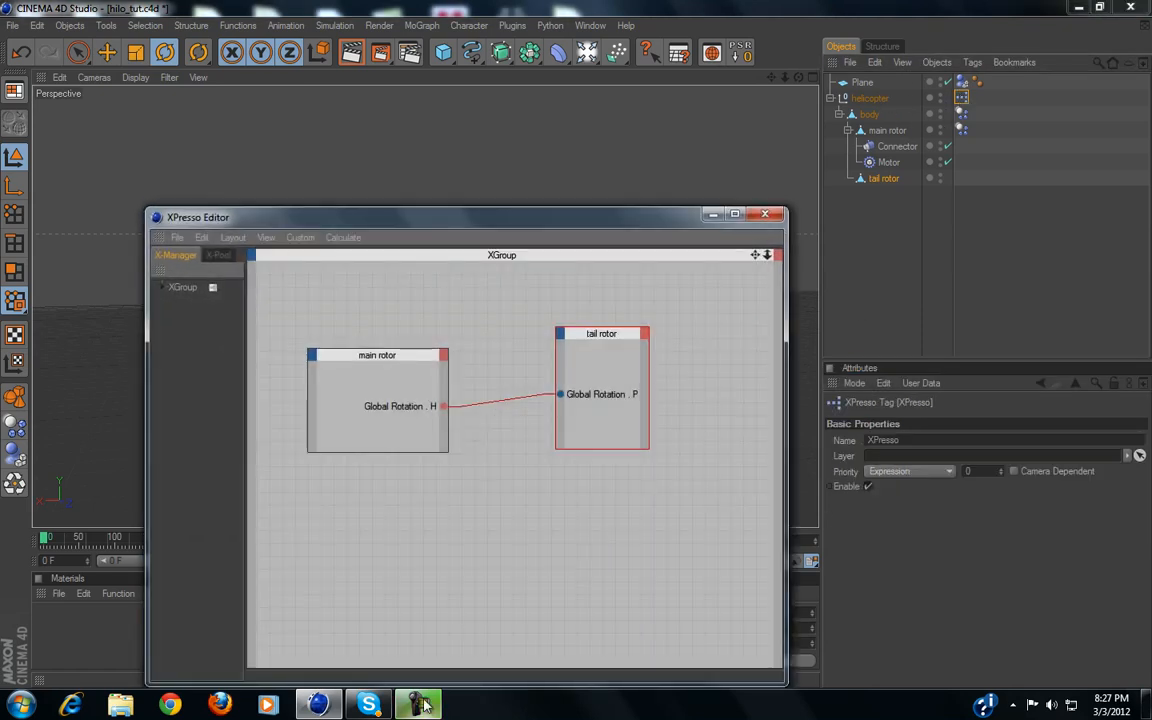
{"action": "left_click", "coordinate": [425, 706]}
{"action": "left_click", "coordinate": [425, 706]}
{"action": "left_click", "coordinate": [606, 333]}
{"action": "key", "text": "Delete"}
{"action": "left_click", "coordinate": [424, 358]}
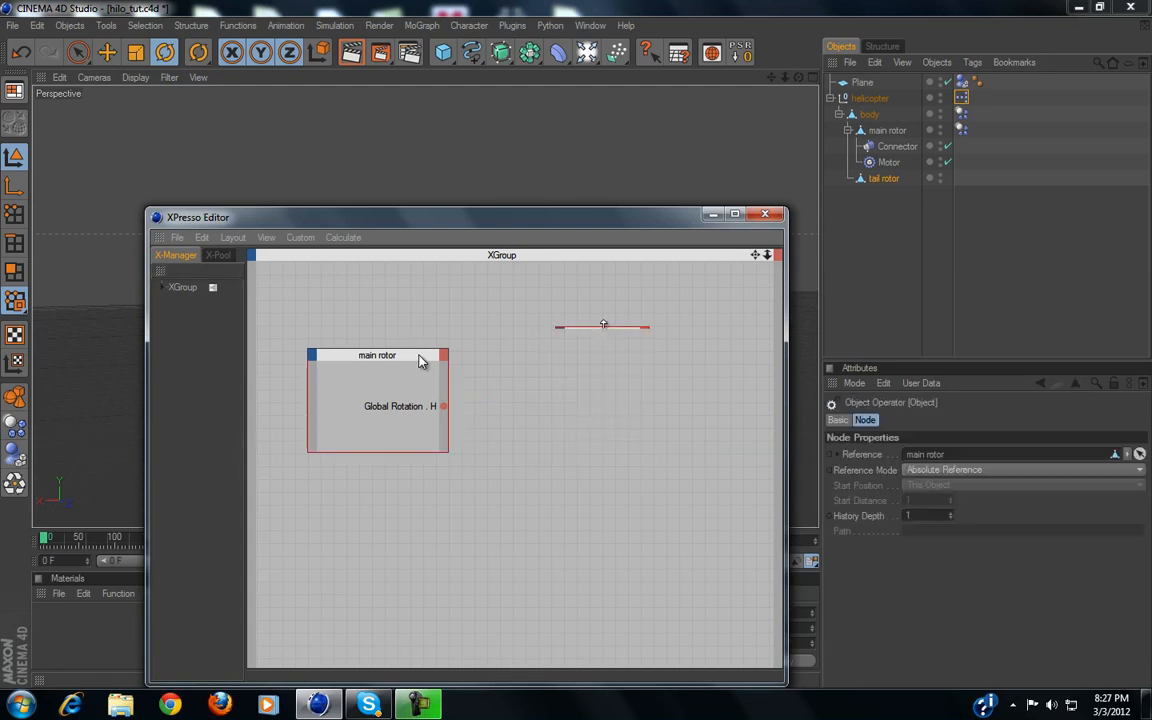
{"action": "key", "text": "Delete"}
{"action": "left_click", "coordinate": [778, 215]}
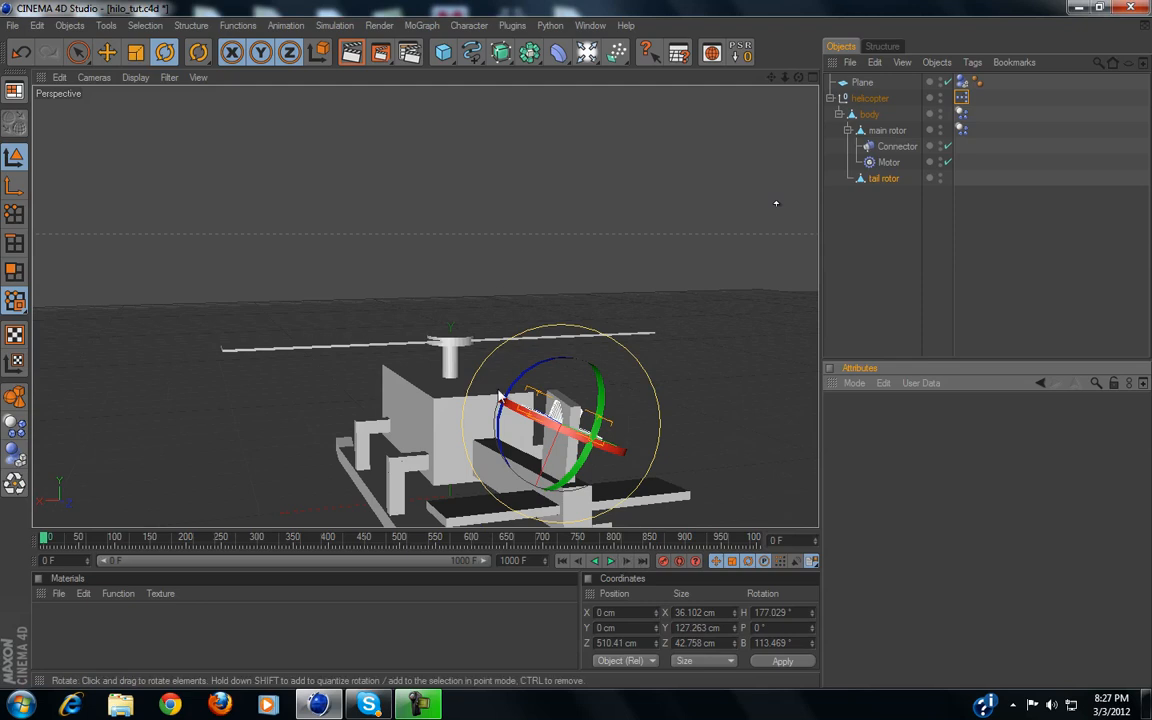
Set the tail rotor's H and B rotations to 0°
{"action": "left_click", "coordinate": [772, 612]}
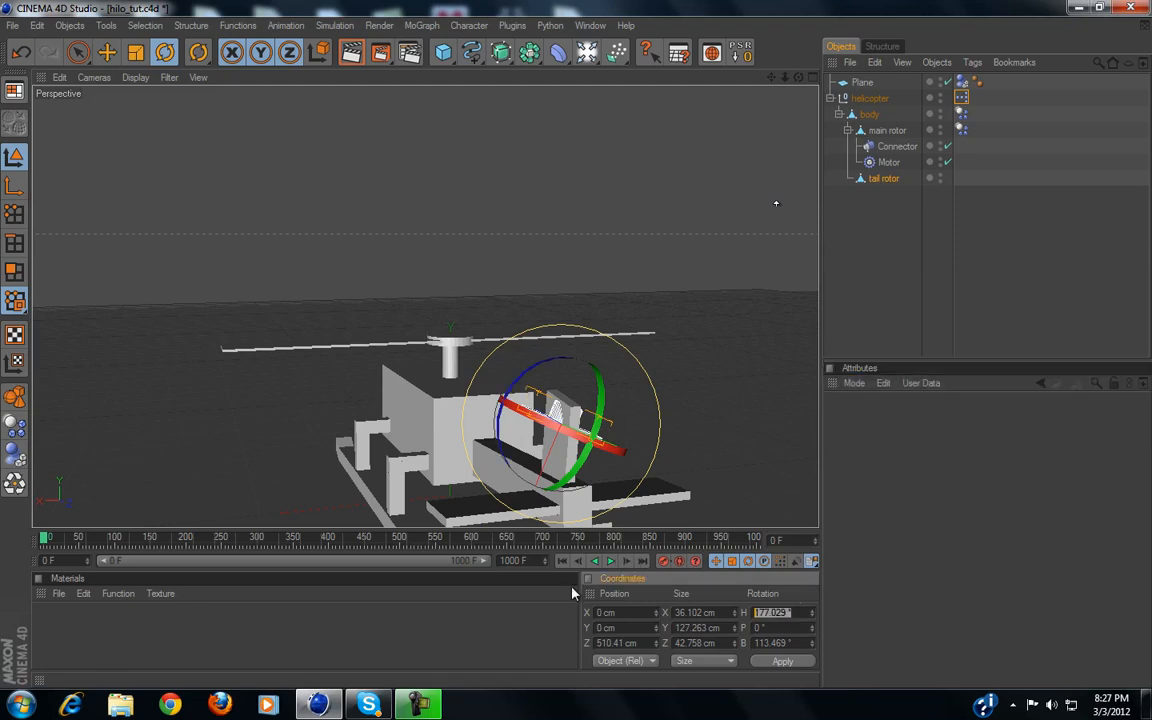
{"action": "type", "text": "0"}
{"action": "key", "text": "Return"}
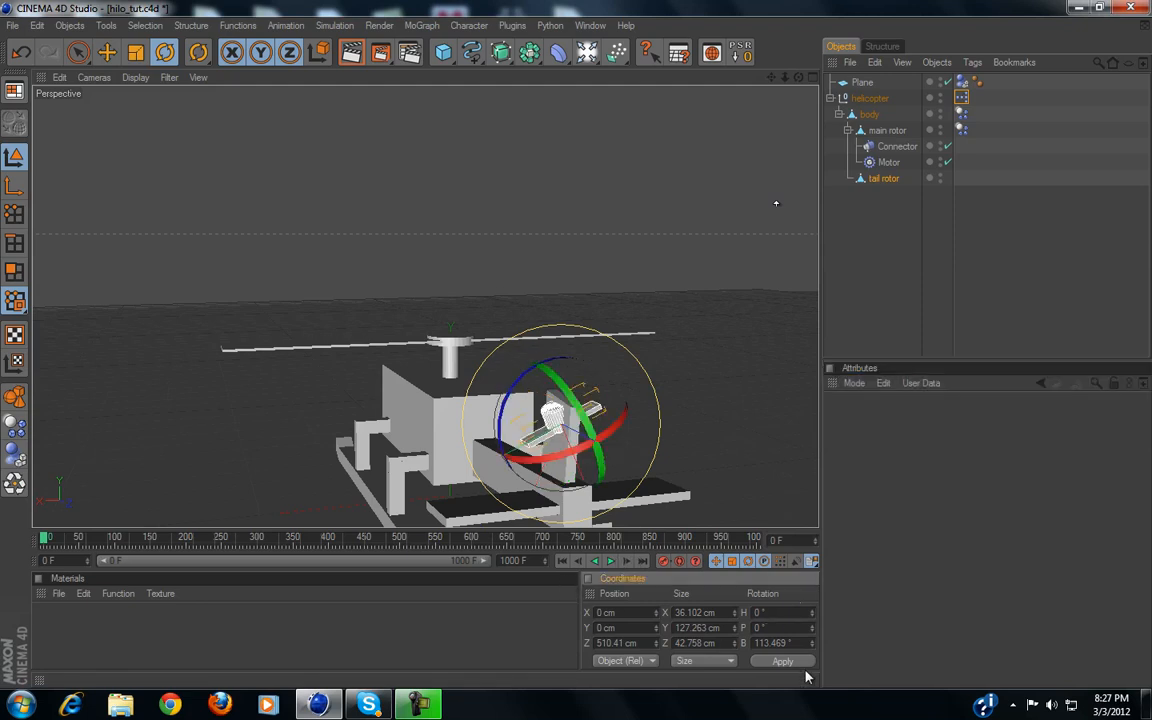
{"action": "left_click", "coordinate": [782, 643]}
{"action": "type", "text": "0"}
{"action": "key", "text": "Return"}
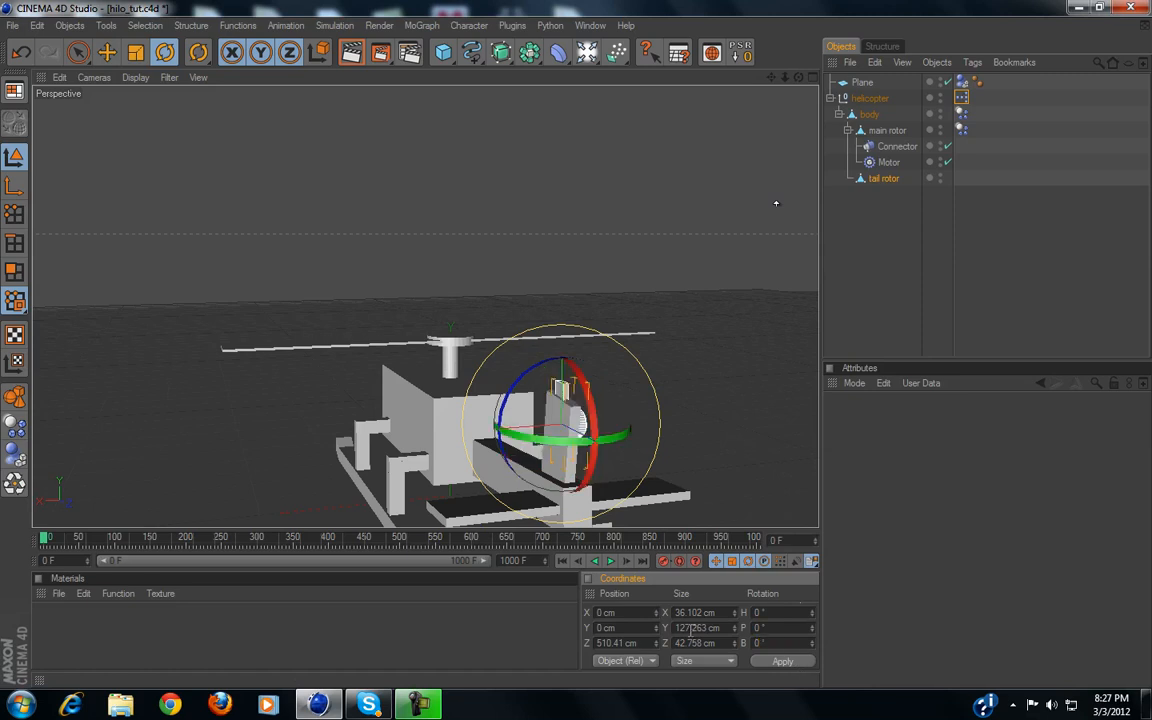
Move the tail rotor along its X axis to about 33 cm so it sits beside the tail fin
{"action": "left_click", "coordinate": [107, 52]}
{"action": "left_click_drag", "start_coordinate": [485, 423], "coordinate": [577, 351]}
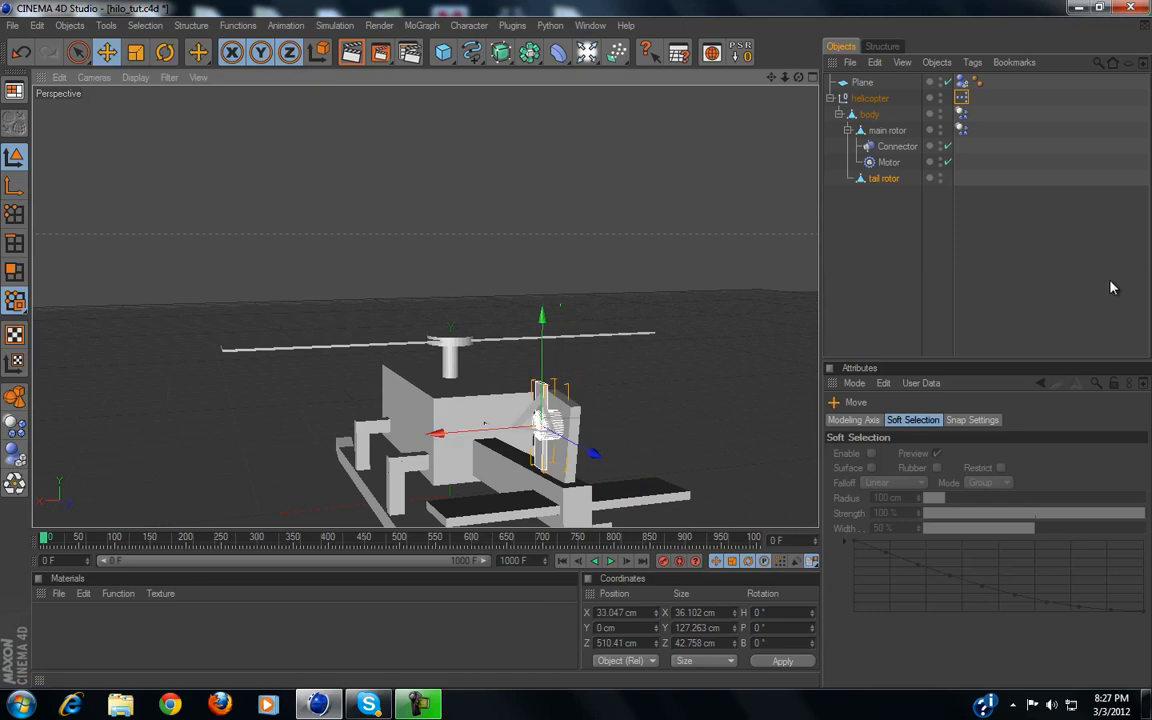
{"action": "left_click", "coordinate": [985, 230]}
{"action": "scroll", "coordinate": [545, 457], "scroll_direction": "up", "scroll_amount": 4}
{"action": "scroll", "coordinate": [541, 452], "scroll_direction": "down", "scroll_amount": 2}
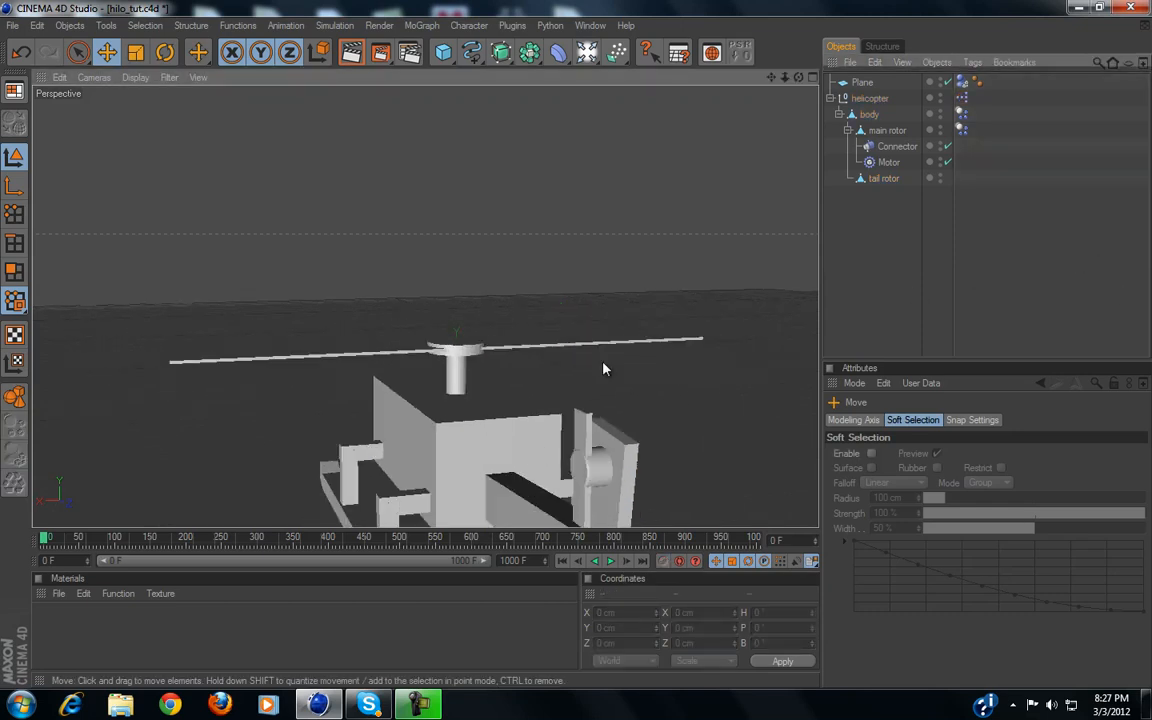
Copy the main rotor's Connector and Motor into the tail rotor as child objects
{"action": "left_click", "coordinate": [884, 179]}
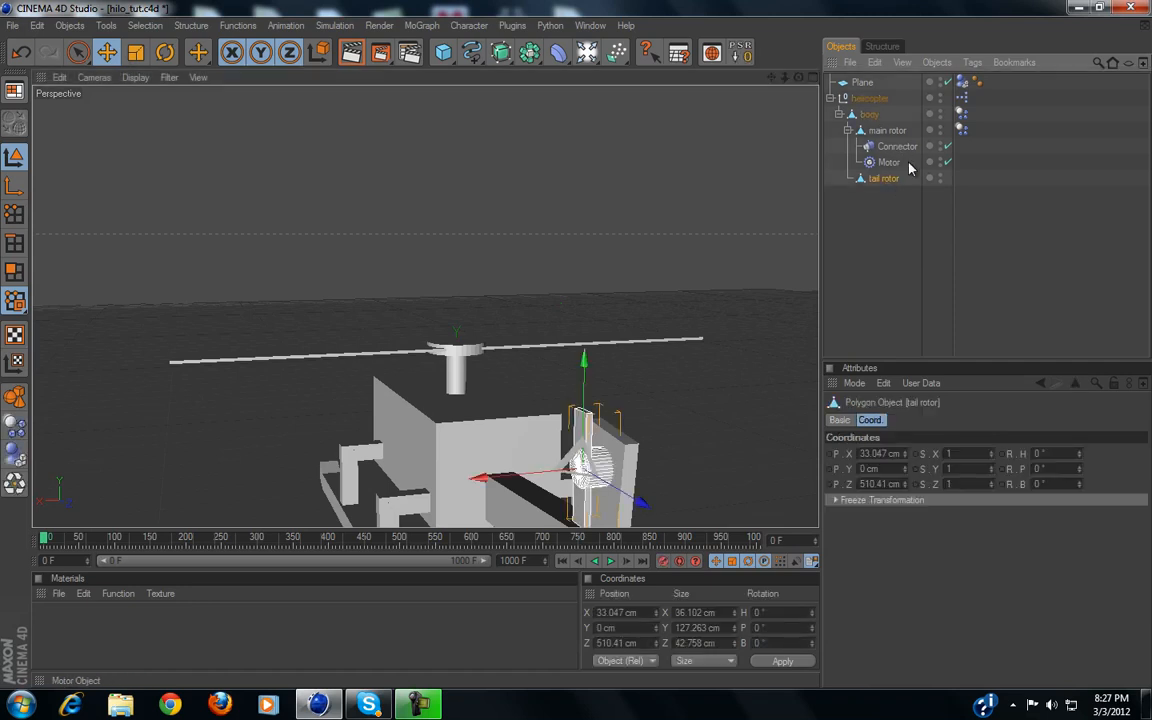
{"action": "left_click_drag", "start_coordinate": [735, 243], "coordinate": [573, 311], "text": "alt"}
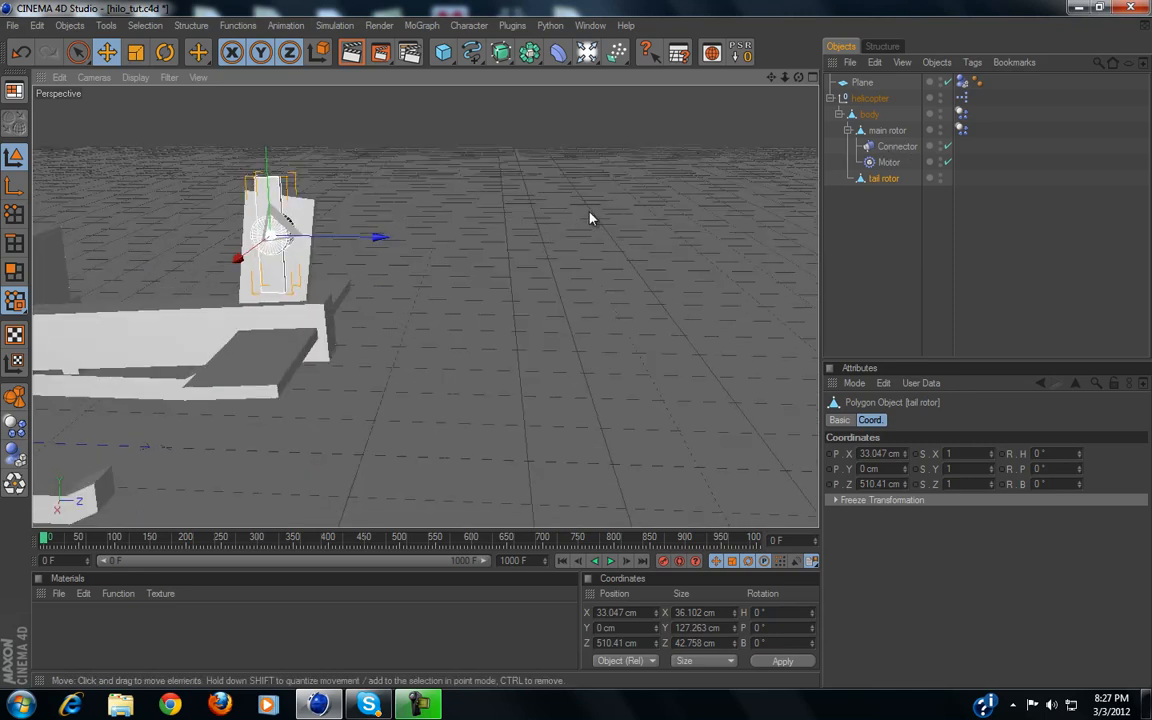
{"action": "middle_click_drag", "start_coordinate": [520, 301], "coordinate": [580, 351], "text": "alt"}
{"action": "right_click_drag", "start_coordinate": [580, 351], "coordinate": [635, 275], "text": "alt"}
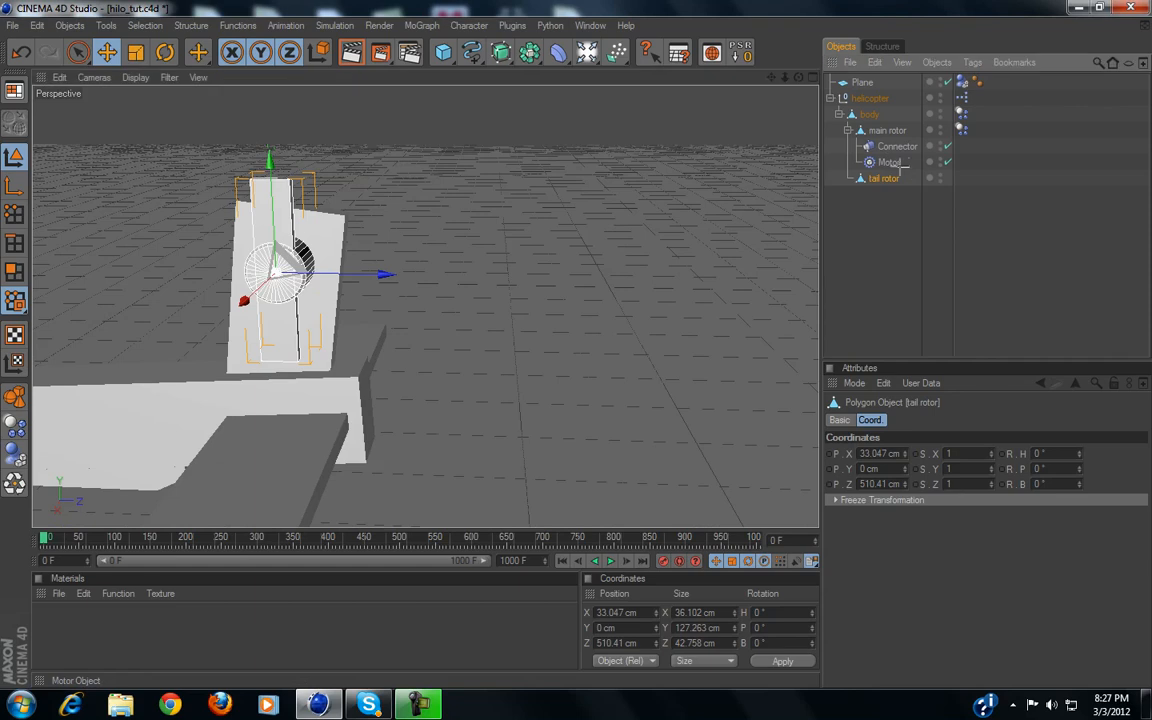
{"action": "left_click_drag", "start_coordinate": [881, 147], "coordinate": [886, 179]}
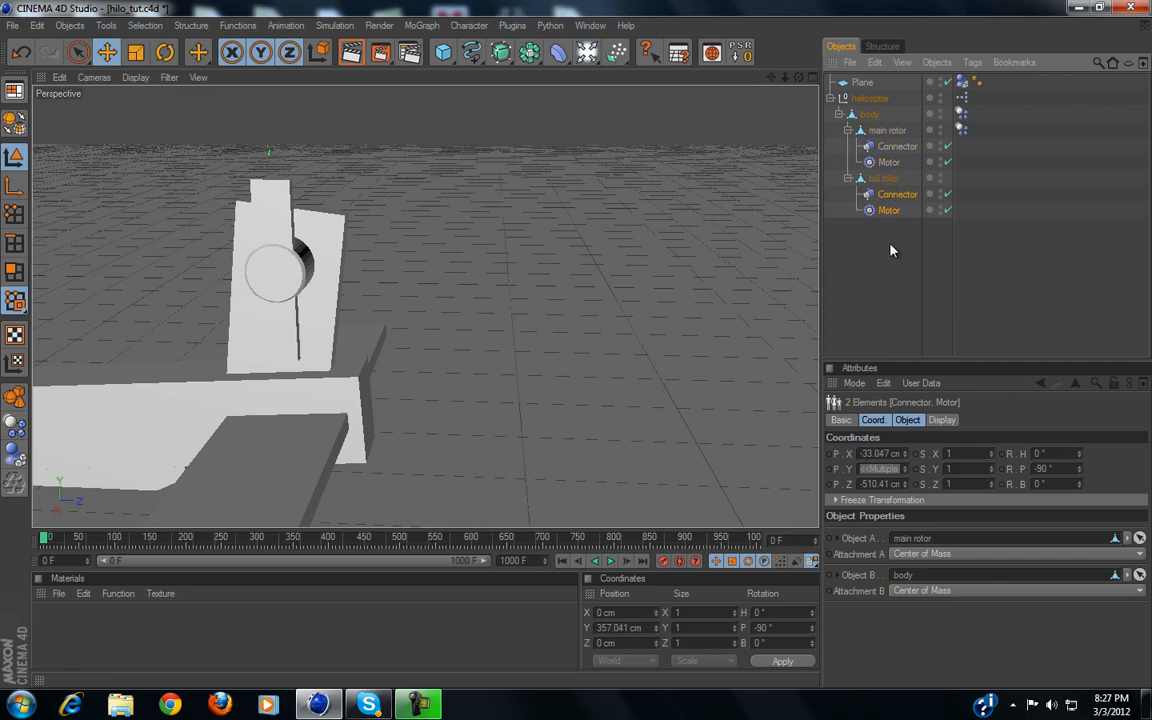
Assign the tail rotor as Object A of the copied Connector
{"action": "left_click", "coordinate": [893, 194]}
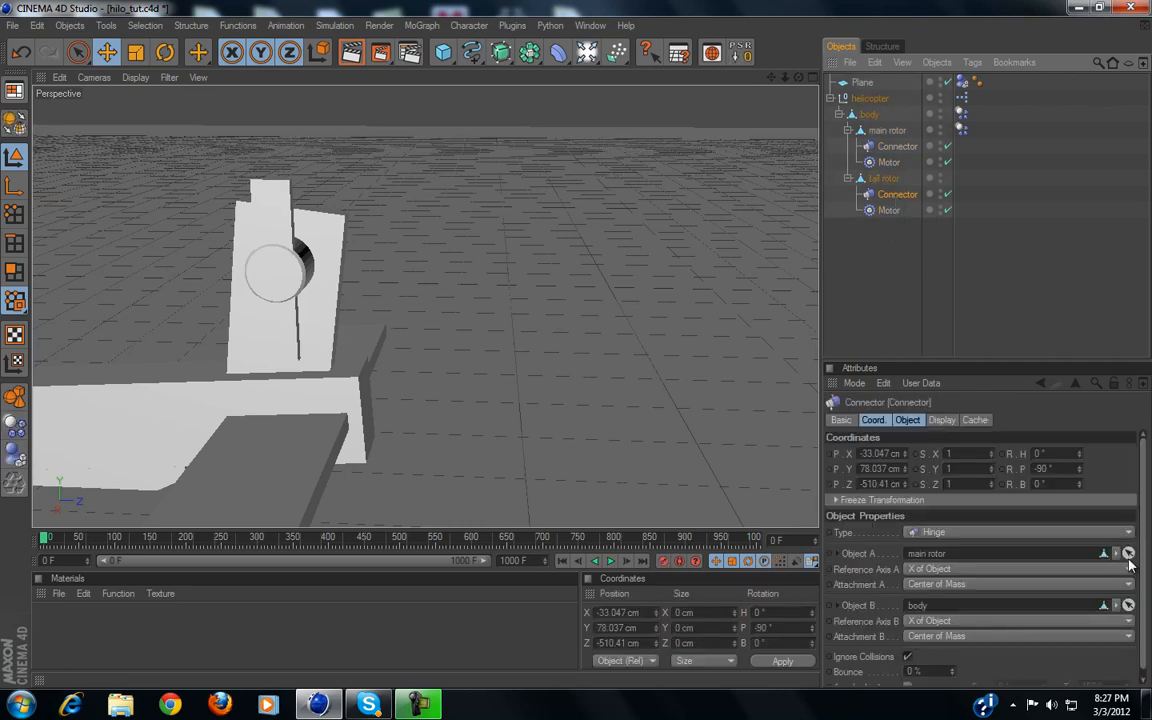
{"action": "left_click", "coordinate": [1128, 553]}
{"action": "left_click", "coordinate": [883, 178]}
Try placing the copied Connector manually at Z about -7.8 cm above the tail rotor and rotating it to H 90°, B 90°
{"action": "scroll", "coordinate": [279, 353], "scroll_direction": "down", "scroll_amount": 5}
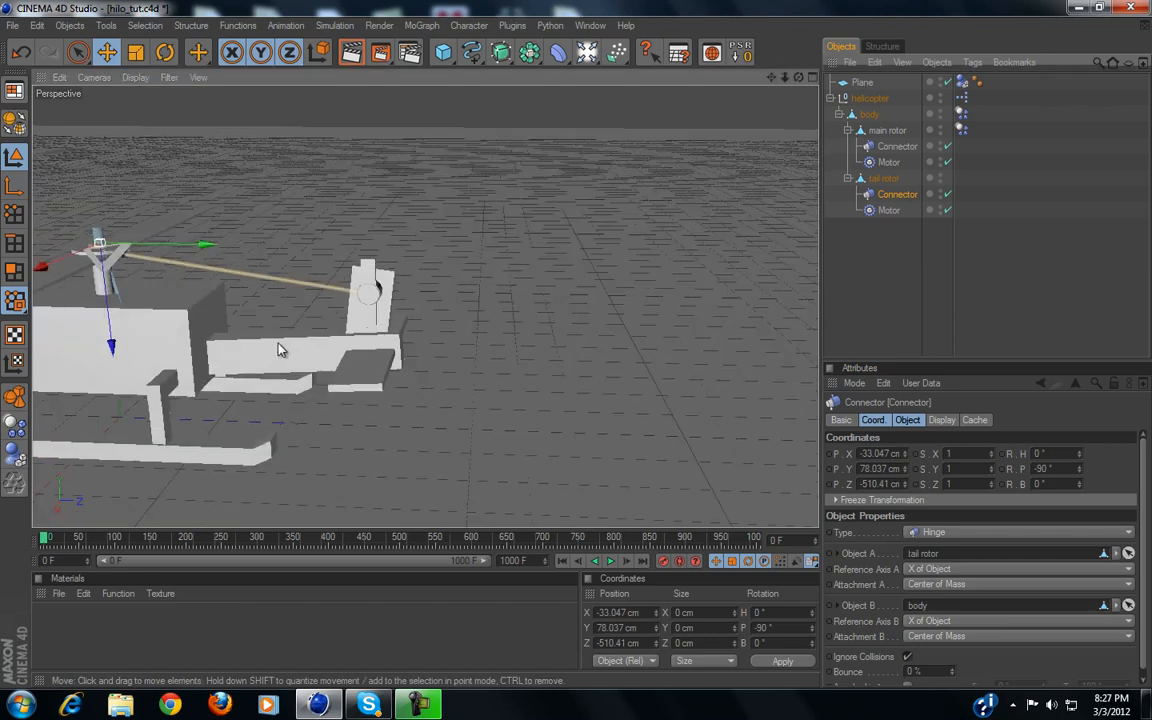
{"action": "left_click_drag", "start_coordinate": [204, 254], "coordinate": [577, 351]}
{"action": "scroll", "coordinate": [190, 282], "scroll_direction": "up", "scroll_amount": 7}
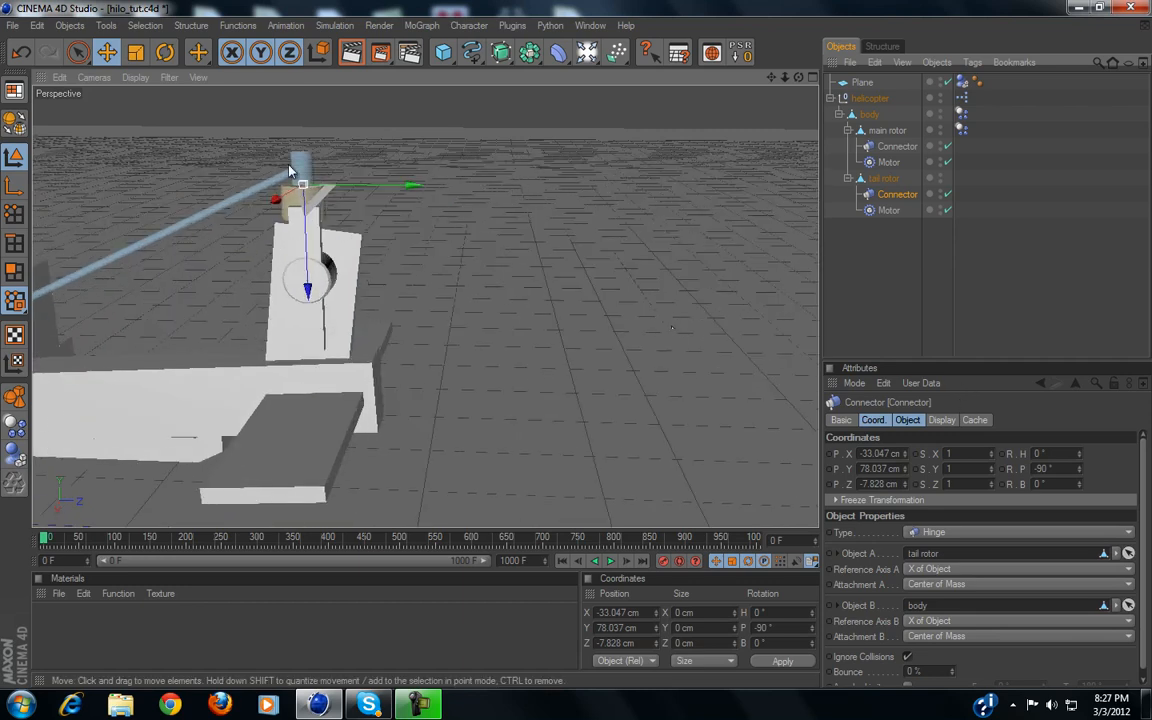
{"action": "left_click", "coordinate": [165, 52]}
{"action": "left_click_drag", "start_coordinate": [297, 125], "coordinate": [299, 252]}
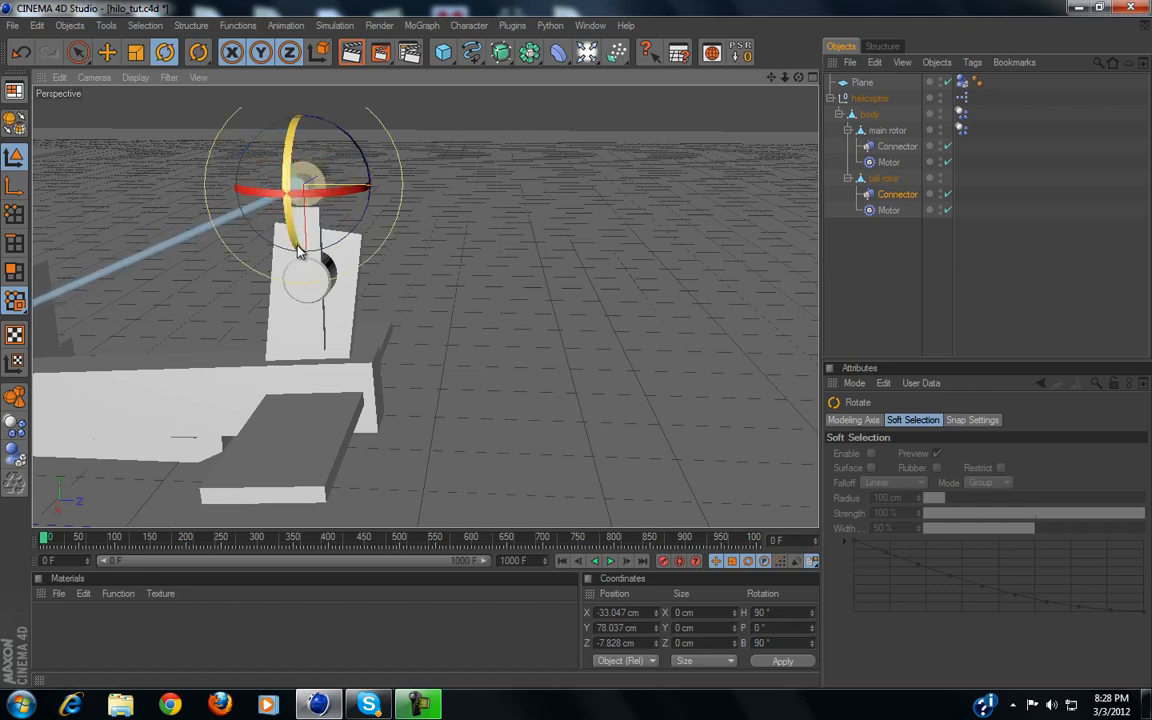
Reset the copied Connector's position, scale and rotation to center it on the tail rotor, and rotate it to H -90°
{"action": "left_click", "coordinate": [107, 52]}
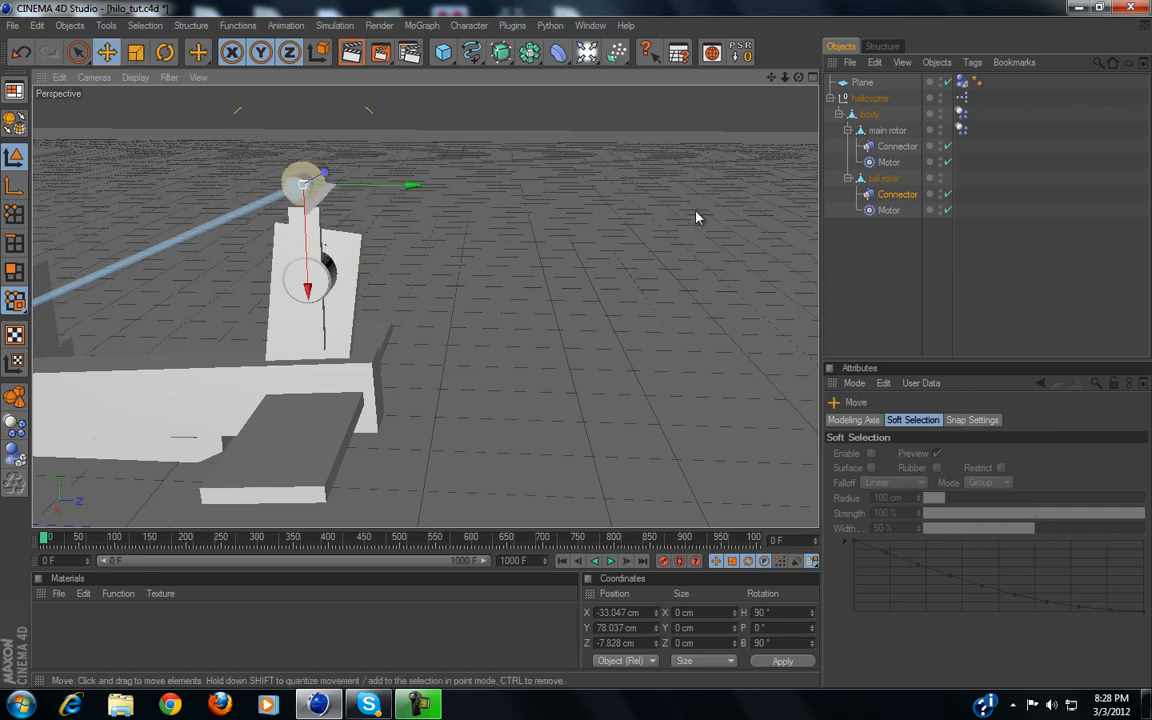
{"action": "left_click", "coordinate": [741, 53]}
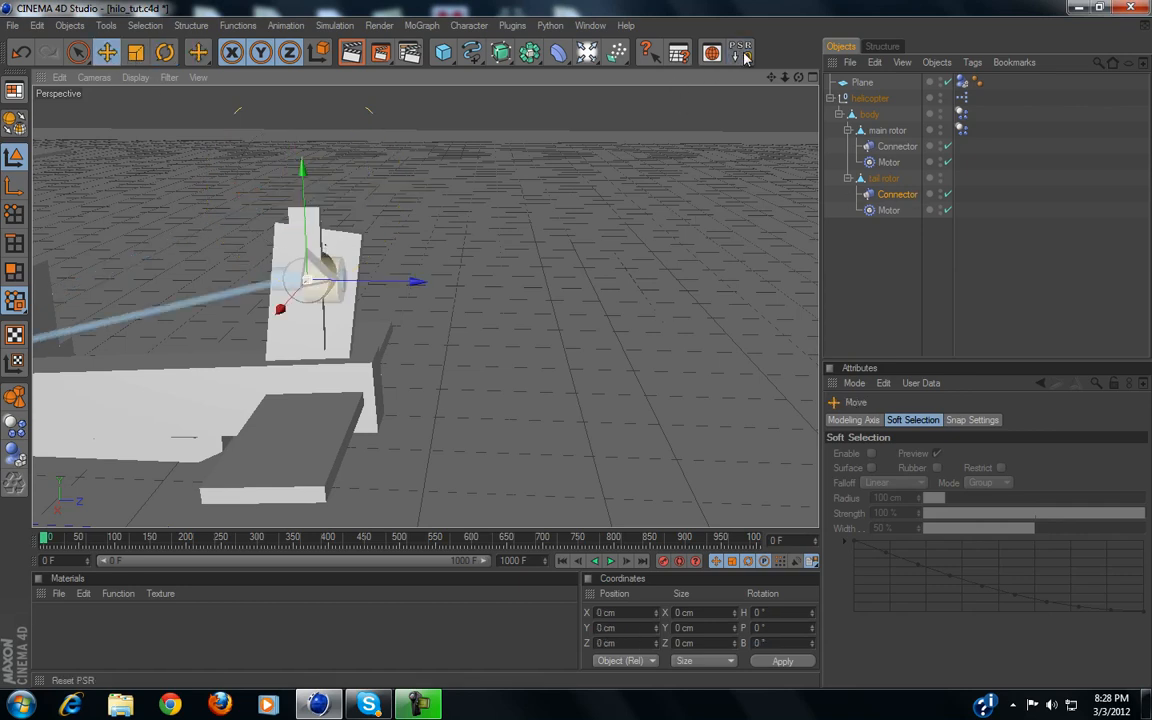
{"action": "left_click", "coordinate": [165, 52]}
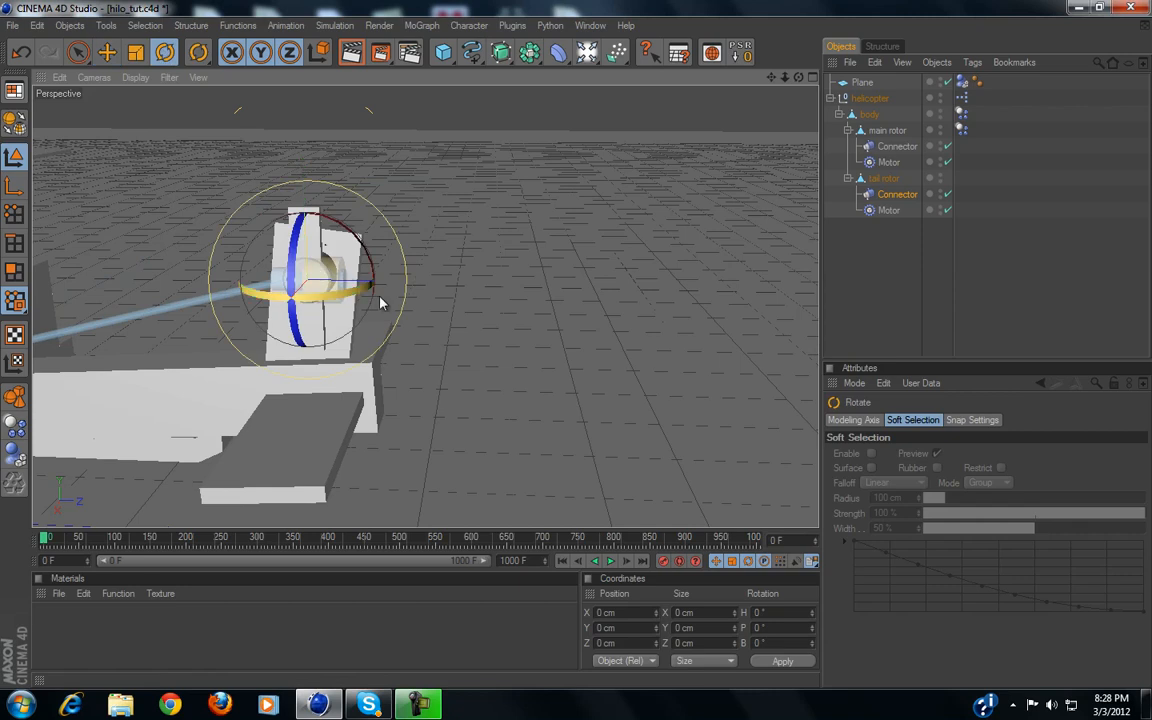
{"action": "left_click_drag", "start_coordinate": [347, 298], "coordinate": [278, 292]}
{"action": "left_click", "coordinate": [901, 236]}
{"action": "left_click_drag", "start_coordinate": [415, 294], "coordinate": [584, 350], "text": "alt"}
{"action": "left_click", "coordinate": [912, 195]}
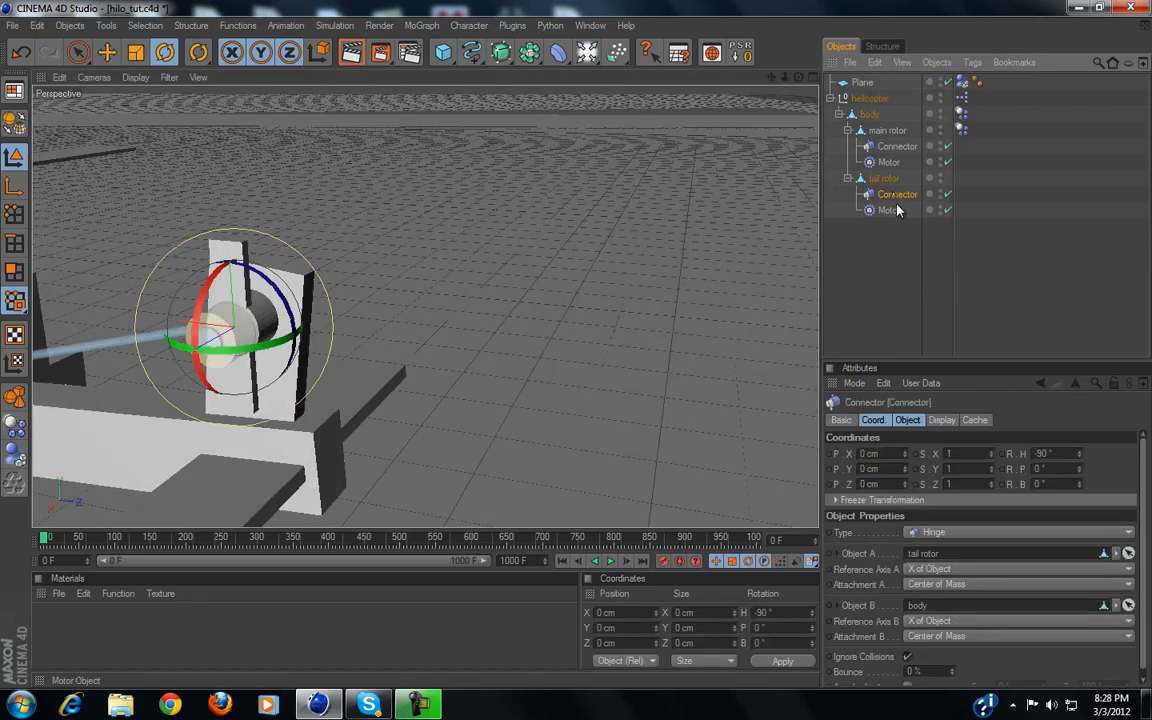
Assign the tail rotor as Object A of the copied Motor
{"action": "left_click", "coordinate": [890, 210]}
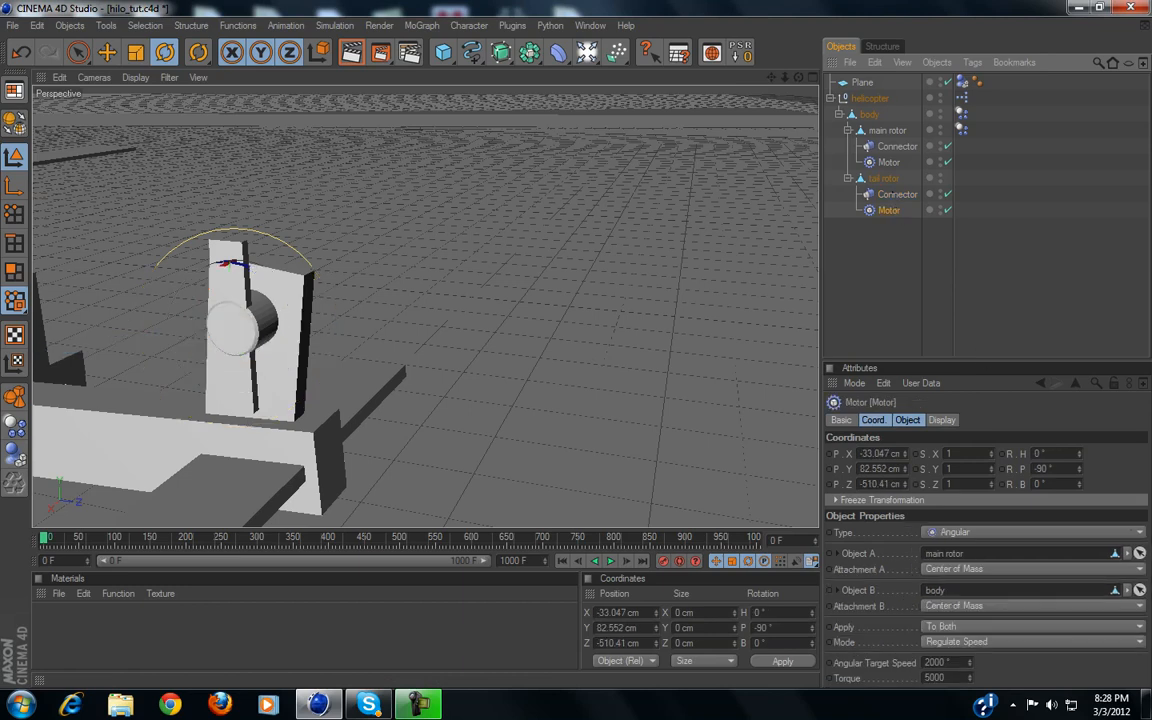
{"action": "left_click", "coordinate": [1139, 555]}
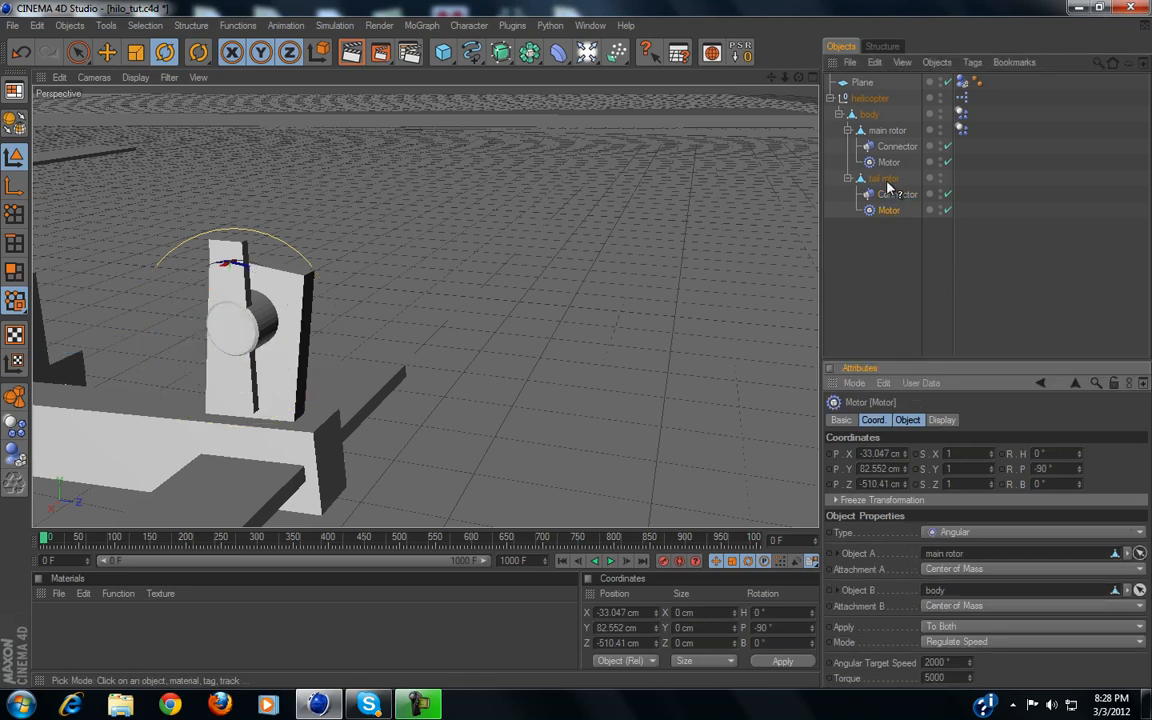
{"action": "left_click", "coordinate": [884, 179]}
{"action": "left_click_drag", "start_coordinate": [626, 267], "coordinate": [491, 252], "text": "alt"}
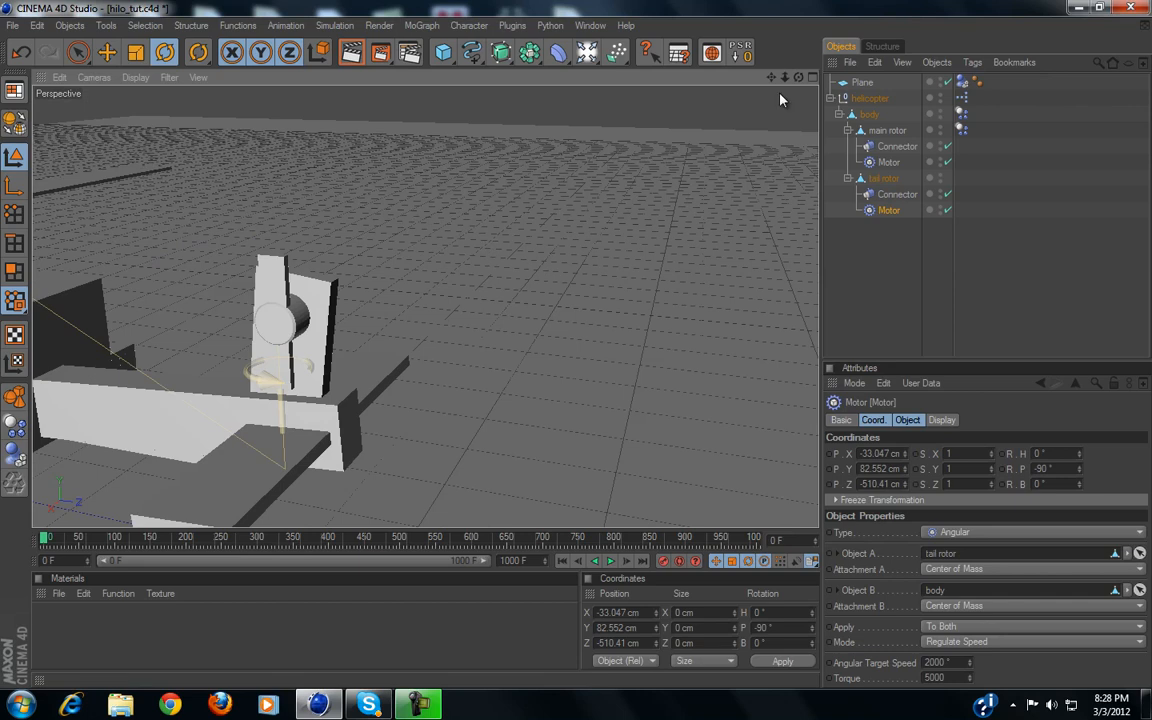
Reset the copied Motor's position, scale and rotation to center it on the tail rotor, and rotate it to H -90°
{"action": "left_click", "coordinate": [743, 50]}
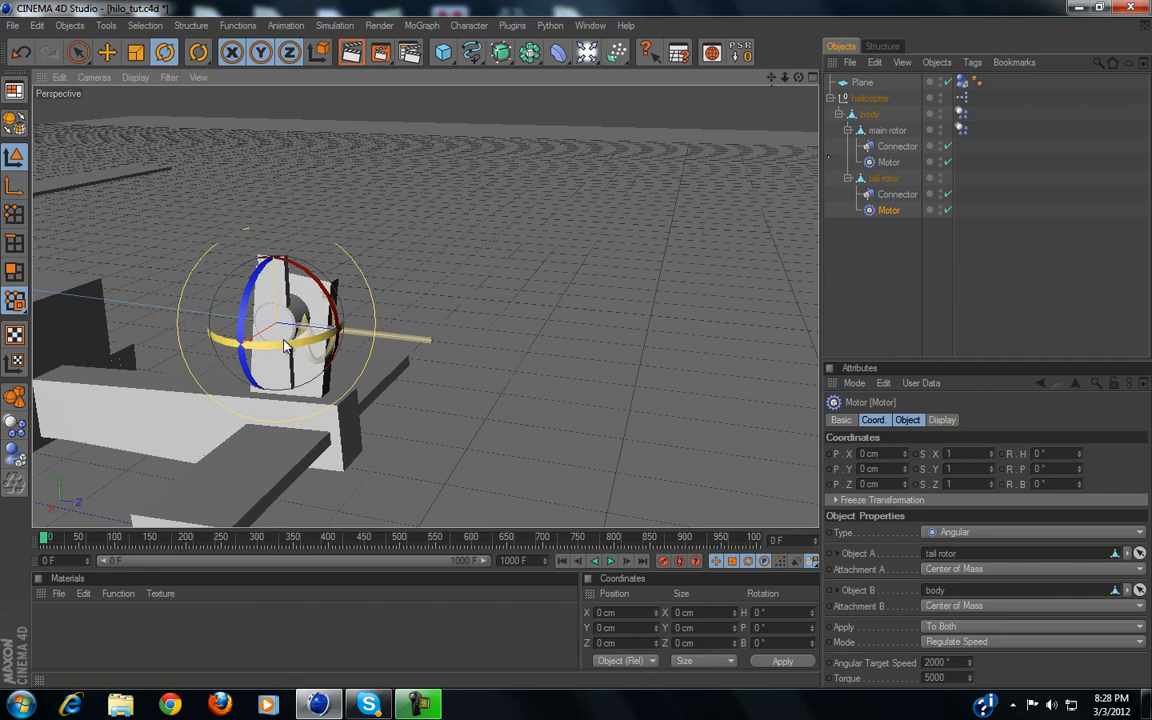
{"action": "left_click_drag", "start_coordinate": [285, 345], "coordinate": [192, 338]}
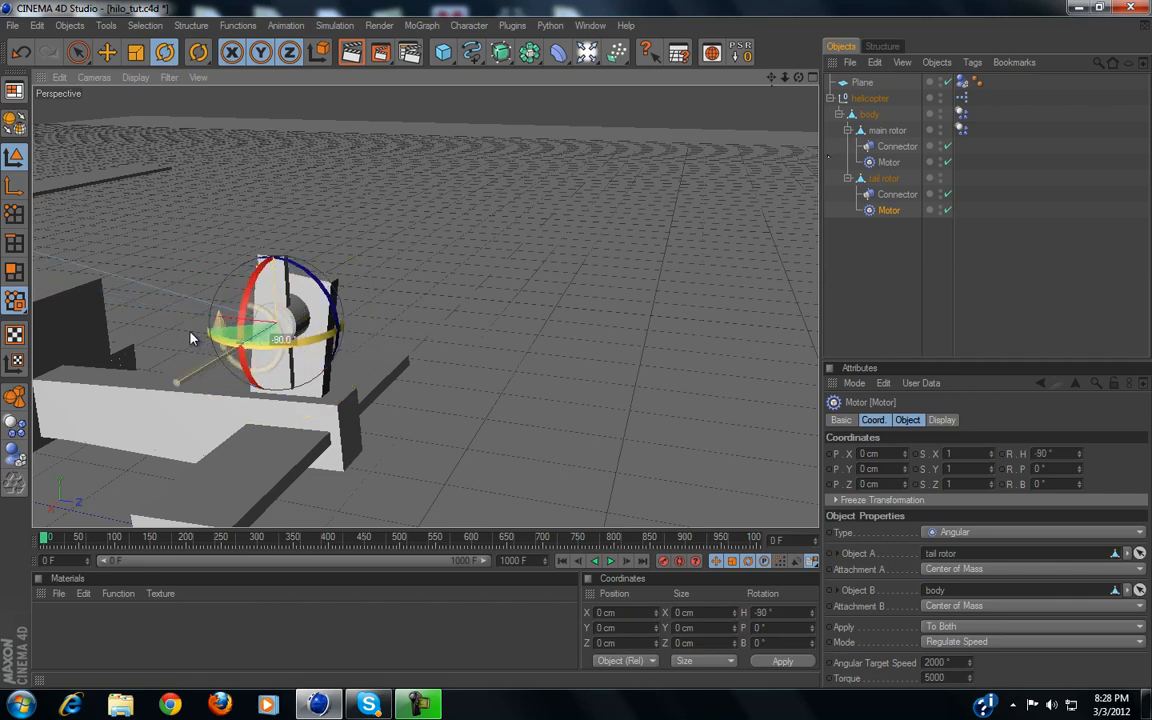
{"action": "left_click", "coordinate": [107, 53]}
{"action": "scroll", "coordinate": [307, 374], "scroll_direction": "down", "scroll_amount": 4}
{"action": "scroll", "coordinate": [307, 374], "scroll_direction": "up", "scroll_amount": 3}
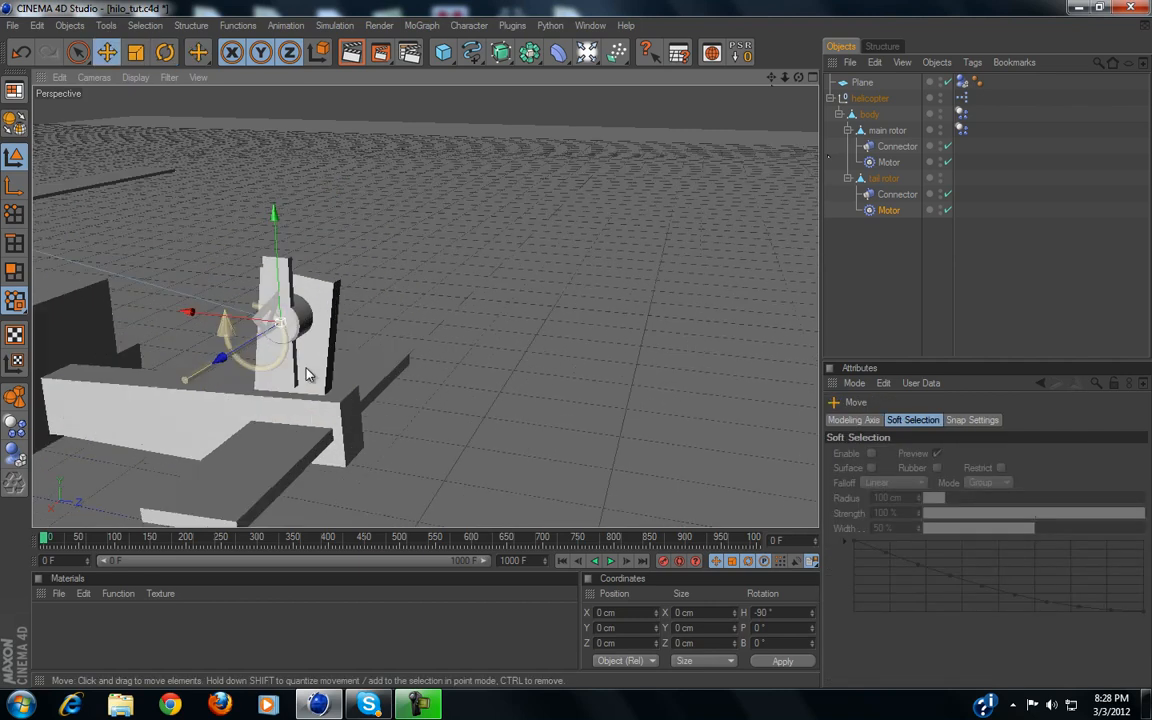
Test the tail rotor motor by playing the simulation briefly and return to frame 0
{"action": "scroll", "coordinate": [589, 376], "scroll_direction": "down", "scroll_amount": 2}
{"action": "left_click", "coordinate": [612, 561]}
{"action": "left_click", "coordinate": [562, 561]}
Make the tail rotor a rigid body with a Dynamics Body tag and briefly test the playback
{"action": "left_click", "coordinate": [883, 179]}
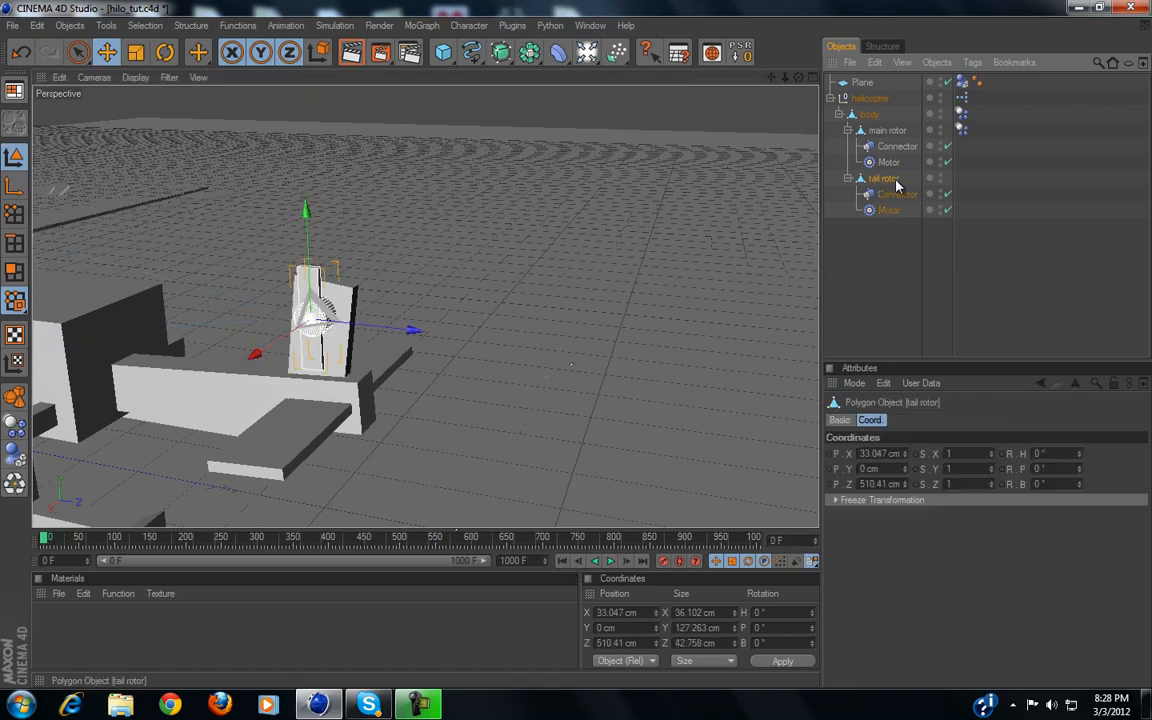
{"action": "left_click", "coordinate": [14, 437]}
{"action": "left_click", "coordinate": [611, 561]}
{"action": "left_click", "coordinate": [611, 561]}
{"action": "left_click", "coordinate": [562, 561]}
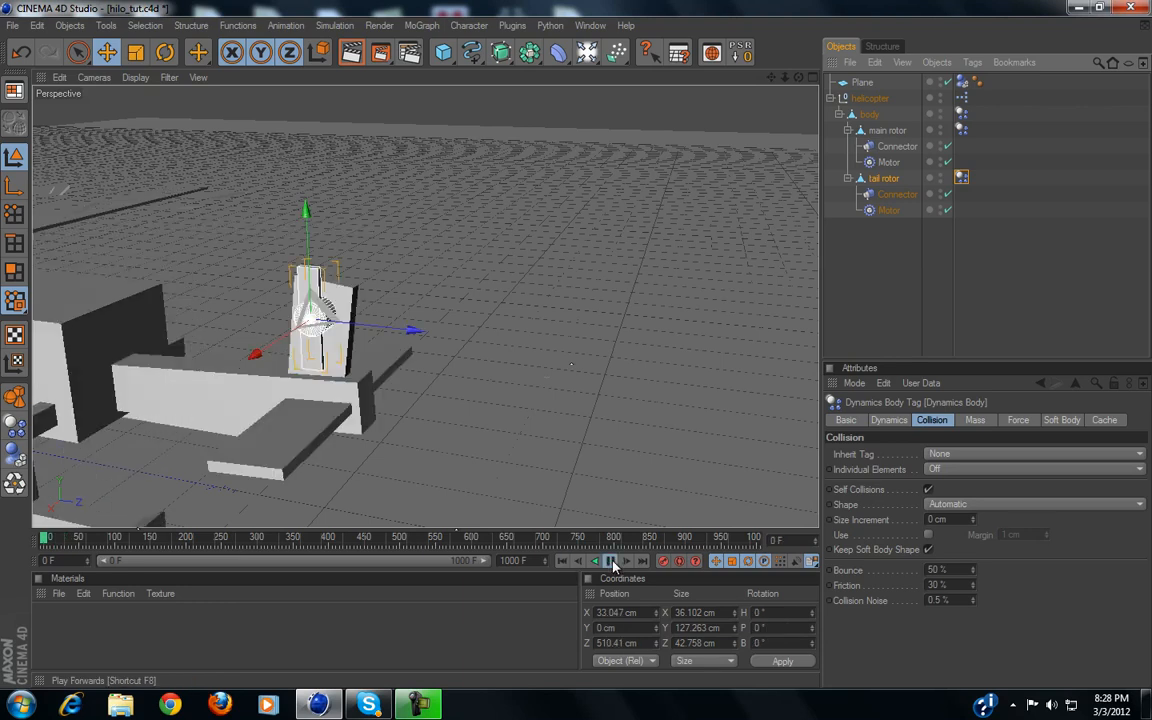
Play the simulation to check how the tail rotor and body move, and rewind to frame 0
{"action": "left_click", "coordinate": [612, 561]}
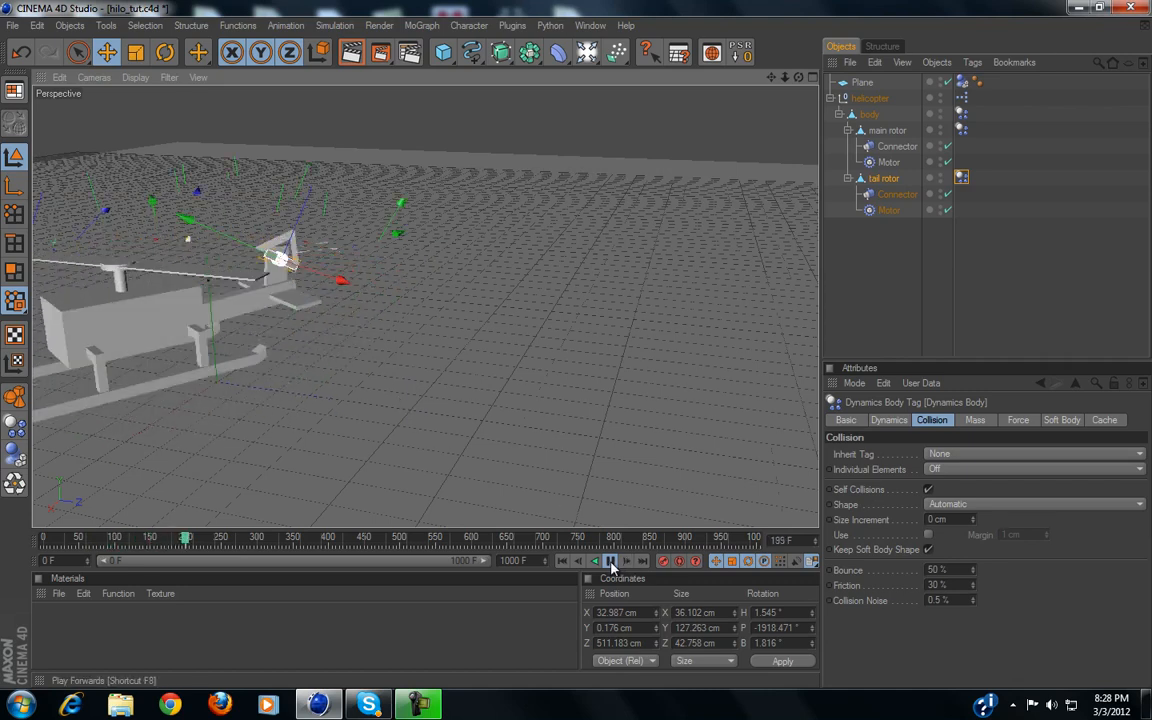
{"action": "left_click", "coordinate": [1005, 293]}
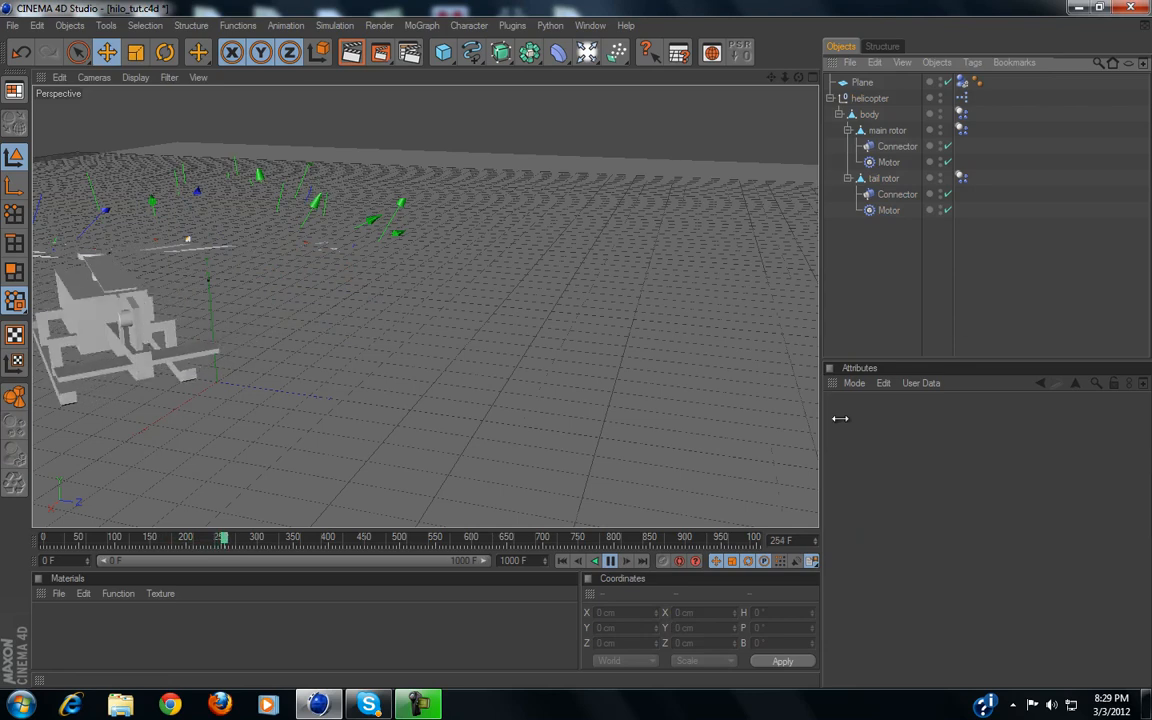
{"action": "left_click", "coordinate": [609, 563]}
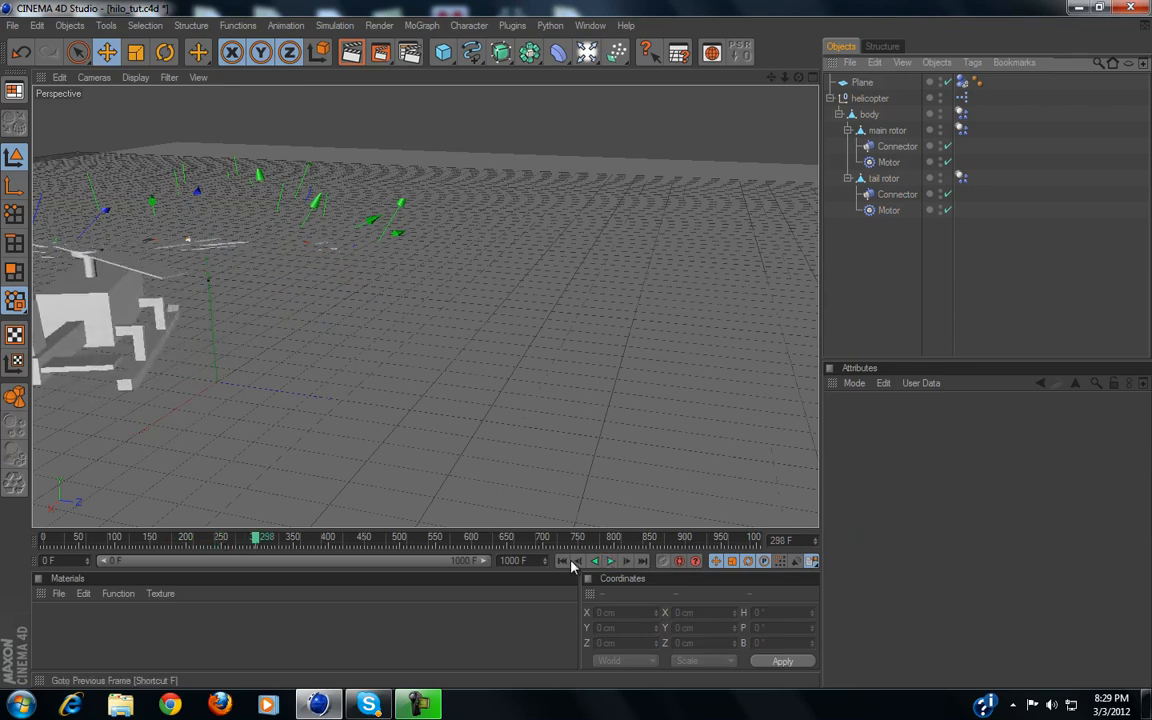
{"action": "left_click", "coordinate": [562, 561]}
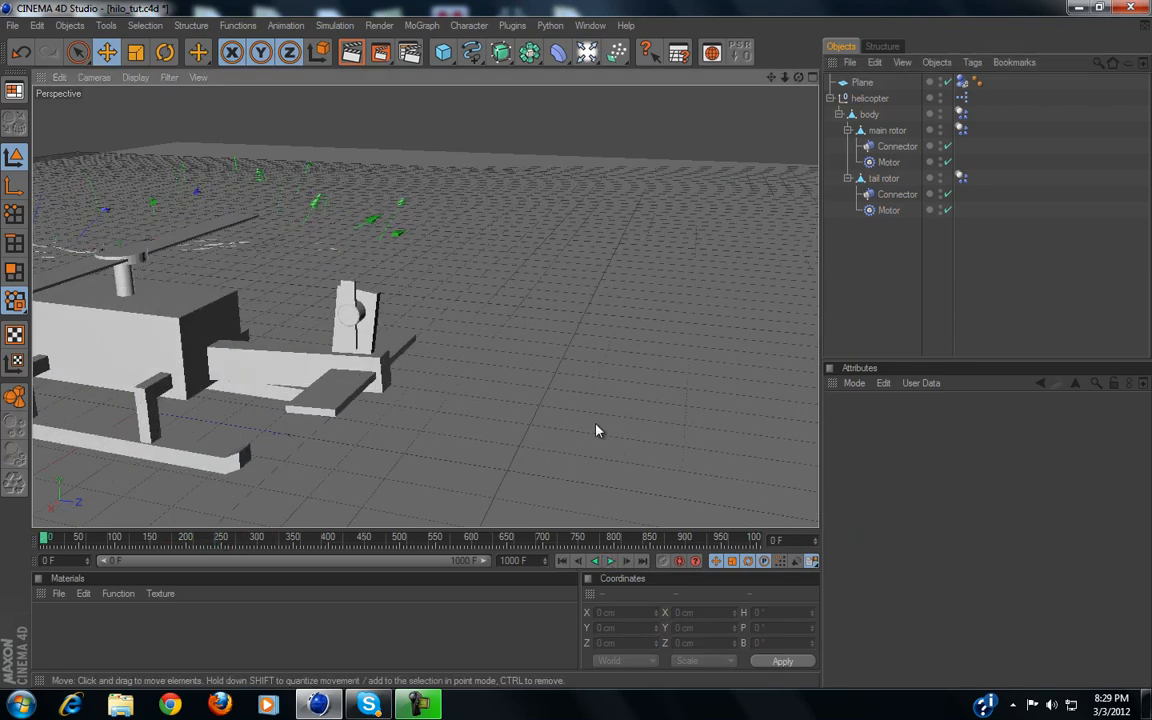
Set the tail rotor Motor's Angular Target Speed to 100° and Torque to 100, and play the simulation
{"action": "left_click", "coordinate": [890, 211]}
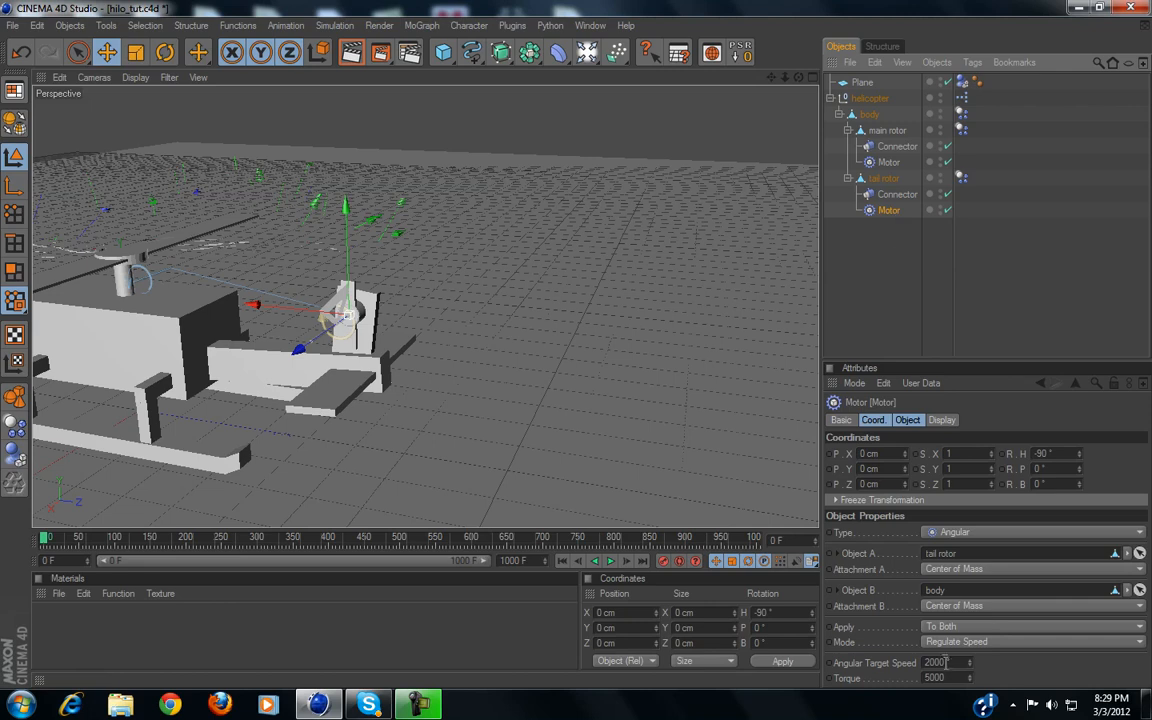
{"action": "double_click", "coordinate": [945, 662]}
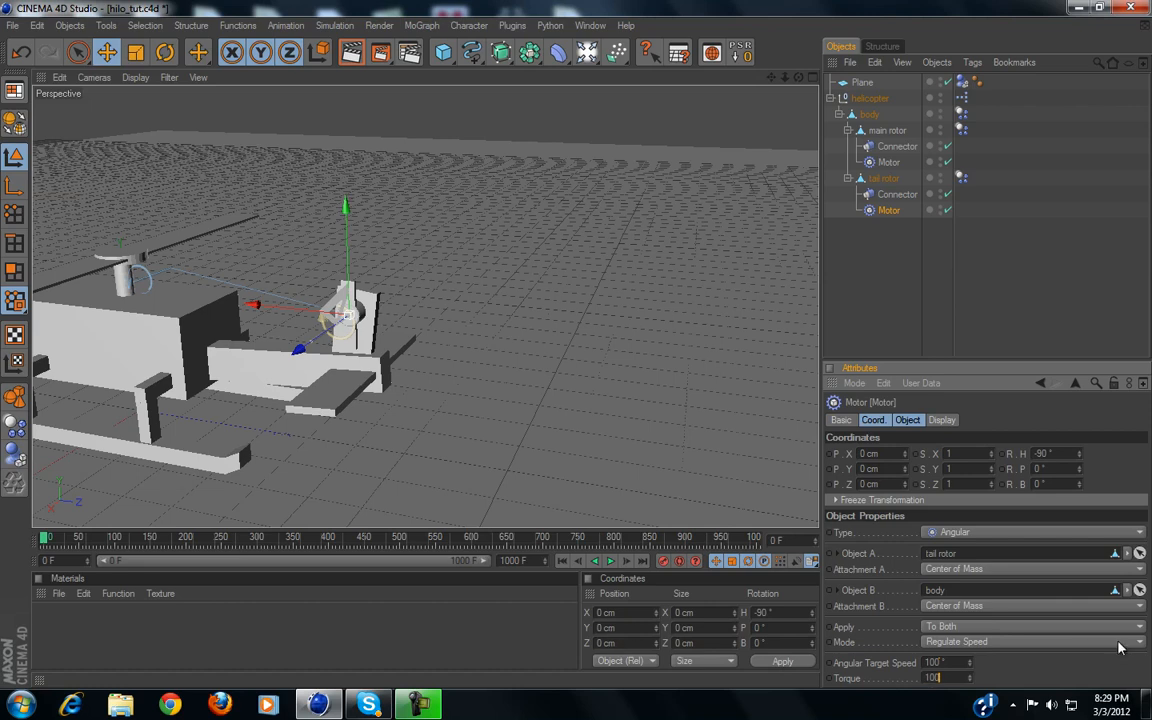
{"action": "left_click", "coordinate": [610, 561]}
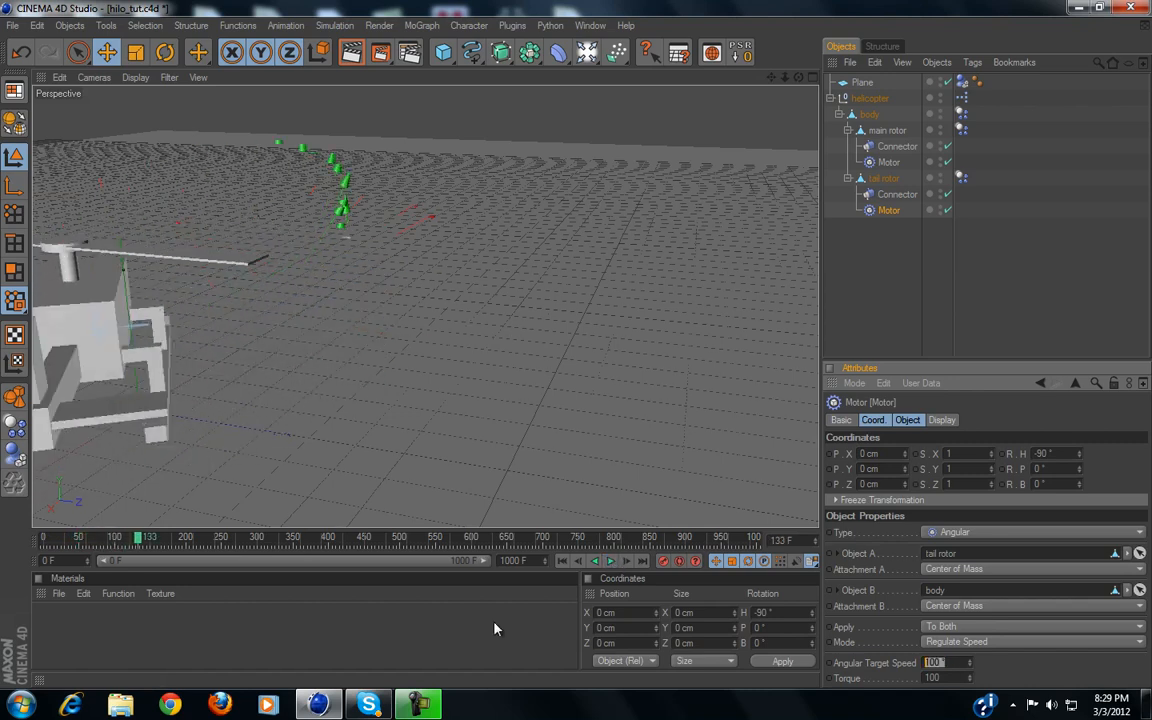
Set the tail rotor Motor's Angular Target Speed to 500° and Torque to 500, and play the simulation
{"action": "type", "text": "5"}
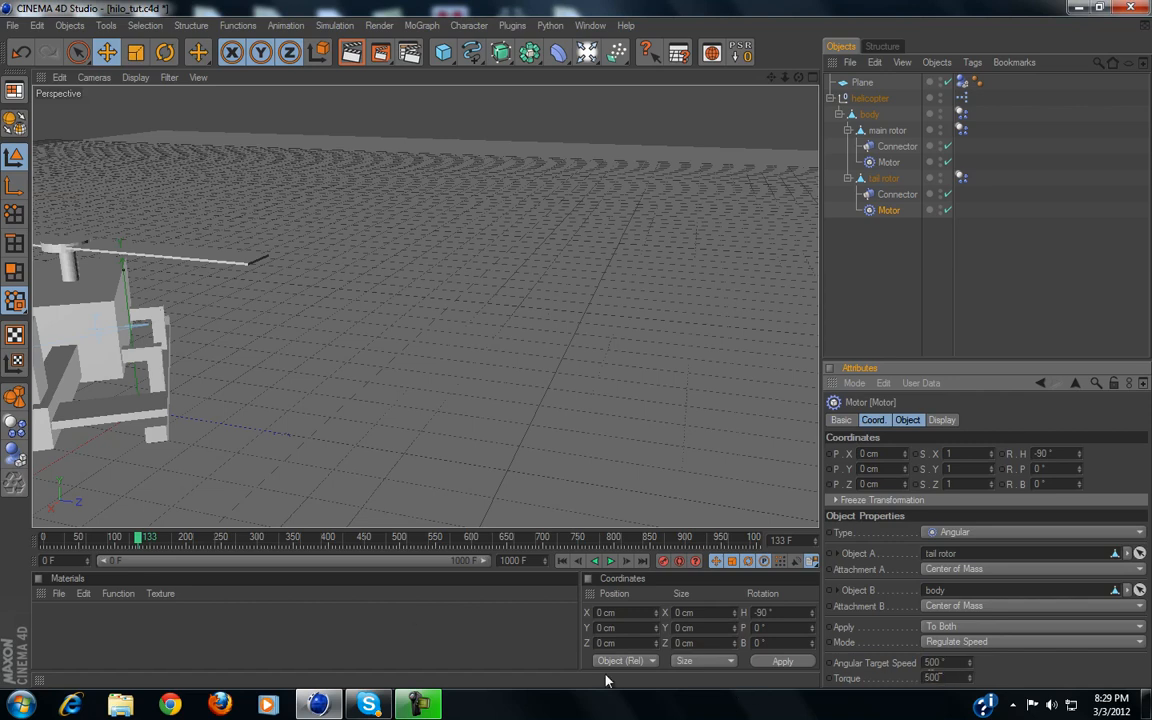
{"action": "left_click", "coordinate": [610, 562]}
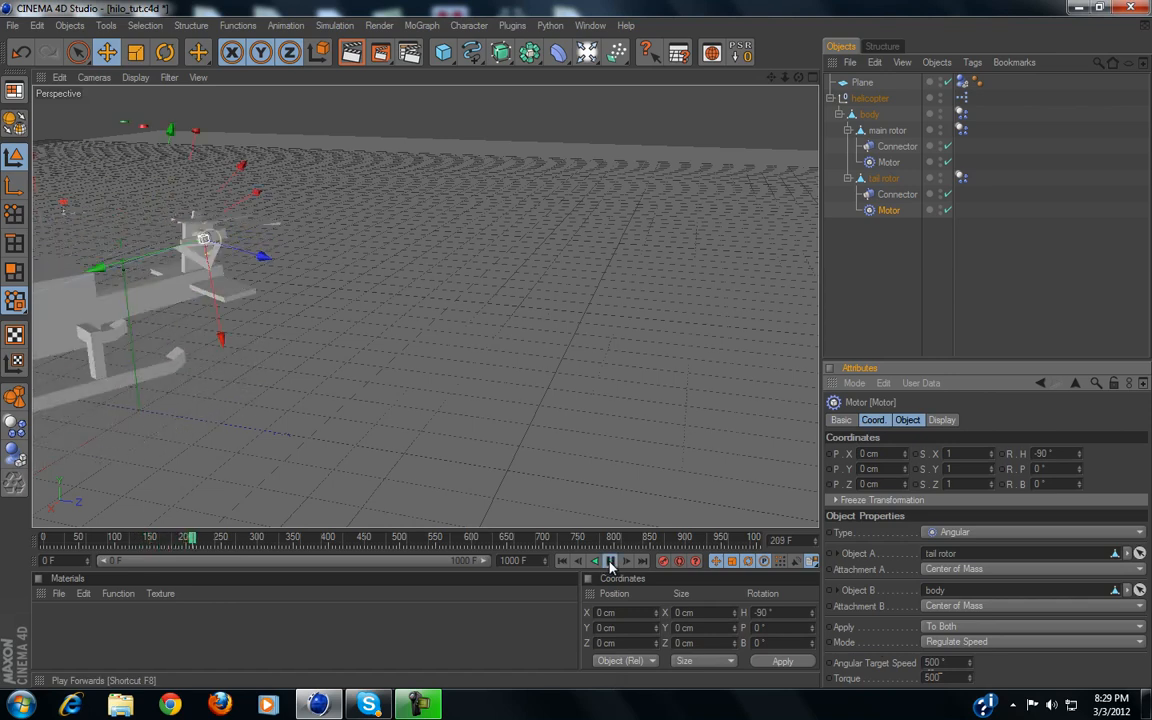
{"action": "left_click", "coordinate": [610, 562]}
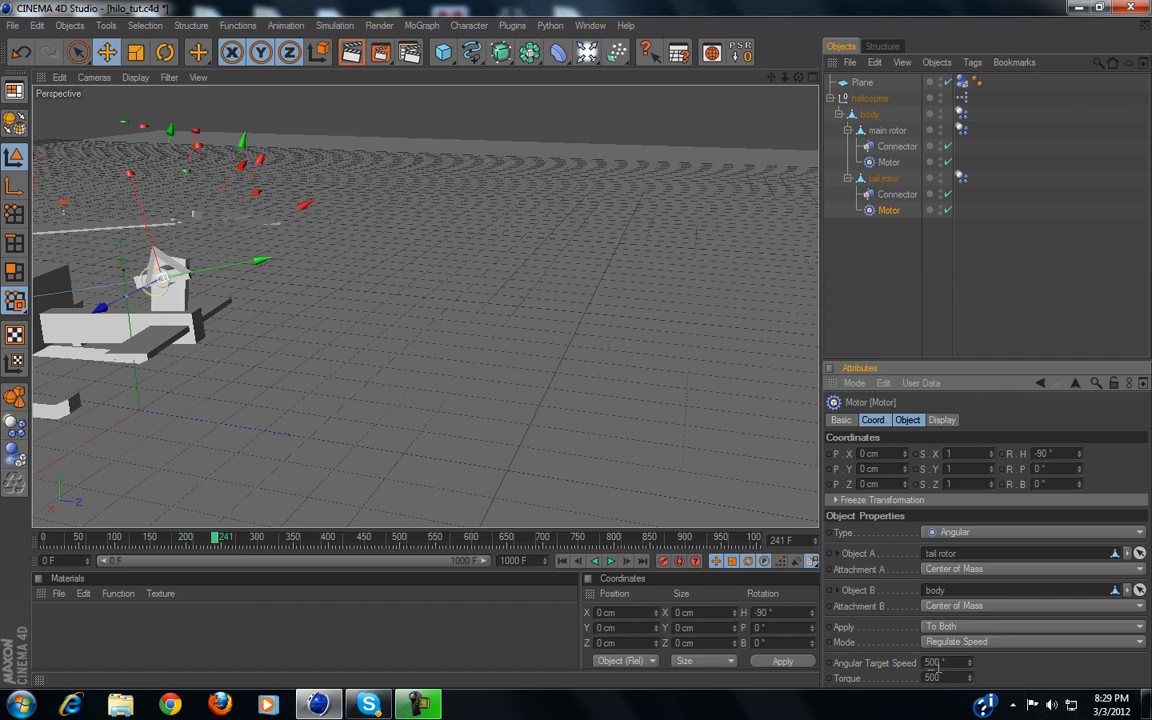
Set the tail rotor Motor's Angular Target Speed to 1000° and Torque to 1000, and test it from frame 0
{"action": "key", "text": "Return"}
{"action": "left_click", "coordinate": [611, 562]}
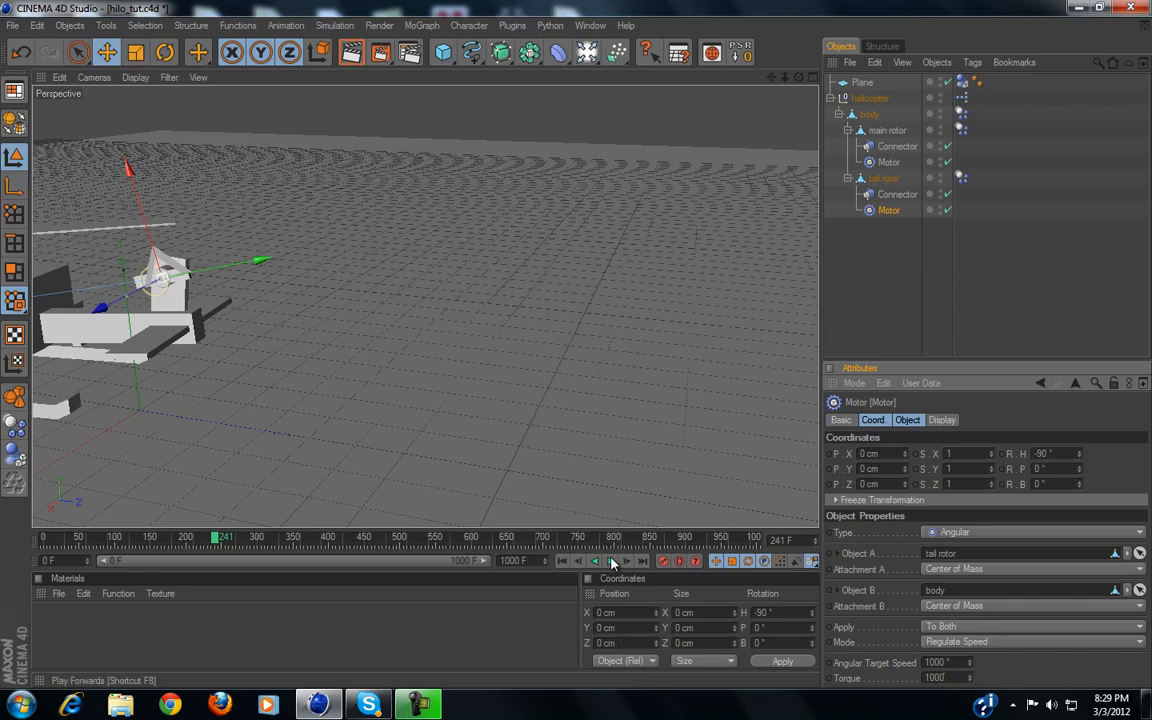
{"action": "left_click", "coordinate": [562, 561]}
{"action": "left_click", "coordinate": [611, 561]}
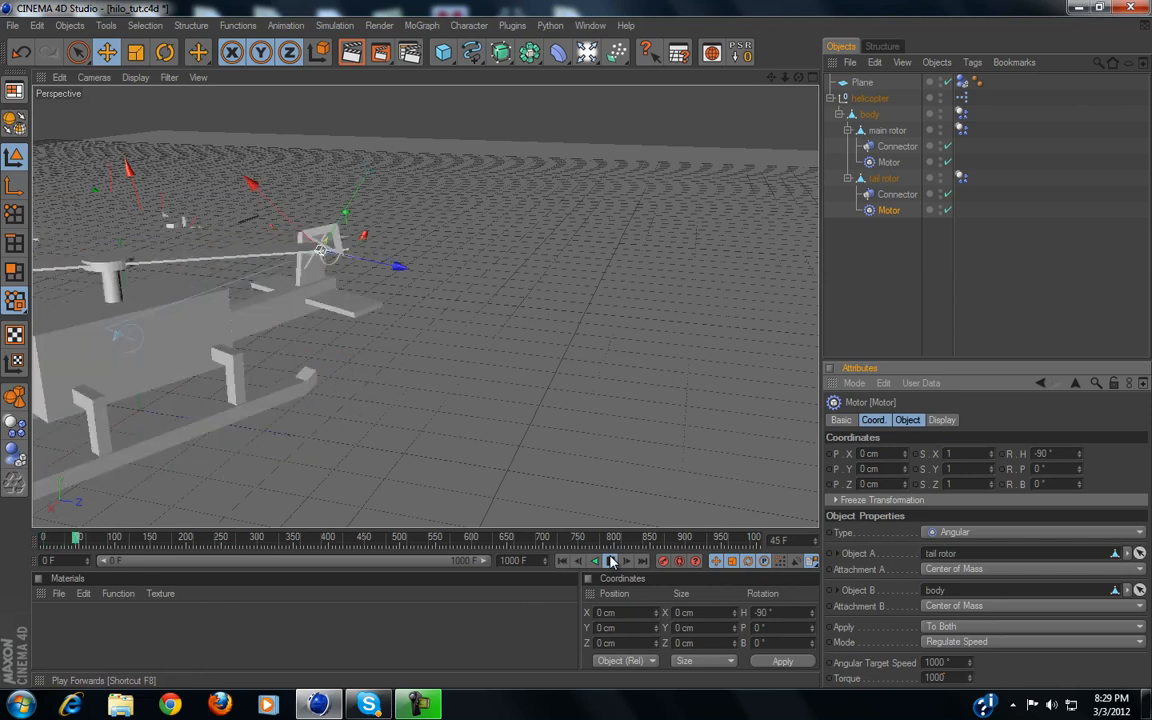
{"action": "left_click", "coordinate": [611, 561]}
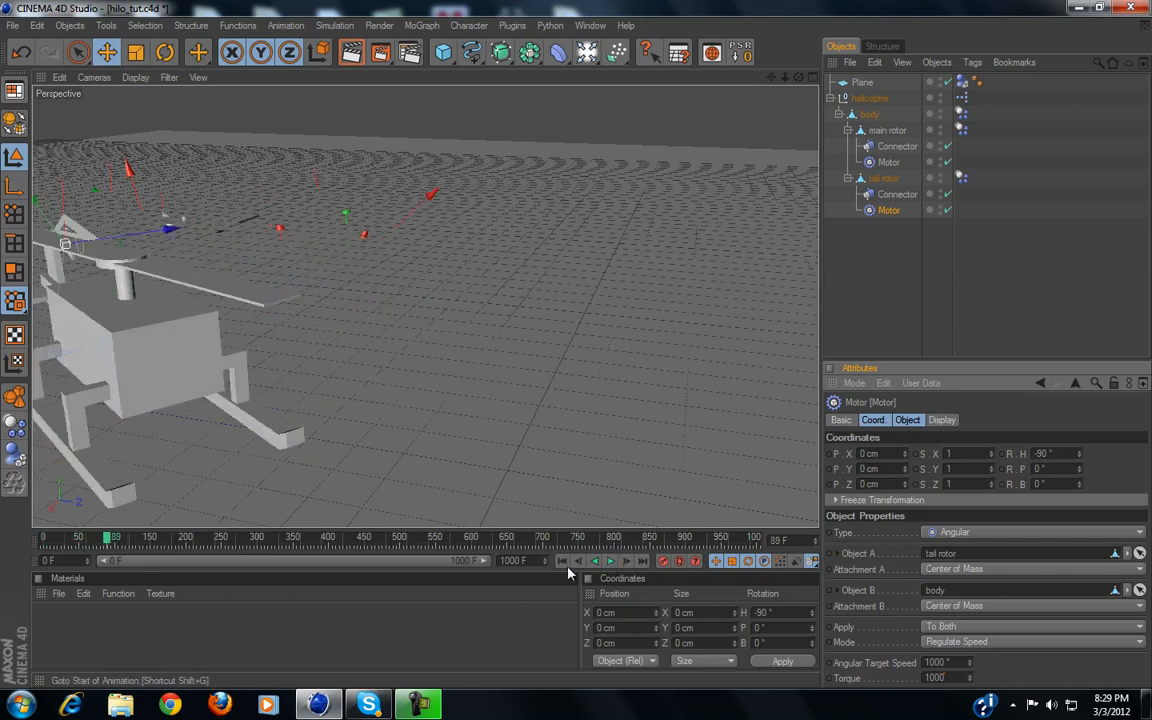
{"action": "left_click", "coordinate": [563, 561]}
Deselect everything, play the simulation with the whole helicopter in view, and rewind to frame 0
{"action": "left_click", "coordinate": [1005, 293]}
{"action": "scroll", "coordinate": [458, 424], "scroll_direction": "down", "scroll_amount": 5}
{"action": "scroll", "coordinate": [455, 417], "scroll_direction": "down", "scroll_amount": 2}
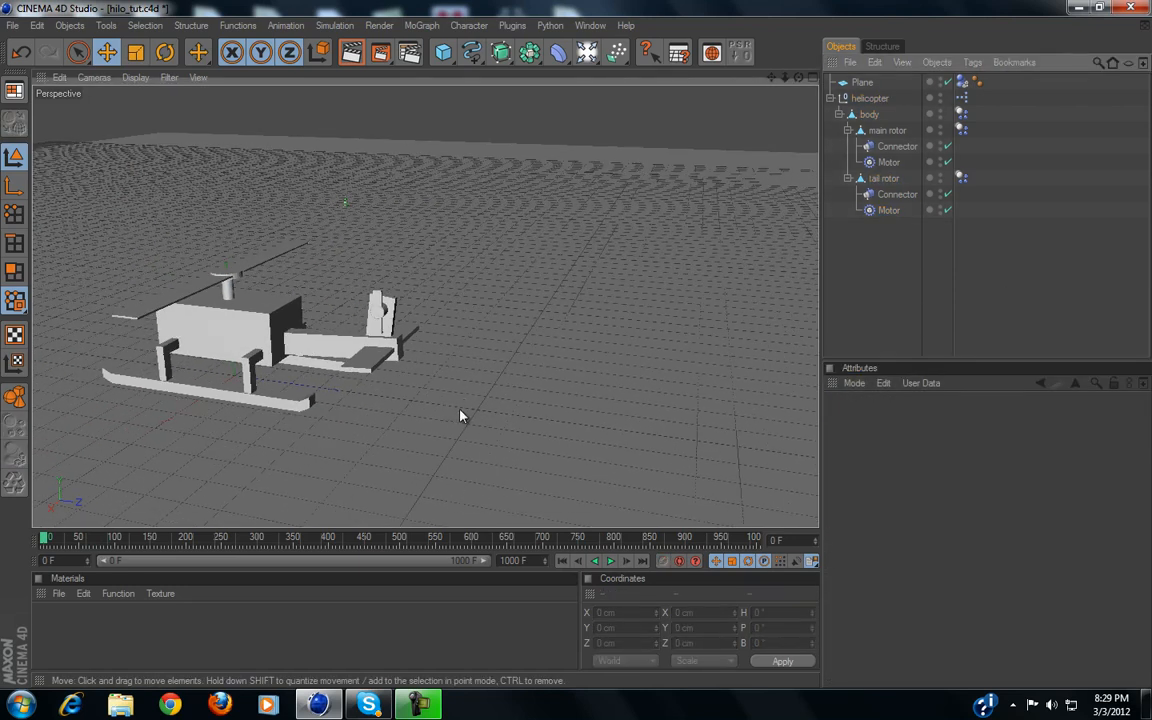
{"action": "scroll", "coordinate": [463, 414], "scroll_direction": "down", "scroll_amount": 3}
{"action": "scroll", "coordinate": [465, 418], "scroll_direction": "up", "scroll_amount": 5}
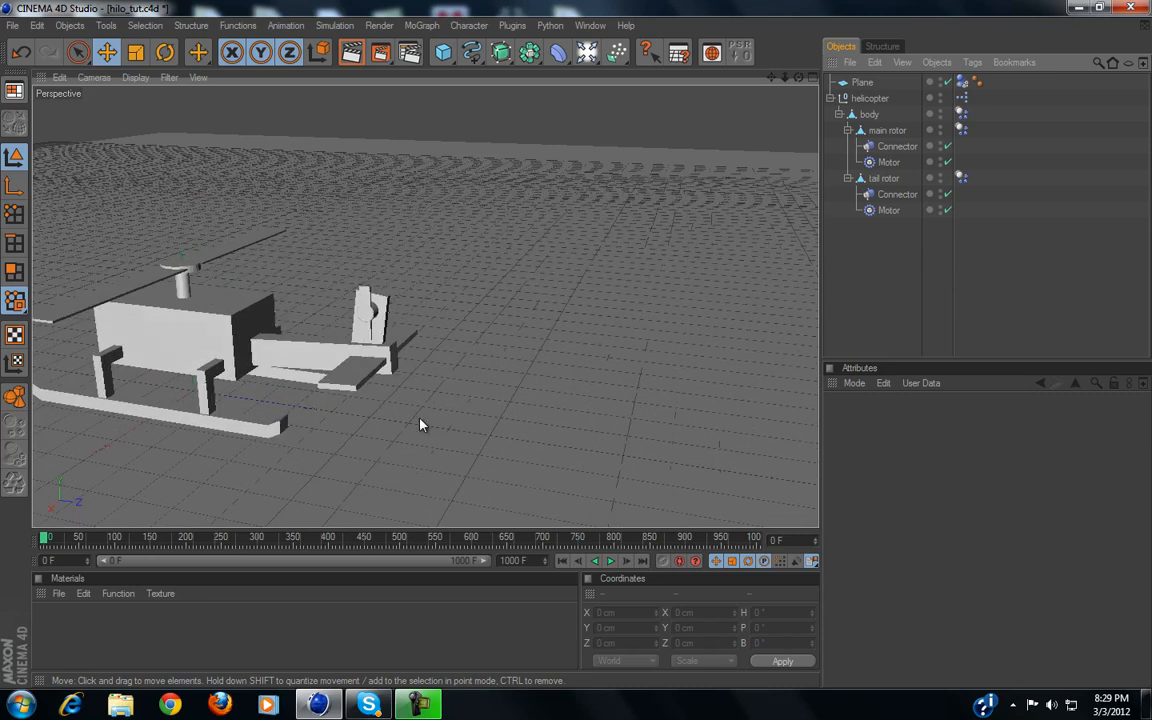
{"action": "scroll", "coordinate": [350, 433], "scroll_direction": "down", "scroll_amount": 5}
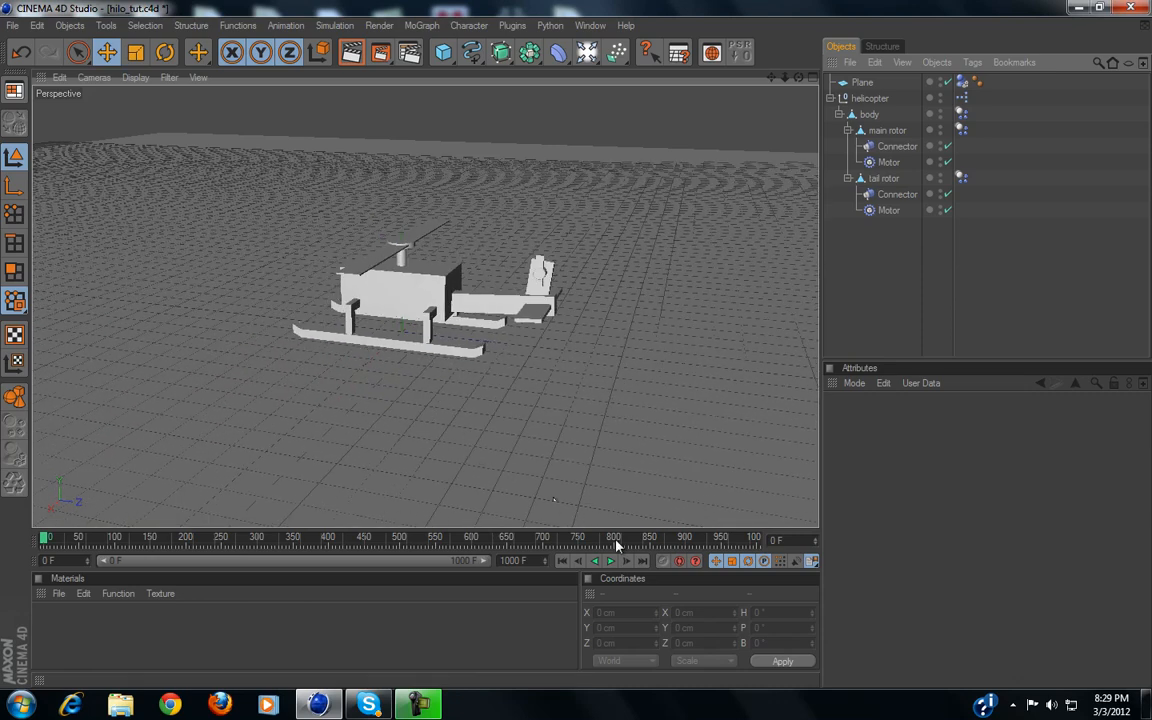
{"action": "left_click", "coordinate": [607, 563]}
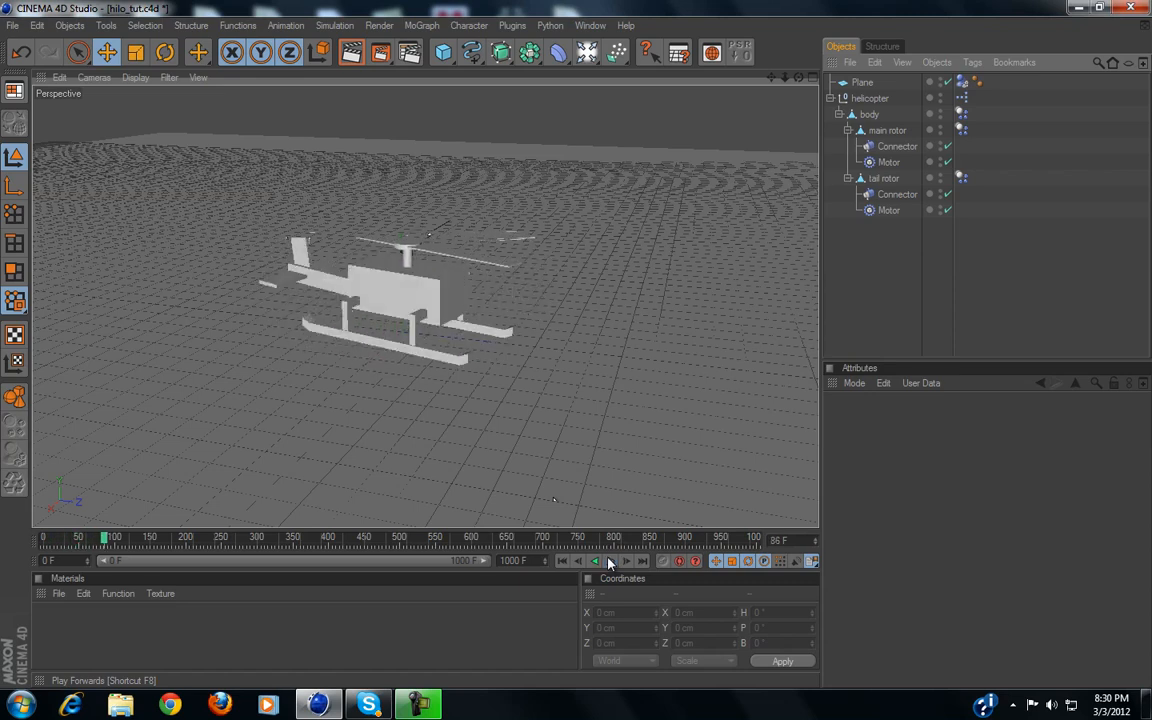
{"action": "left_click", "coordinate": [562, 561]}
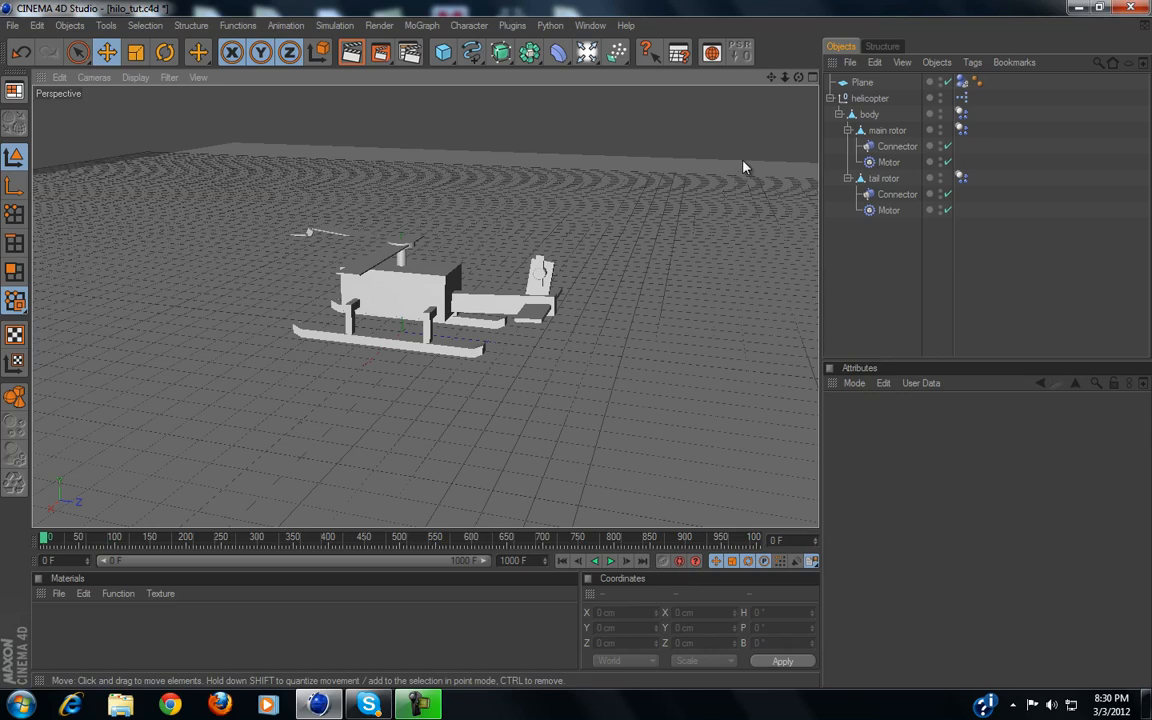
Add a Wind object to the scene
{"action": "left_click_drag", "start_coordinate": [503, 323], "coordinate": [590, 225], "text": "alt"}
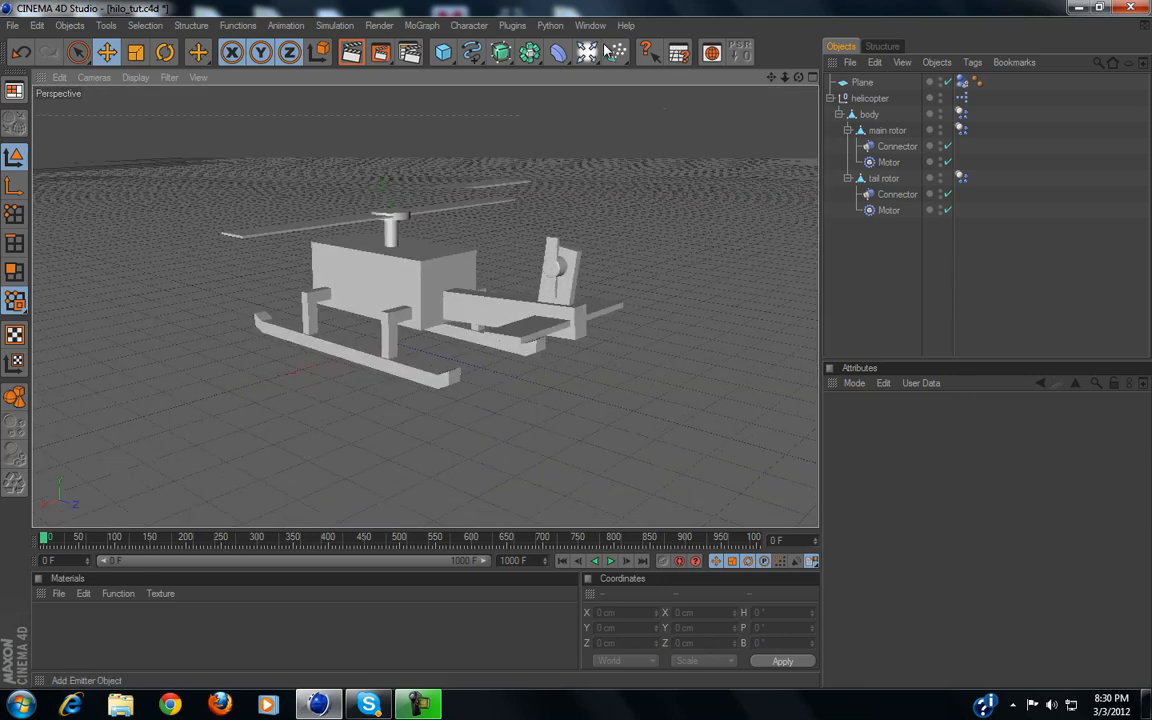
{"action": "left_click_drag", "start_coordinate": [614, 52], "coordinate": [815, 125]}
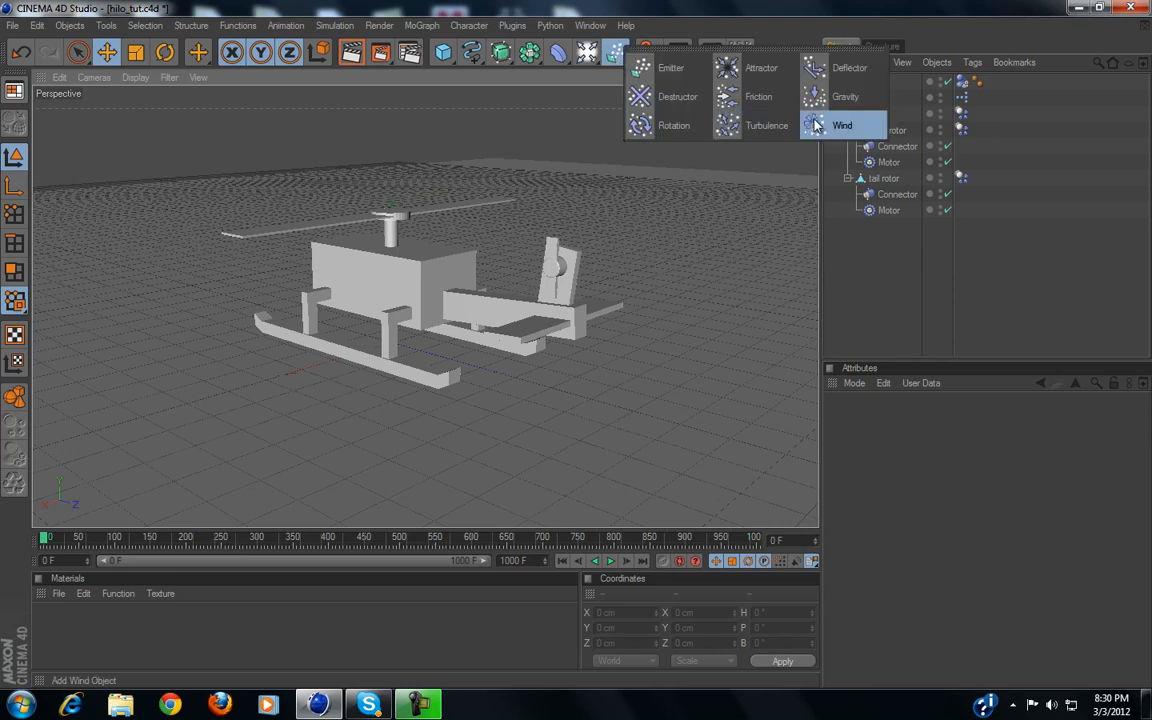
{"action": "left_click", "coordinate": [815, 125]}
Try placing the Wind object manually at Z about 379 cm and set its heading rotation to 90°
{"action": "scroll", "coordinate": [510, 305], "scroll_direction": "down", "scroll_amount": 1}
{"action": "left_click_drag", "start_coordinate": [443, 356], "coordinate": [640, 372]}
{"action": "key", "text": "r"}
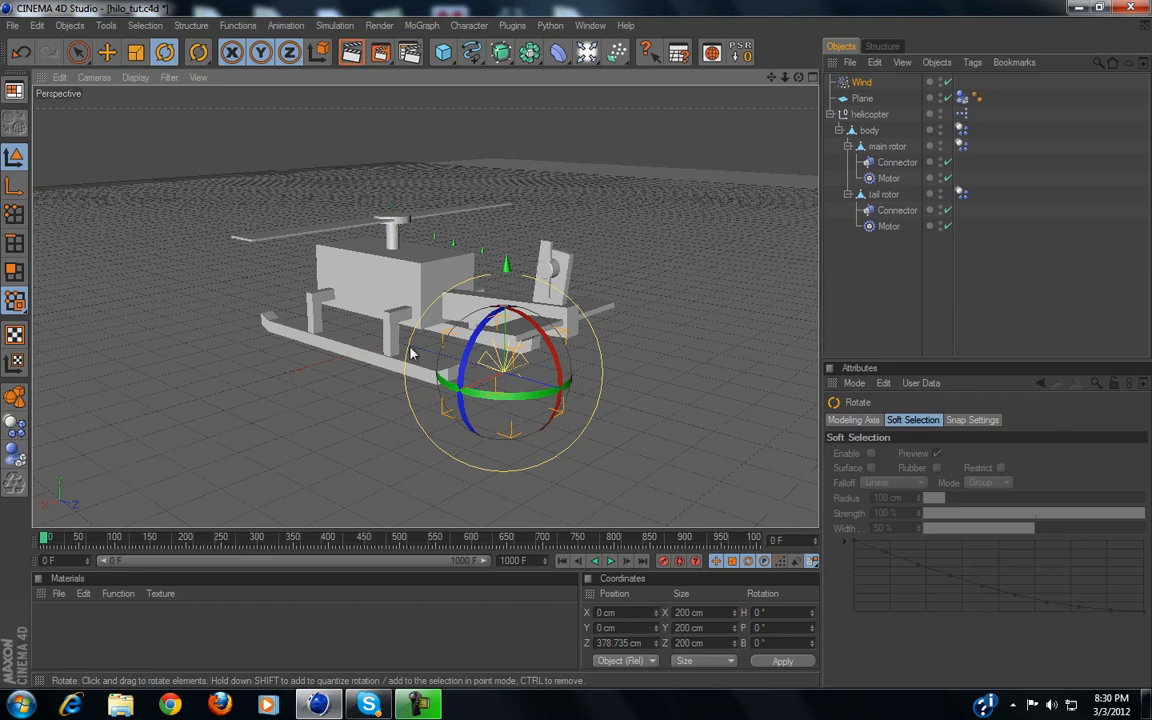
{"action": "left_click_drag", "start_coordinate": [440, 396], "coordinate": [533, 390]}
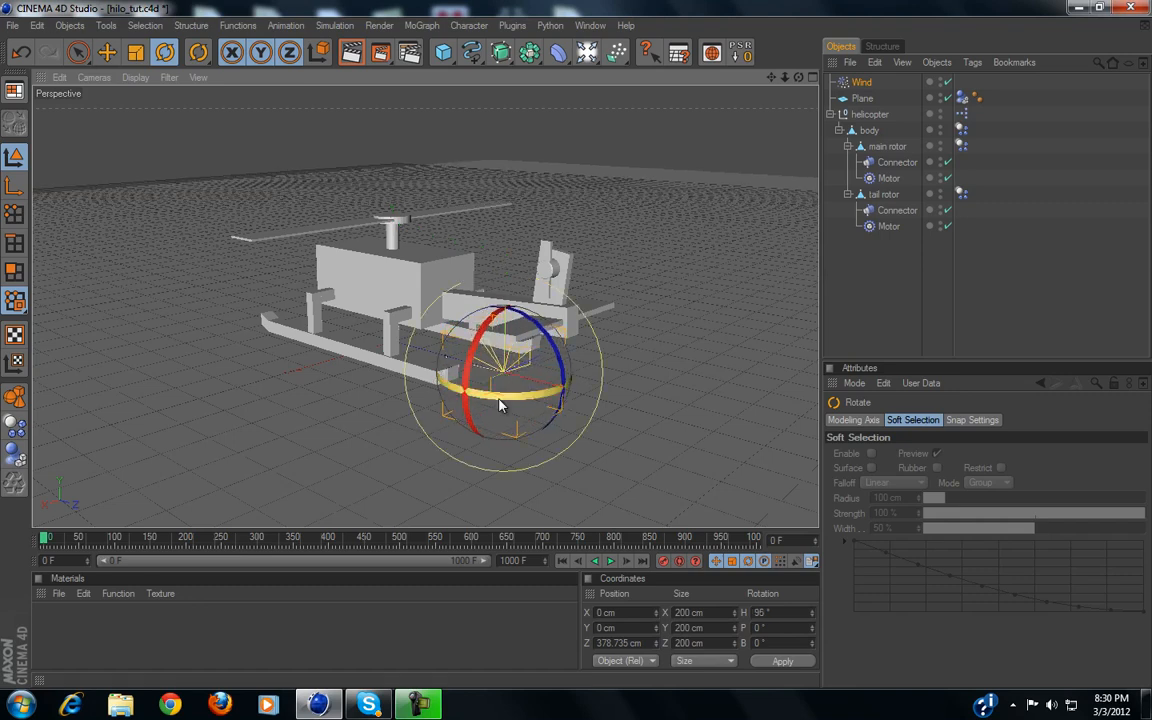
{"action": "left_click", "coordinate": [782, 613]}
{"action": "type", "text": "9"}
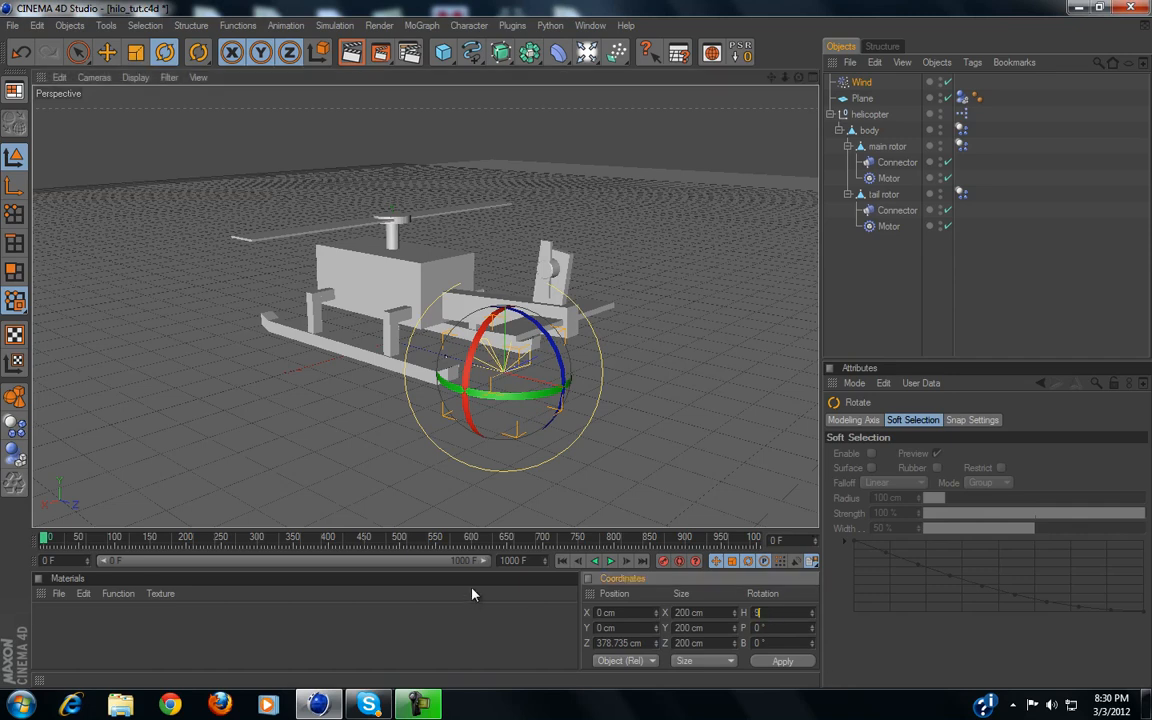
{"action": "type", "text": "0"}
{"action": "key", "text": "Return"}
{"action": "left_click", "coordinate": [107, 52]}
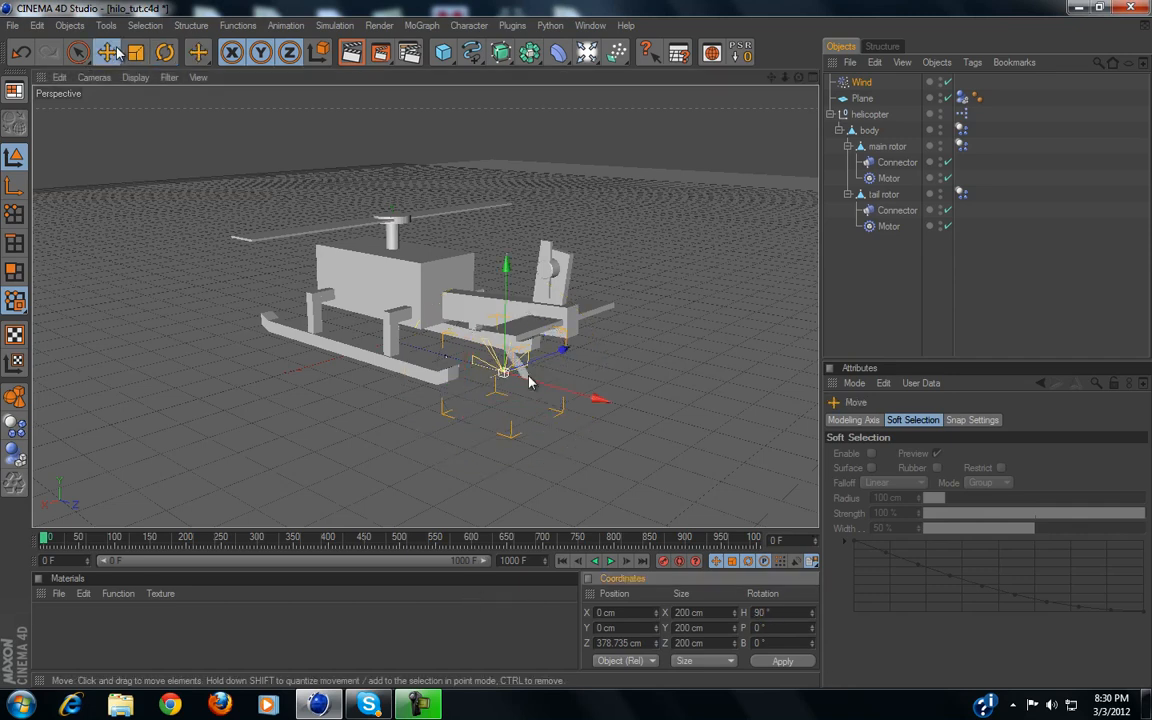
Parent the Wind object to the tail rotor and reset its position, scale and rotation to center it there
{"action": "left_click_drag", "start_coordinate": [876, 90], "coordinate": [887, 148]}
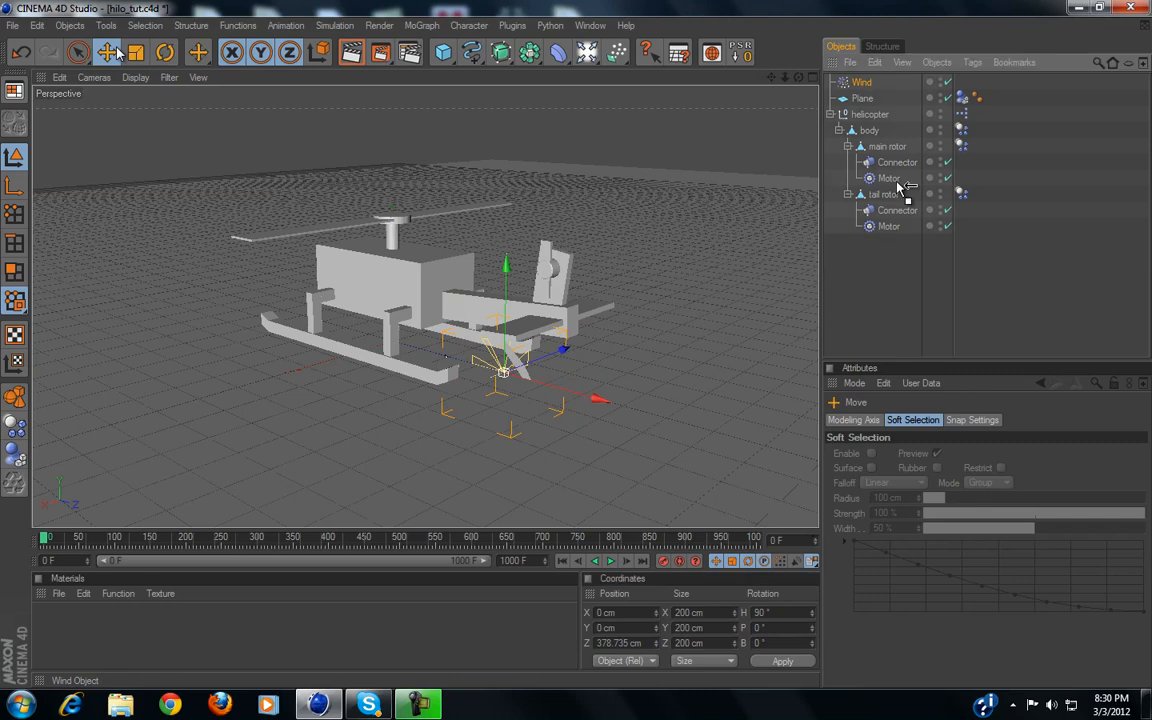
{"action": "left_click_drag", "start_coordinate": [893, 197], "coordinate": [893, 197]}
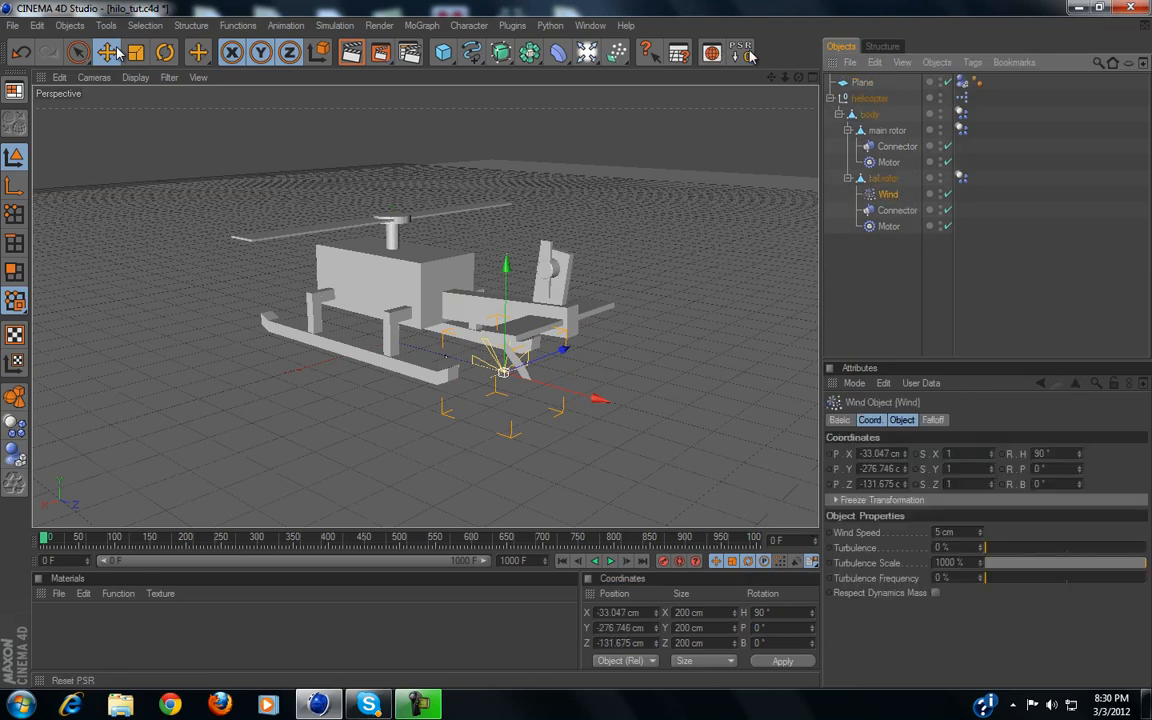
{"action": "left_click", "coordinate": [748, 53]}
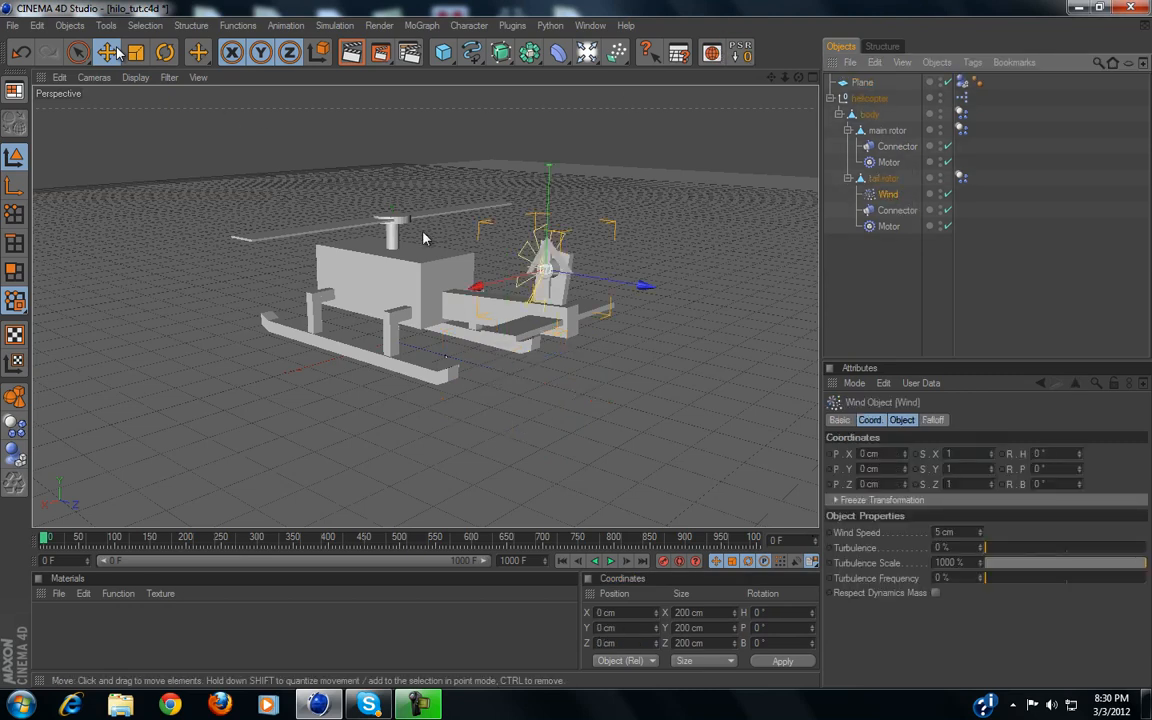
Set the centered Wind object's heading rotation to 90°
{"action": "left_click_drag", "start_coordinate": [576, 290], "coordinate": [643, 352], "text": "alt"}
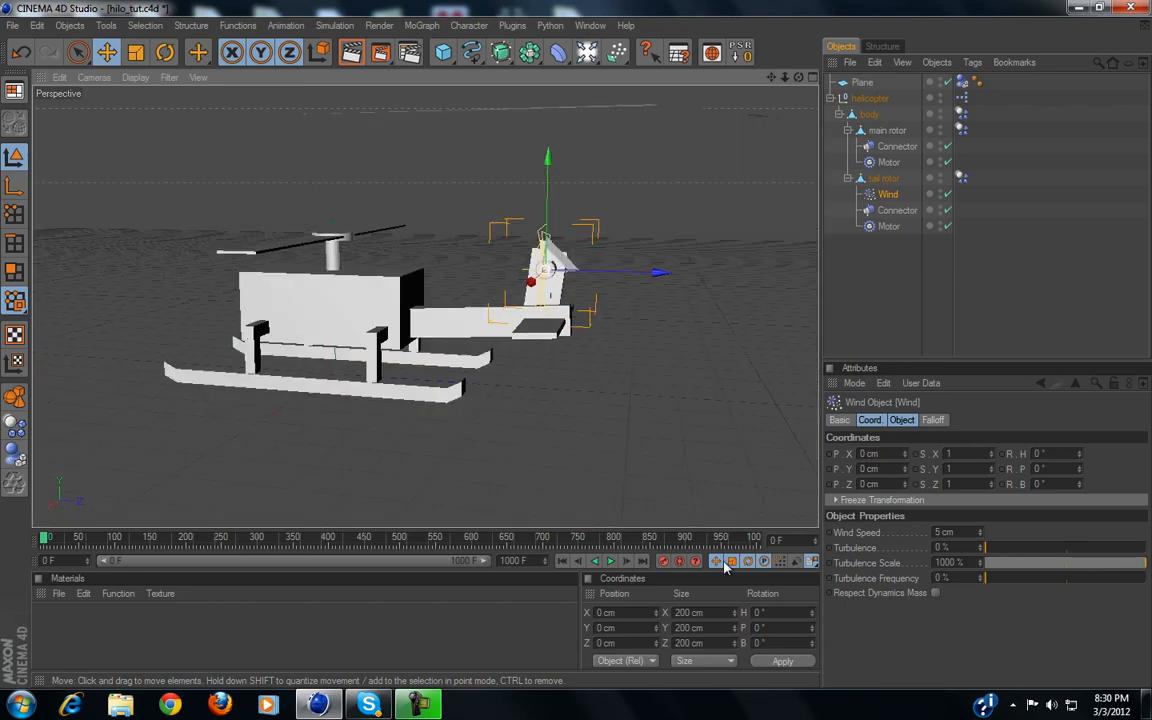
{"action": "left_click", "coordinate": [780, 613]}
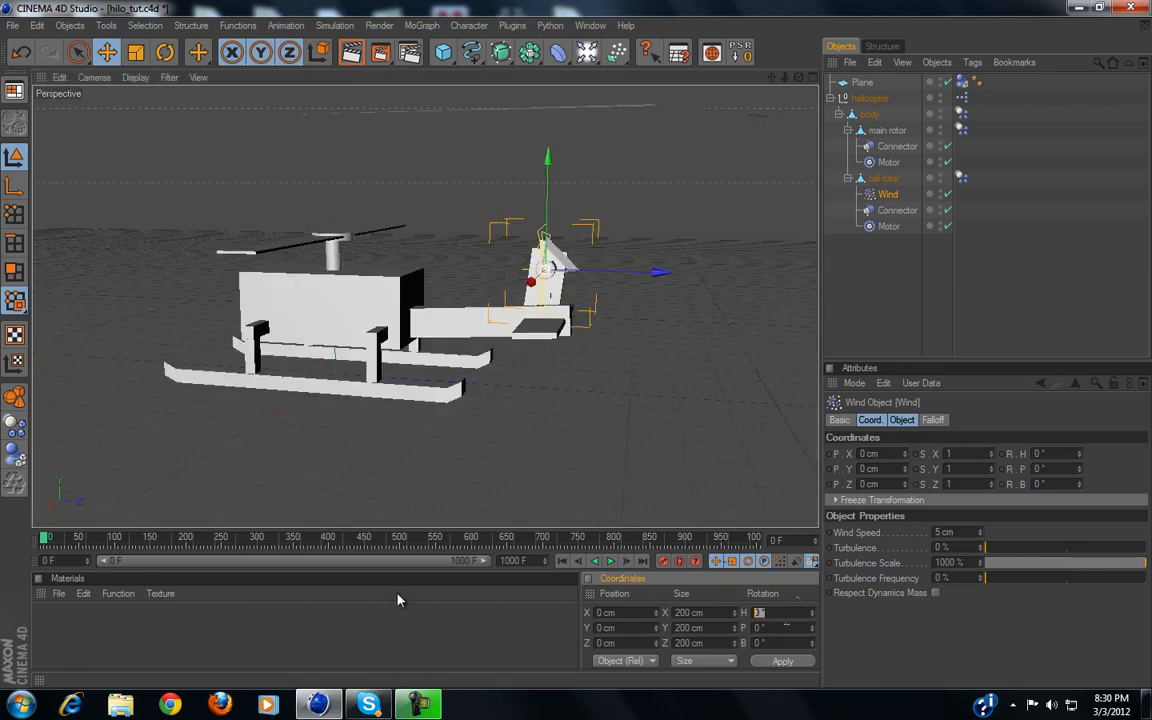
{"action": "key", "text": "Return"}
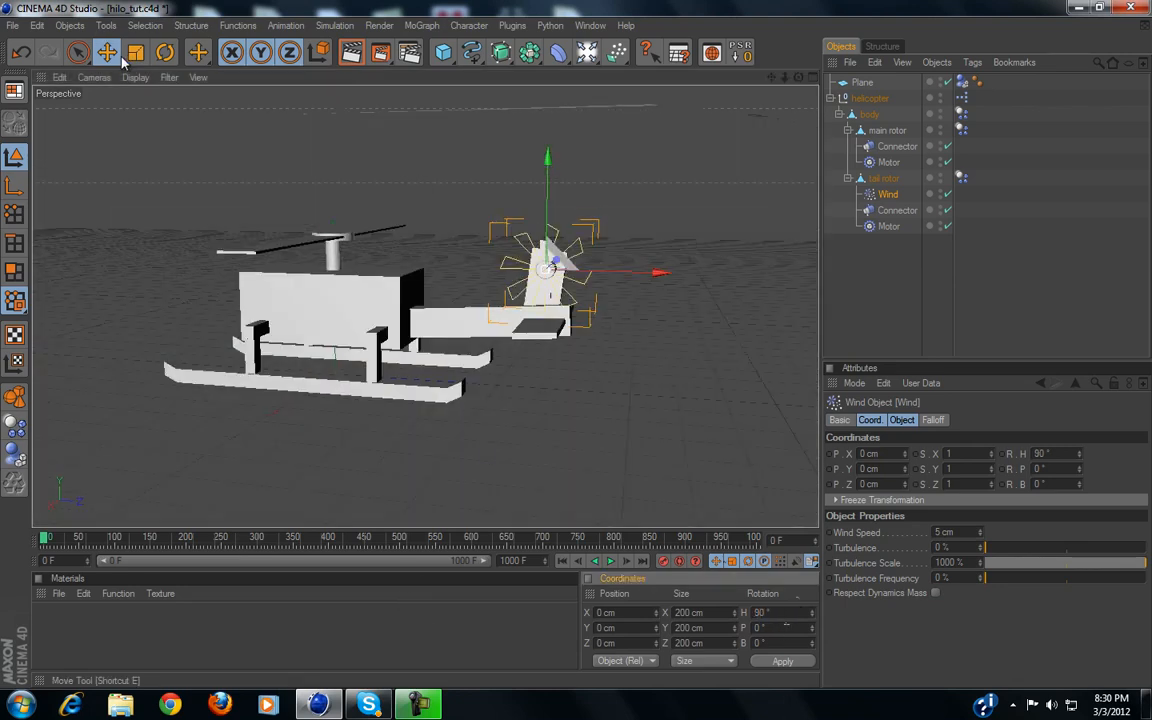
Offset the Wind object from the tail rotor to X about 115 cm and play the simulation from the start
{"action": "left_click_drag", "start_coordinate": [675, 371], "coordinate": [562, 375], "text": "alt"}
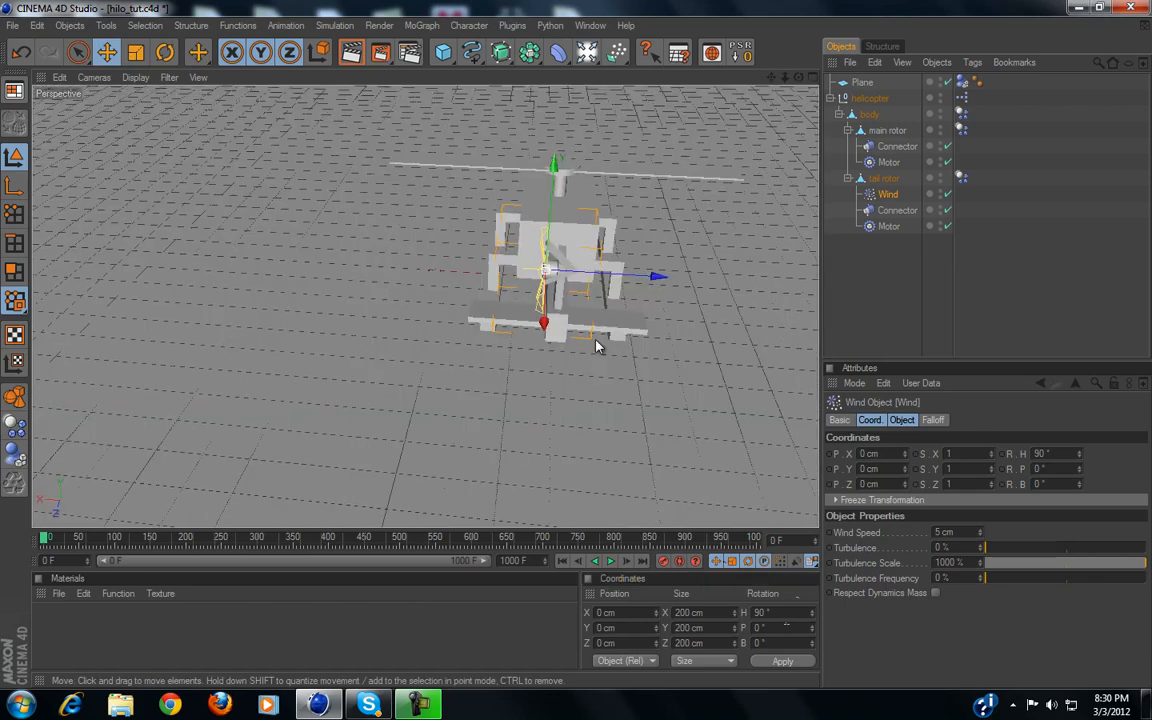
{"action": "left_click_drag", "start_coordinate": [618, 270], "coordinate": [594, 317]}
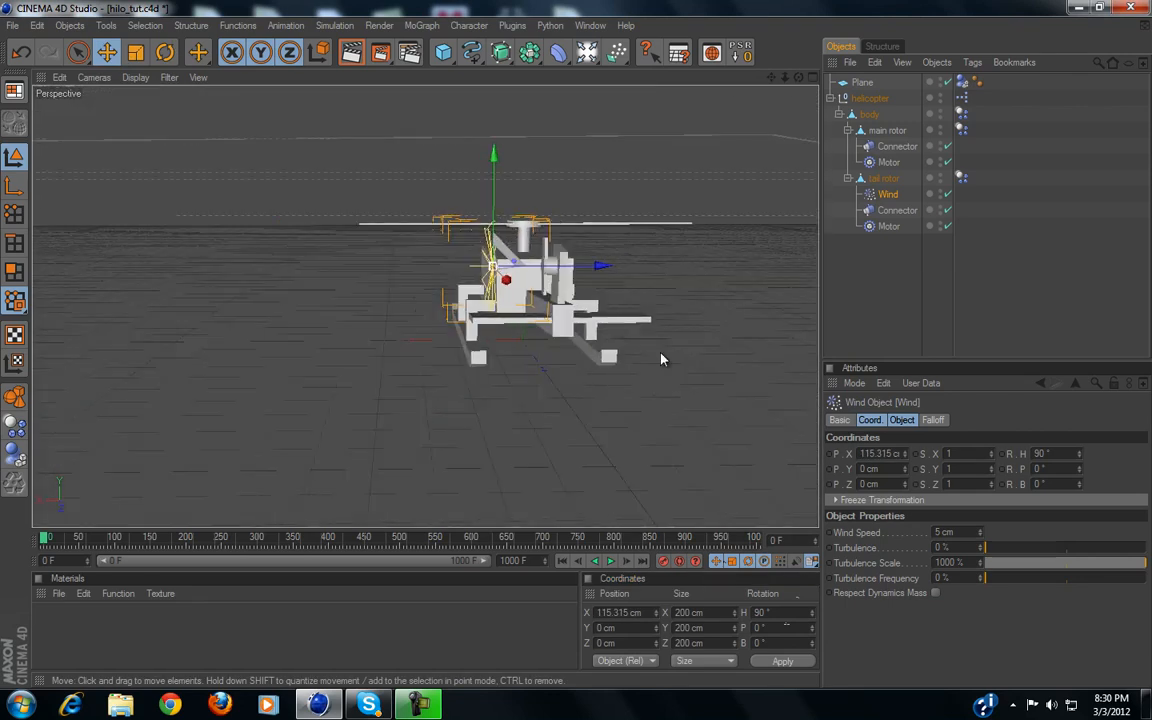
{"action": "left_click", "coordinate": [612, 562]}
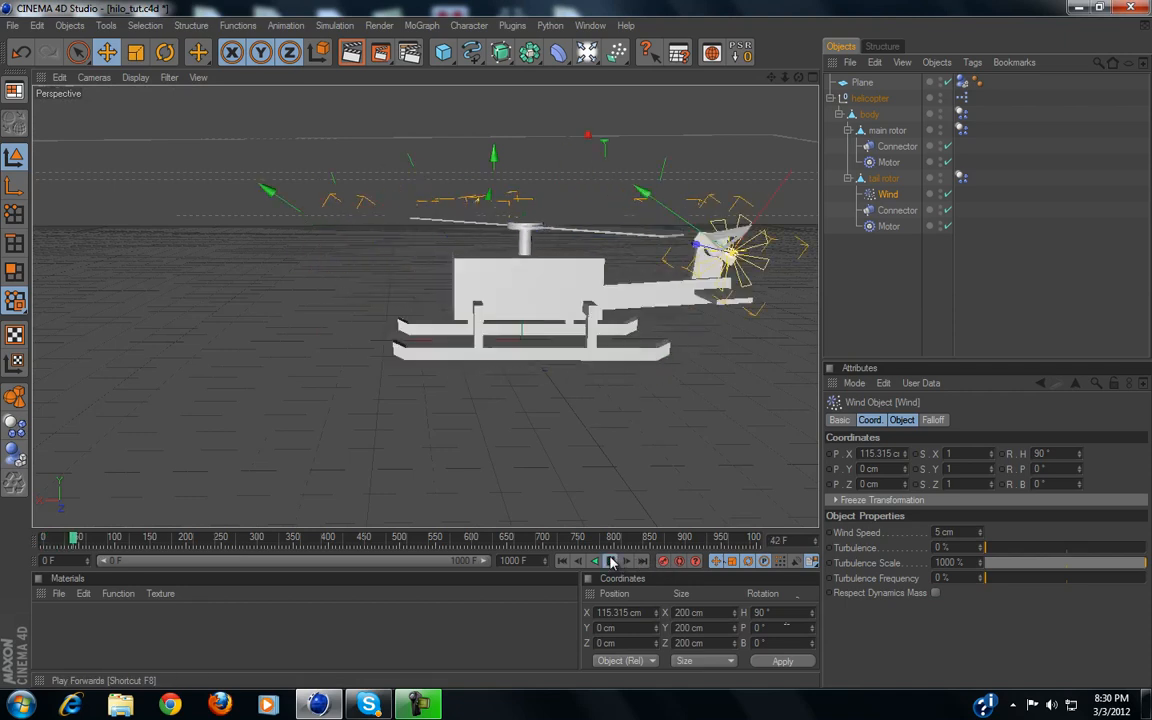
{"action": "left_click", "coordinate": [1064, 272]}
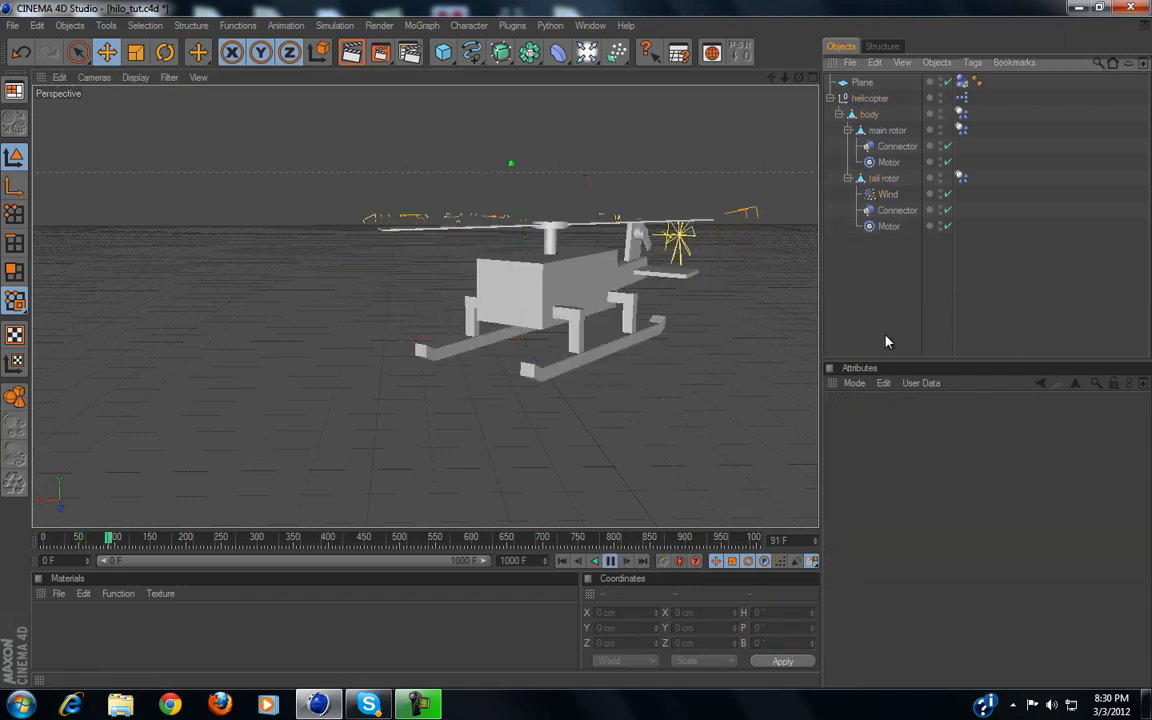
{"action": "left_click", "coordinate": [610, 562]}
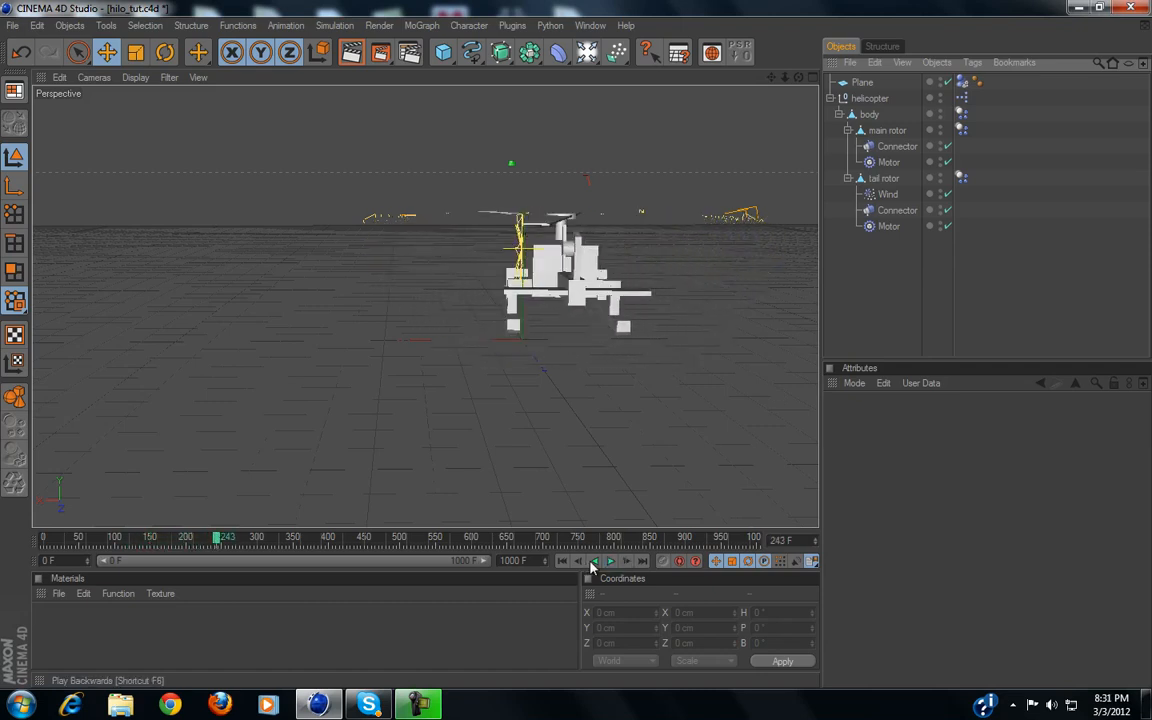
{"action": "left_click", "coordinate": [563, 562]}
Set the Wind object's Wind Speed to 15 cm and play the simulation to test the helicopter's spin
{"action": "left_click", "coordinate": [887, 194]}
{"action": "left_click", "coordinate": [969, 532]}
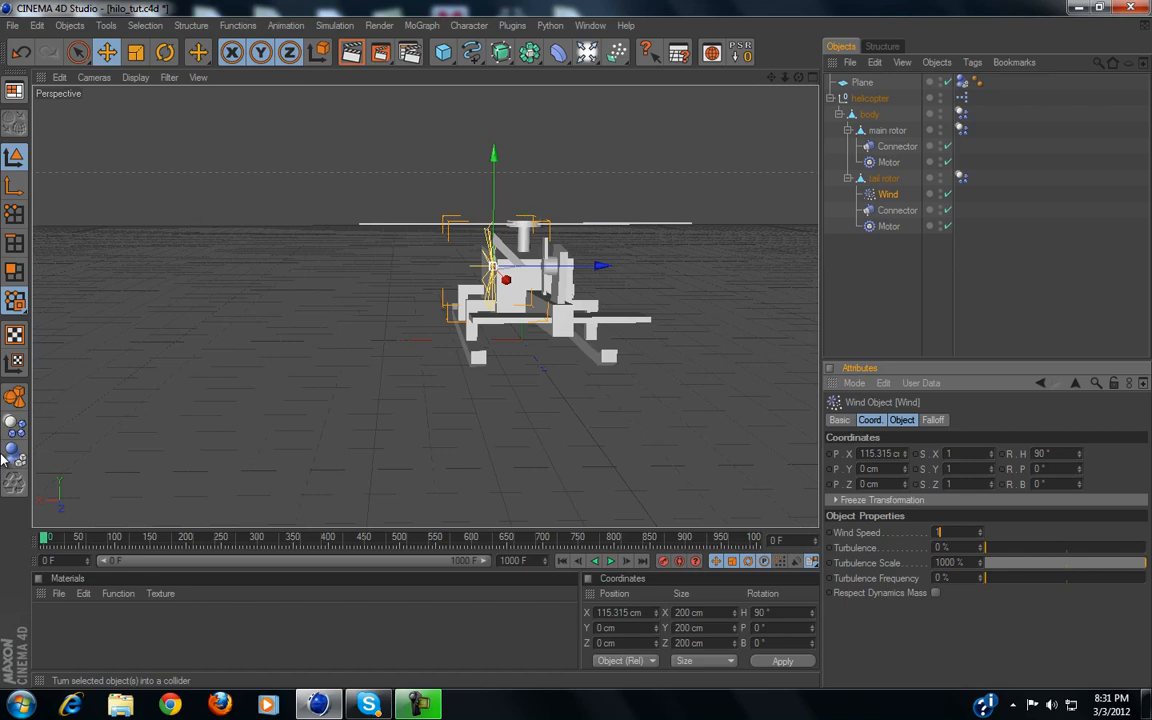
{"action": "type", "text": "15"}
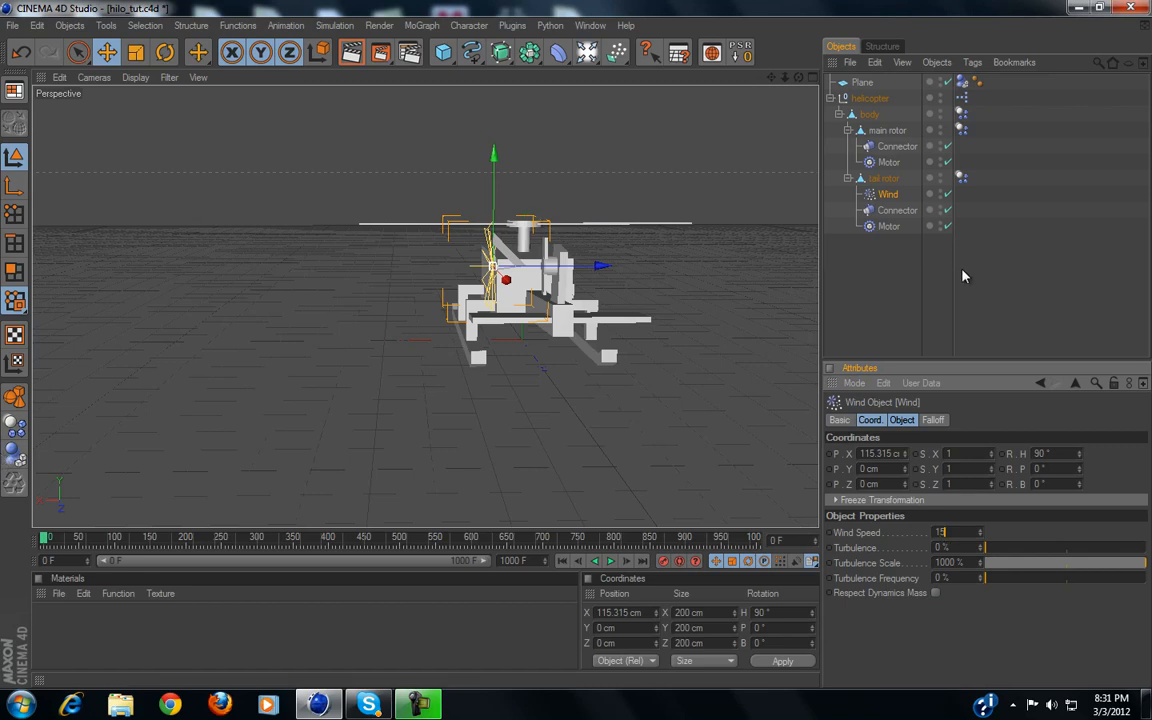
{"action": "left_click", "coordinate": [905, 260]}
{"action": "left_click", "coordinate": [611, 561]}
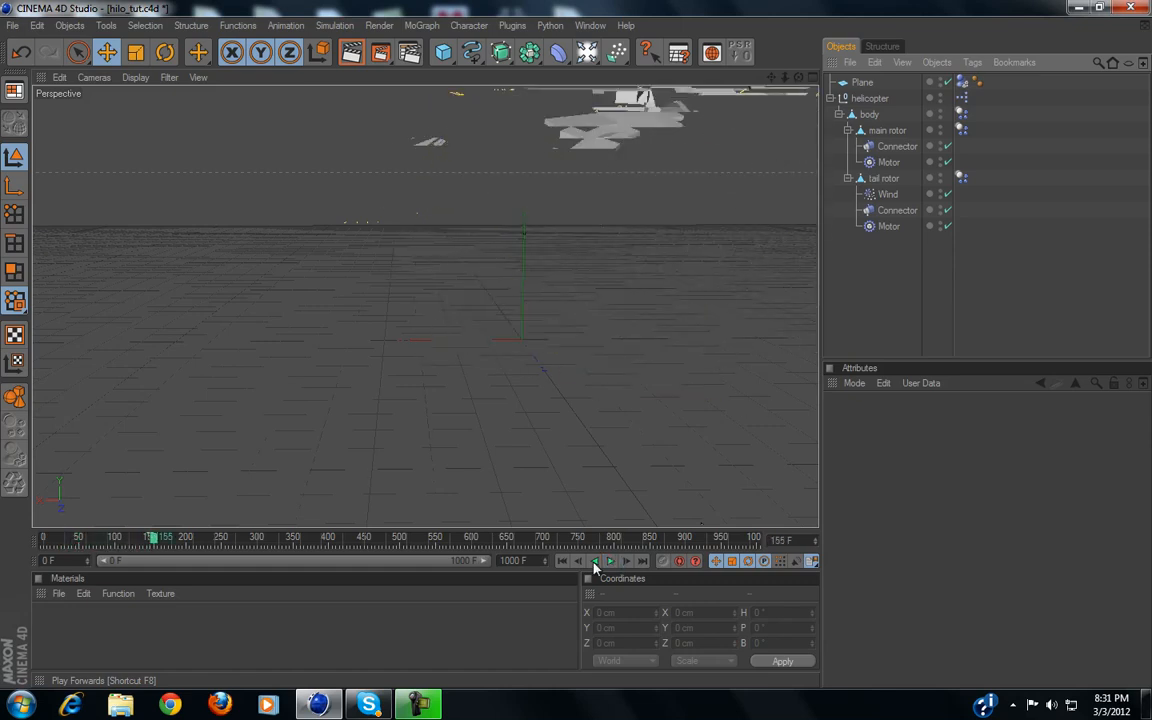
{"action": "left_click", "coordinate": [561, 563]}
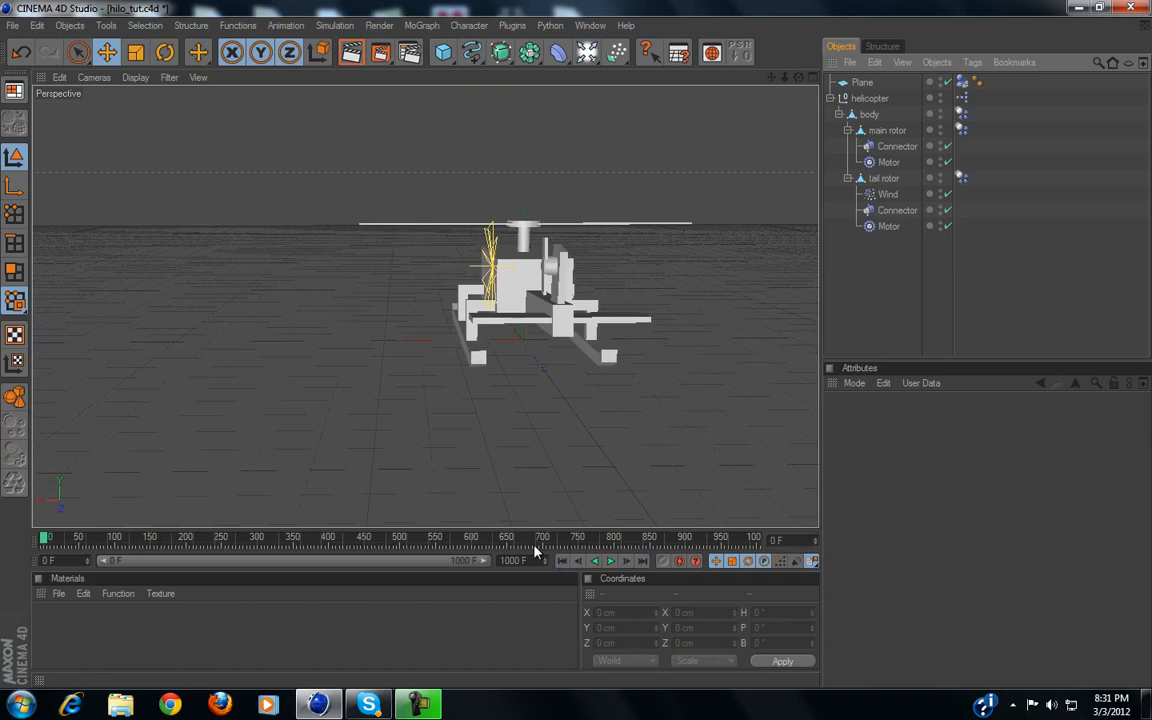
Enable Respect Dynamics Mass for the Wind object and play the simulation with it active
{"action": "left_click", "coordinate": [886, 195]}
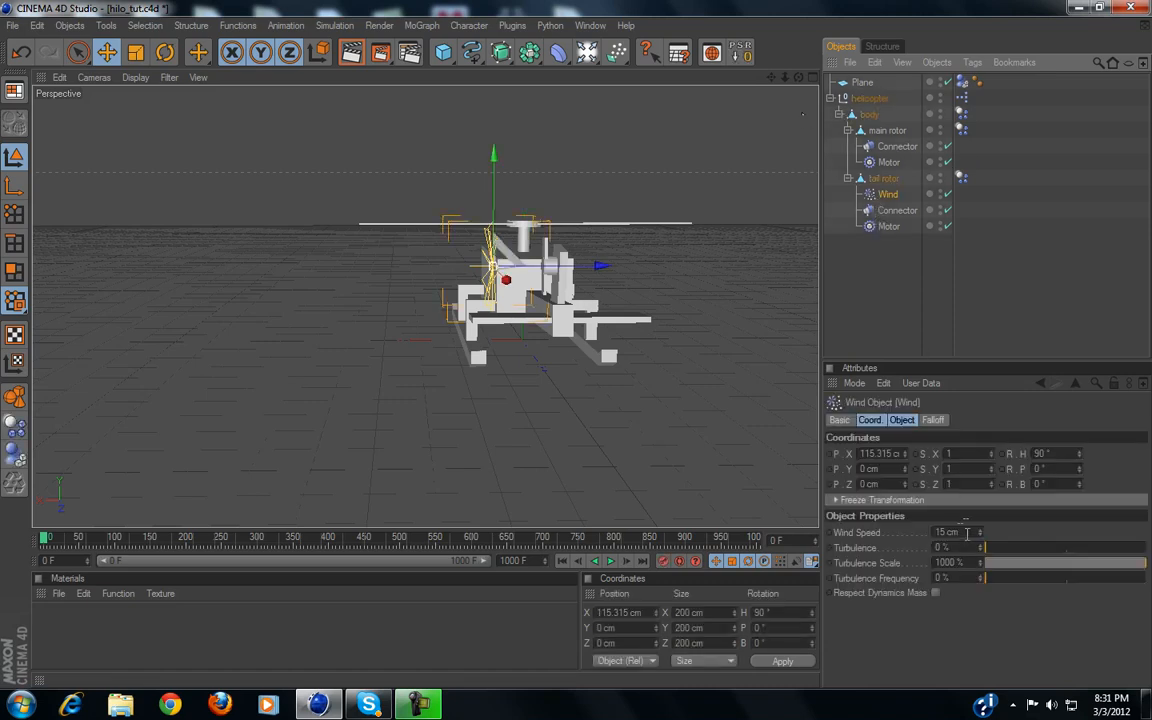
{"action": "left_click", "coordinate": [936, 593]}
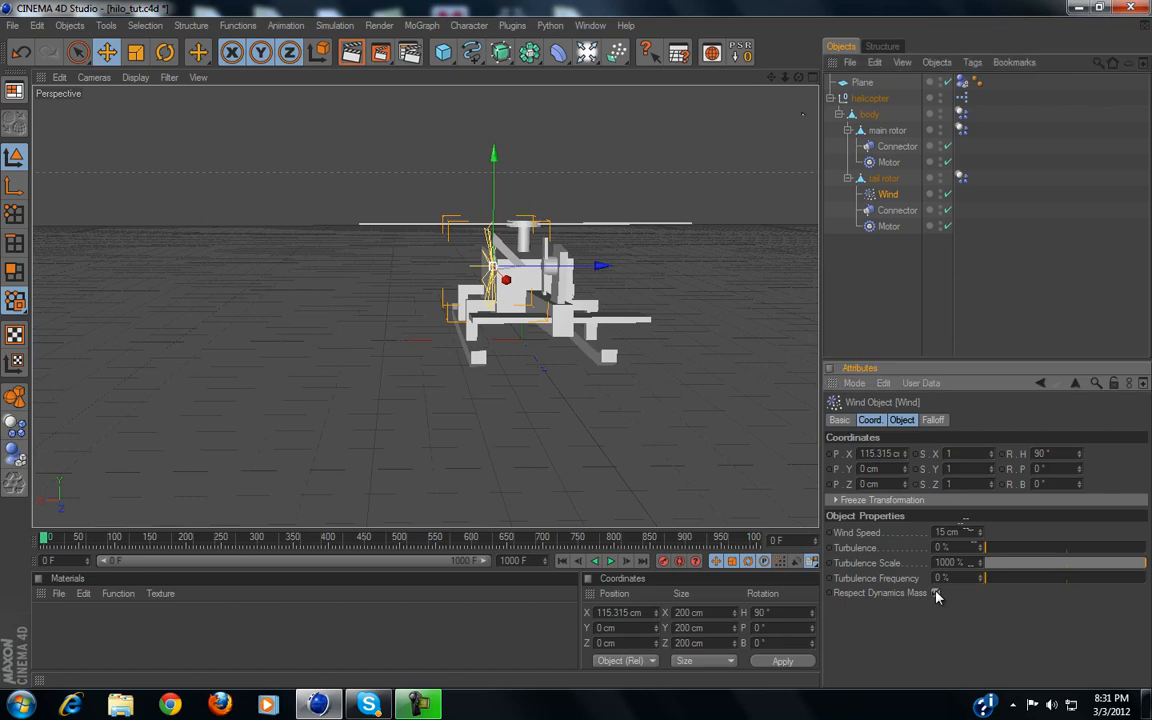
{"action": "left_click", "coordinate": [608, 562]}
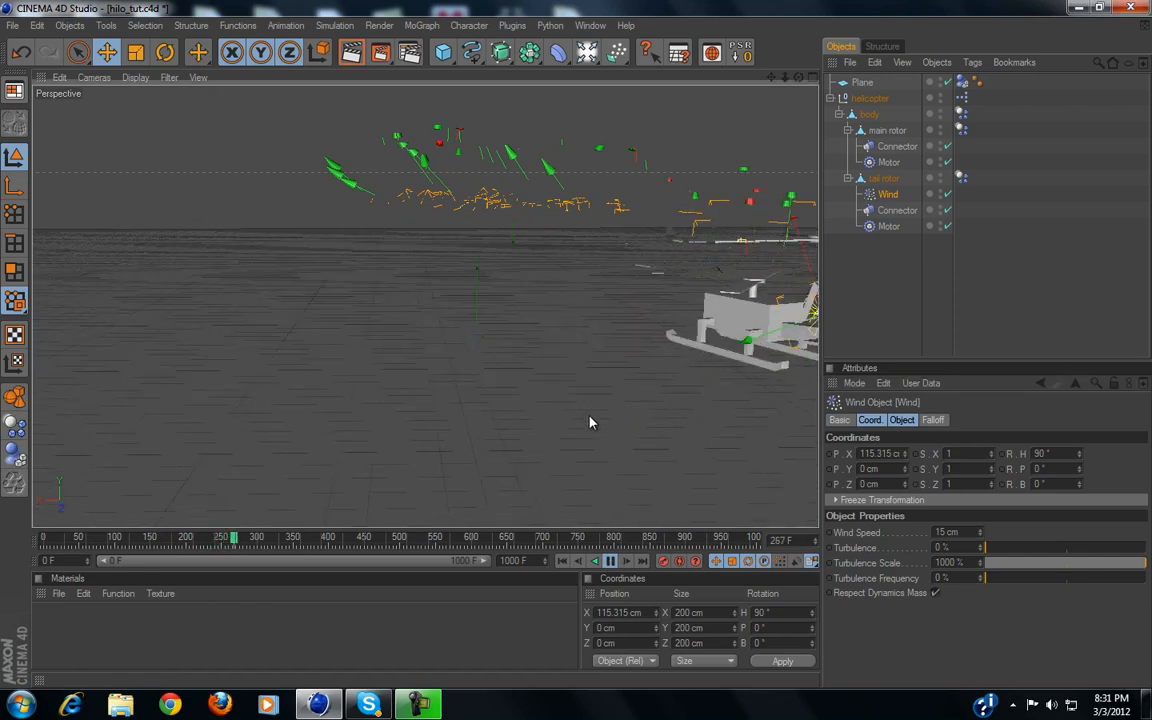
{"action": "left_click", "coordinate": [607, 562]}
{"action": "left_click", "coordinate": [563, 561]}
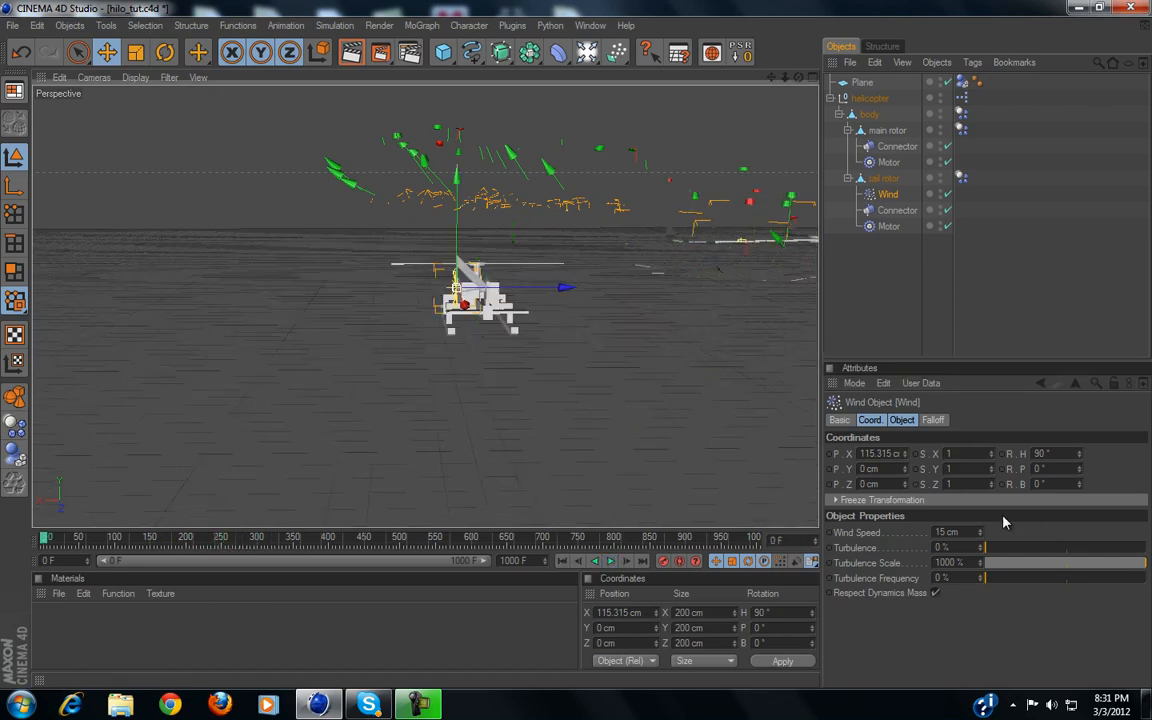
Try Wind Speeds of 6 cm and 5 cm on the Wind object, playing the simulation with each
{"action": "left_click", "coordinate": [970, 532]}
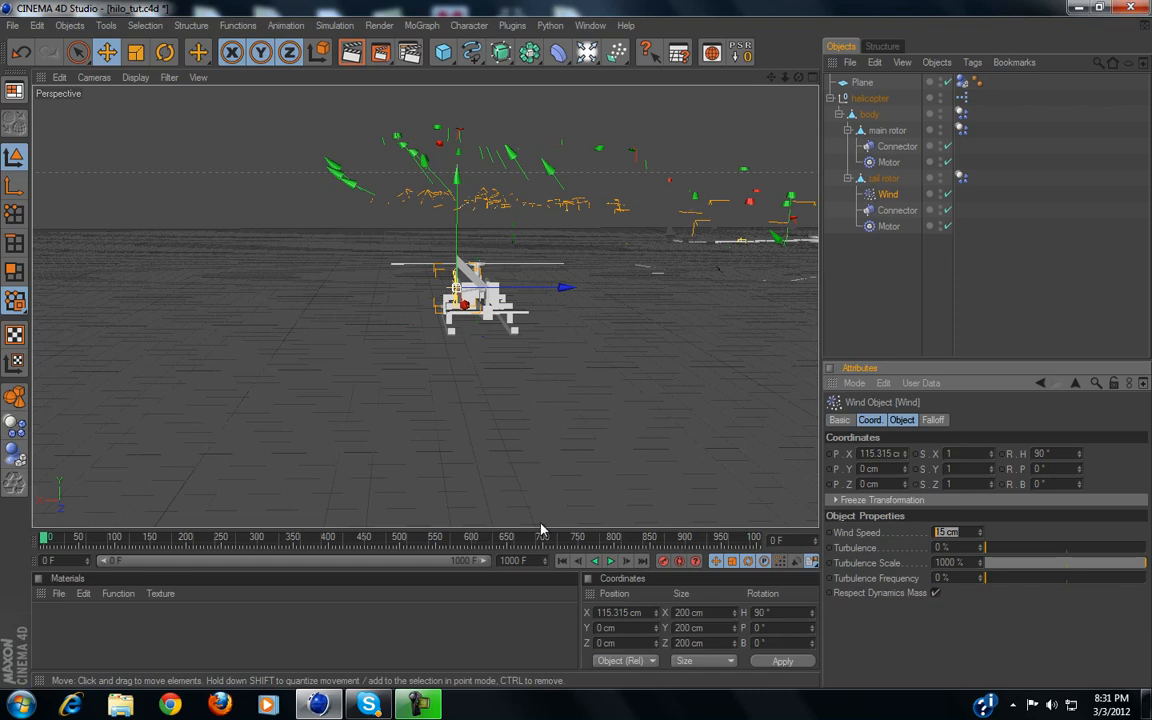
{"action": "left_click", "coordinate": [608, 562]}
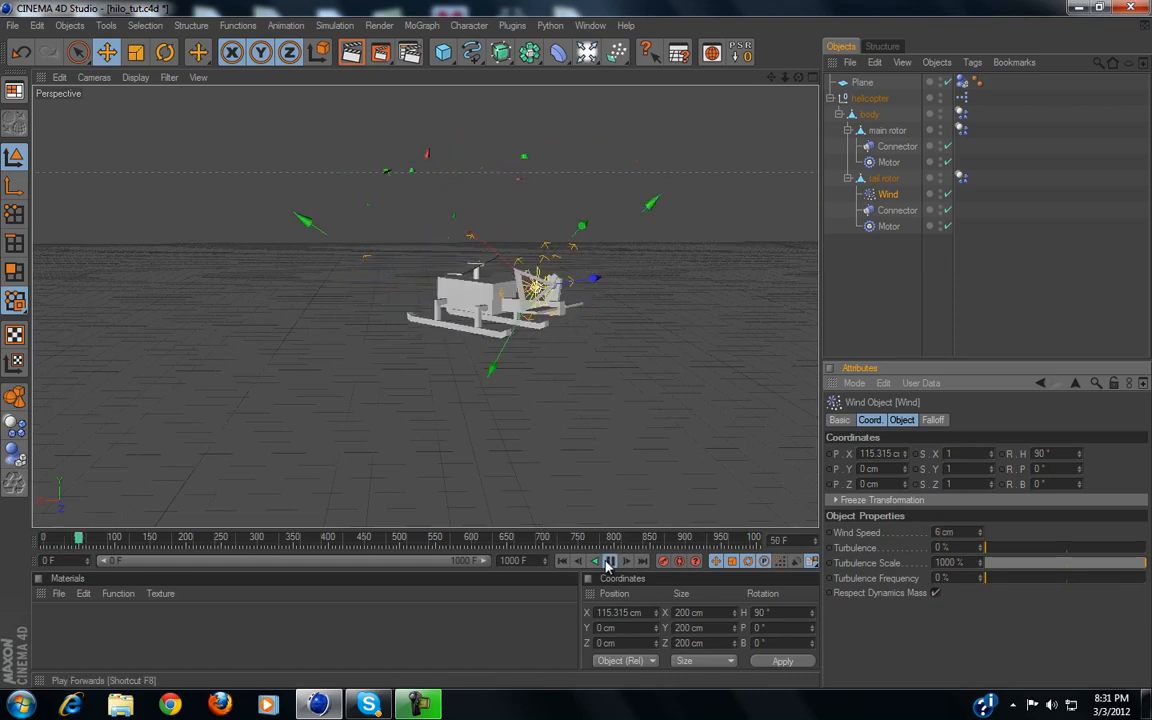
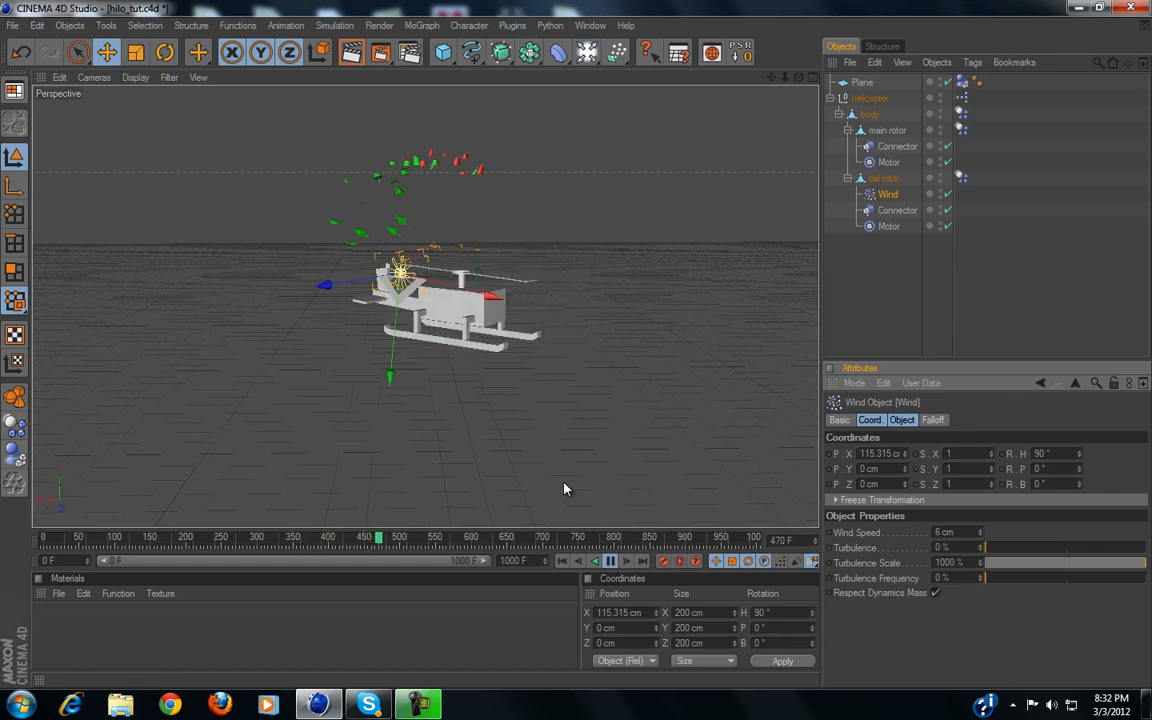
{"action": "left_click", "coordinate": [563, 562]}
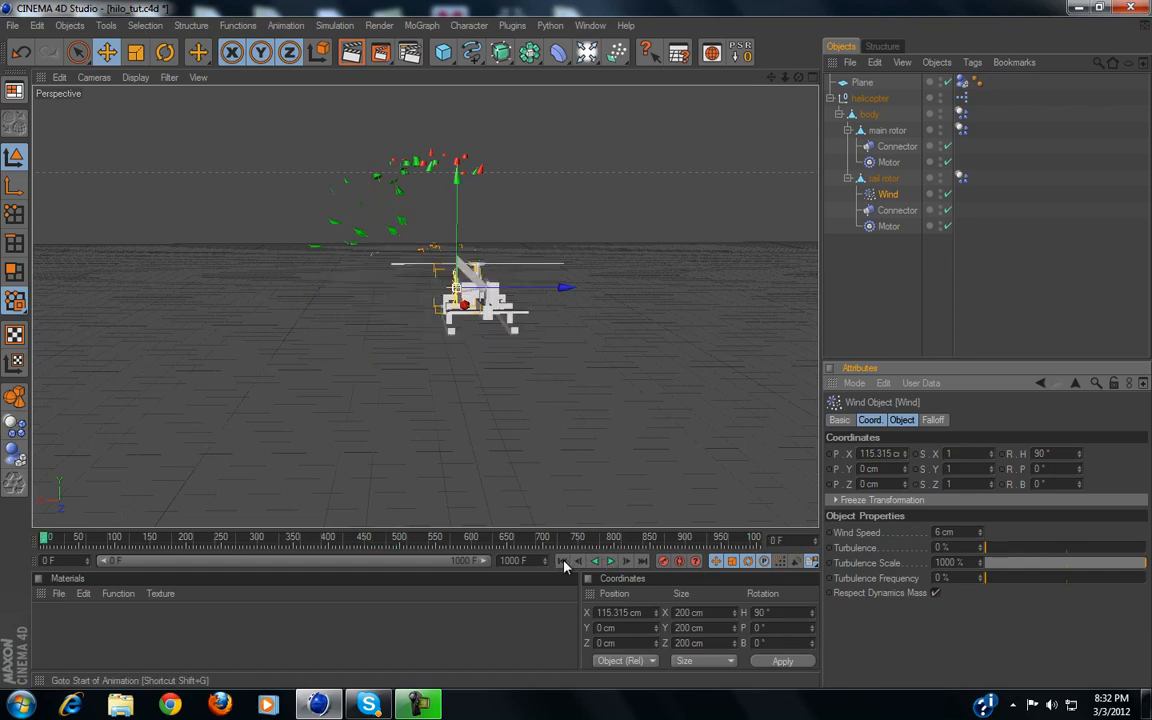
{"action": "type", "text": "5"}
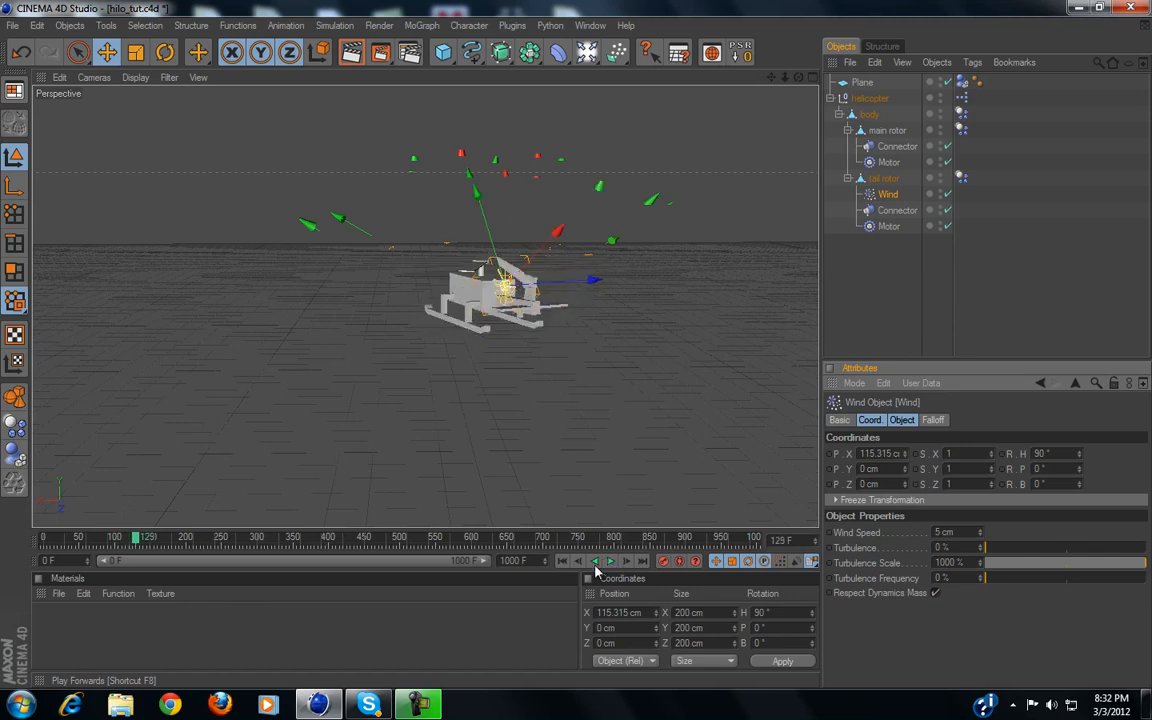
{"action": "left_click", "coordinate": [562, 563]}
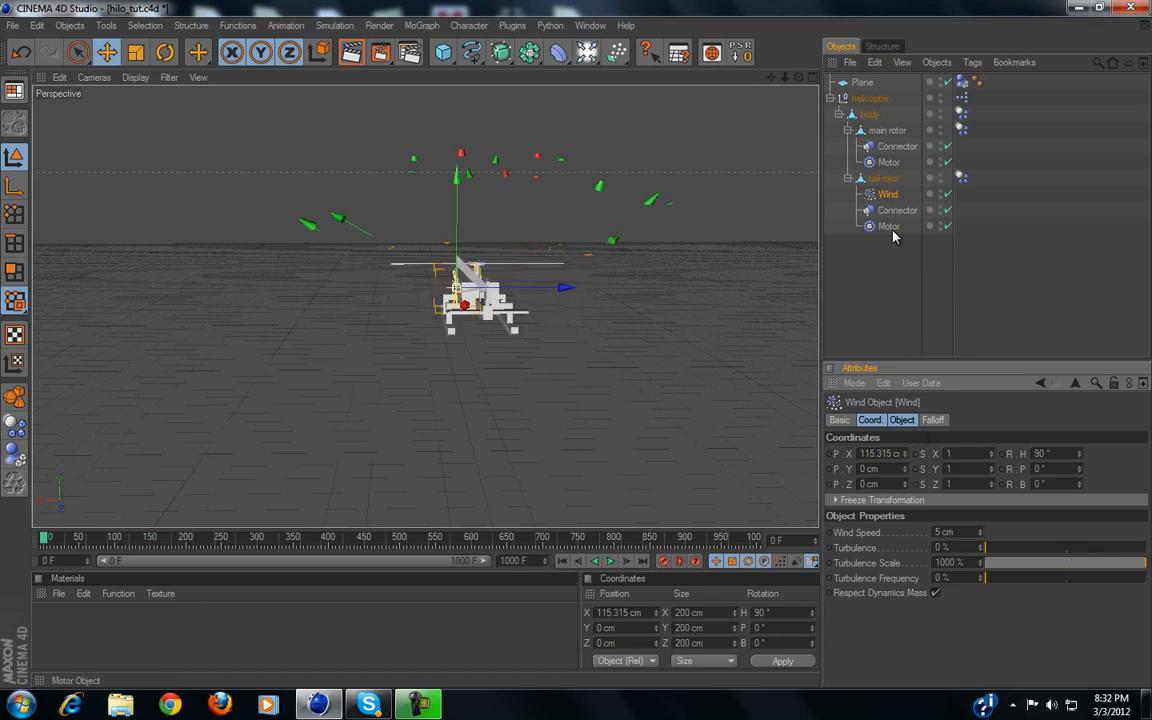
Disable the Wind object temporarily and play the simulation without it for comparison
{"action": "left_click", "coordinate": [947, 196]}
{"action": "left_click", "coordinate": [610, 561]}
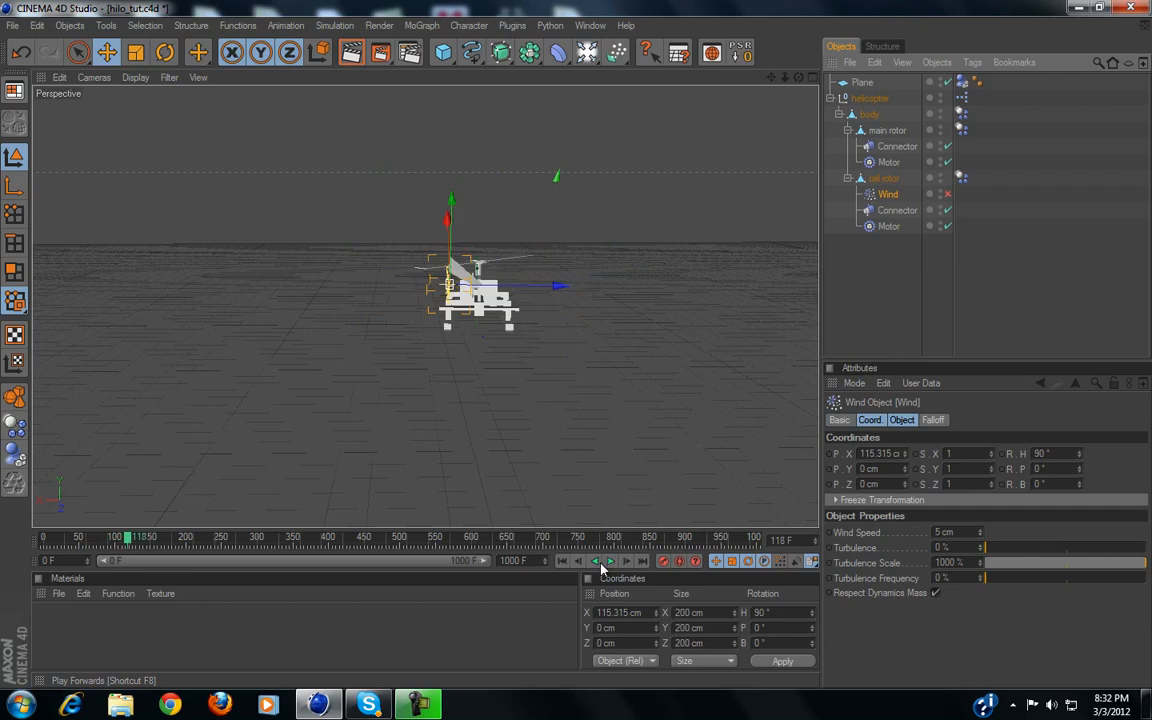
{"action": "left_click", "coordinate": [563, 561]}
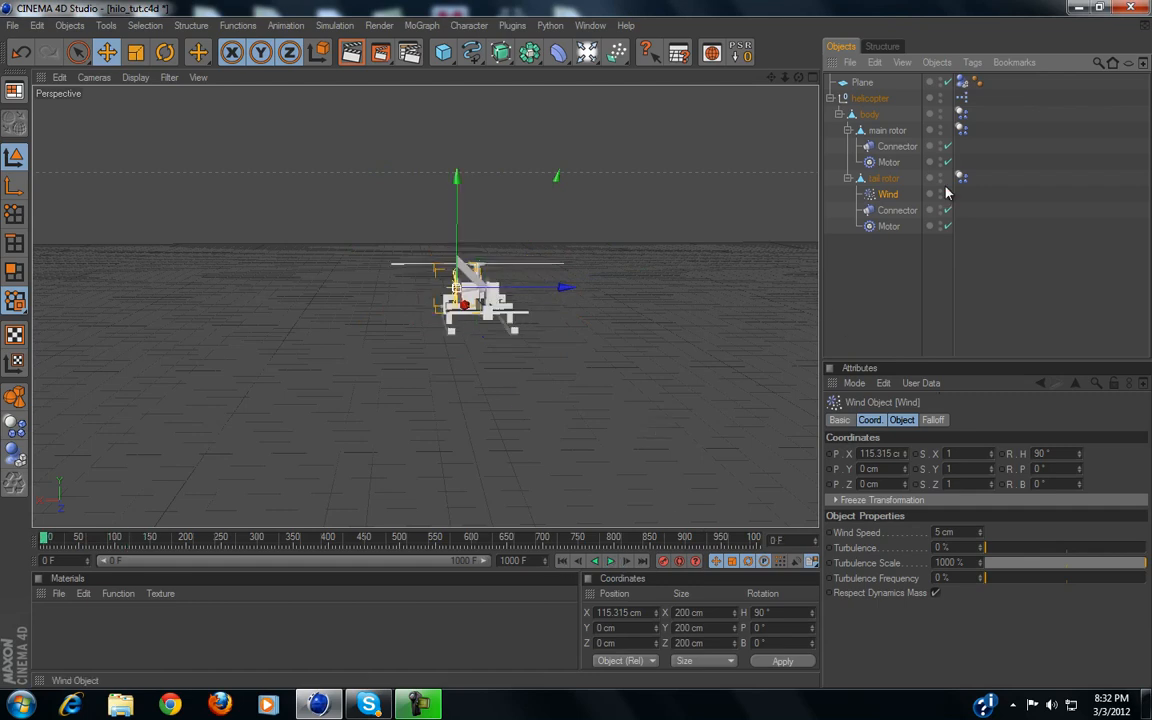
Set the Wind object's Wind Speed to 20 cm, play the simulation and rewind it
{"action": "left_click", "coordinate": [958, 532]}
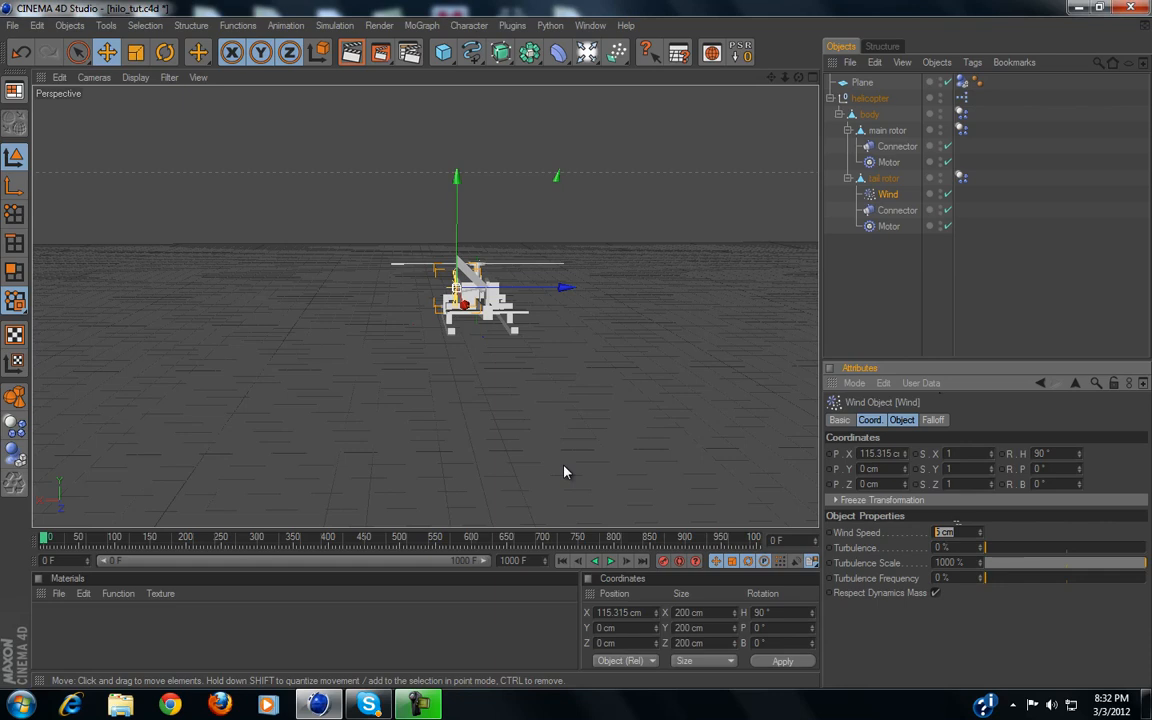
{"action": "type", "text": "20"}
{"action": "key", "text": "Return"}
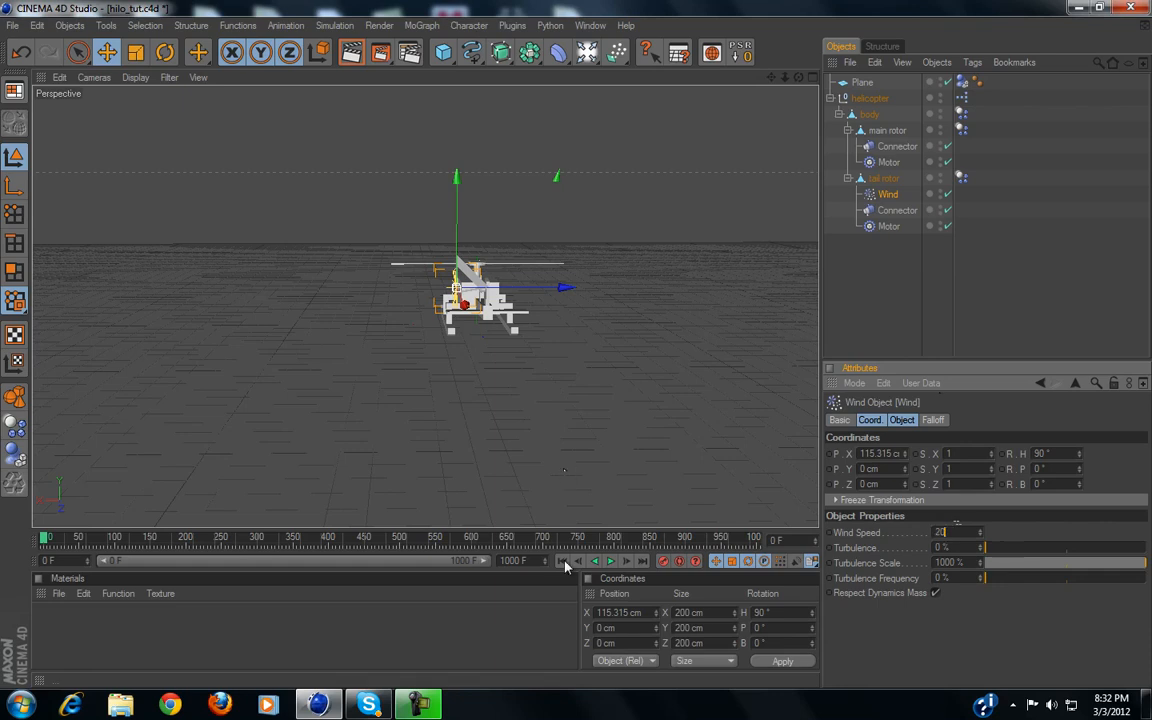
{"action": "left_click", "coordinate": [610, 561]}
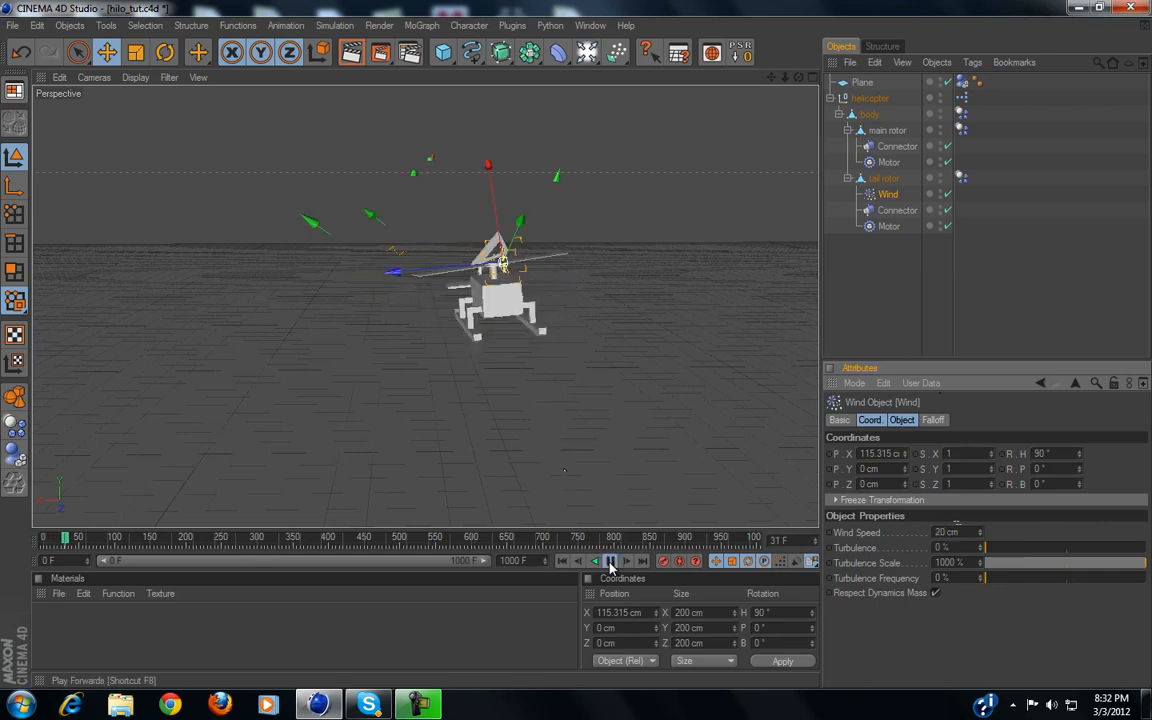
{"action": "left_click", "coordinate": [562, 561]}
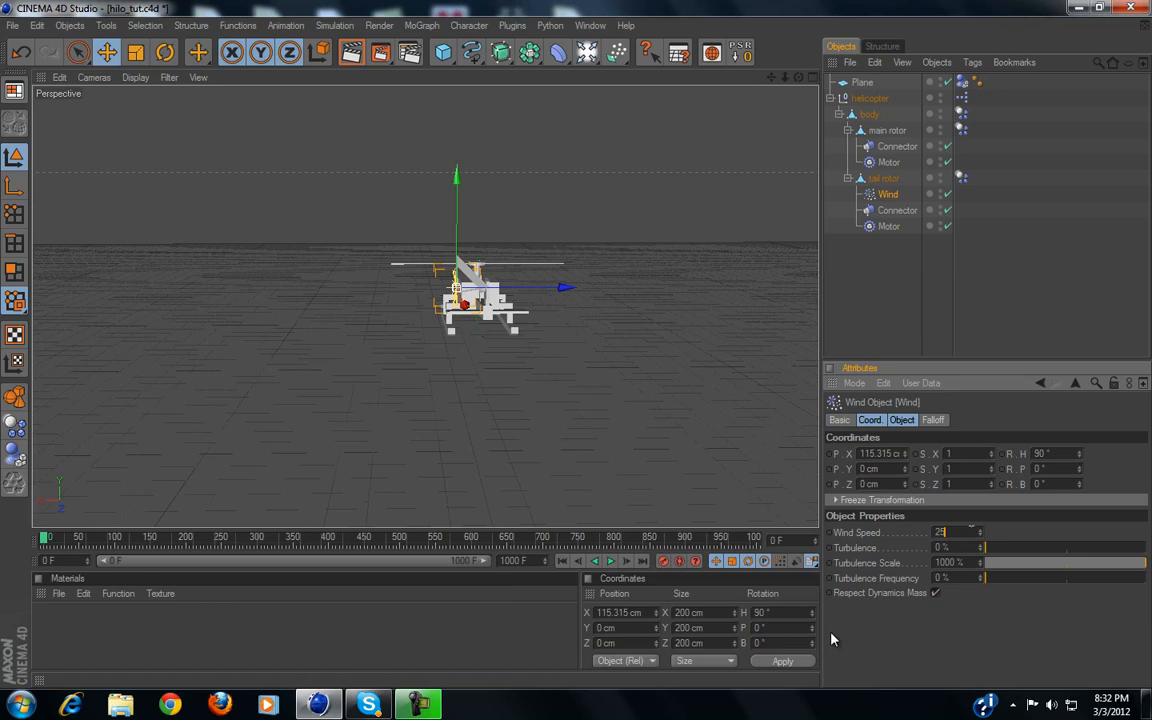
Test the helicopter simulation with Wind Speeds of 25 cm and 30 cm, rewinding after each run
{"action": "left_click", "coordinate": [612, 562]}
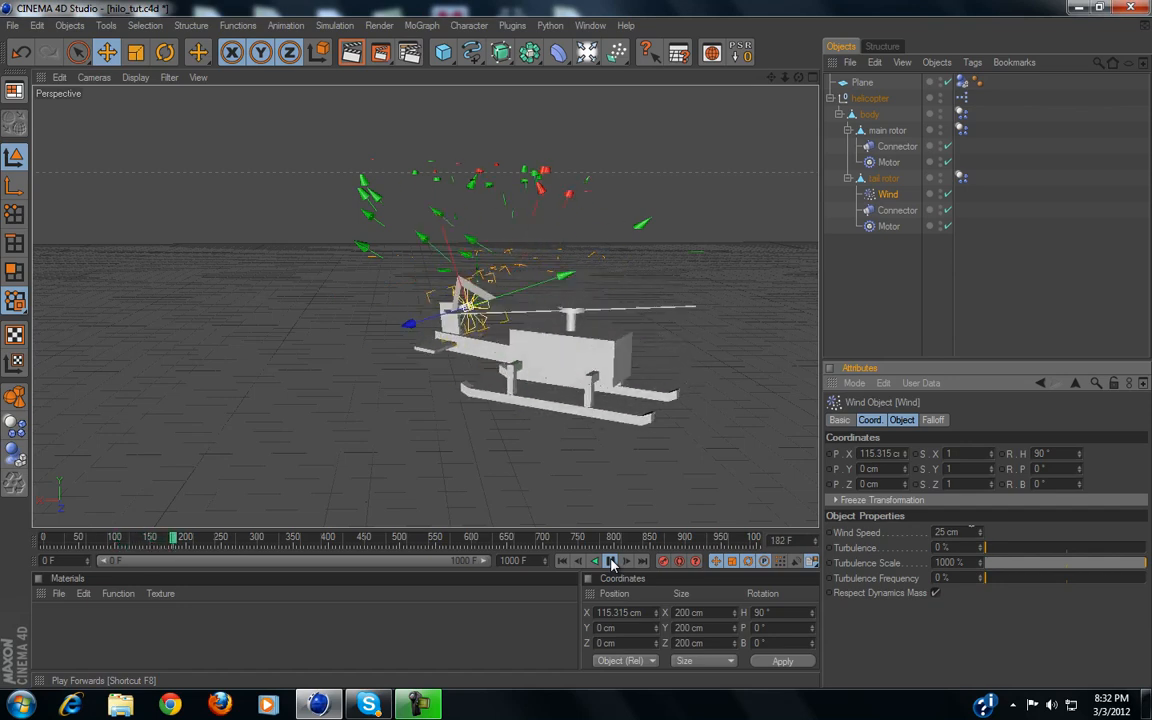
{"action": "left_click", "coordinate": [560, 563]}
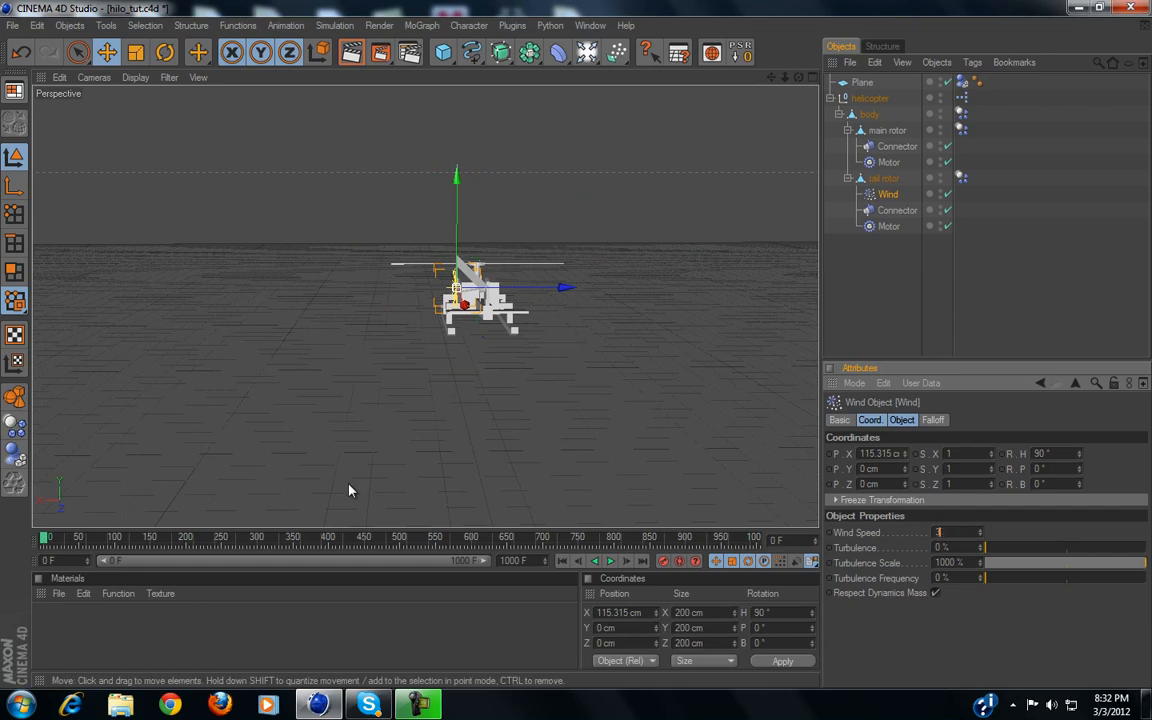
{"action": "left_click", "coordinate": [610, 562]}
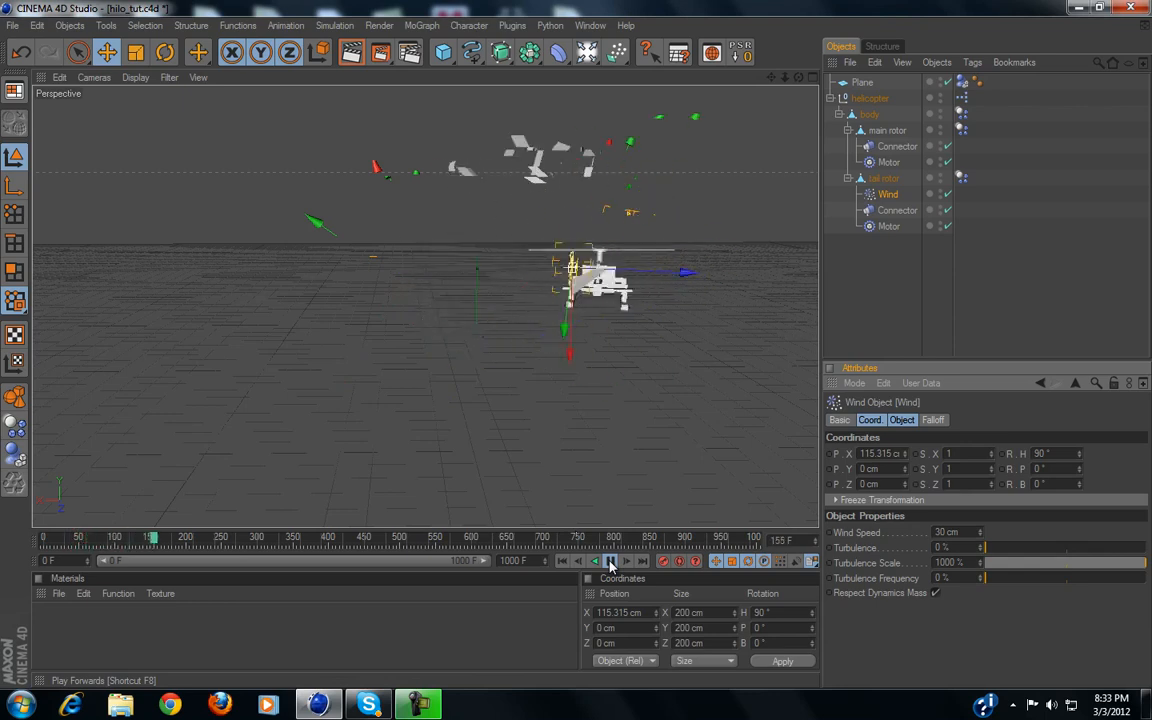
{"action": "left_click", "coordinate": [610, 562]}
{"action": "left_click", "coordinate": [577, 562]}
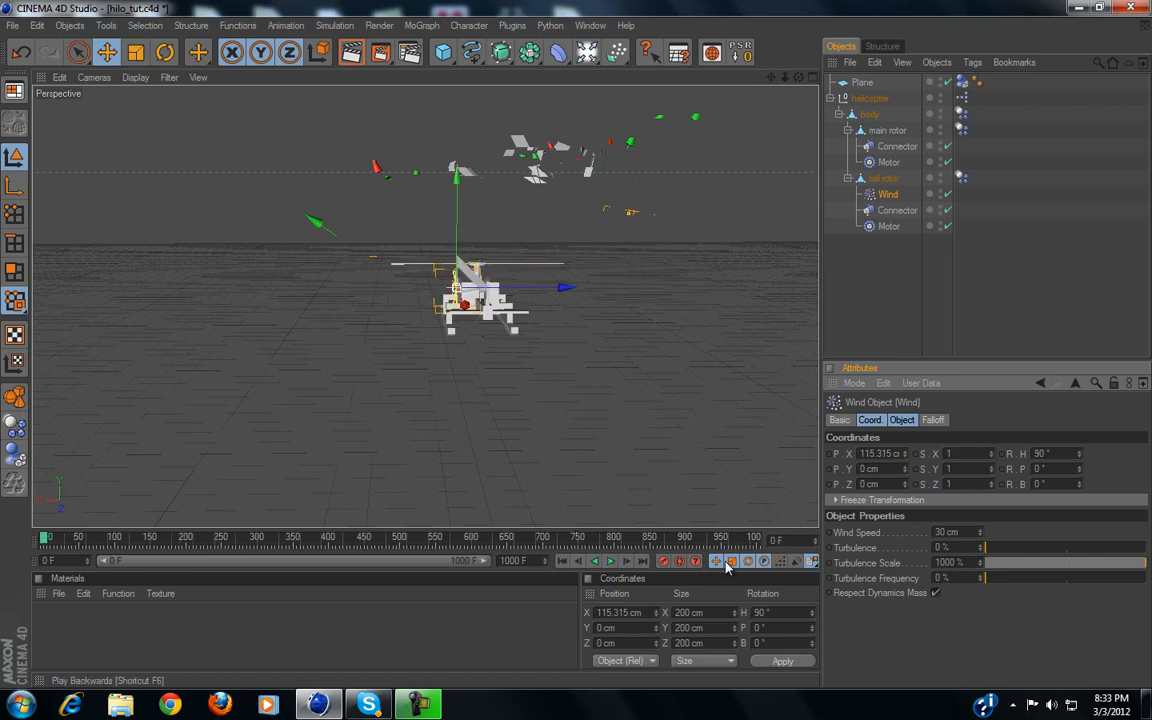
Raise the Wind Speed to 40 cm, play the simulation briefly and return to frame 0
{"action": "left_click", "coordinate": [968, 531]}
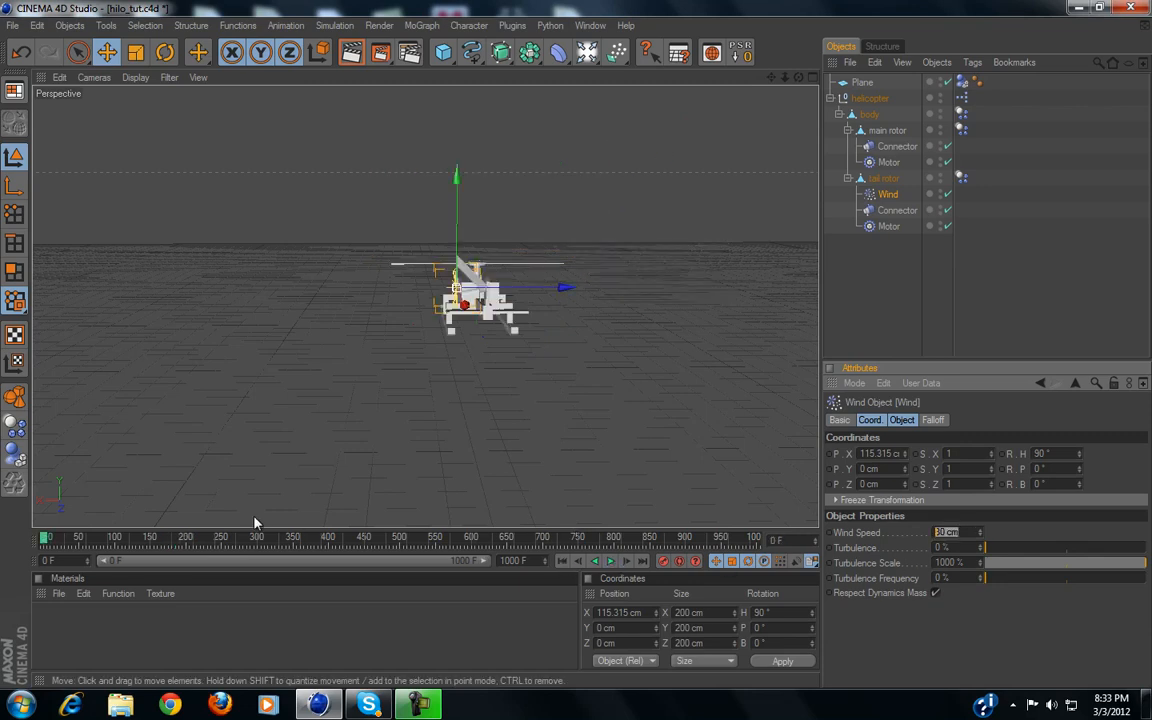
{"action": "left_click", "coordinate": [610, 563]}
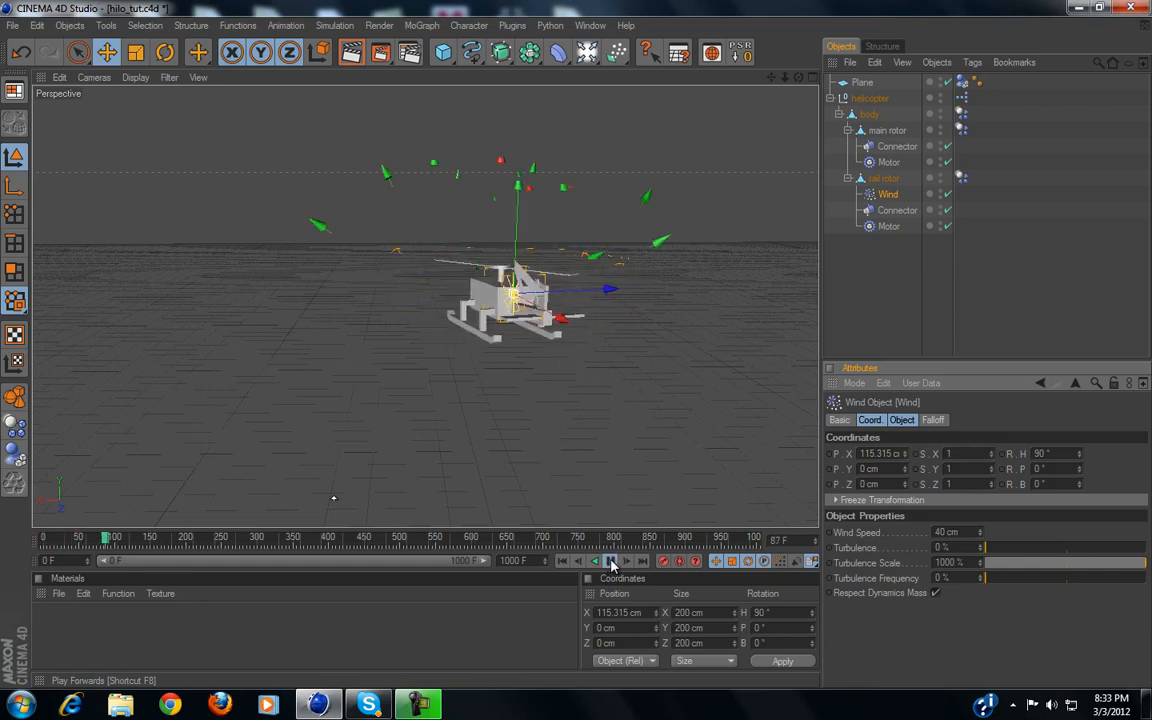
{"action": "left_click", "coordinate": [610, 563]}
{"action": "left_click", "coordinate": [563, 561]}
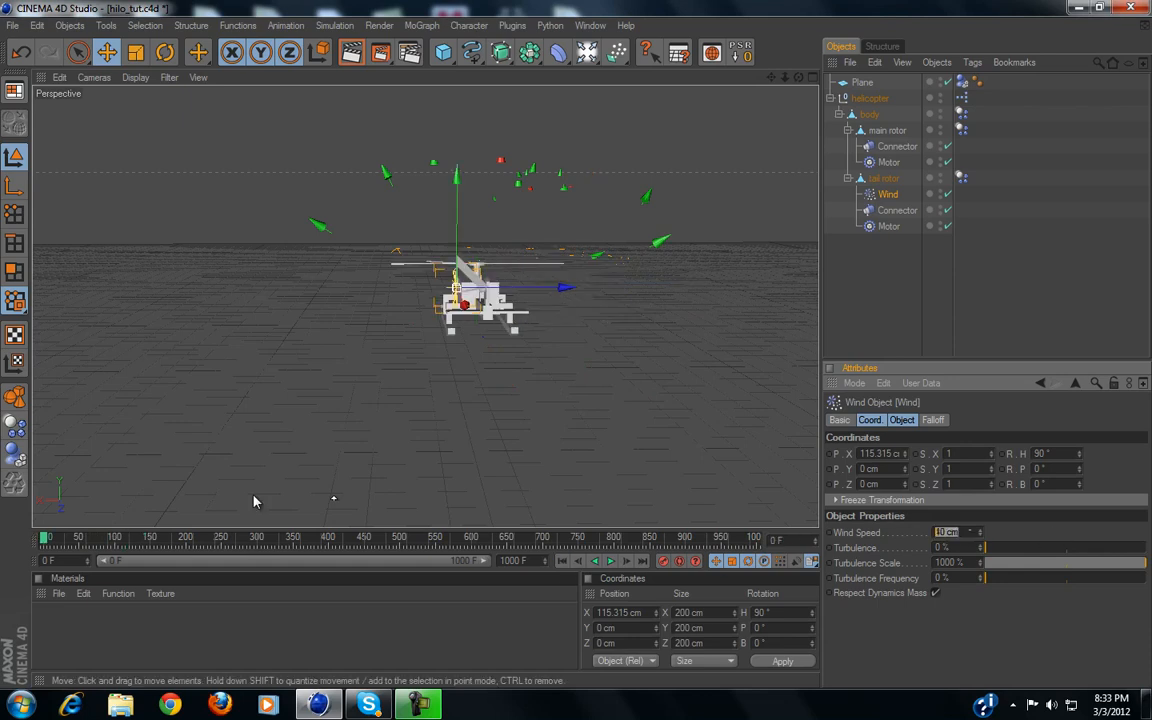
Raise the Wind Speed to 80 cm and replay the simulation from the start to check the spin
{"action": "left_click", "coordinate": [612, 562]}
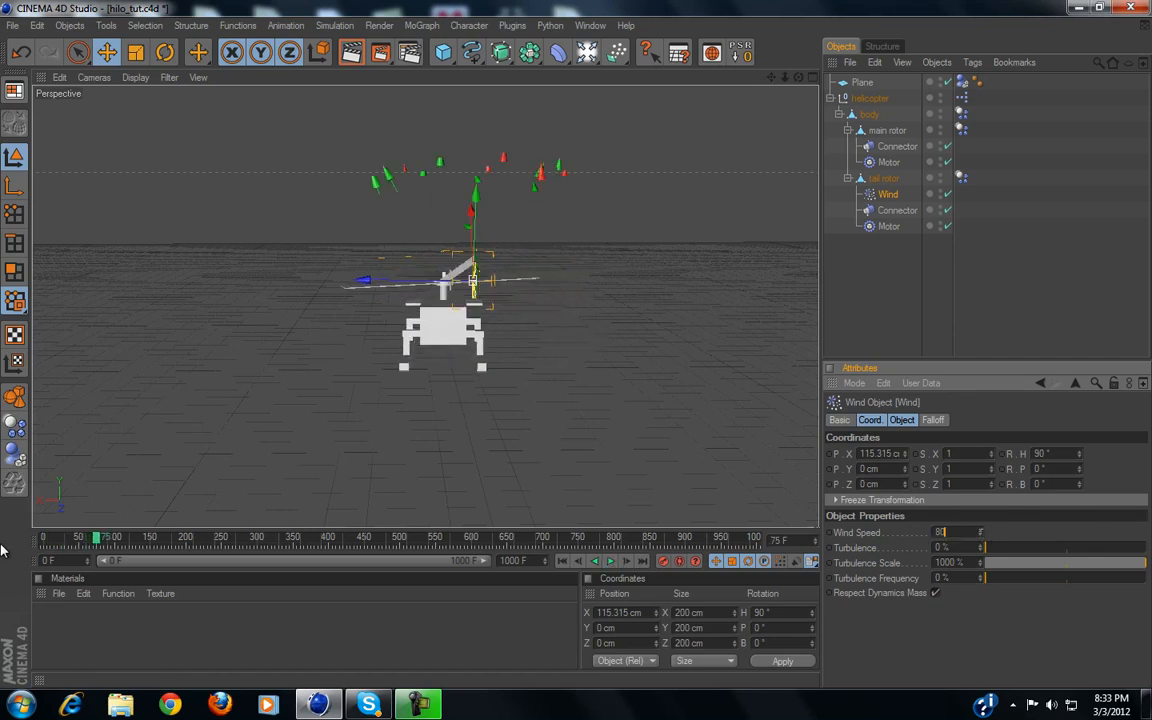
{"action": "left_click", "coordinate": [562, 561]}
{"action": "left_click", "coordinate": [611, 562]}
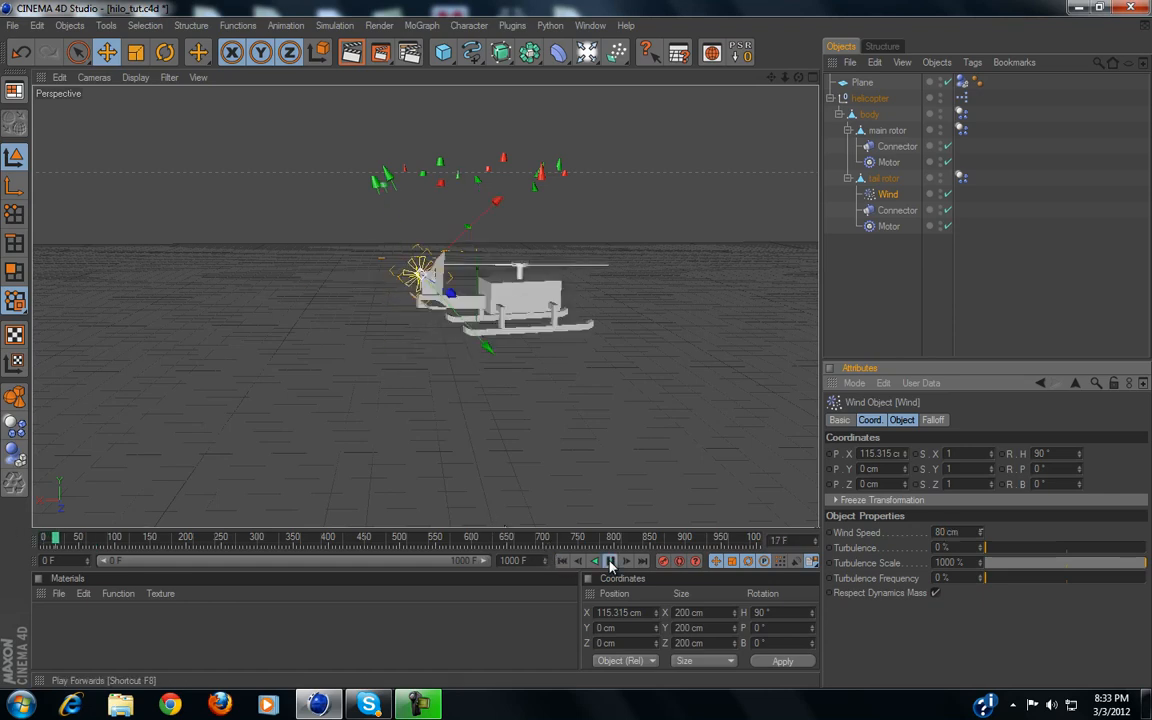
{"action": "left_click", "coordinate": [611, 562]}
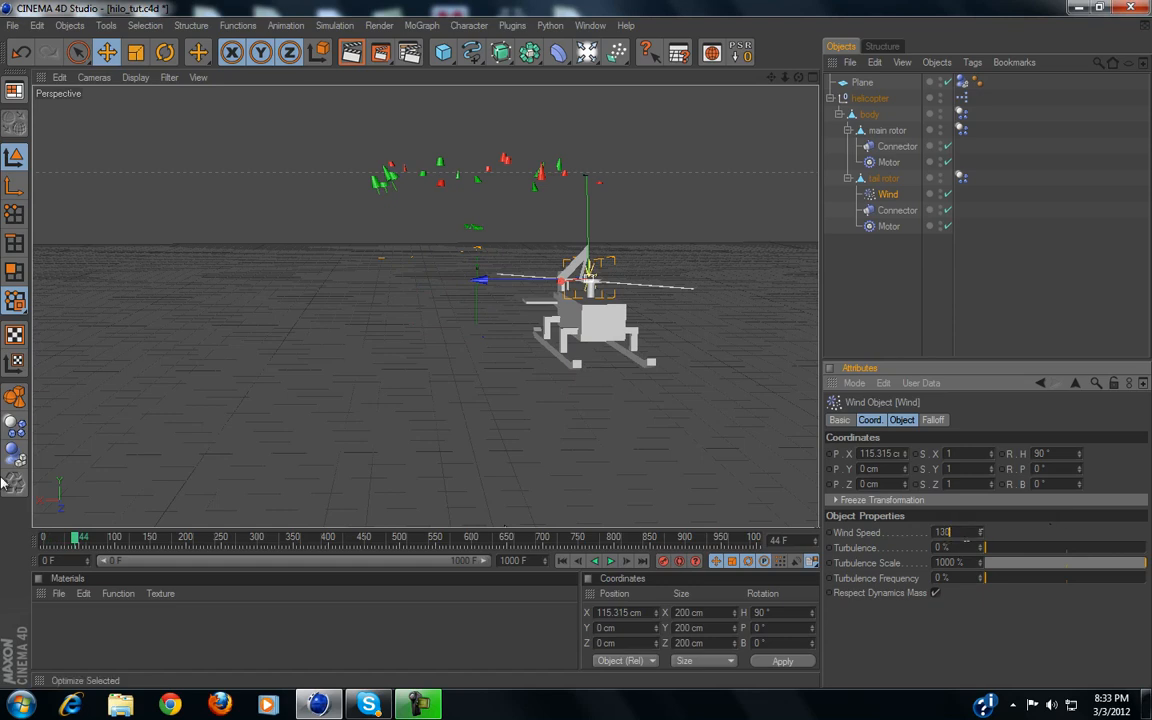
Set the tail rotor's Wind Speed to 130 cm, play the simulation and return to frame 0
{"action": "left_click", "coordinate": [607, 562]}
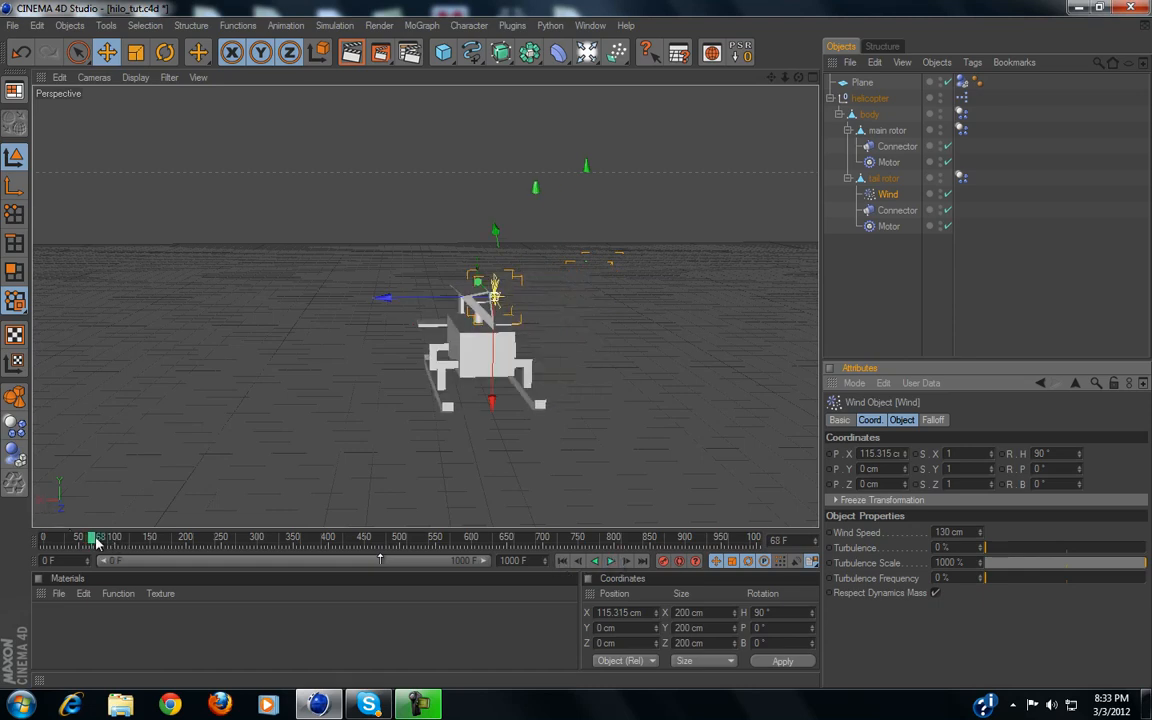
{"action": "left_click_drag", "start_coordinate": [99, 542], "coordinate": [19, 542]}
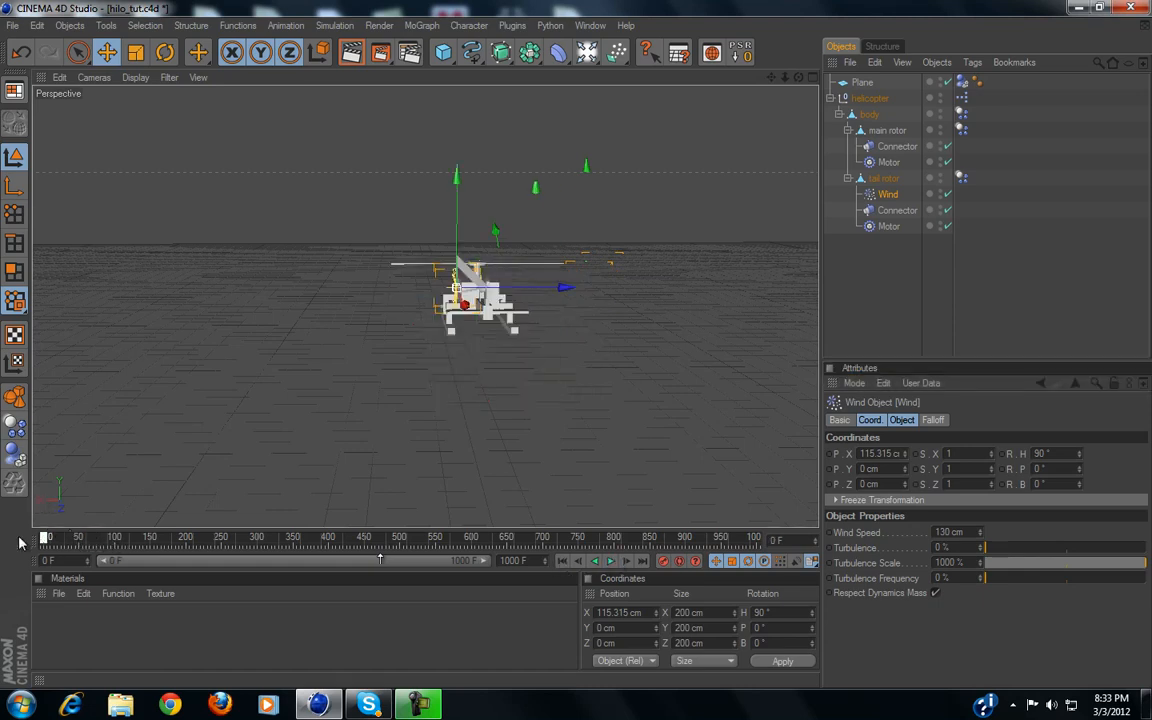
Keyframe the tail rotor's Wind Speed at 130 cm on frame 0 and 15 cm on frame 50
{"action": "left_click", "coordinate": [829, 532], "text": "ctrl"}
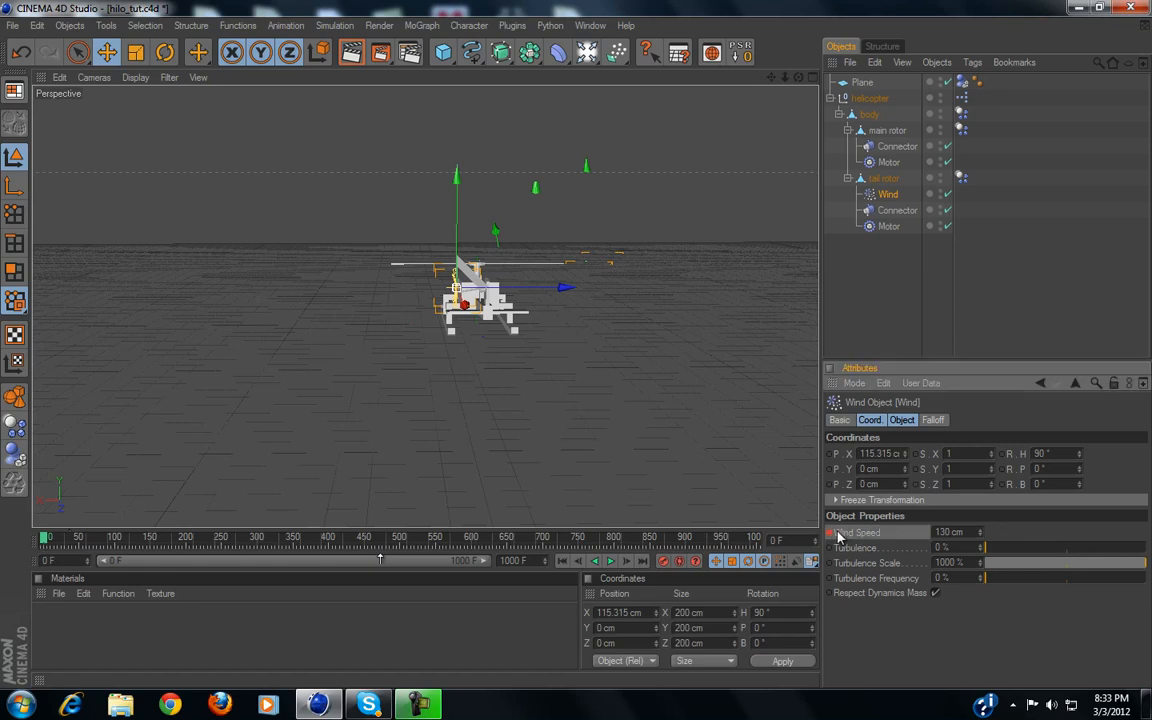
{"action": "left_click_drag", "start_coordinate": [41, 540], "coordinate": [87, 540]}
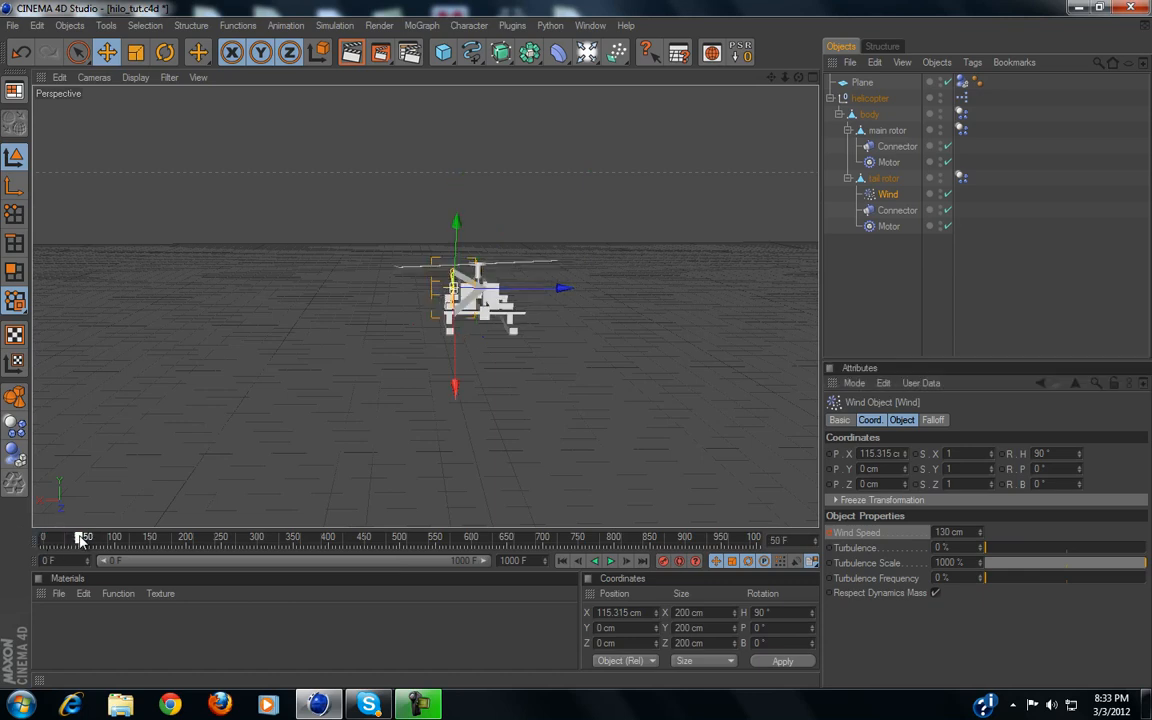
{"action": "left_click", "coordinate": [970, 533]}
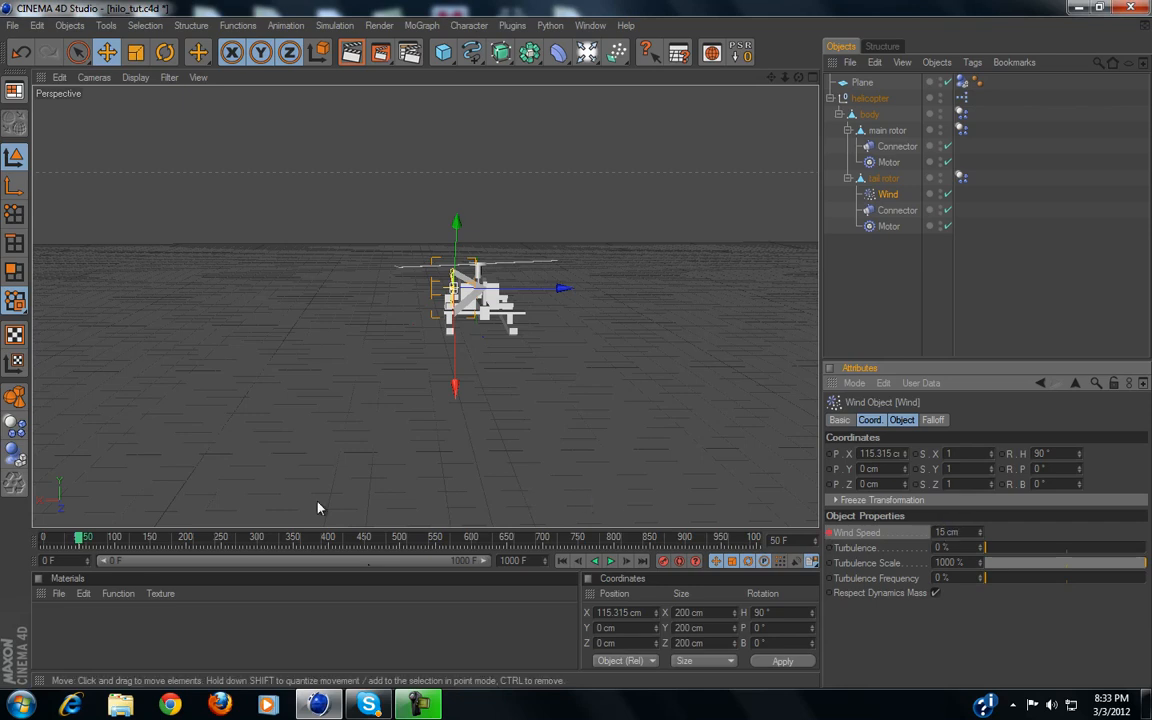
Play the simulation from frame 0 twice to check the keyframed Wind Speed, and clear the object selection
{"action": "left_click", "coordinate": [562, 561]}
{"action": "left_click", "coordinate": [610, 562]}
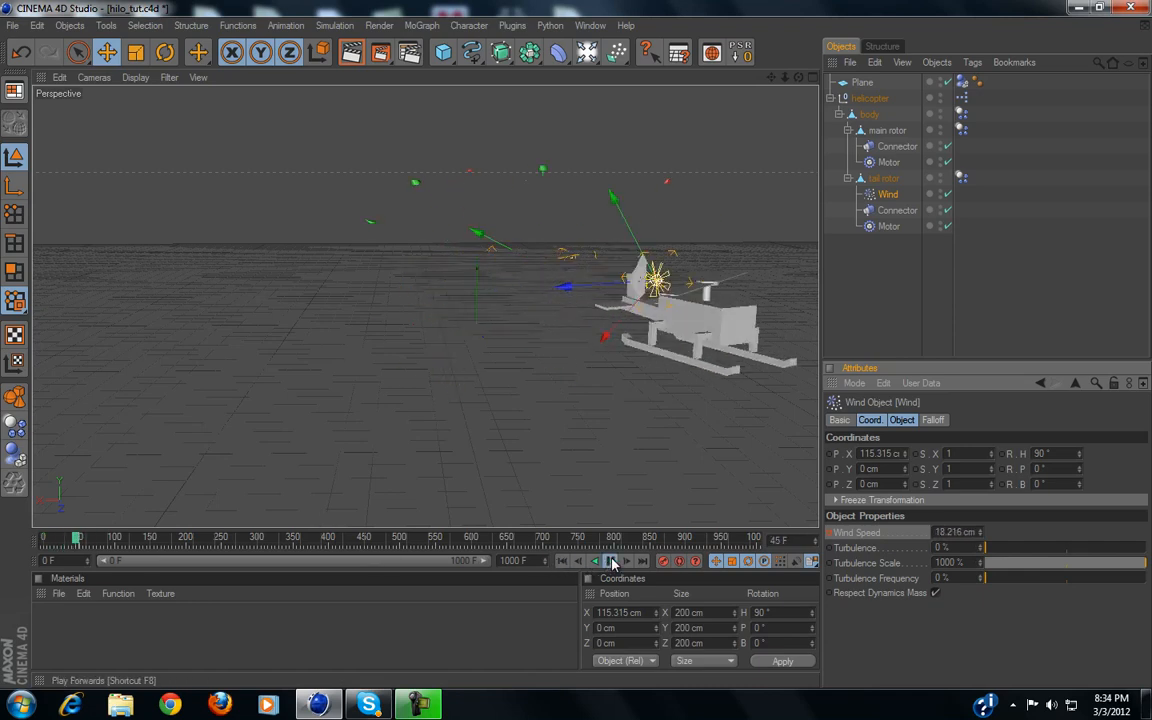
{"action": "left_click", "coordinate": [563, 562]}
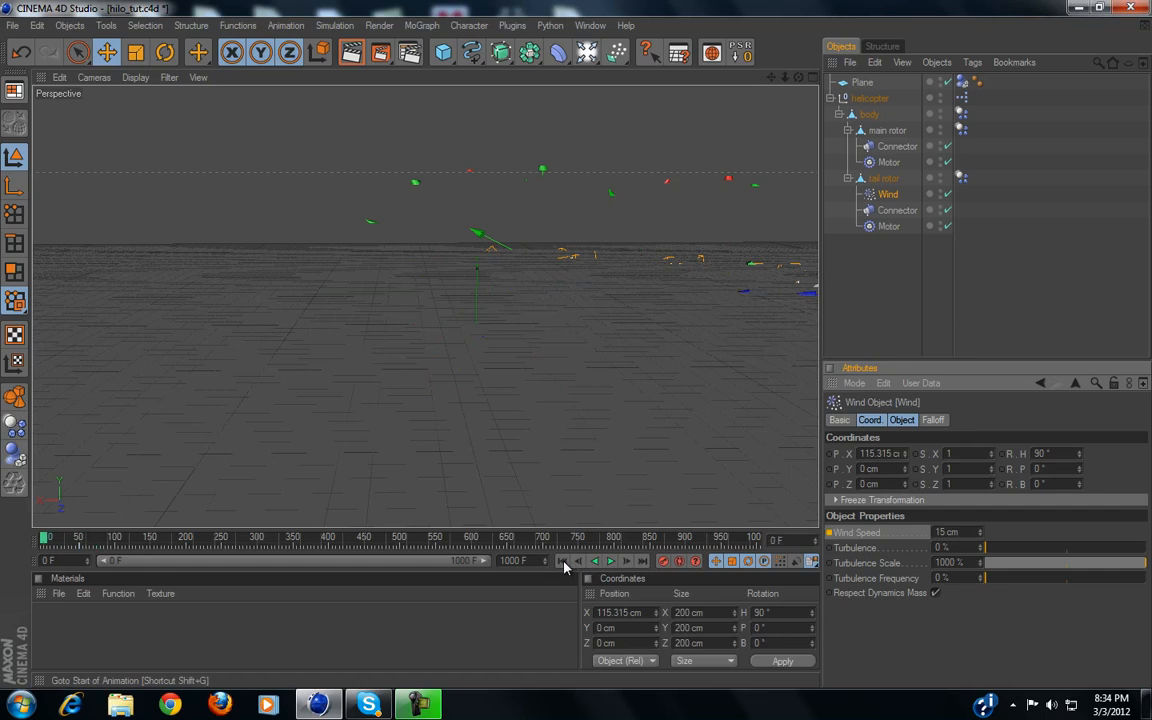
{"action": "left_click", "coordinate": [610, 562]}
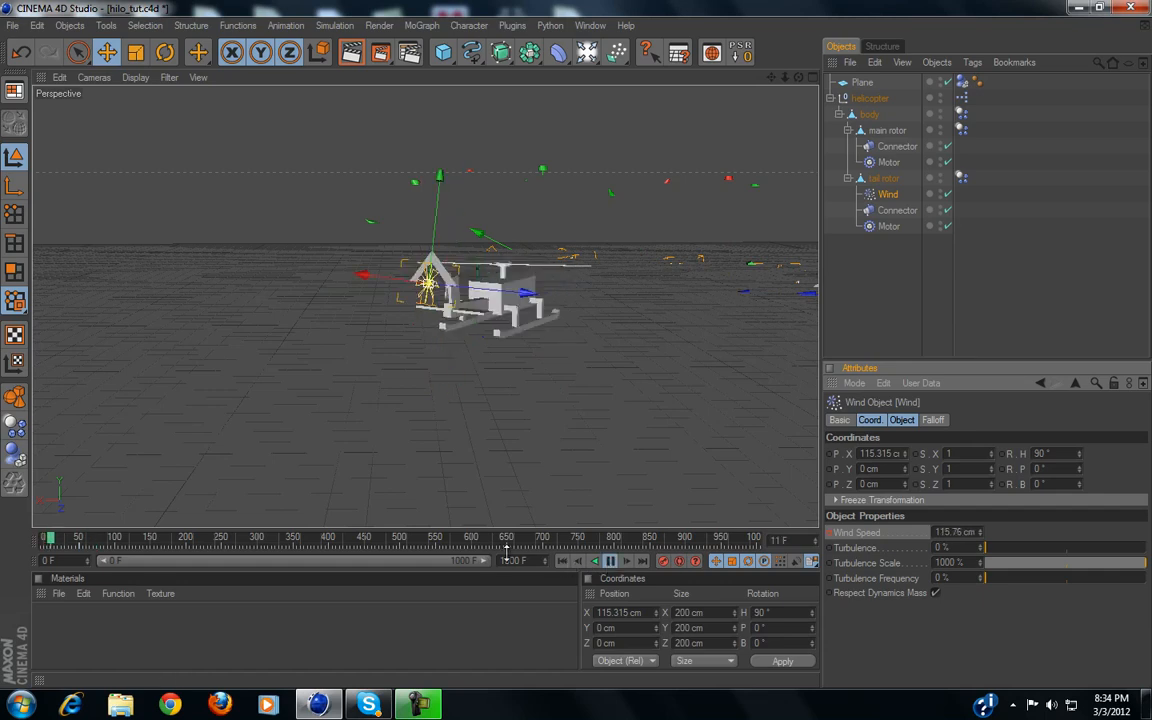
{"action": "left_click", "coordinate": [610, 562]}
{"action": "left_click", "coordinate": [1050, 328]}
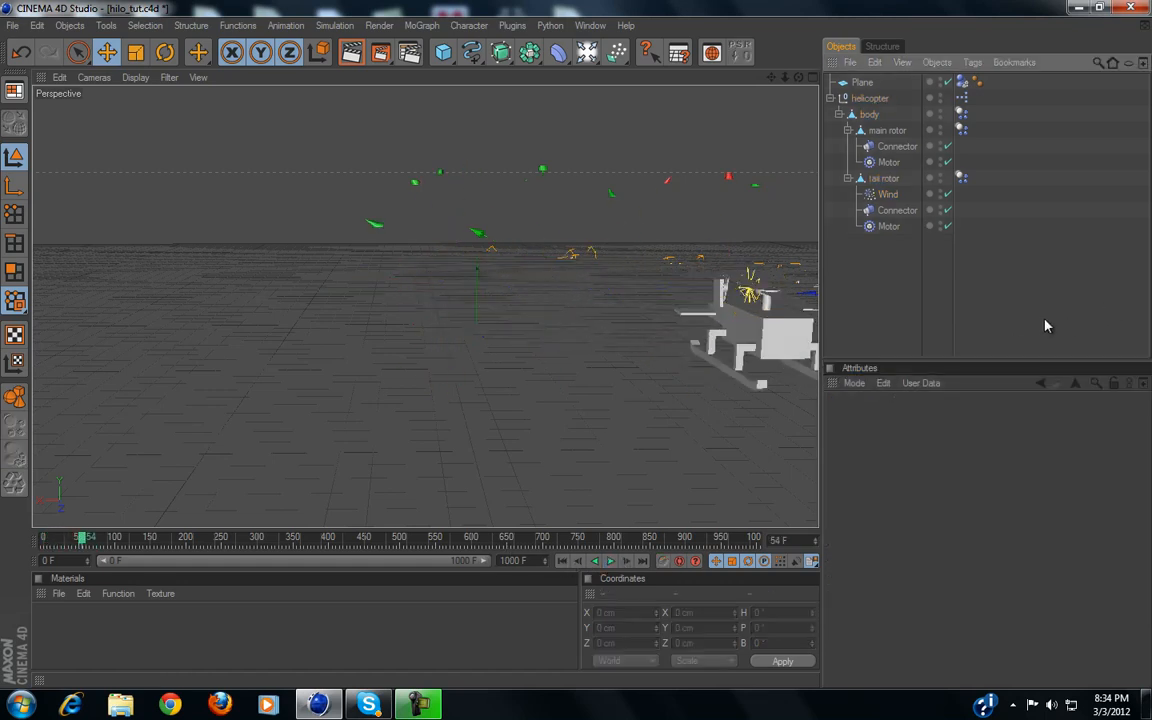
{"action": "left_click", "coordinate": [430, 707]}
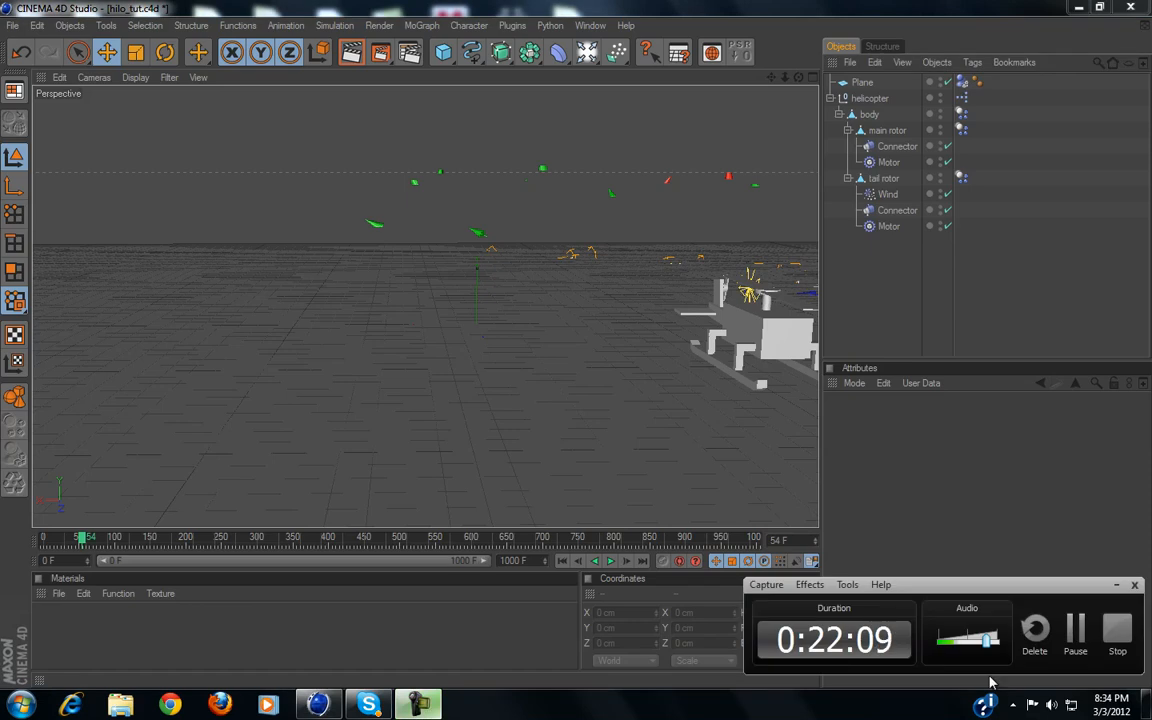
{"action": "left_click", "coordinate": [430, 707]}
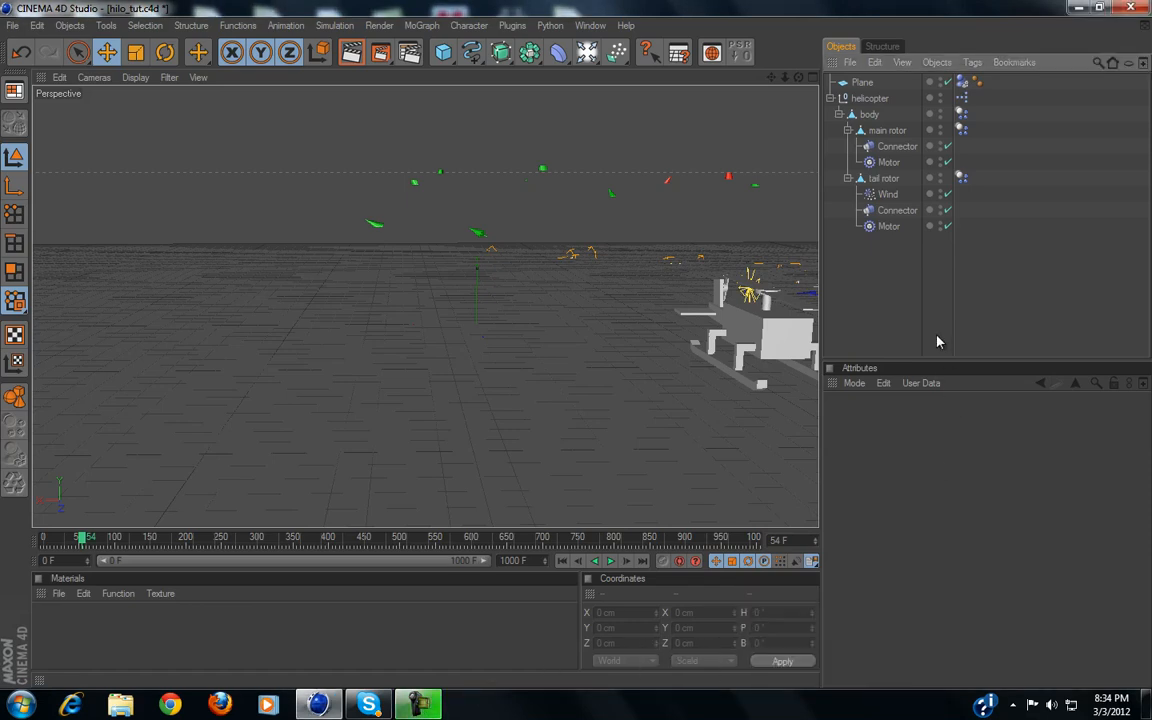
Return the animation to frame 0 and add a second Wind object to the scene
{"action": "scroll", "coordinate": [548, 365], "scroll_direction": "down", "scroll_amount": 3}
{"action": "scroll", "coordinate": [548, 372], "scroll_direction": "up", "scroll_amount": 4}
{"action": "scroll", "coordinate": [548, 371], "scroll_direction": "down", "scroll_amount": 5}
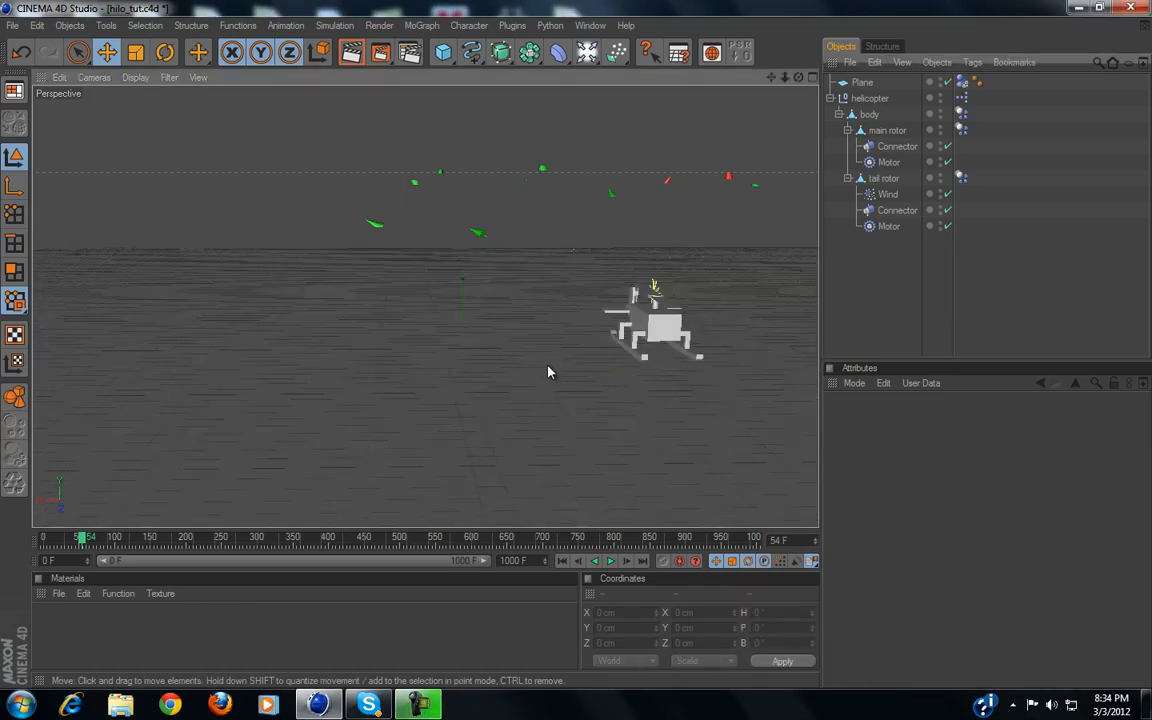
{"action": "left_click", "coordinate": [564, 562]}
{"action": "middle_click_drag", "start_coordinate": [442, 373], "coordinate": [388, 498], "text": "alt"}
{"action": "scroll", "coordinate": [494, 415], "scroll_direction": "up", "scroll_amount": 4}
{"action": "middle_click_drag", "start_coordinate": [494, 415], "coordinate": [575, 344], "text": "alt"}
{"action": "mouse_move", "coordinate": [537, 303]}
{"action": "left_mouse_down", "text": "alt"}
{"action": "mouse_move", "coordinate": [573, 350]}
{"action": "mouse_move", "coordinate": [542, 293]}
{"action": "left_mouse_up", "text": "alt"}
{"action": "scroll", "coordinate": [545, 296], "scroll_direction": "up", "scroll_amount": 3}
{"action": "scroll", "coordinate": [530, 305], "scroll_direction": "up", "scroll_amount": 5}
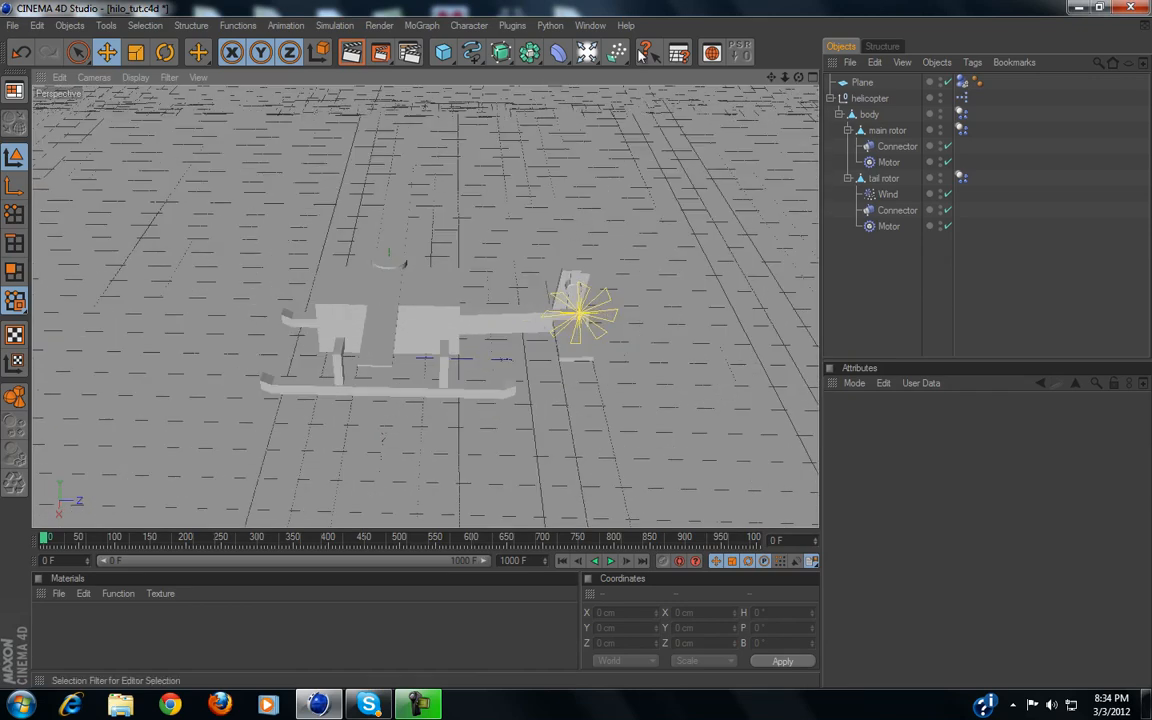
{"action": "left_click", "coordinate": [587, 55]}
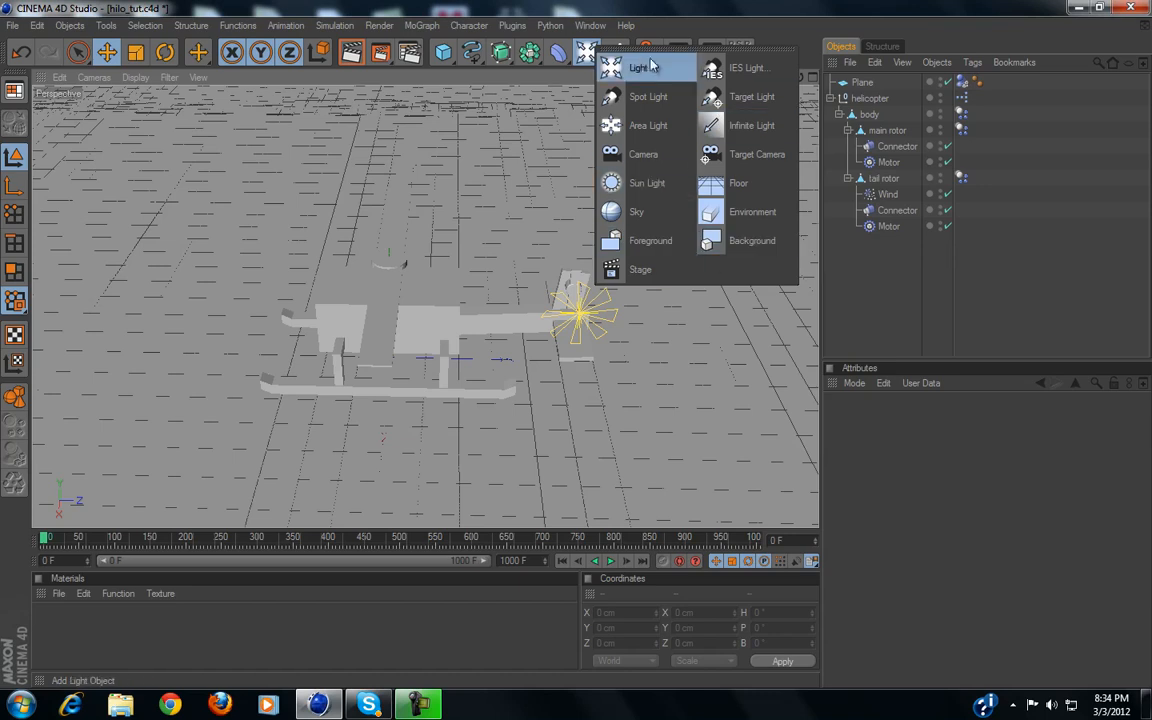
{"action": "left_click", "coordinate": [616, 52]}
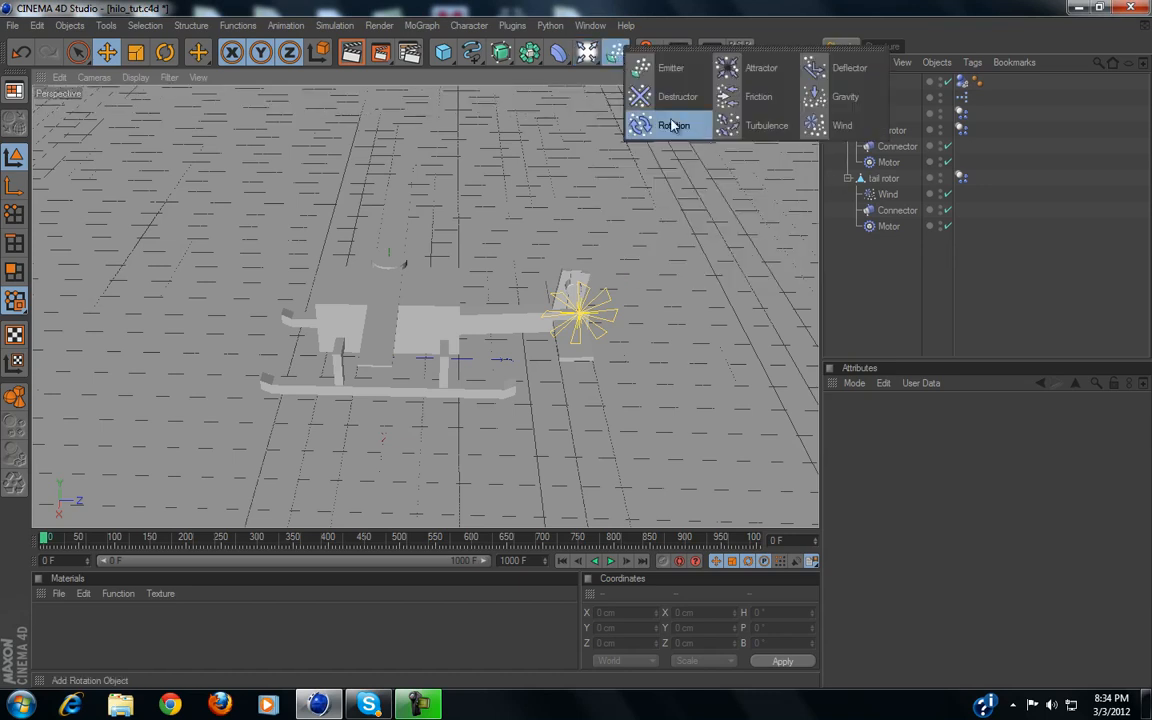
{"action": "left_click", "coordinate": [803, 130]}
{"action": "scroll", "coordinate": [572, 173], "scroll_direction": "down", "scroll_amount": 4}
{"action": "scroll", "coordinate": [565, 172], "scroll_direction": "up", "scroll_amount": 3}
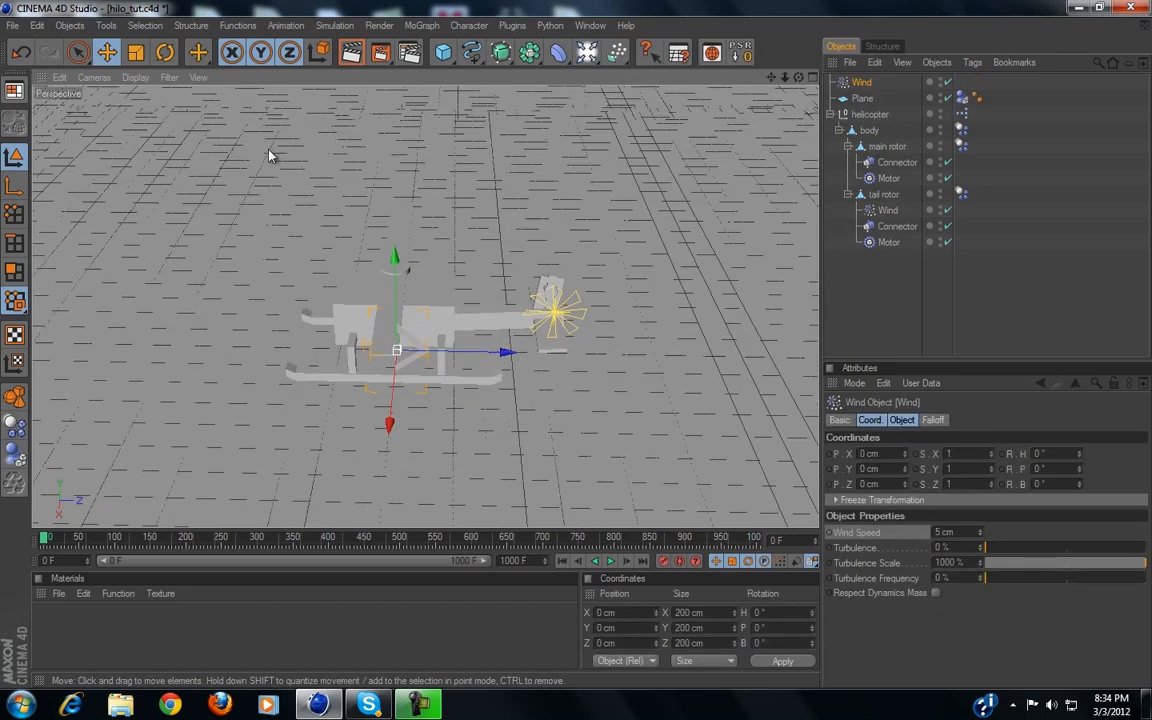
Rotate the new Wind object to a pitch of about 118° and move it near the tail, to Y about -42 cm and Z about 473 cm
{"action": "left_click", "coordinate": [166, 52]}
{"action": "left_click_drag", "start_coordinate": [405, 290], "coordinate": [236, 272]}
{"action": "left_click", "coordinate": [103, 57]}
{"action": "left_click_drag", "start_coordinate": [385, 350], "coordinate": [471, 318]}
{"action": "left_click", "coordinate": [166, 54]}
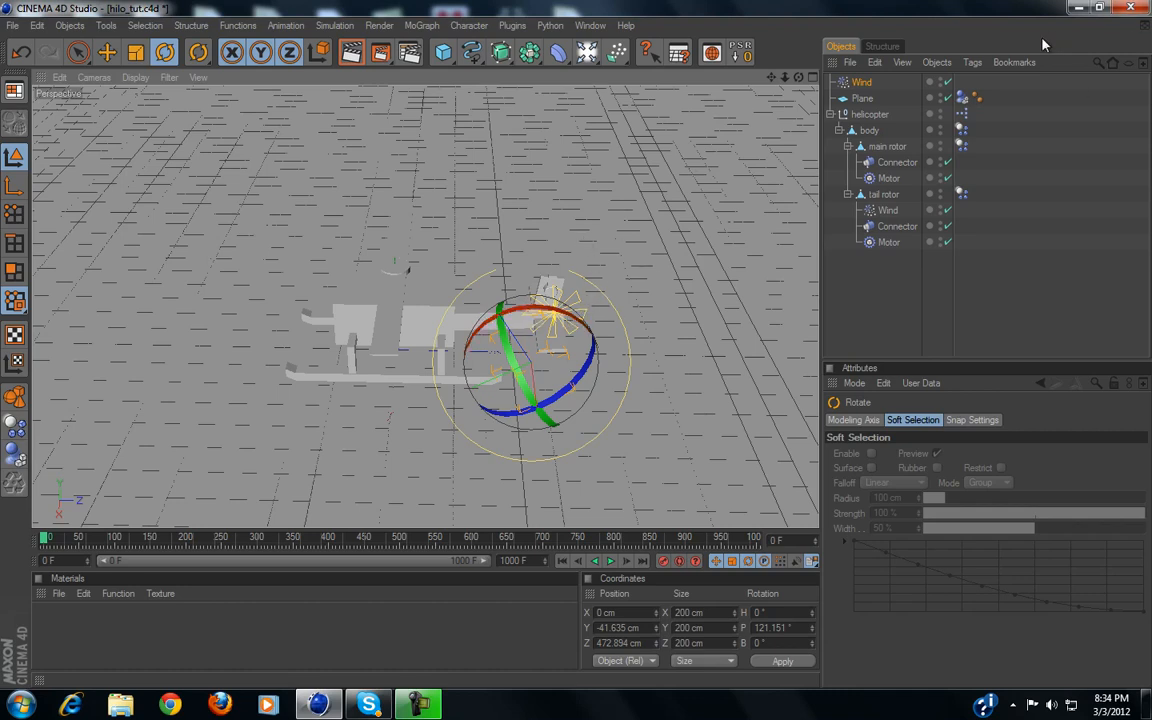
{"action": "left_click_drag", "start_coordinate": [560, 306], "coordinate": [556, 317]}
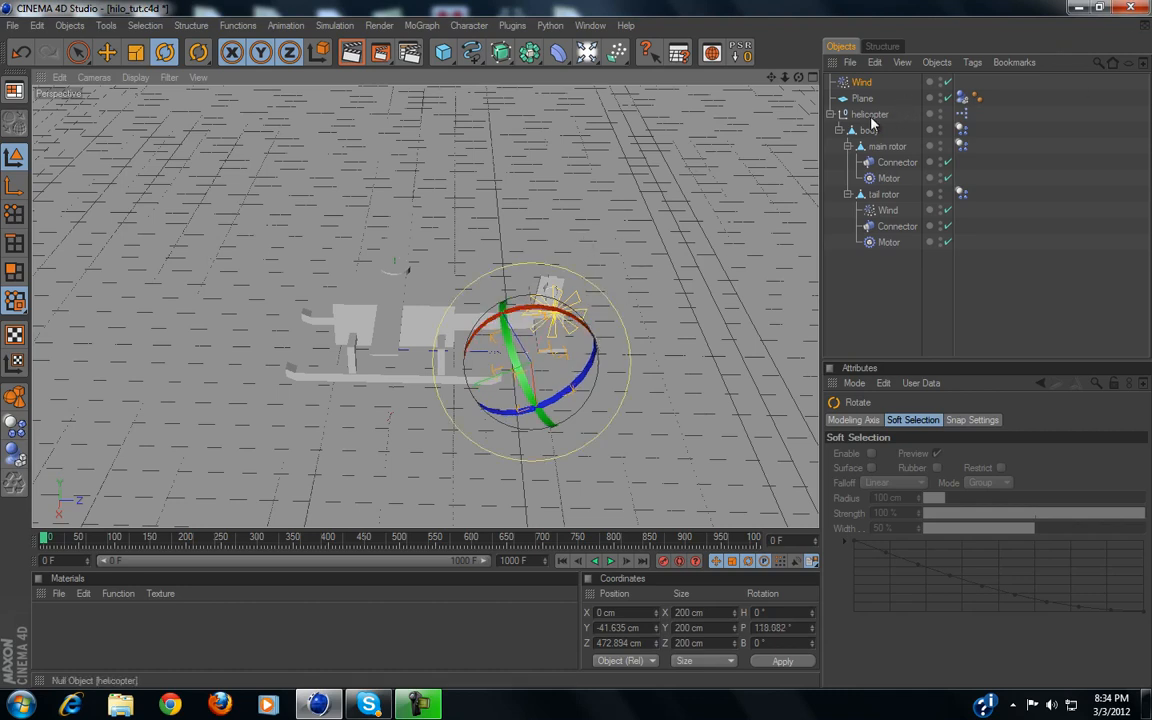
Nest the new Wind object under the helicopter's body, playing and rewinding the simulation before and after the change
{"action": "left_click", "coordinate": [611, 562]}
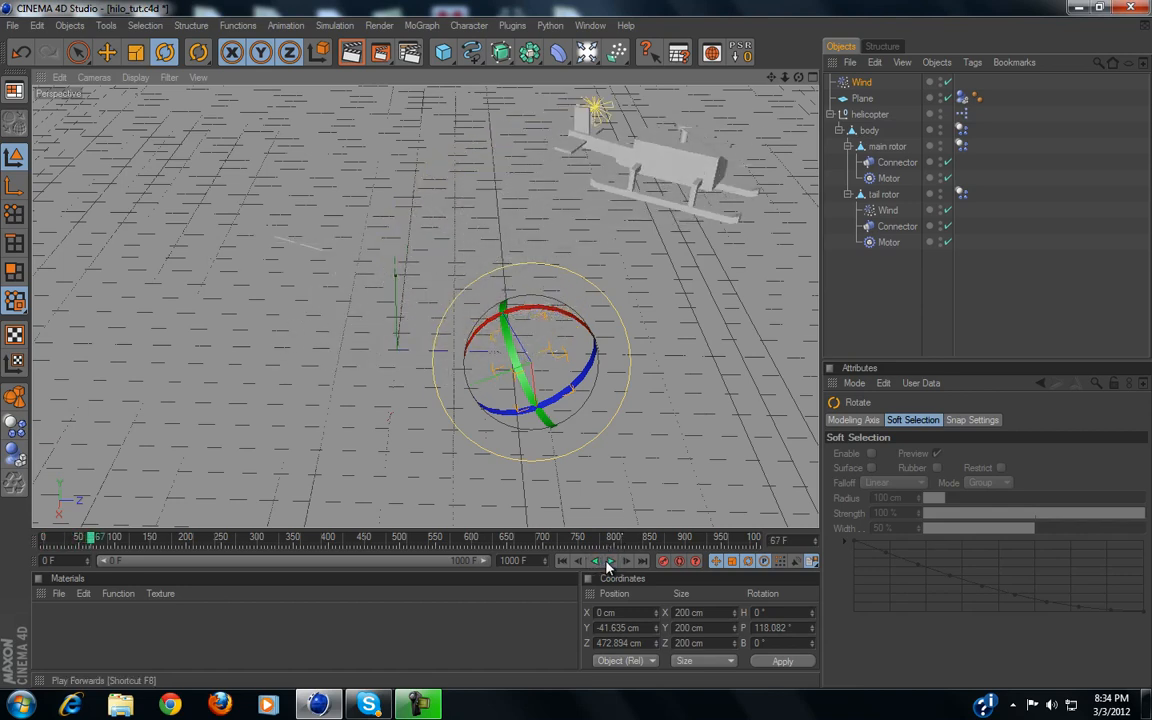
{"action": "left_click", "coordinate": [562, 561]}
{"action": "left_click_drag", "start_coordinate": [866, 84], "coordinate": [866, 132]}
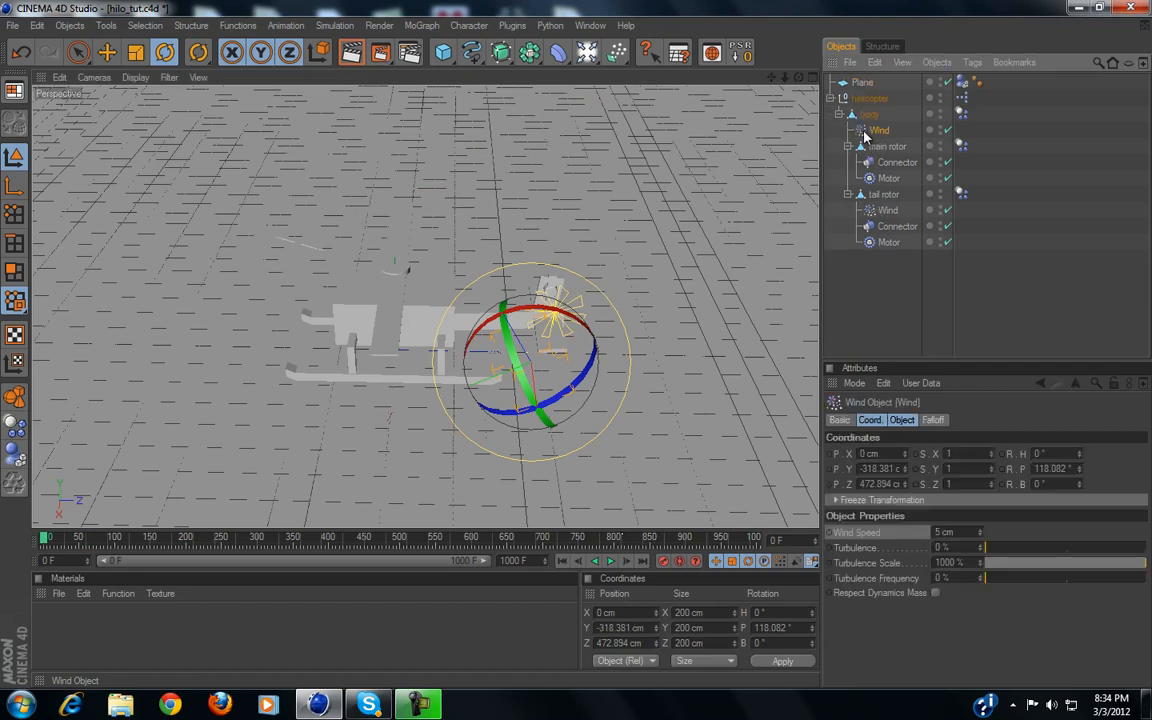
{"action": "left_click", "coordinate": [613, 561]}
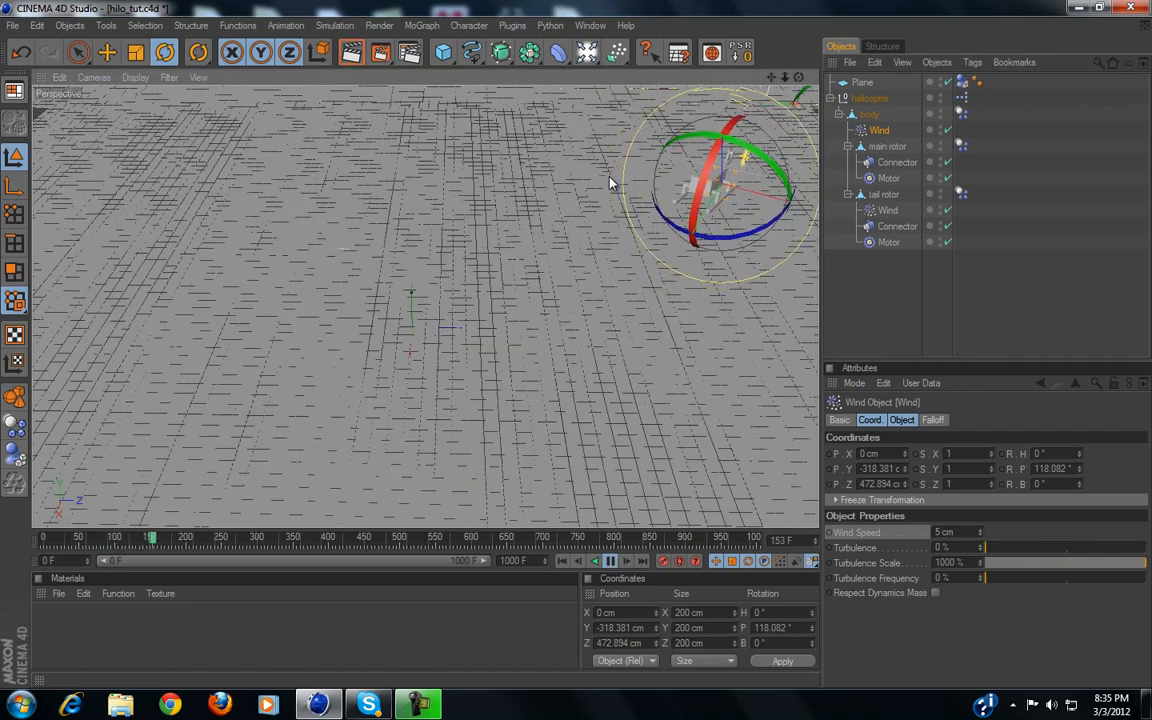
{"action": "left_click_drag", "start_coordinate": [610, 183], "coordinate": [625, 390], "text": "alt"}
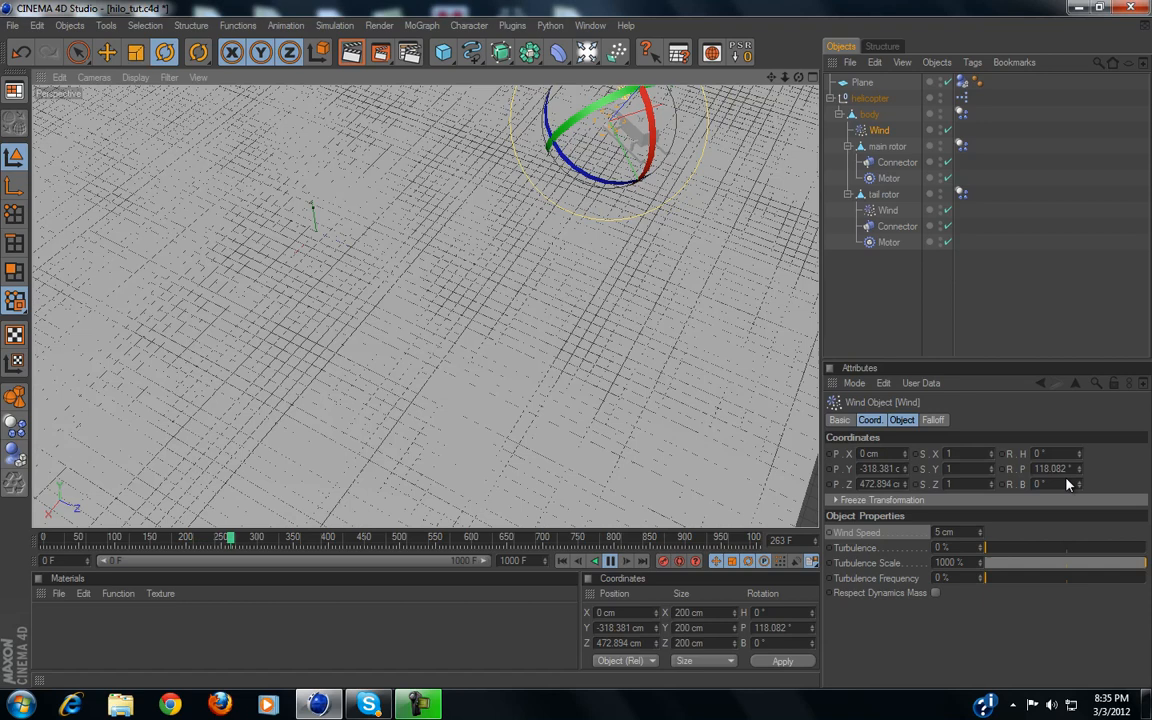
{"action": "left_click", "coordinate": [562, 561]}
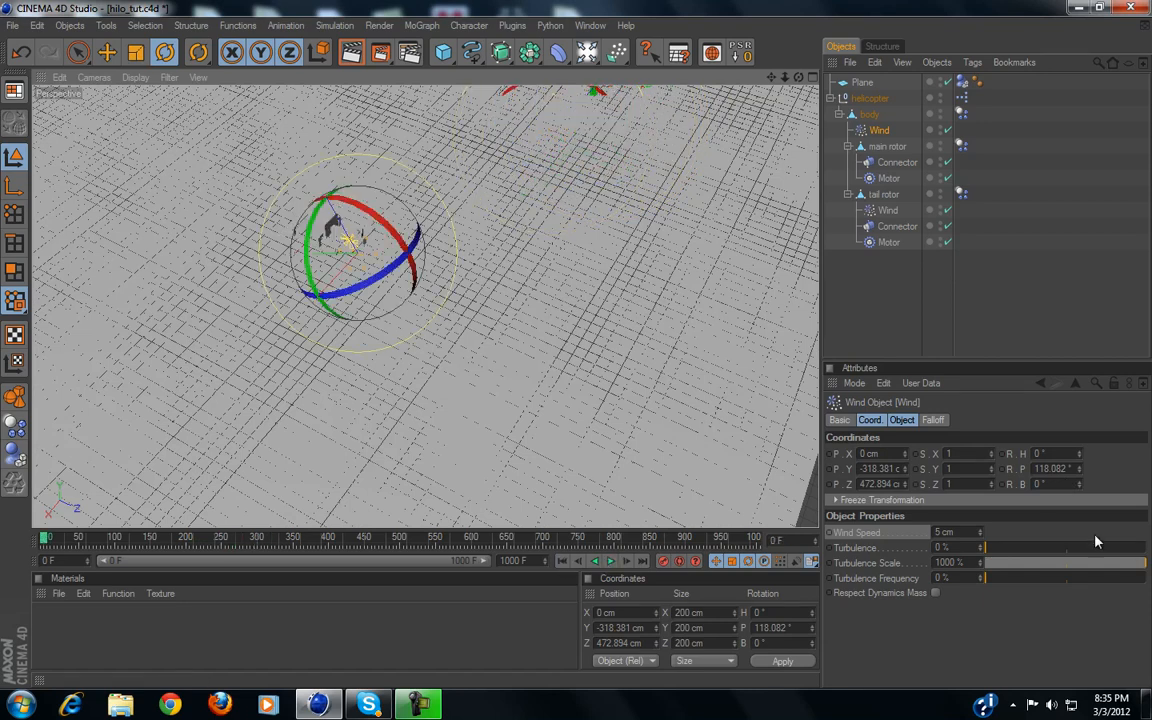
Set the Wind Speed of the body's Wind object to 60 cm, play the simulation and return to frame 0
{"action": "left_click", "coordinate": [958, 535]}
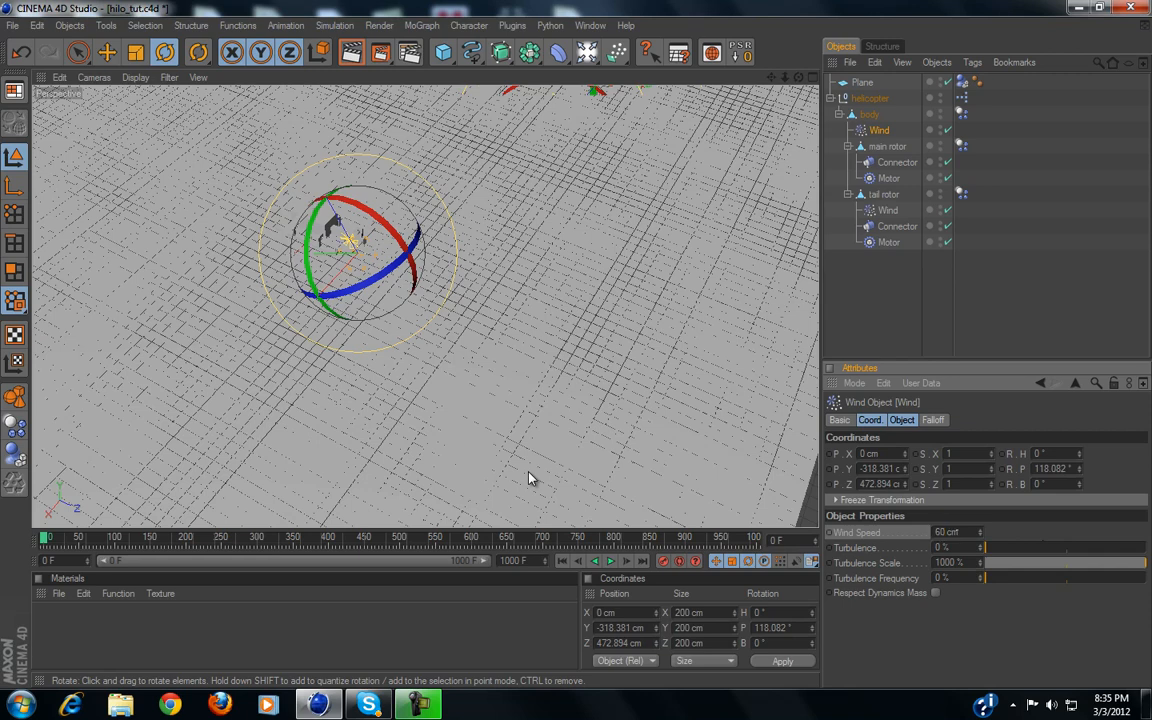
{"action": "left_click", "coordinate": [611, 562]}
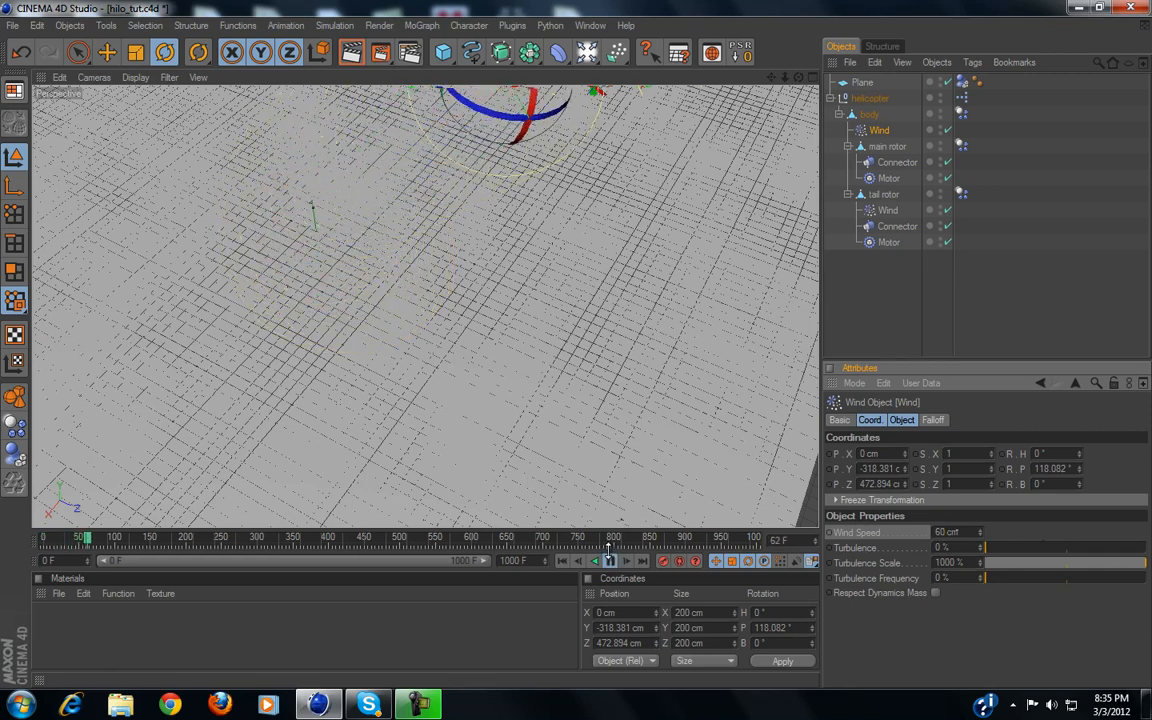
{"action": "left_click", "coordinate": [562, 562]}
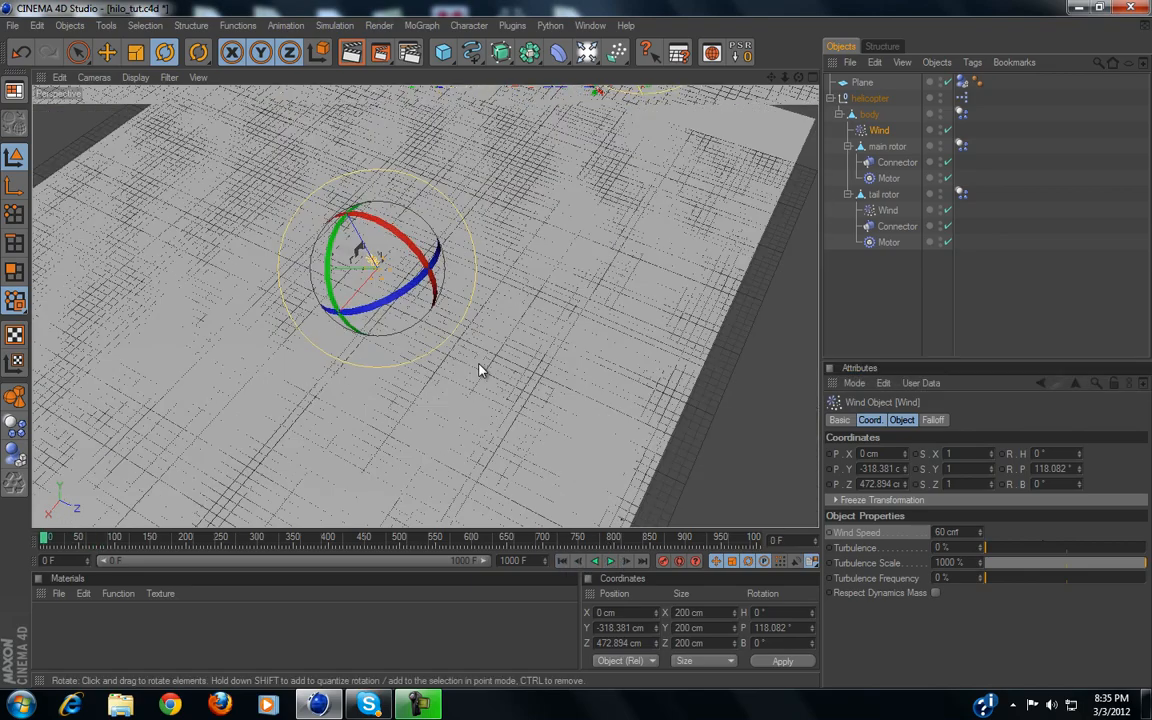
Create a bright green material (R 97, G 255, B 0) and apply it to the Plane
{"action": "left_click_drag", "start_coordinate": [422, 294], "coordinate": [377, 371], "text": "alt"}
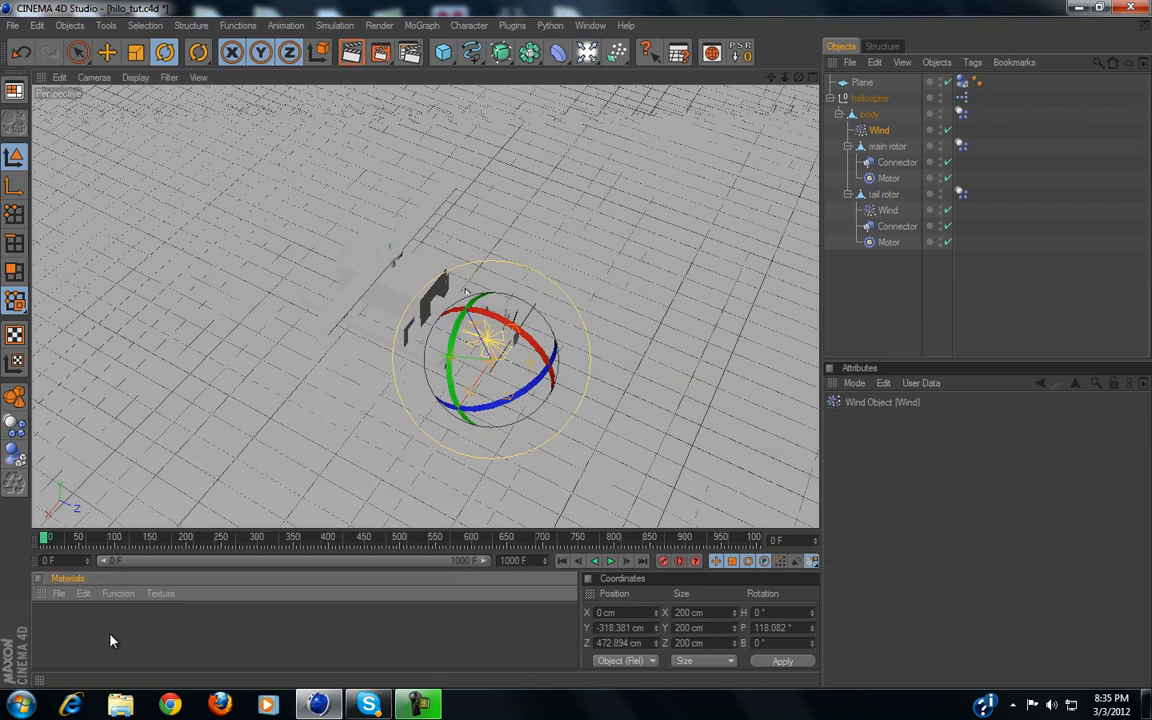
{"action": "double_click", "coordinate": [55, 622]}
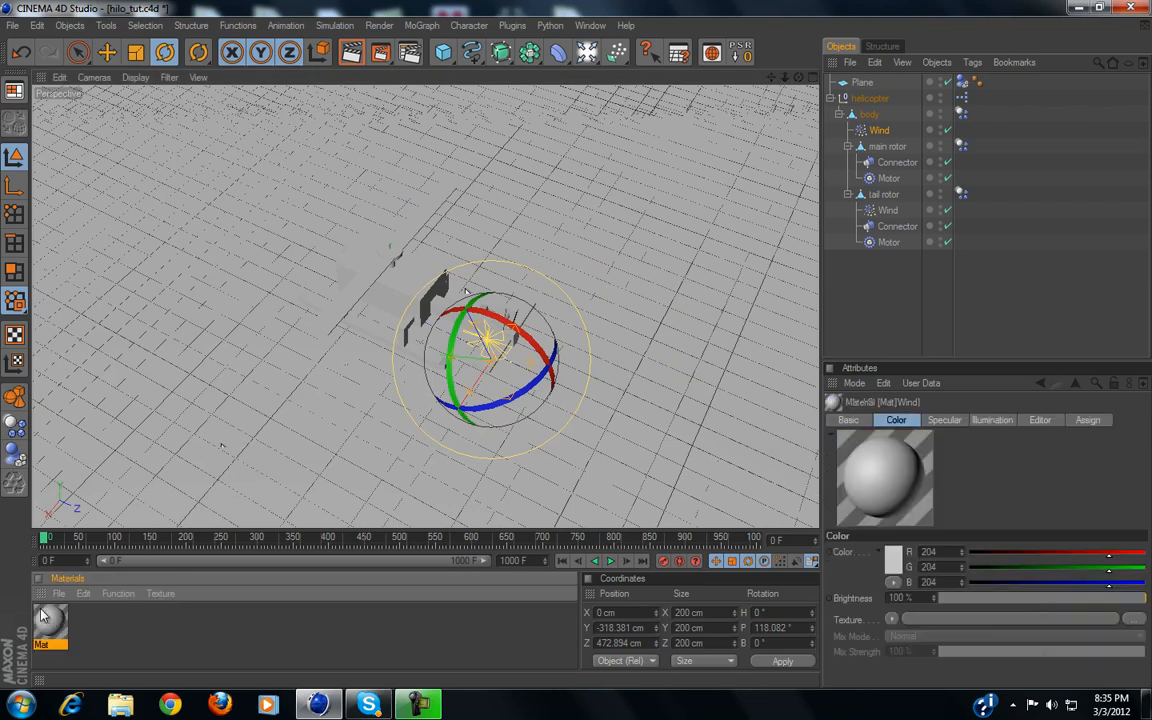
{"action": "double_click", "coordinate": [47, 621]}
{"action": "left_click", "coordinate": [415, 172]}
{"action": "left_click", "coordinate": [424, 115]}
{"action": "left_click", "coordinate": [378, 255]}
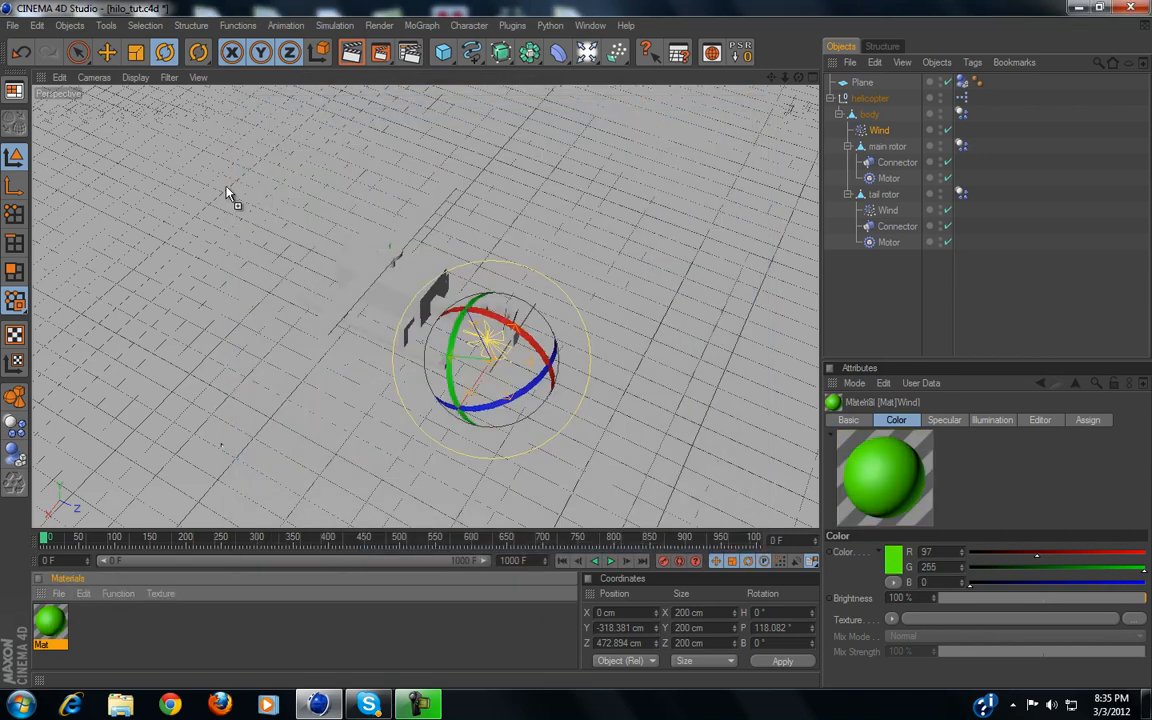
{"action": "left_click_drag", "start_coordinate": [103, 488], "coordinate": [241, 199]}
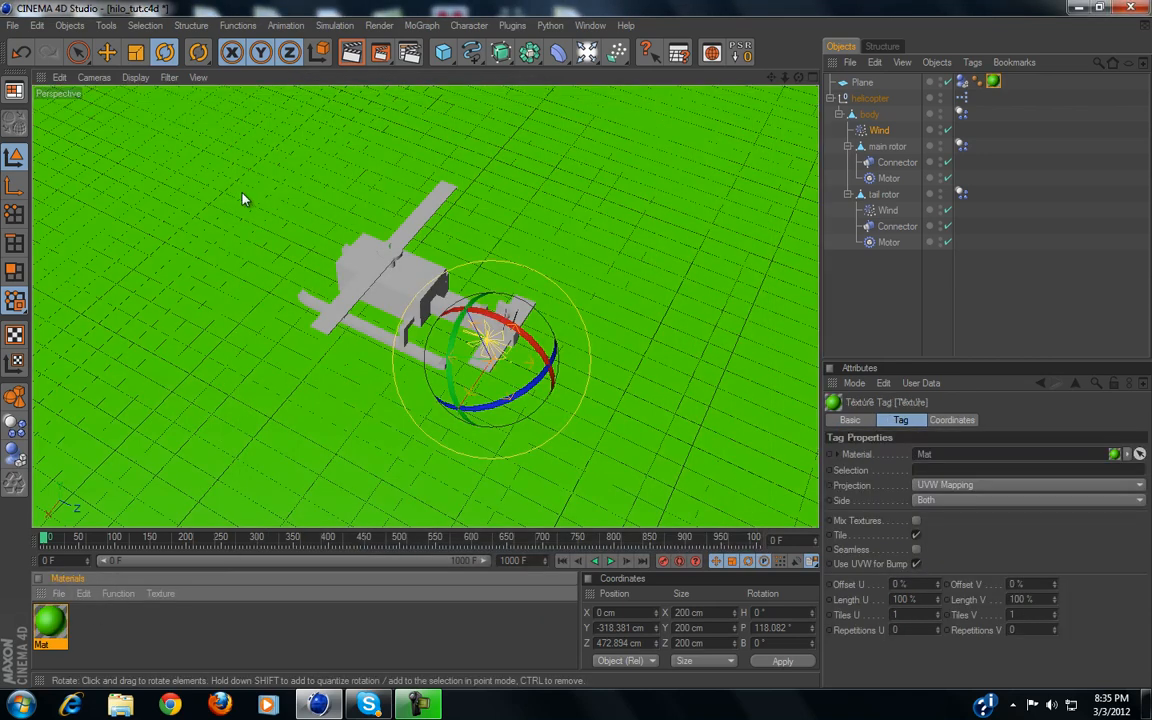
Add a Camera nested under the helicopter null, play the simulation briefly and return to frame 0
{"action": "left_click", "coordinate": [409, 52]}
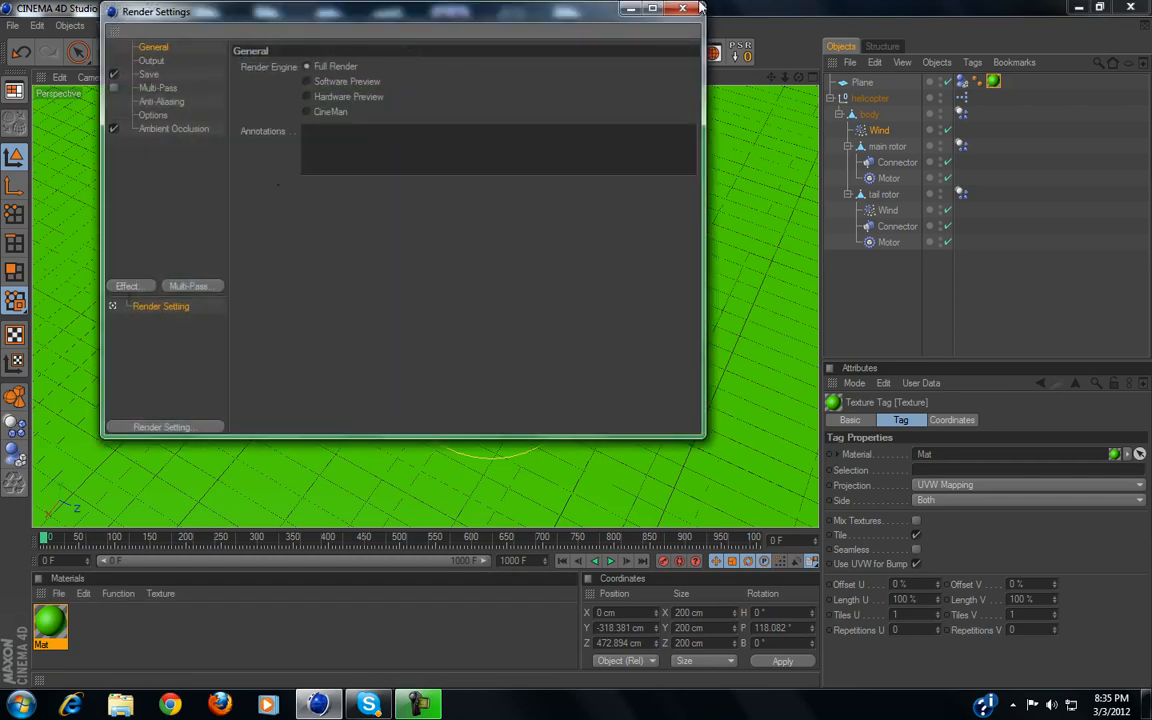
{"action": "left_click", "coordinate": [690, 8]}
{"action": "left_click_drag", "start_coordinate": [588, 52], "coordinate": [565, 138]}
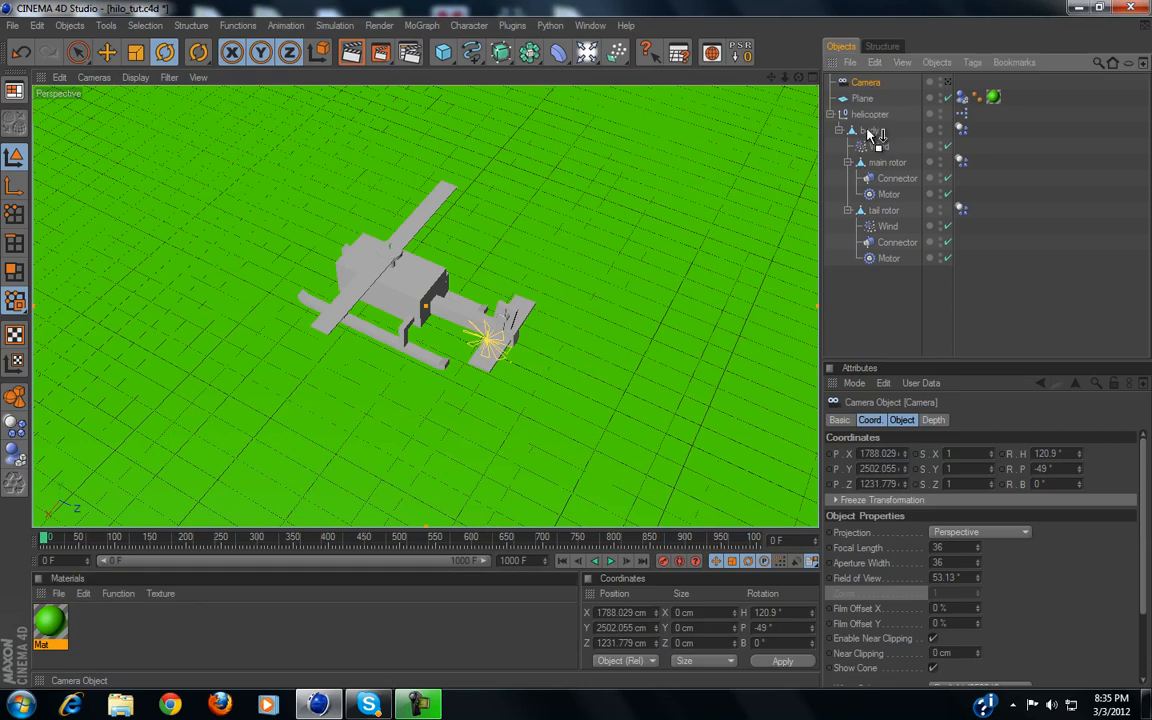
{"action": "left_click_drag", "start_coordinate": [866, 131], "coordinate": [868, 114]}
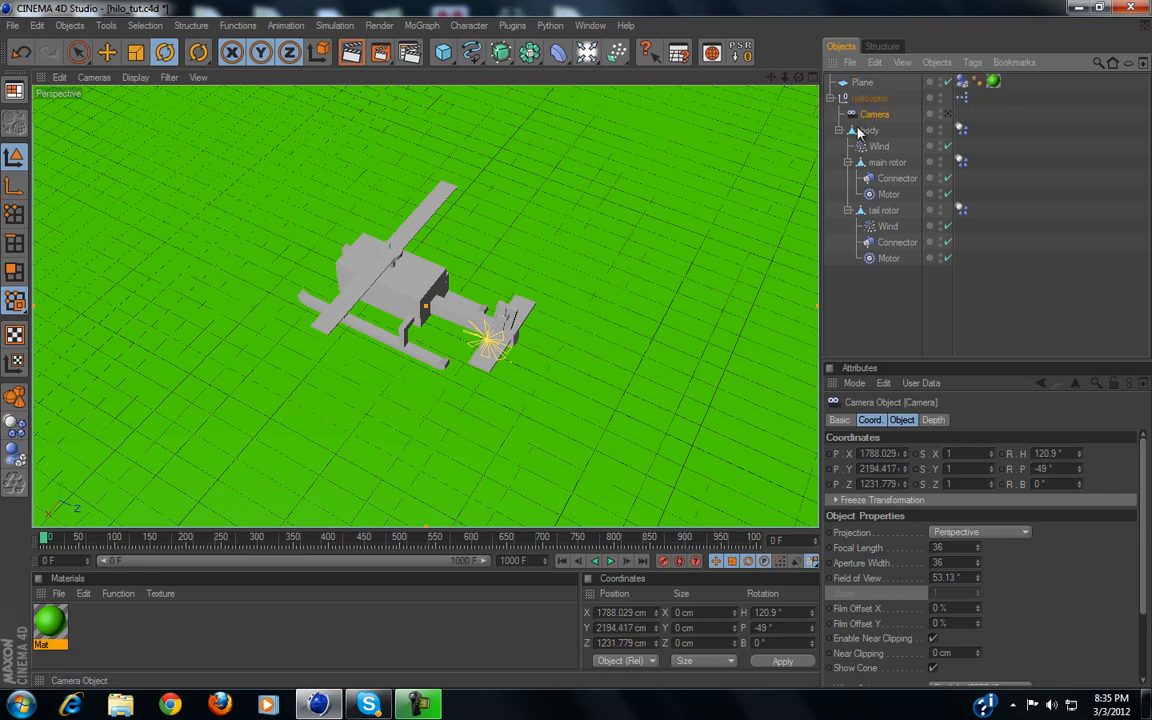
{"action": "left_click", "coordinate": [612, 562]}
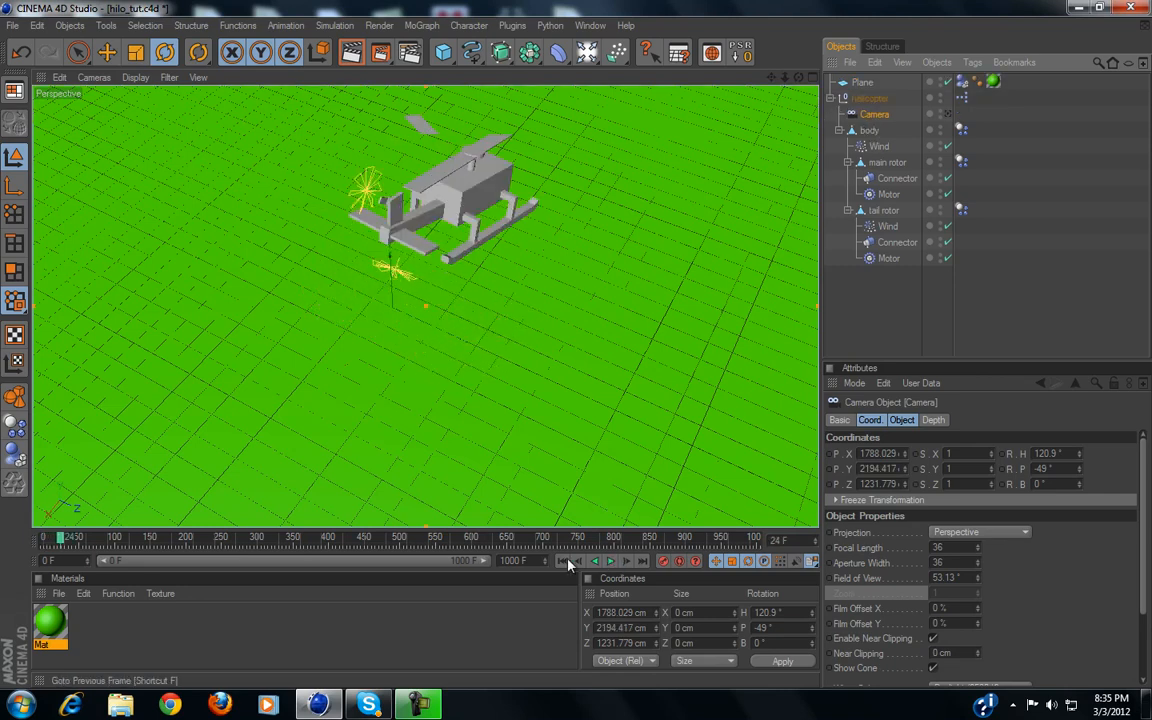
{"action": "left_click", "coordinate": [562, 561]}
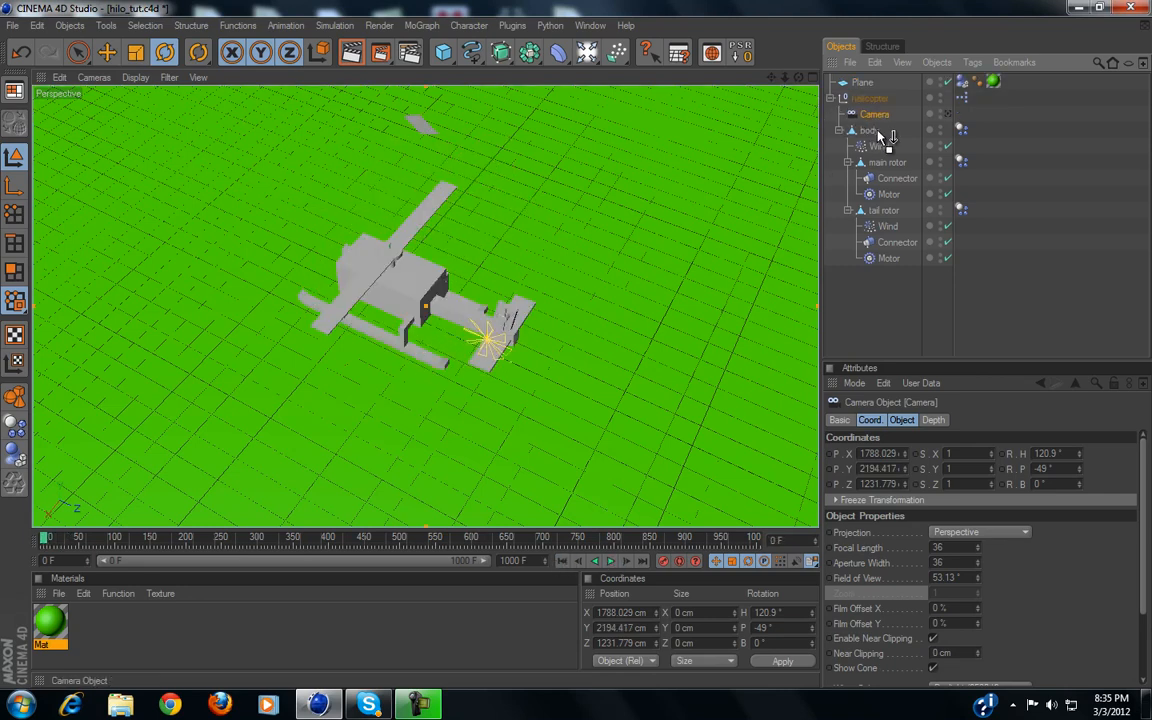
Nest the Camera under the helicopter's body and look through it, playing and rewinding the simulation before and after activating the camera view
{"action": "left_click_drag", "start_coordinate": [878, 135], "coordinate": [870, 131]}
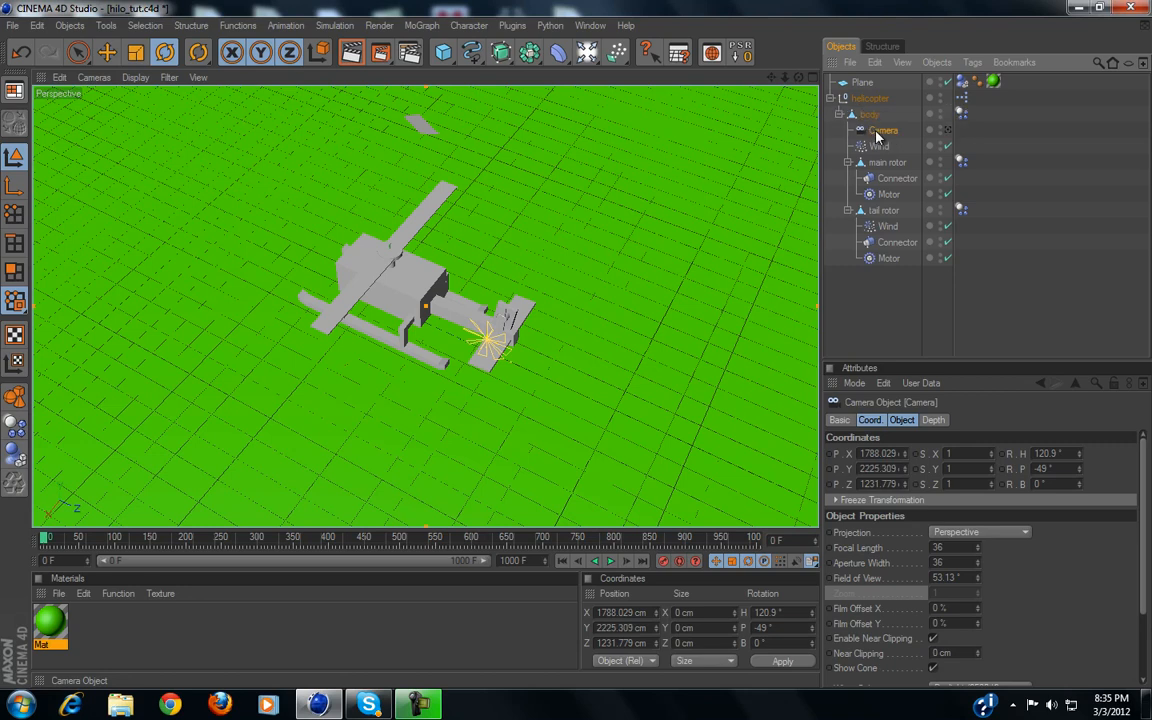
{"action": "left_click", "coordinate": [611, 562]}
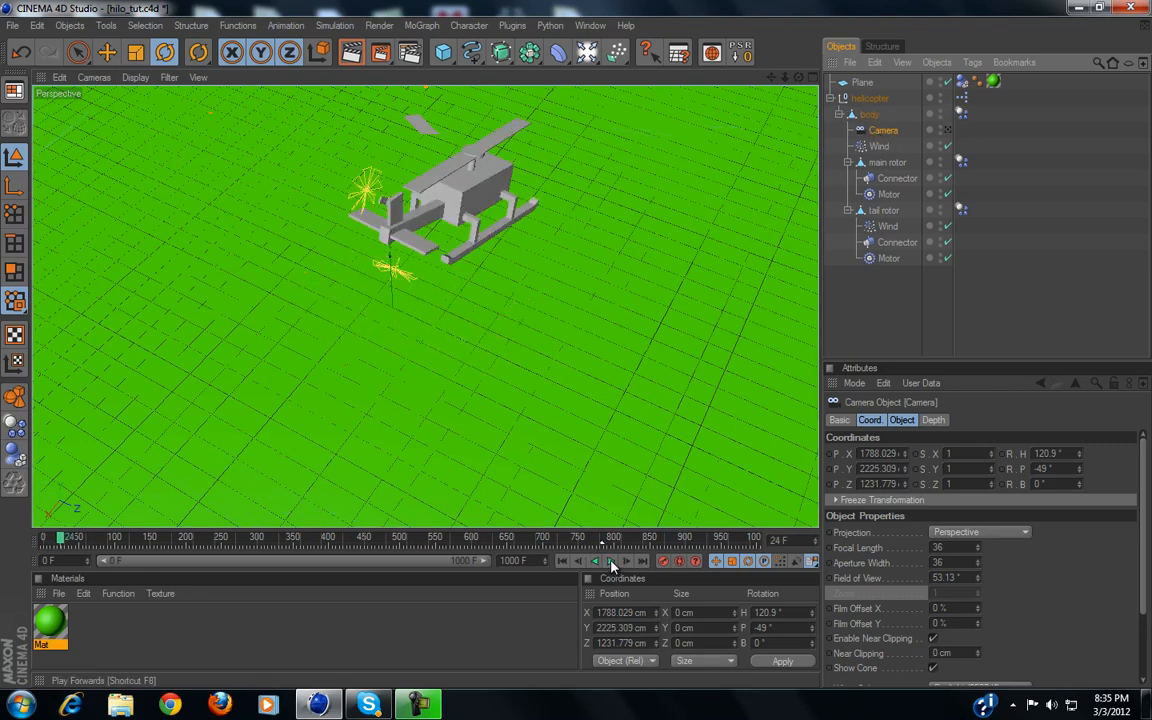
{"action": "left_click", "coordinate": [563, 561]}
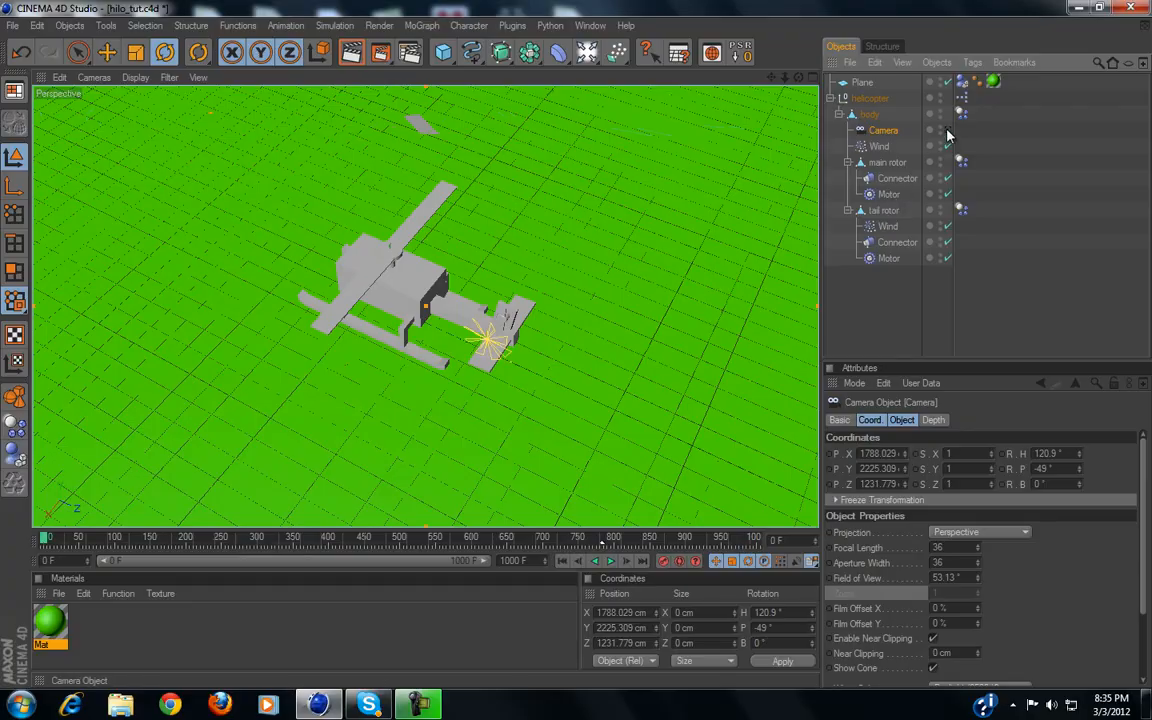
{"action": "left_click", "coordinate": [611, 562]}
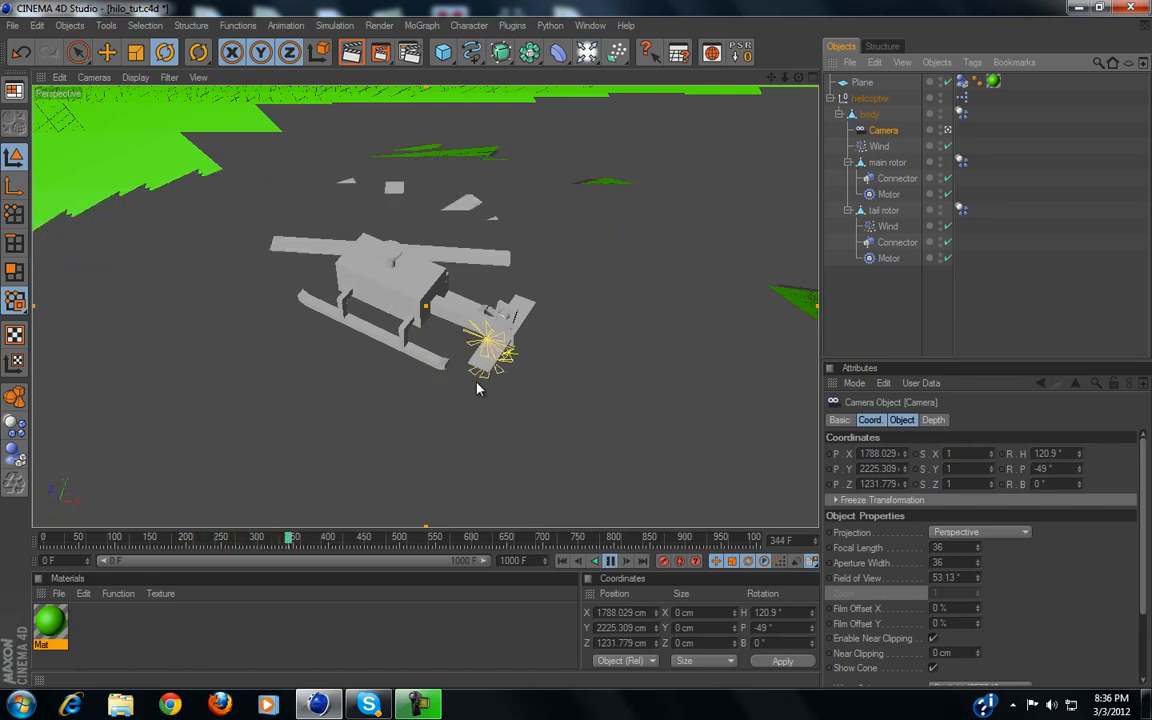
{"action": "left_click", "coordinate": [610, 561]}
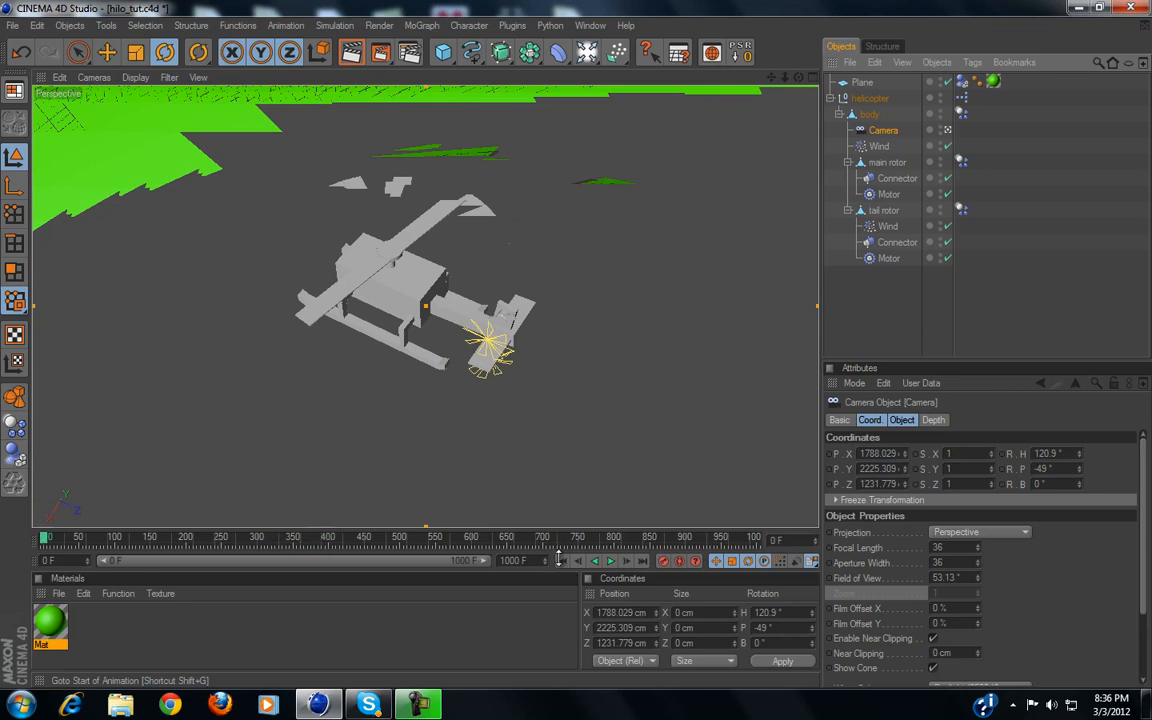
{"action": "left_click", "coordinate": [563, 561]}
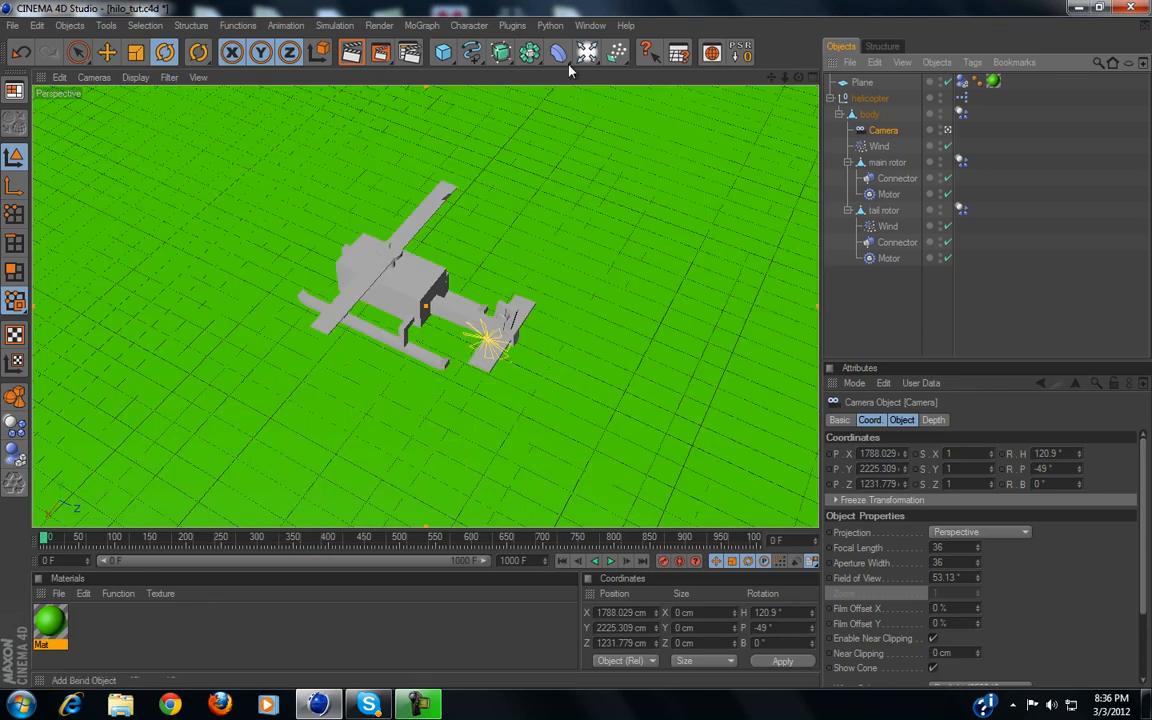
Add a Vibrate tag to the Camera, enable rotation with 10° amplitude on all three axes, and play the simulation briefly
{"action": "right_click", "coordinate": [868, 114]}
{"action": "mouse_move", "coordinate": [930, 140]}
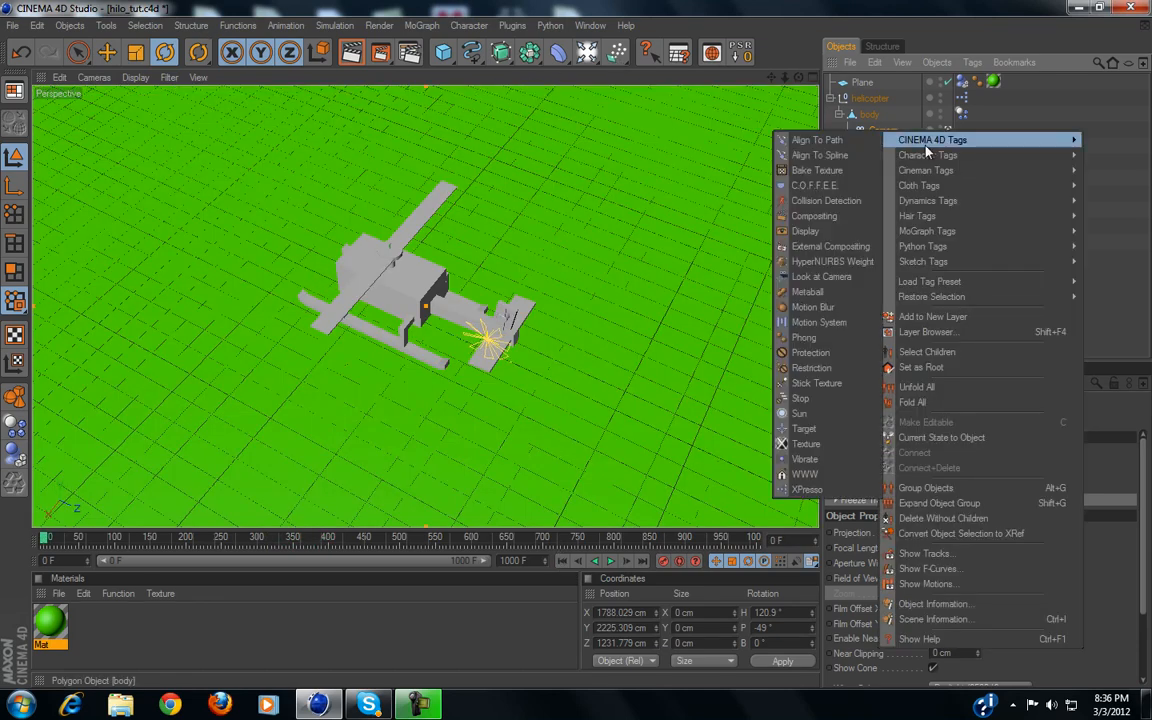
{"action": "left_click", "coordinate": [826, 460]}
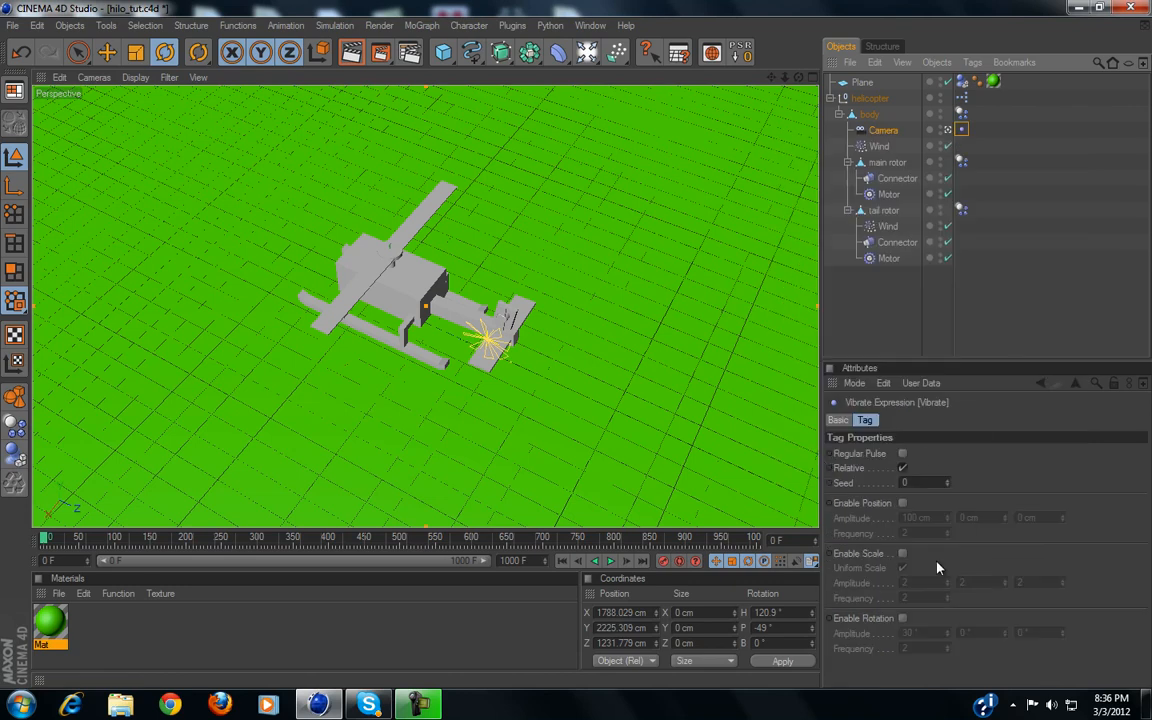
{"action": "left_click", "coordinate": [903, 618]}
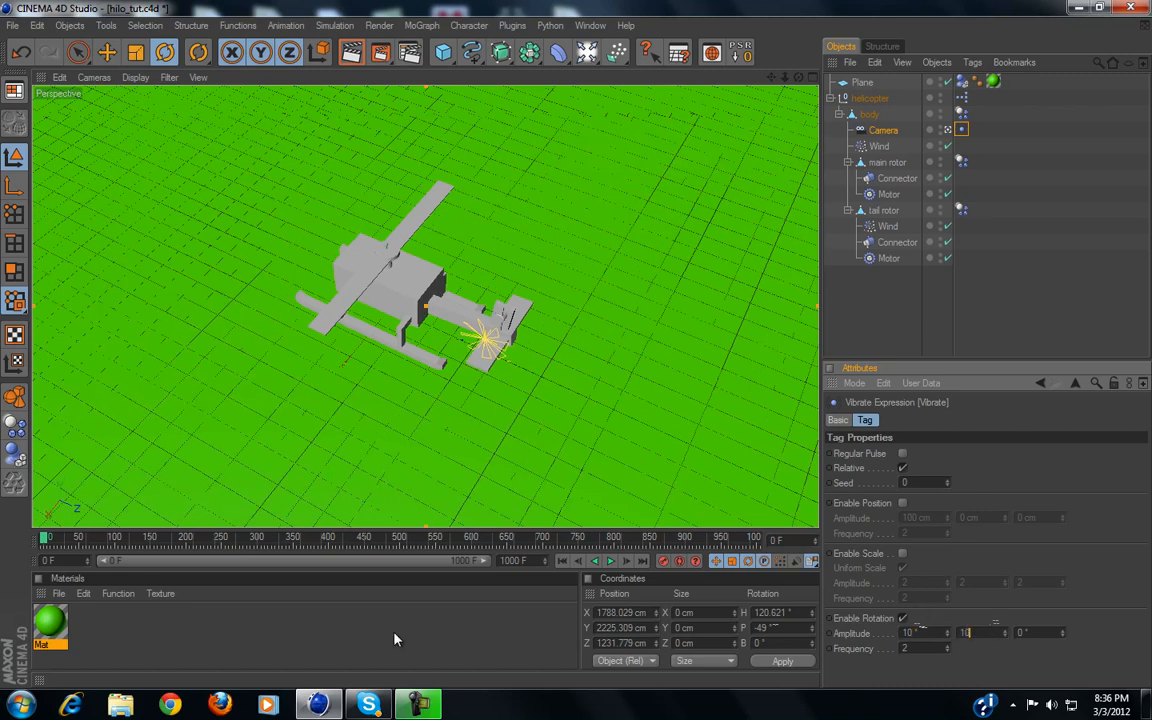
{"action": "key", "text": "Tab"}
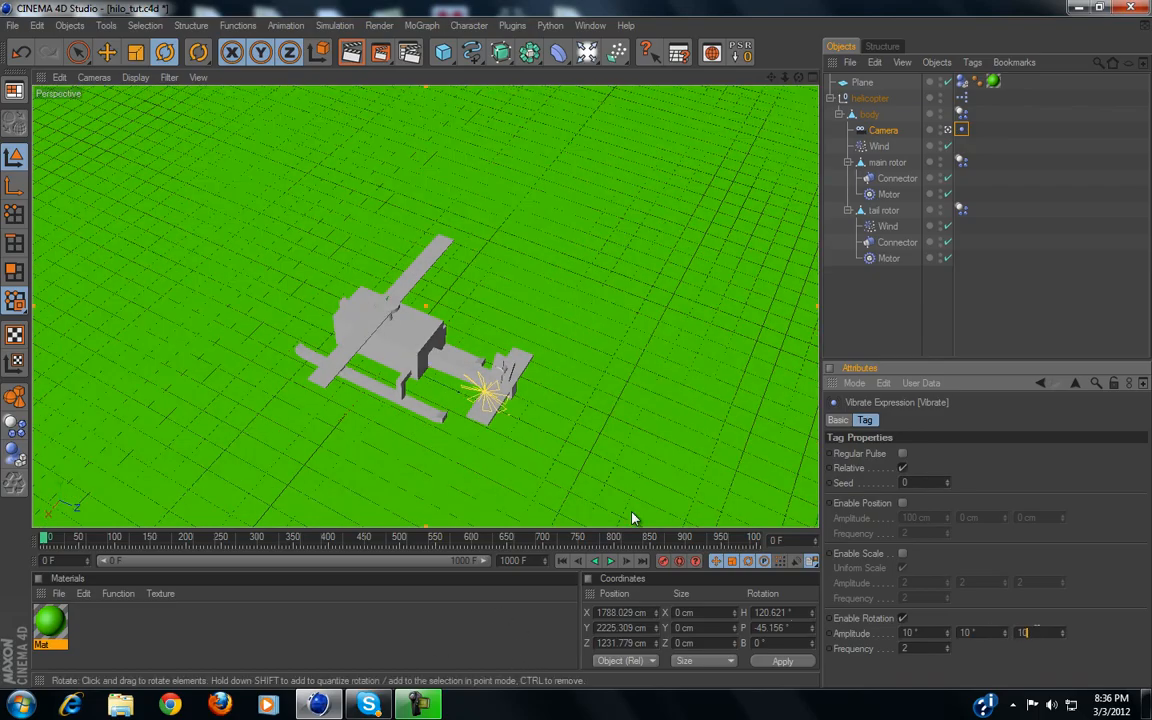
{"action": "left_click", "coordinate": [611, 561]}
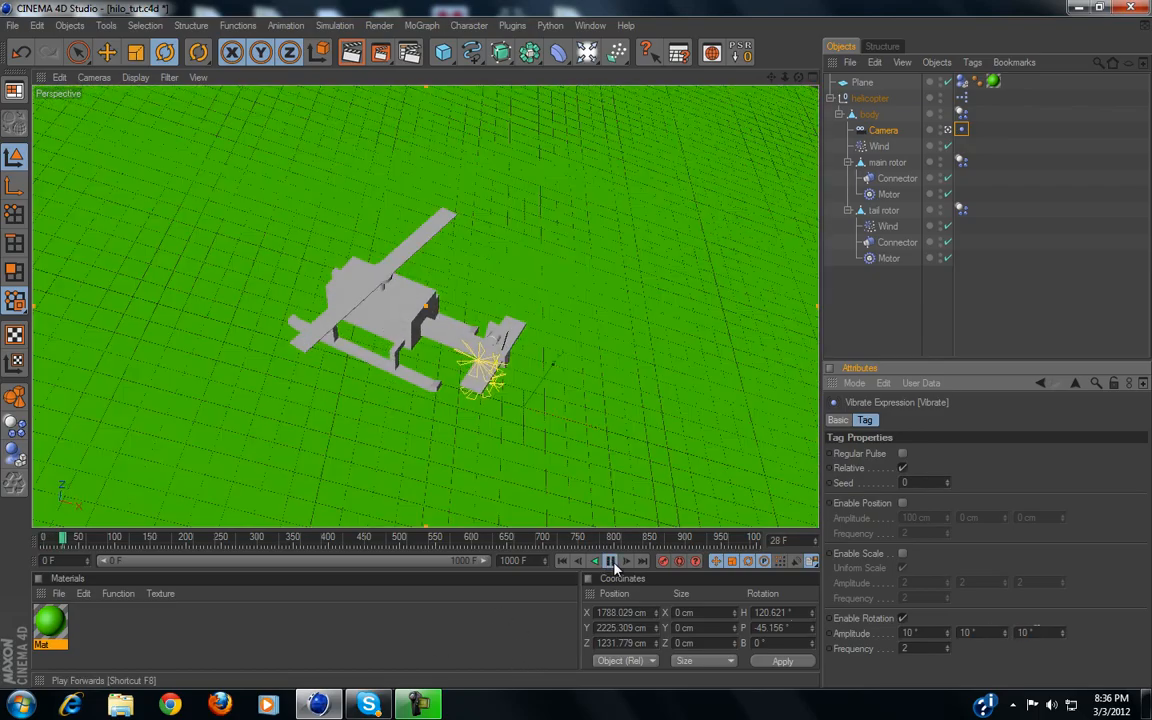
{"action": "right_click", "coordinate": [616, 566]}
{"action": "left_click", "coordinate": [548, 508]}
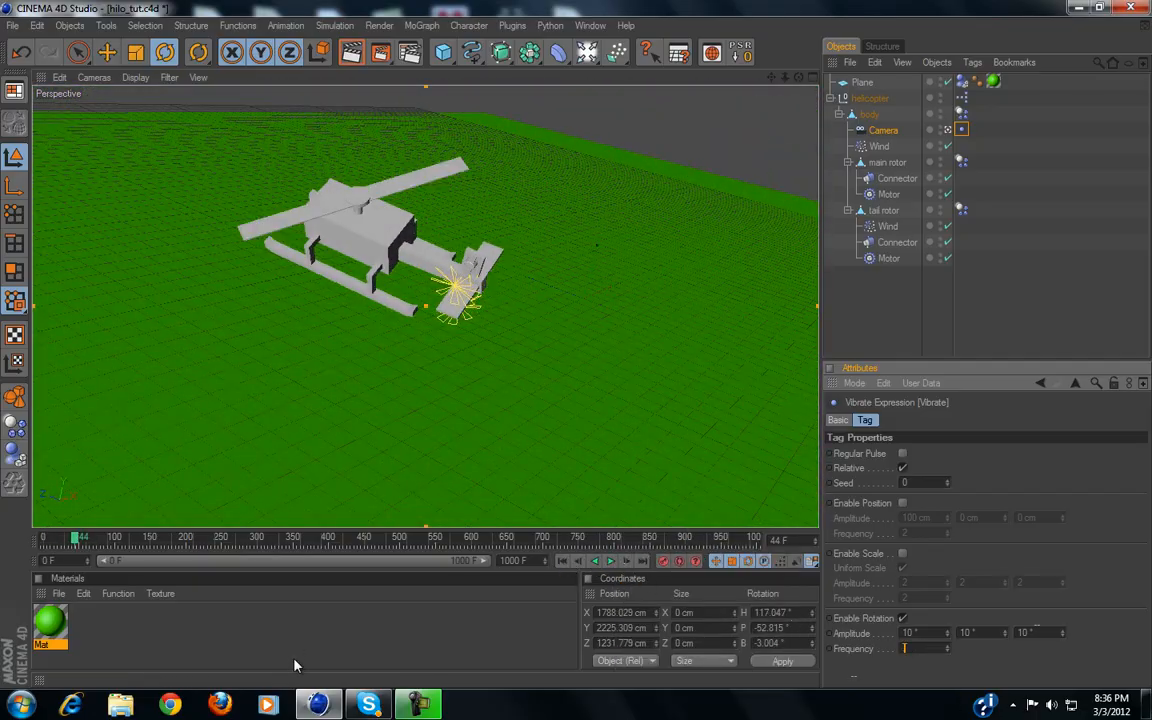
Set the Vibrate tag's rotation frequency to 0.05, play the simulation from the start and return to frame 0
{"action": "key", "text": "Return"}
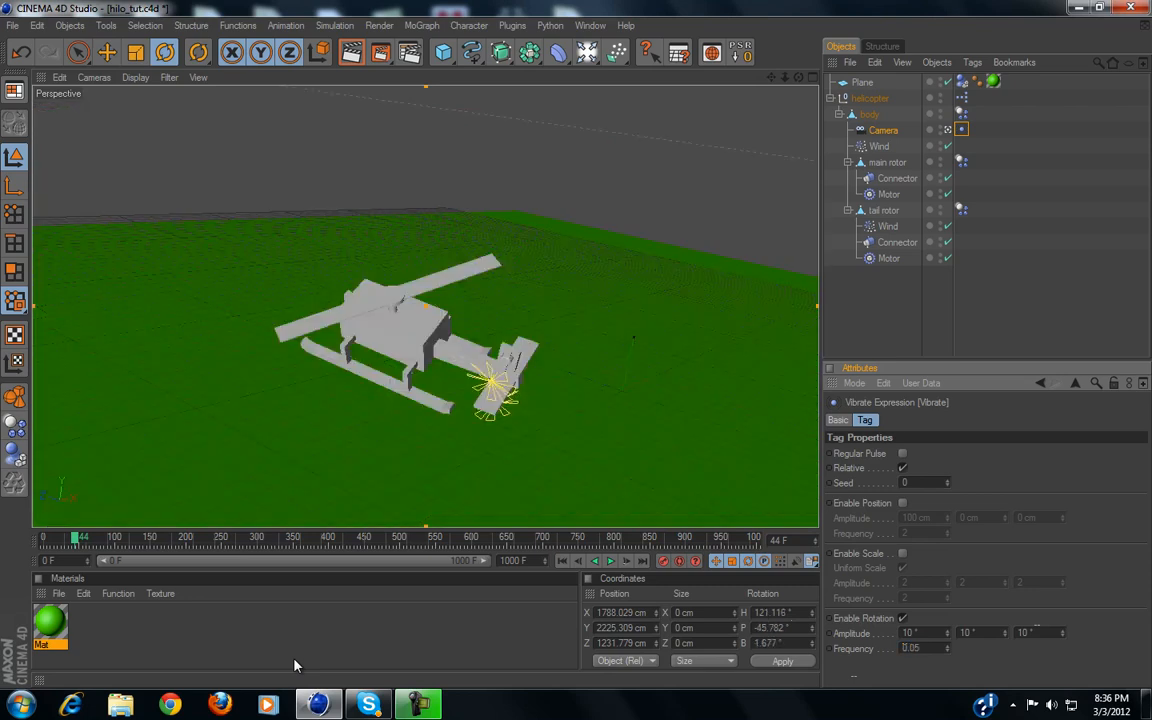
{"action": "left_click", "coordinate": [562, 561]}
{"action": "left_click", "coordinate": [611, 561]}
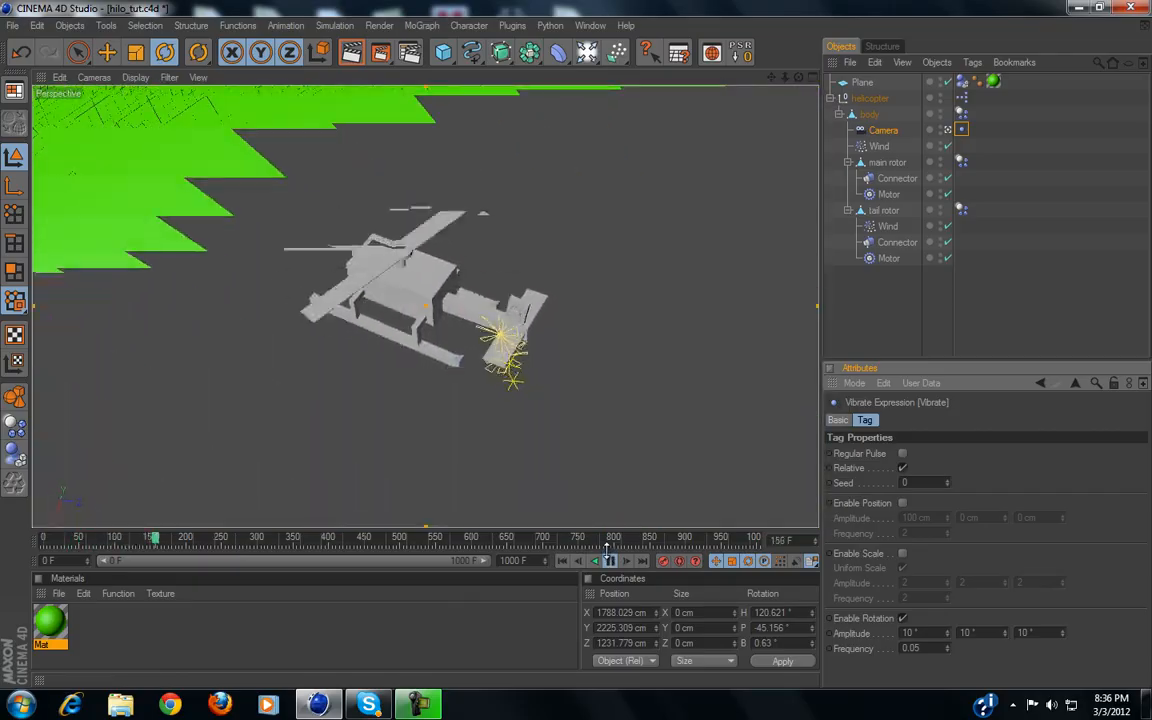
{"action": "left_click", "coordinate": [609, 560]}
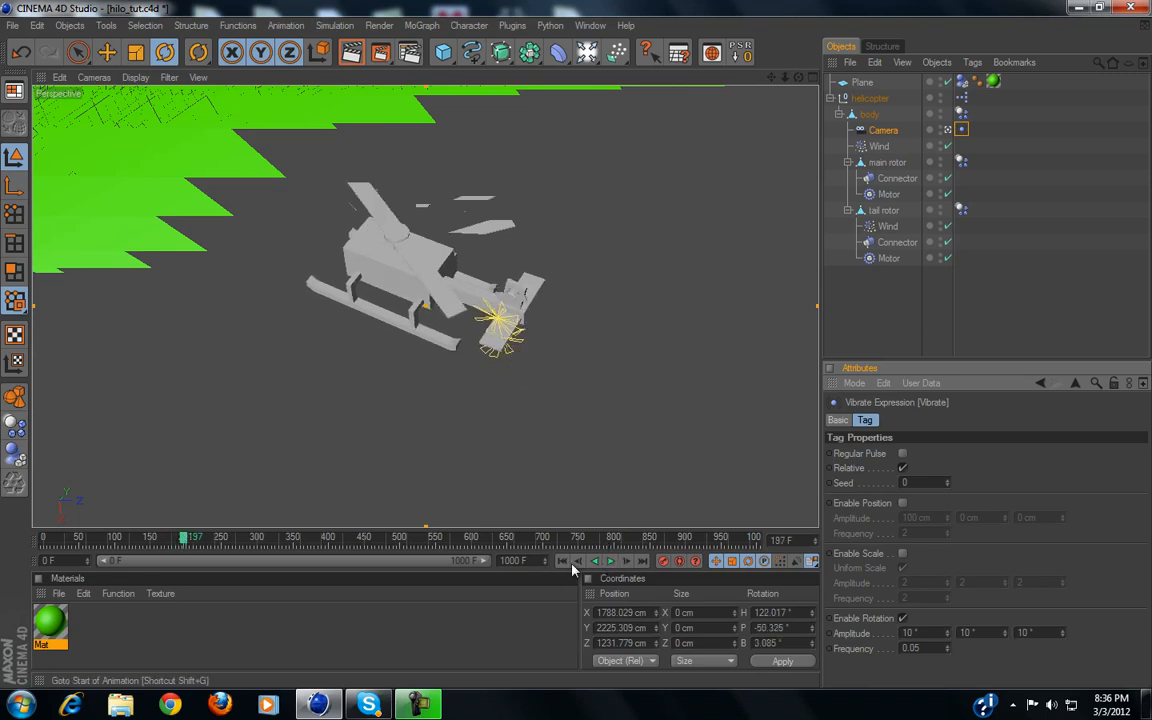
{"action": "left_click", "coordinate": [562, 560]}
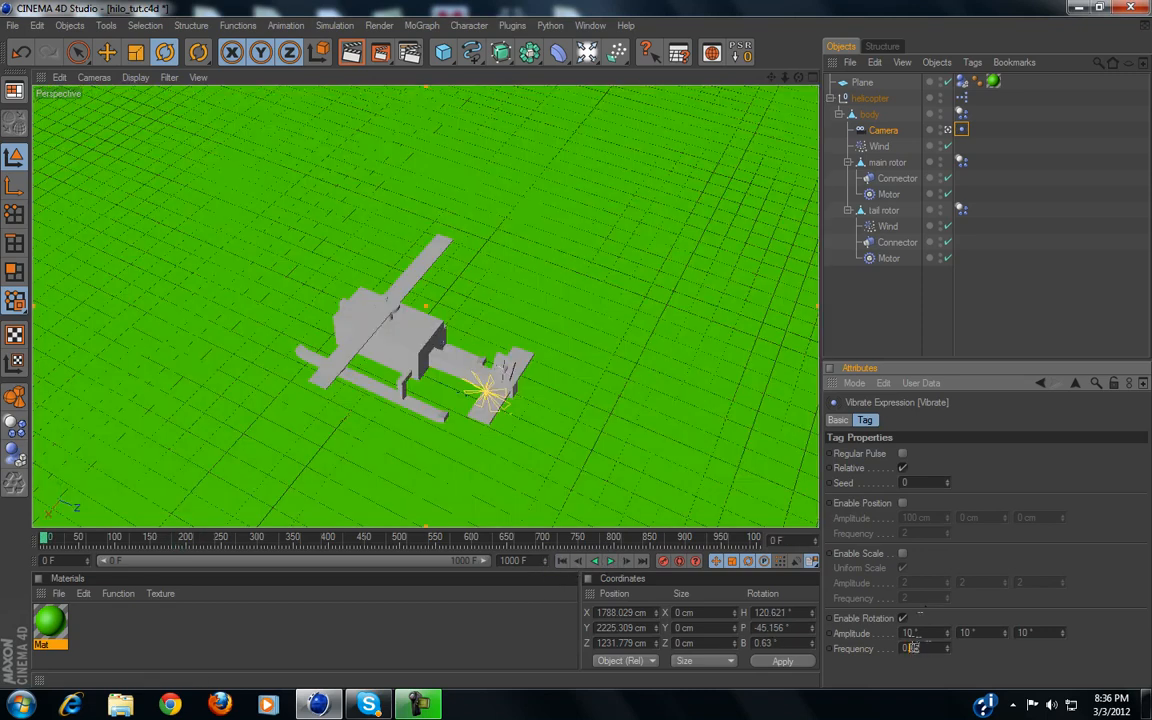
Set the Vibrate tag's rotation frequency to 0.5, play the simulation and return to frame 0
{"action": "left_click", "coordinate": [609, 560]}
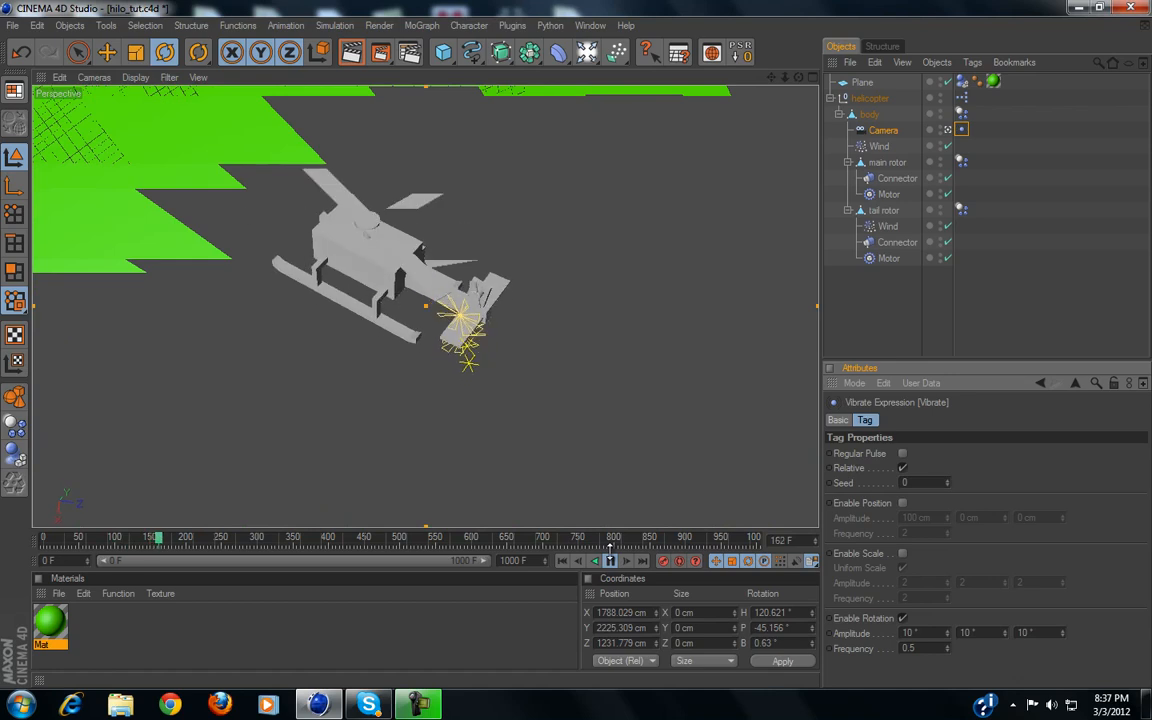
{"action": "left_click", "coordinate": [610, 560]}
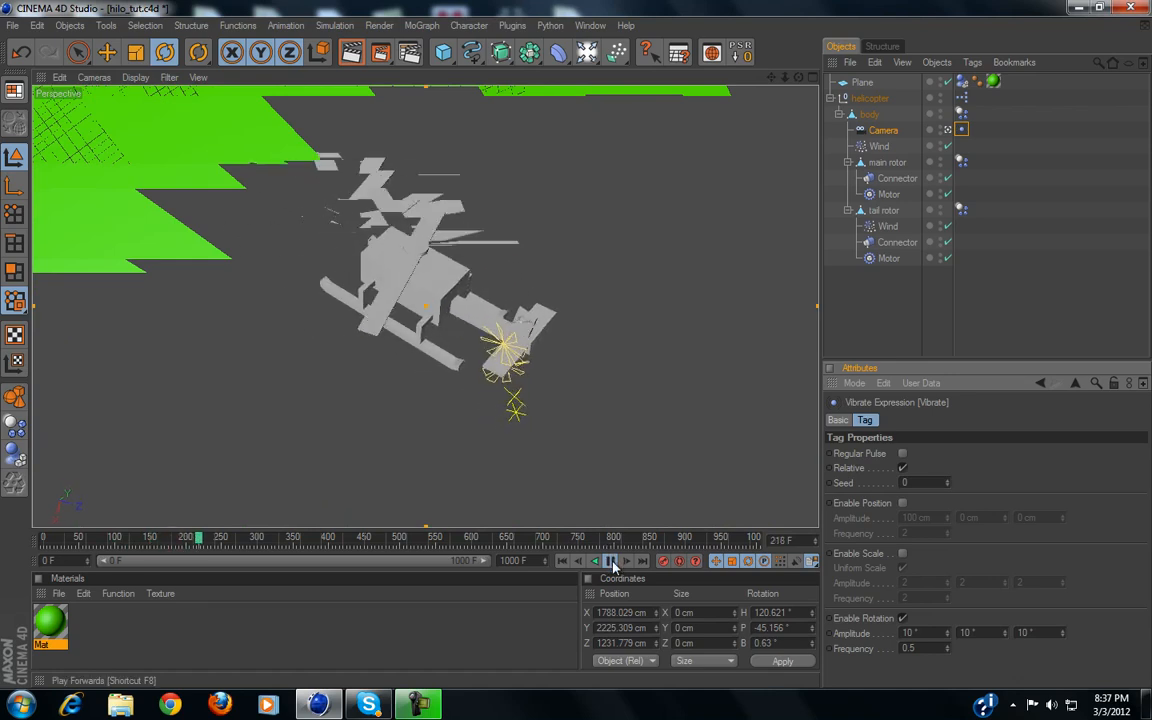
{"action": "left_click", "coordinate": [562, 560]}
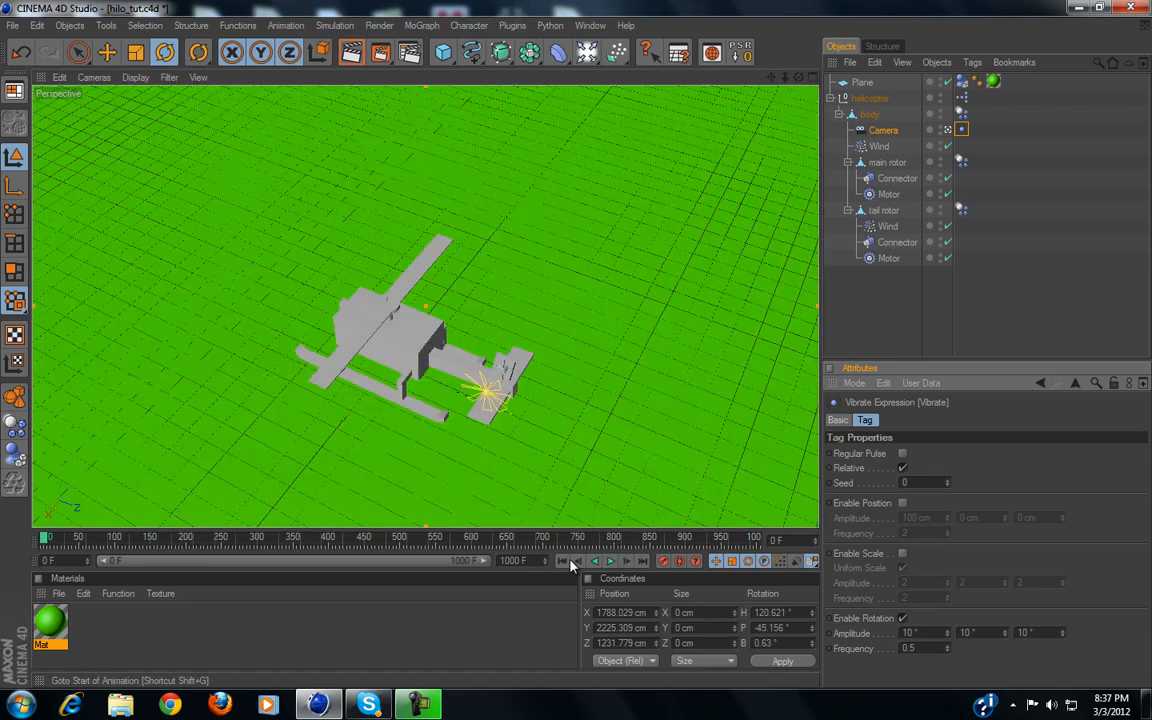
Try scale vibration on the Camera at a frequency of 0.2 by playing and rewinding the simulation, and disable it again
{"action": "left_click", "coordinate": [904, 555]}
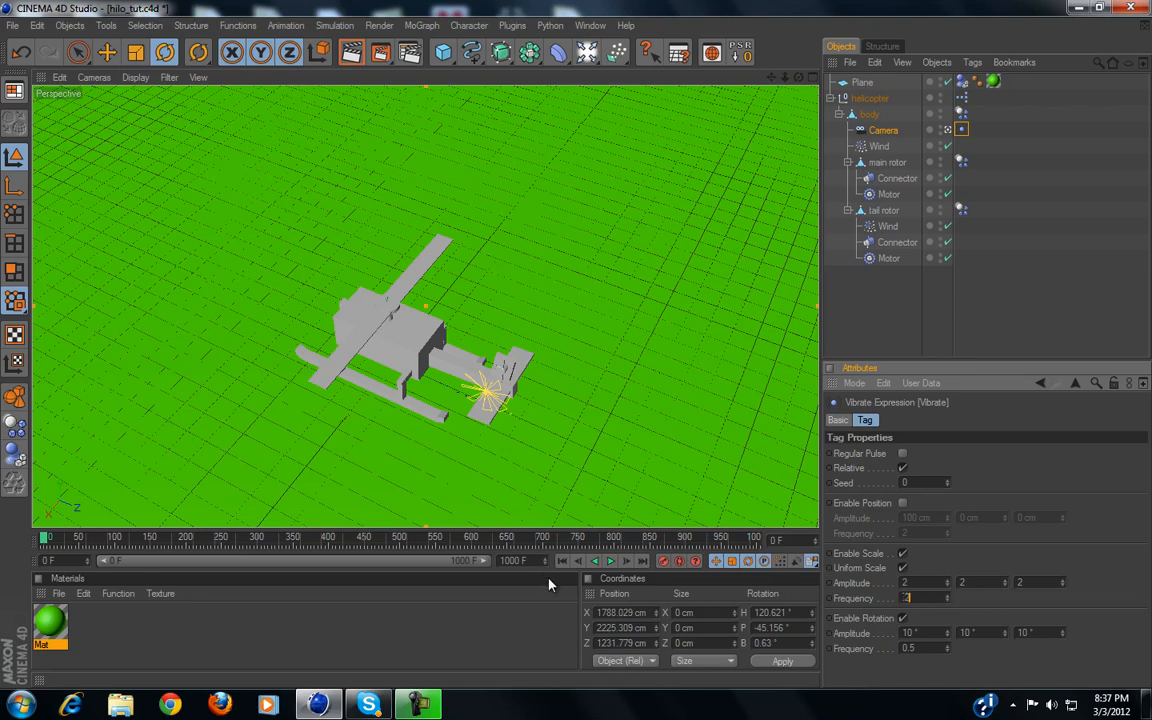
{"action": "left_click", "coordinate": [610, 560]}
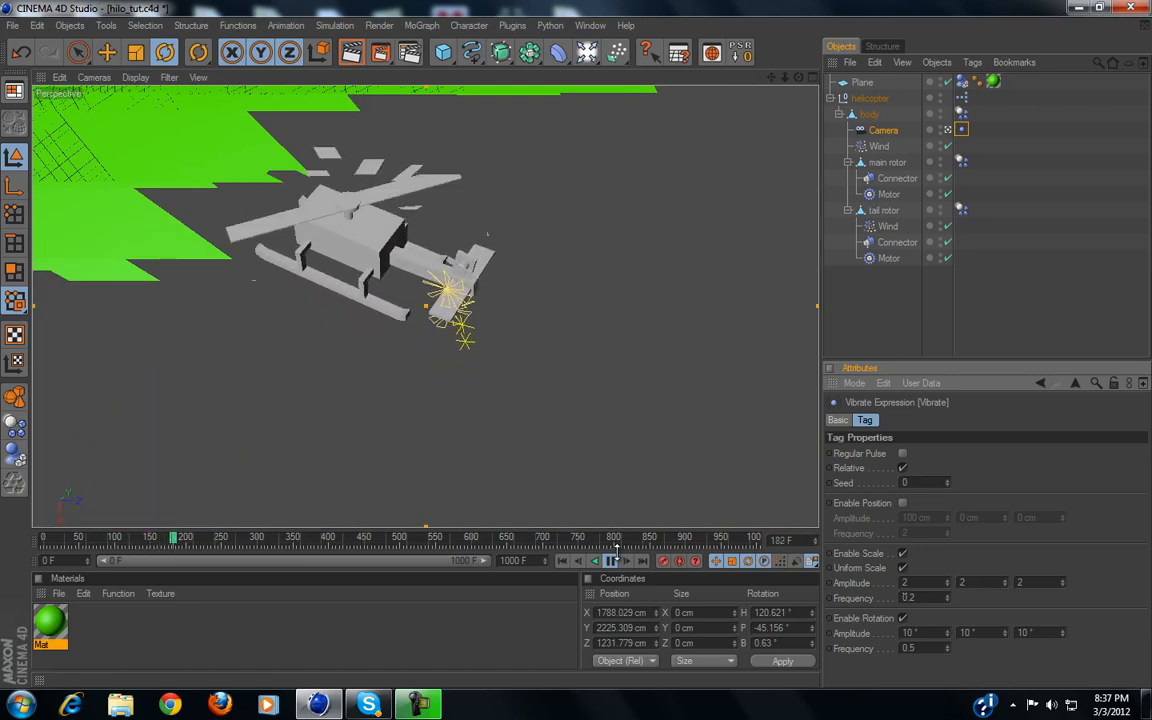
{"action": "left_click", "coordinate": [609, 562]}
{"action": "left_click", "coordinate": [564, 562]}
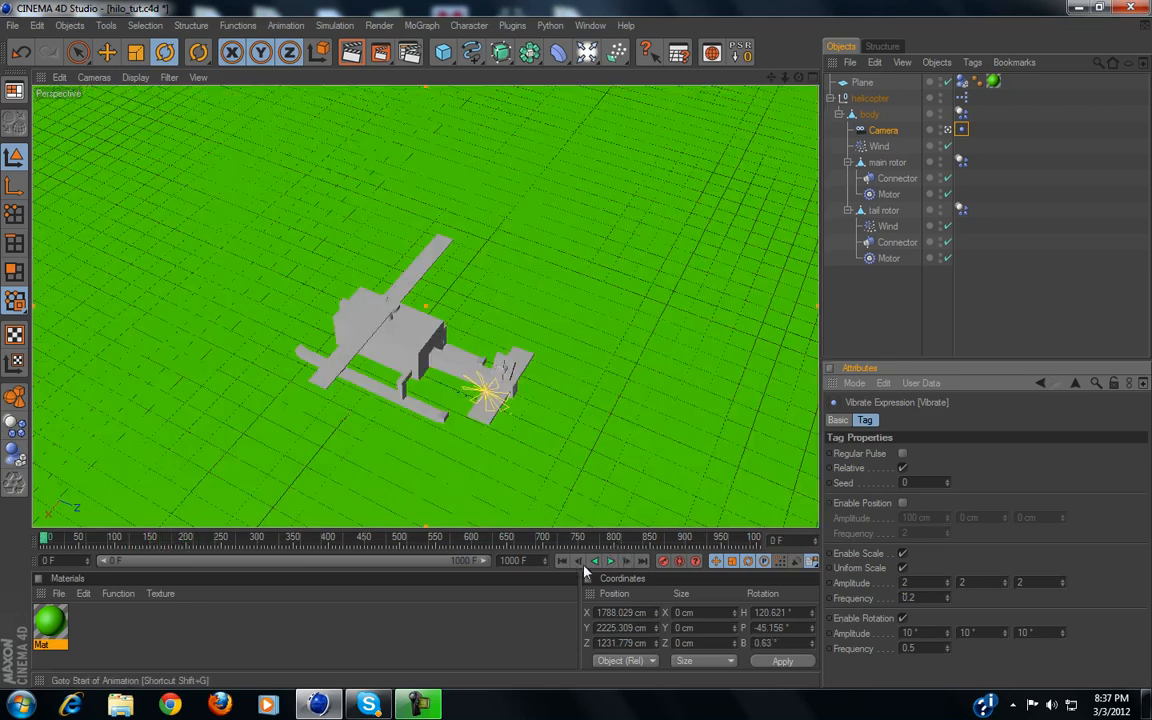
{"action": "left_click", "coordinate": [904, 555]}
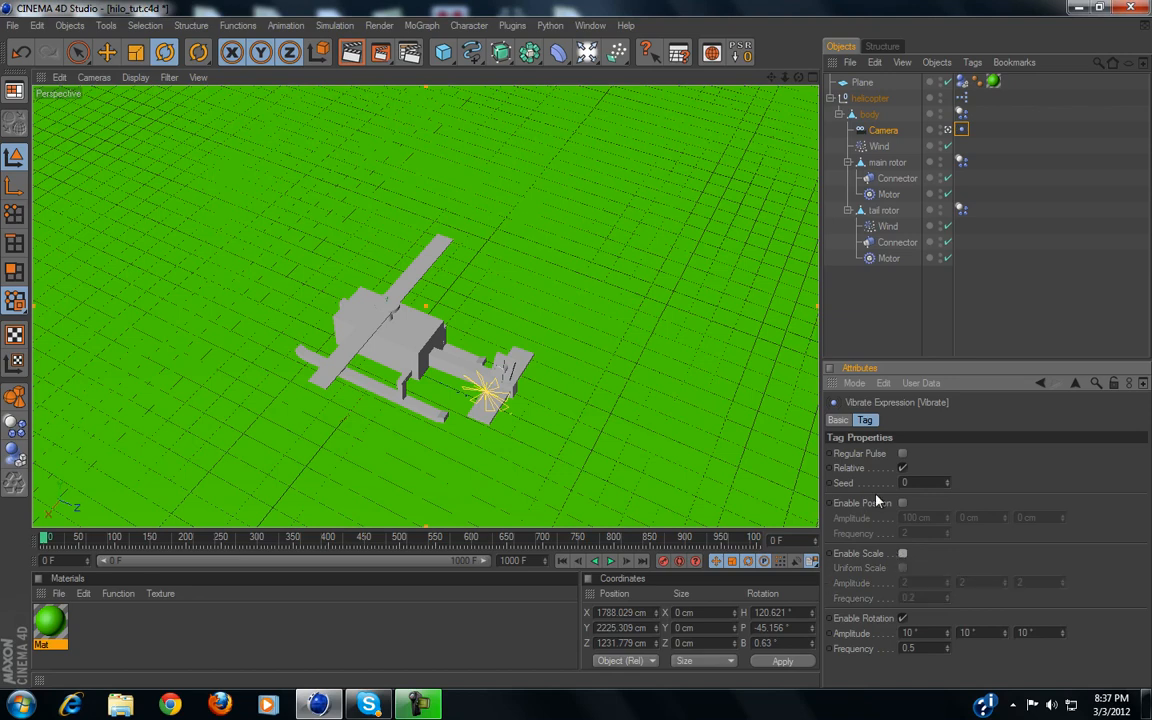
Enable position vibration with 5 cm amplitude on all three axes and a frequency of 0.2, and play the simulation
{"action": "left_click", "coordinate": [903, 504]}
{"action": "left_click_drag", "start_coordinate": [937, 517], "coordinate": [770, 516]}
{"action": "type", "text": "5"}
{"action": "key", "text": "Tab"}
{"action": "type", "text": "5"}
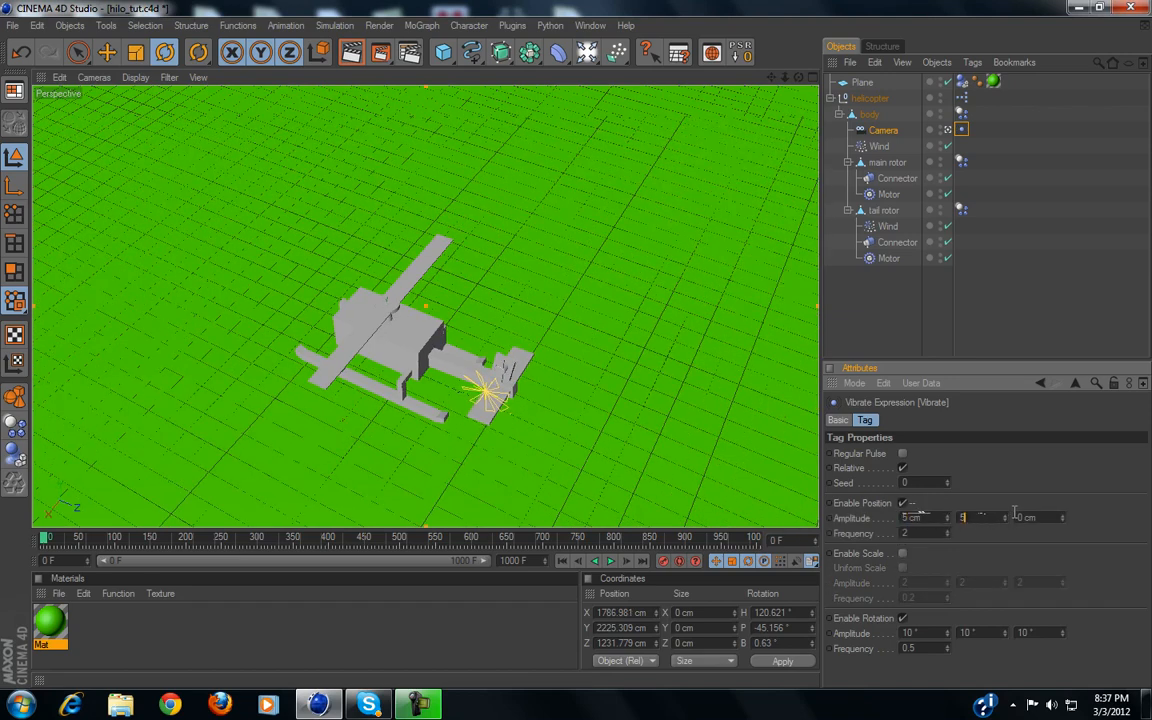
{"action": "key", "text": "Tab"}
{"action": "type", "text": "5"}
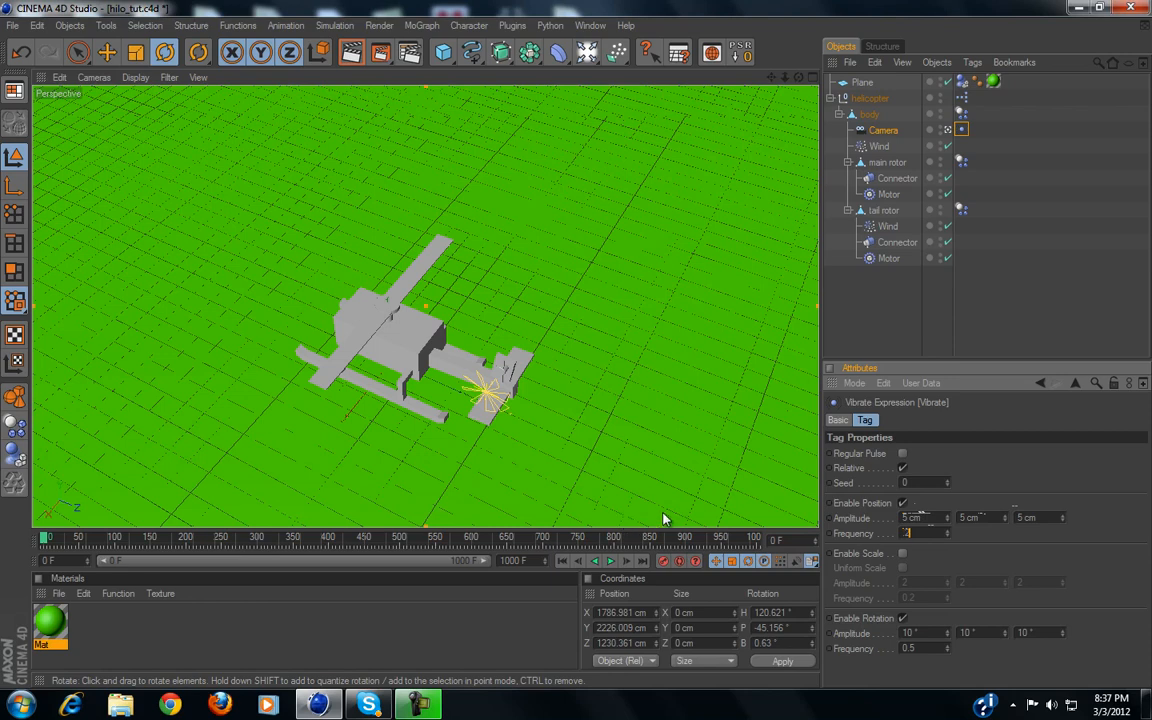
{"action": "left_click", "coordinate": [612, 561]}
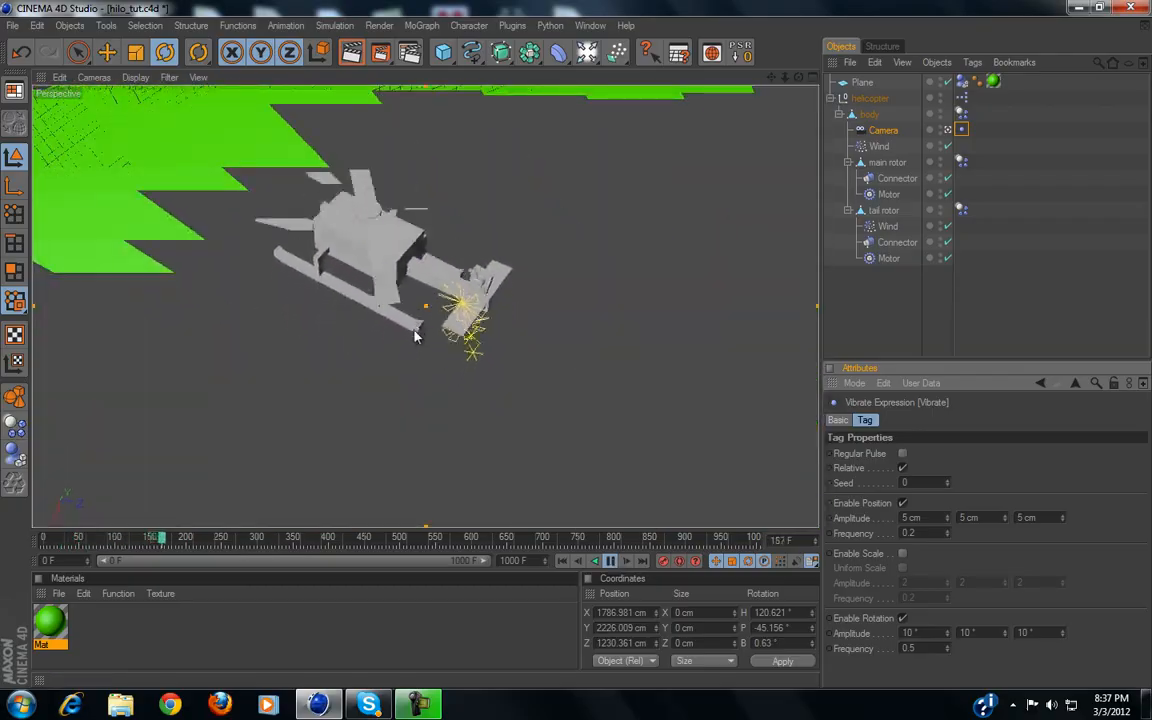
{"action": "left_click", "coordinate": [612, 563]}
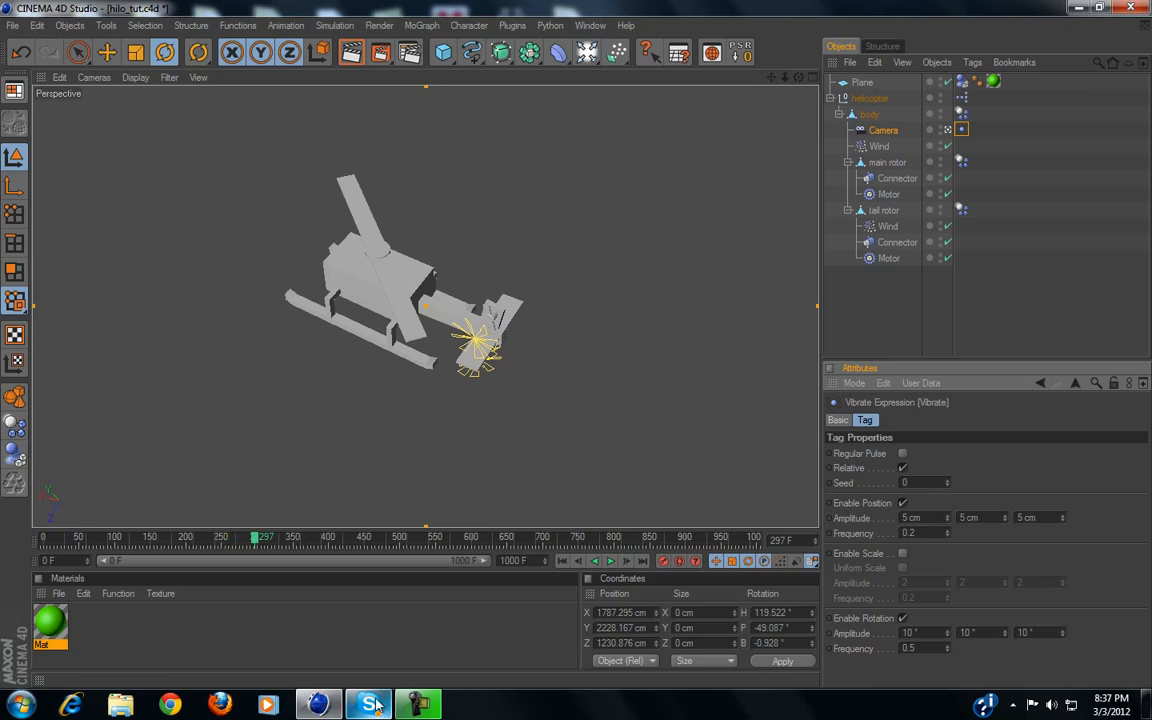
{"action": "left_click", "coordinate": [412, 706]}
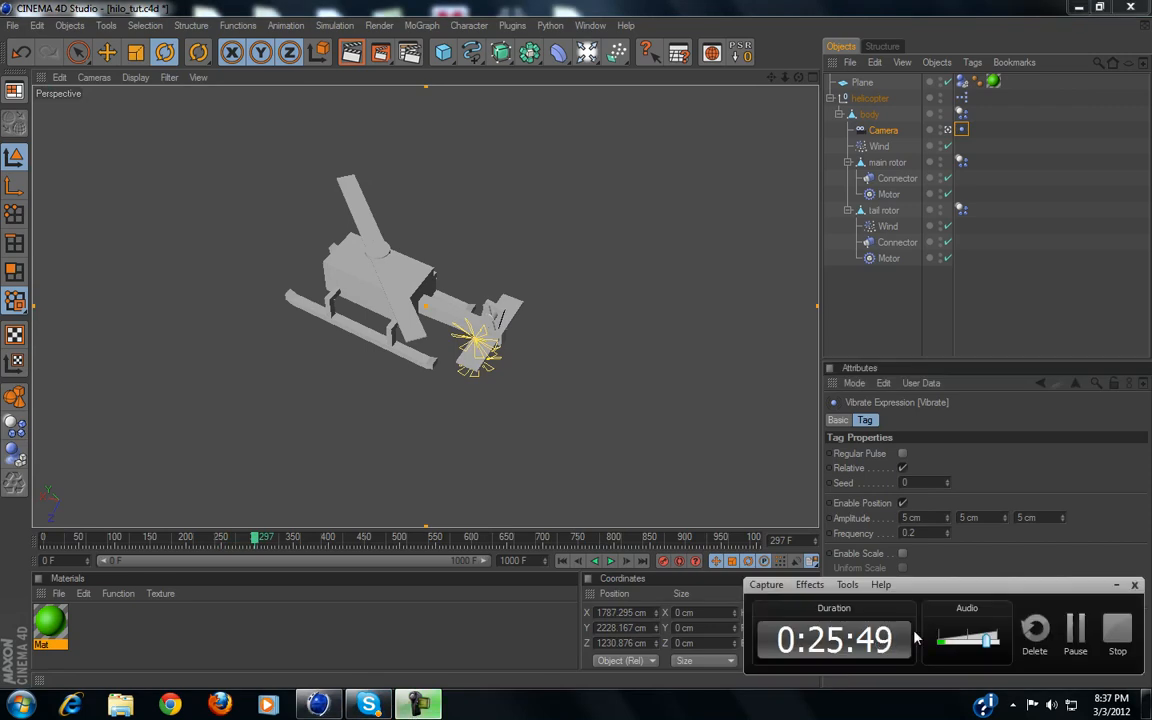